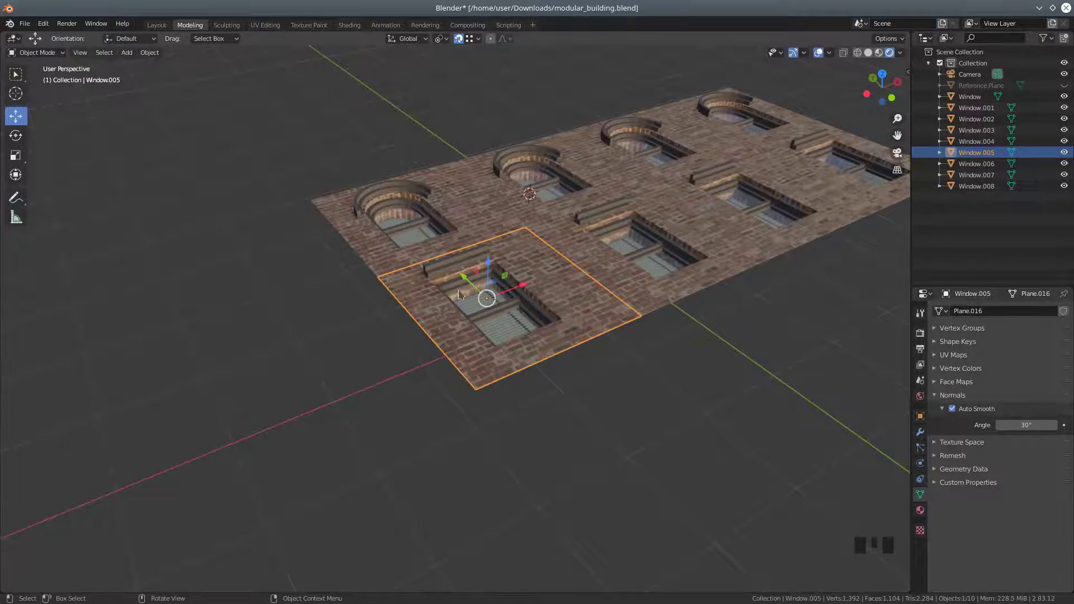
Check the transform snapping toggle and its snap target options
middle_drag(545, 297, 523, 308)
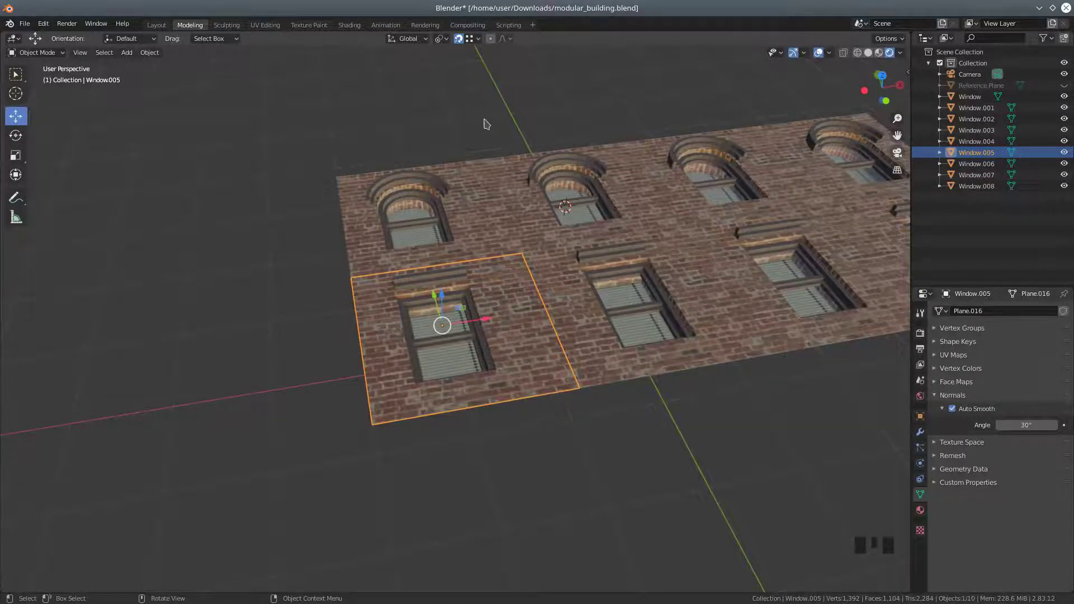
click(459, 39)
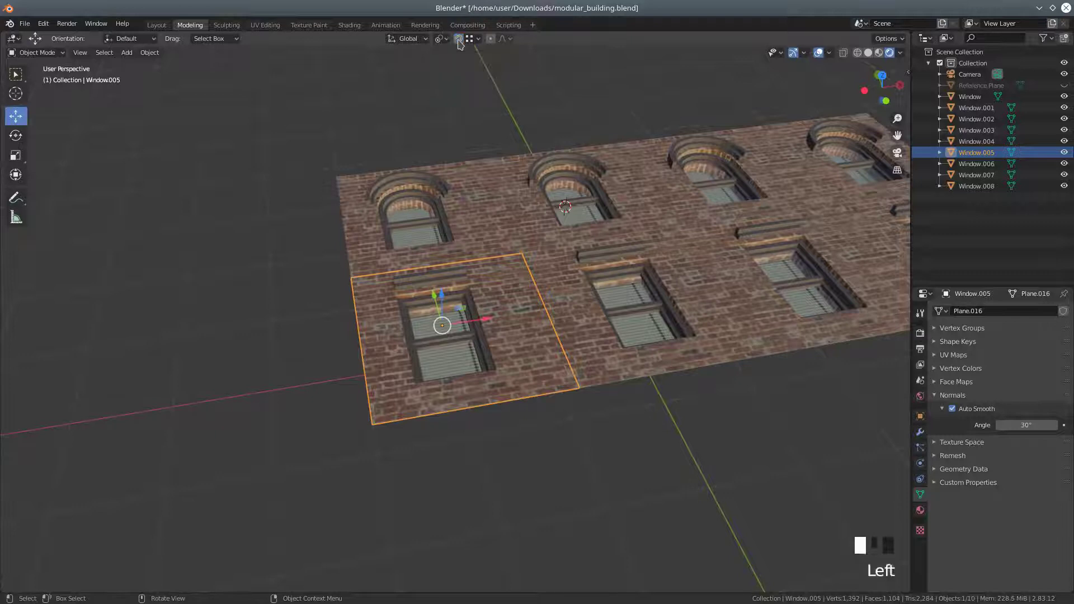
click(459, 39)
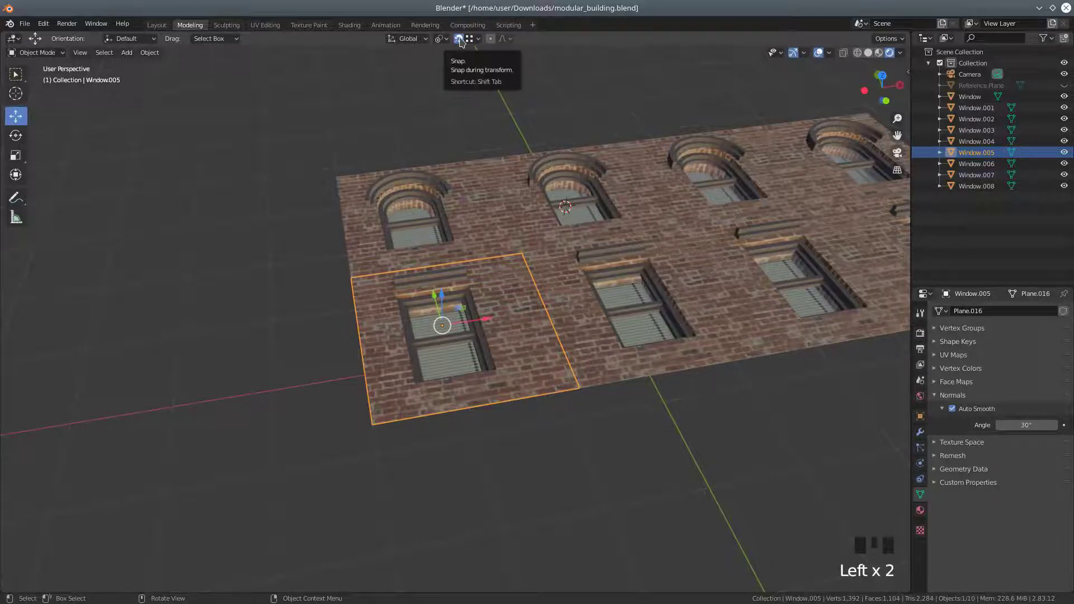
click(478, 39)
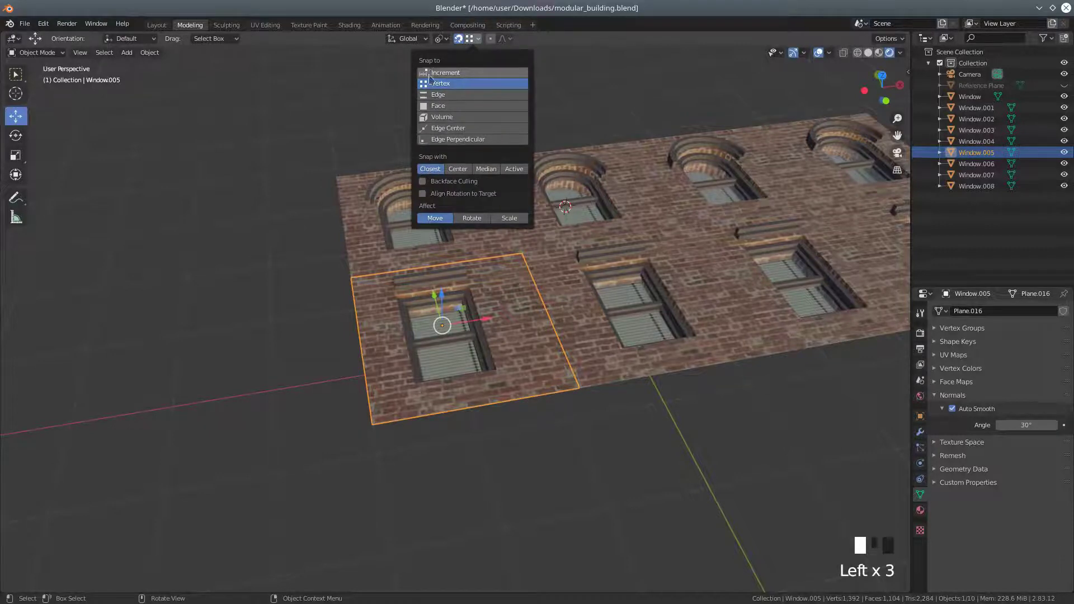
Isolate the selected rectangular window panel in local view and switch it to Edit Mode
middle_drag(389, 324, 552, 382)
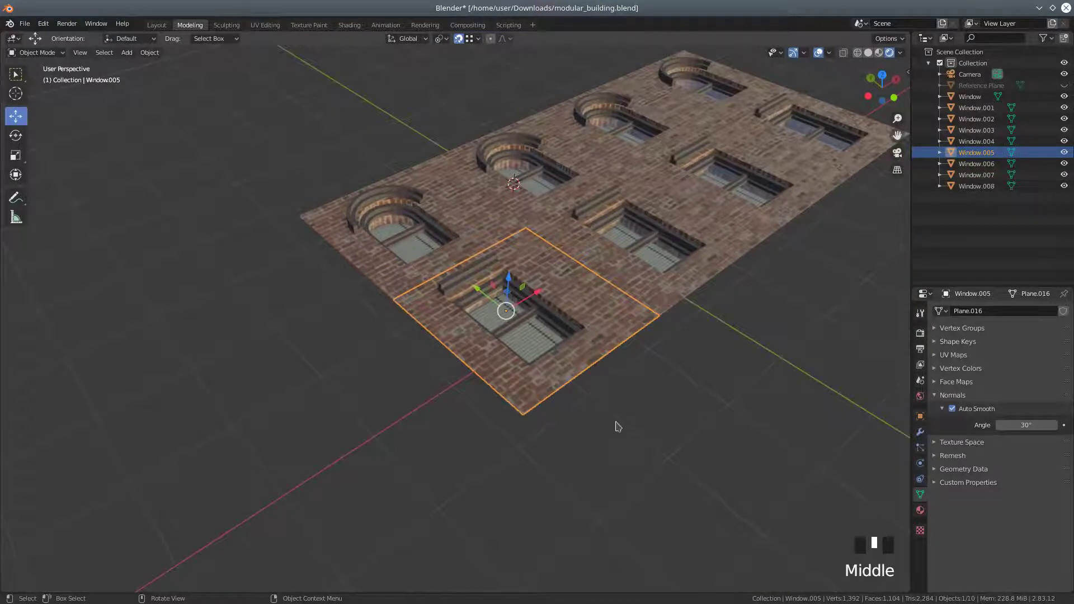
scroll(617, 427, up, 2)
shift+middle_drag(637, 411, 560, 392)
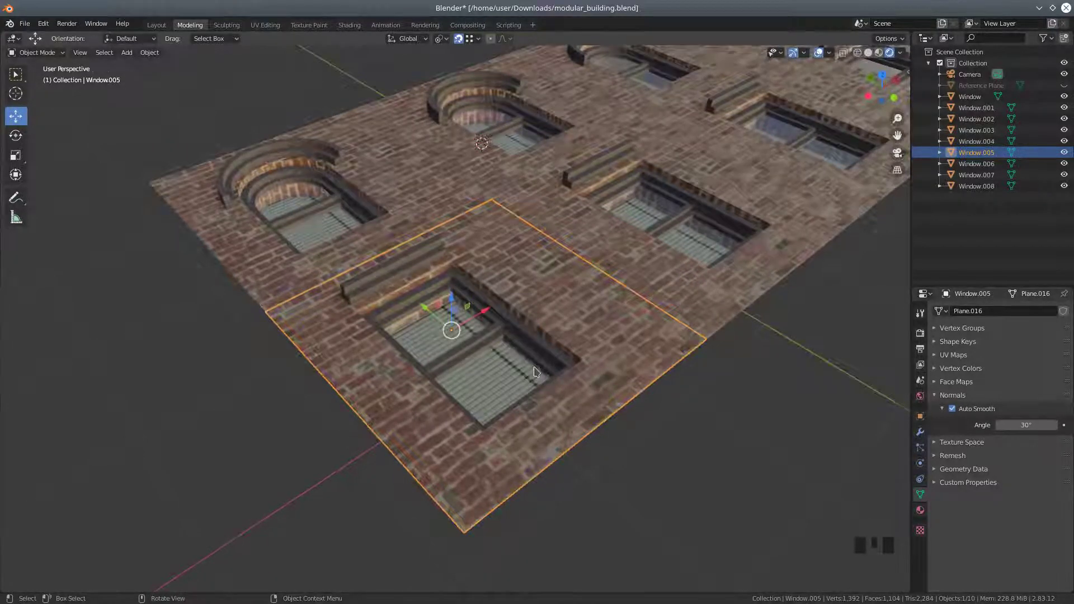
key(KP_Divide)
shift+middle_drag(494, 431, 505, 405)
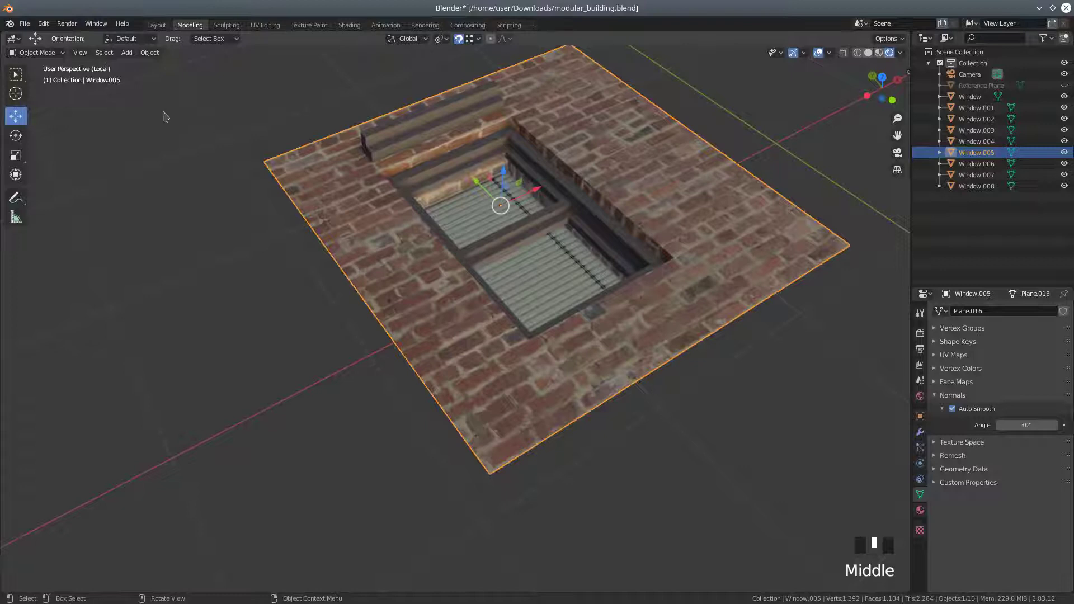
click(29, 53)
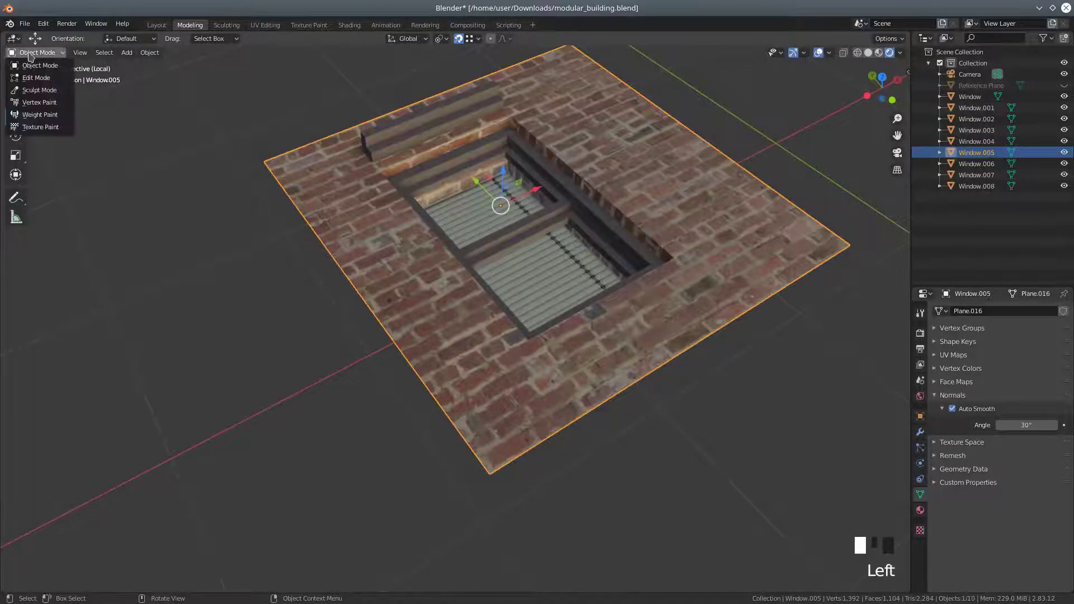
click(35, 80)
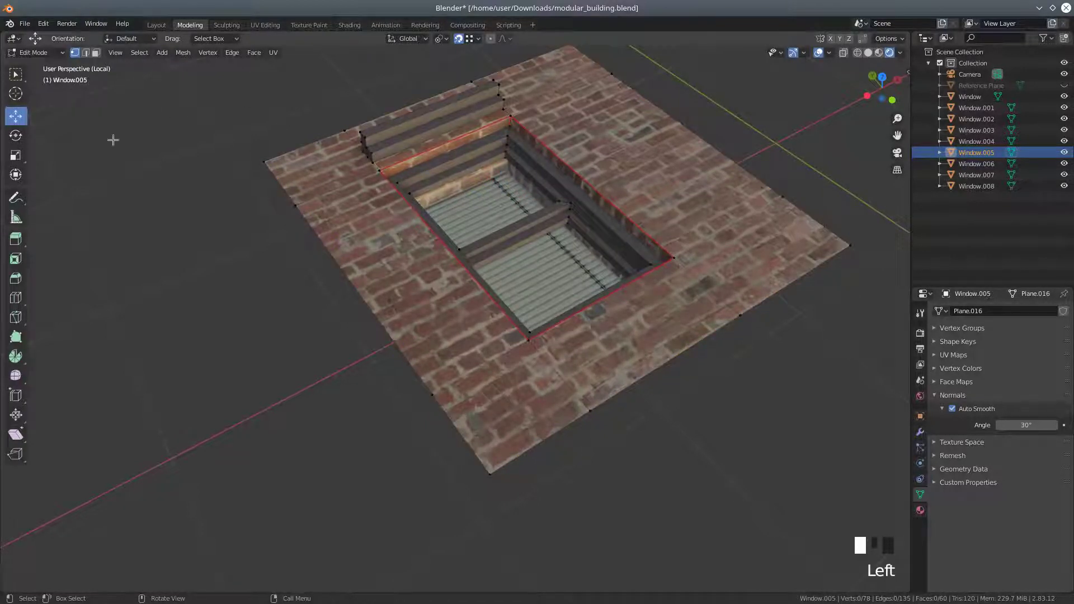
Snap the 3D cursor to the brick panel's near corner vertex, where its lower and outer side edges meet
click(487, 476)
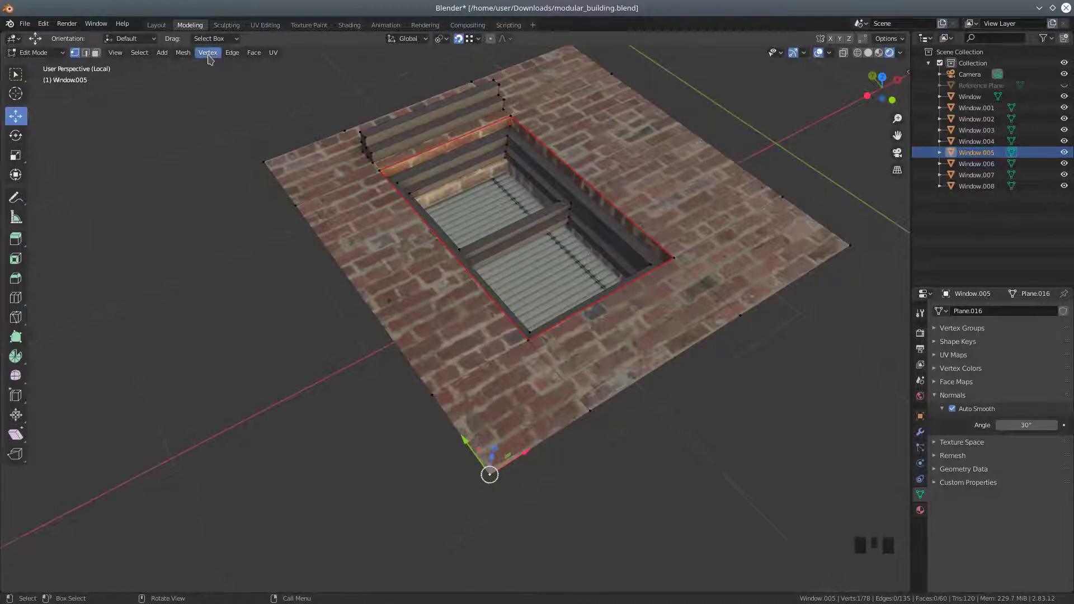
click(183, 53)
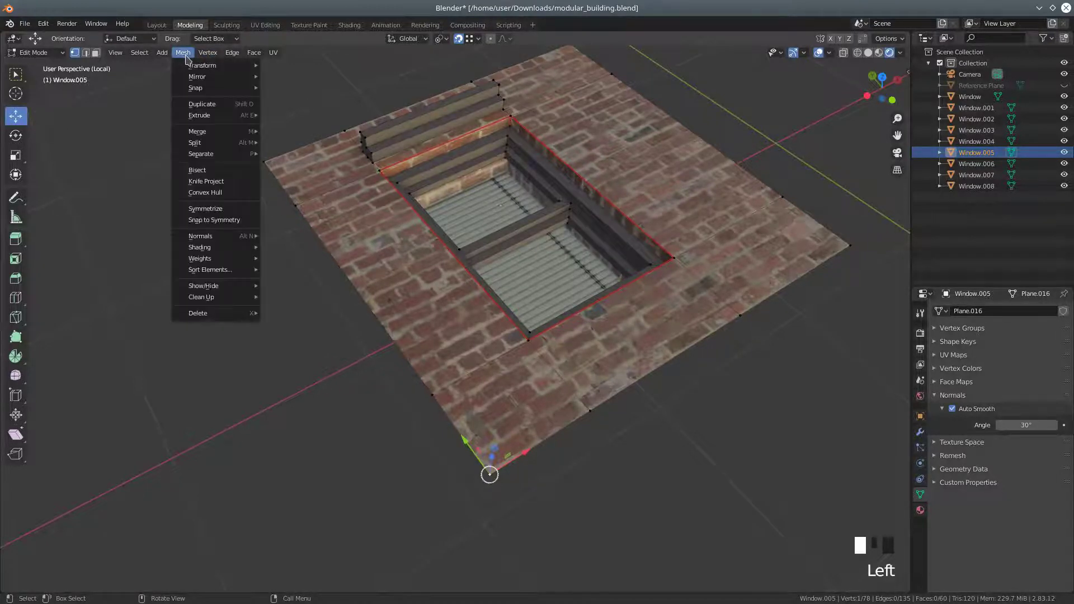
mouse_move(190, 78)
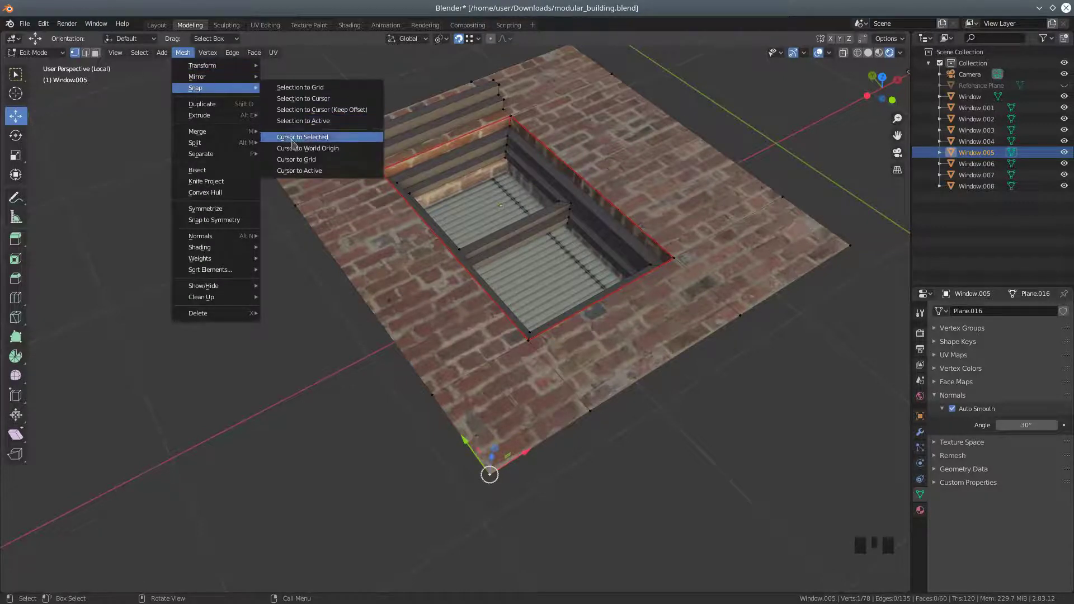
click(292, 145)
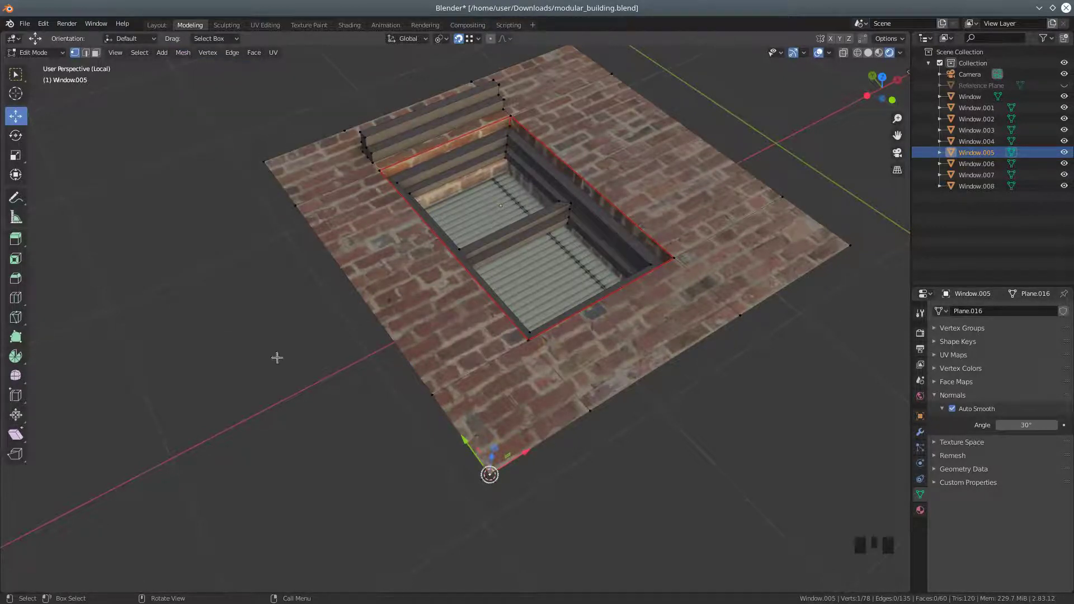
shift+middle_drag(372, 430, 377, 375)
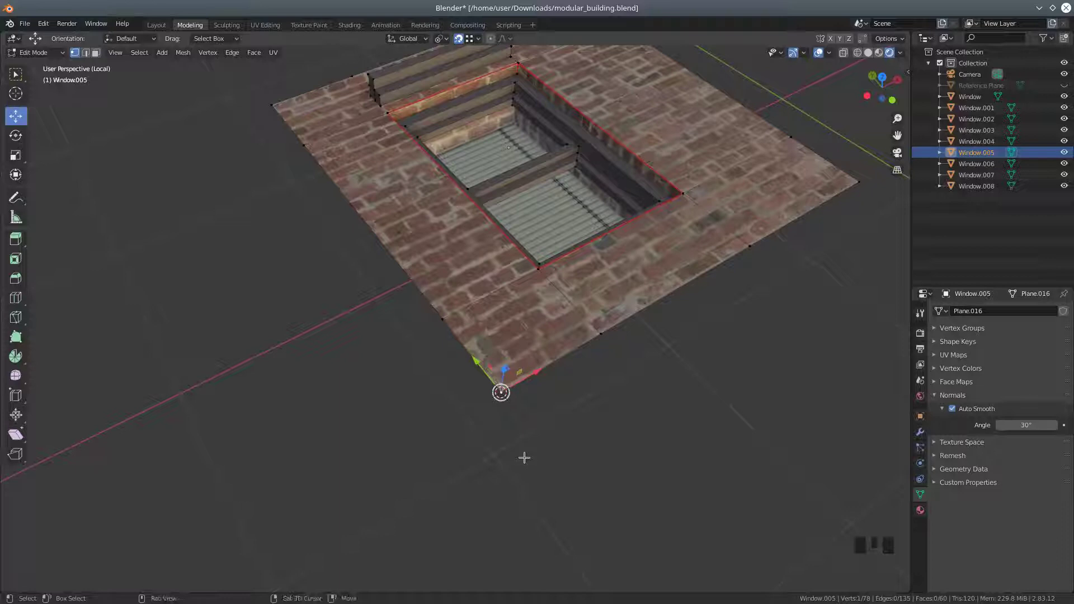
Duplicate the corner vertex in place and extrude the copy about 0.26 m along negative X, away from the panel
key(shift+d)
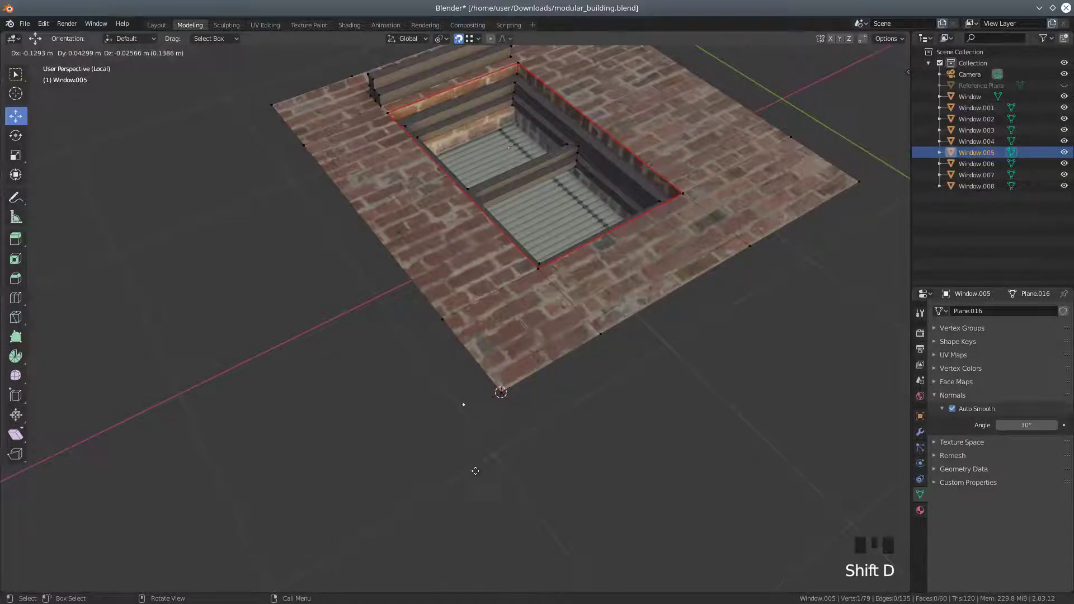
right_click(485, 475)
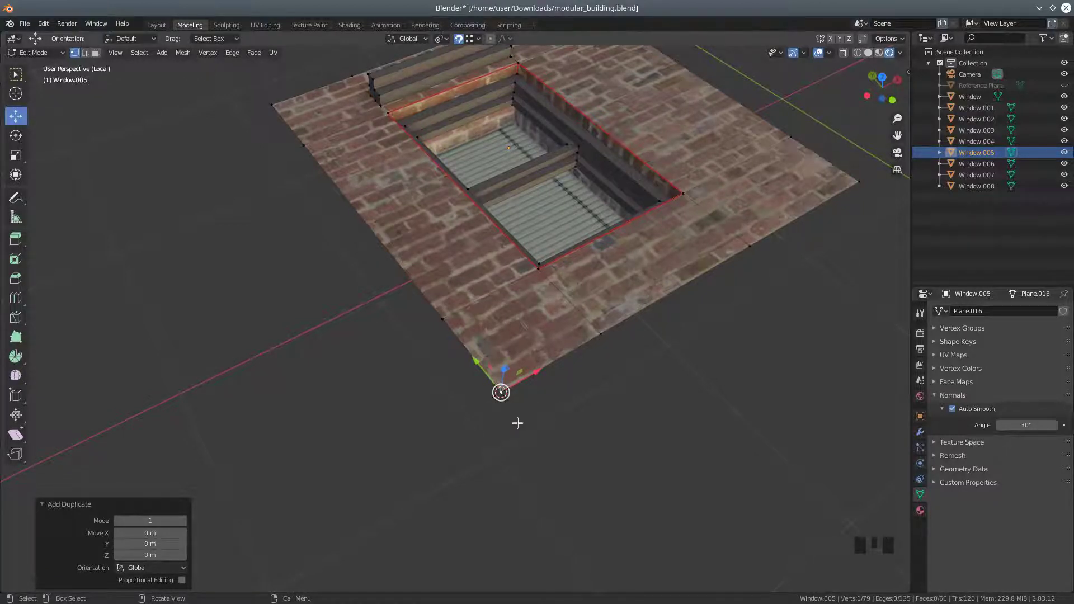
key(e)
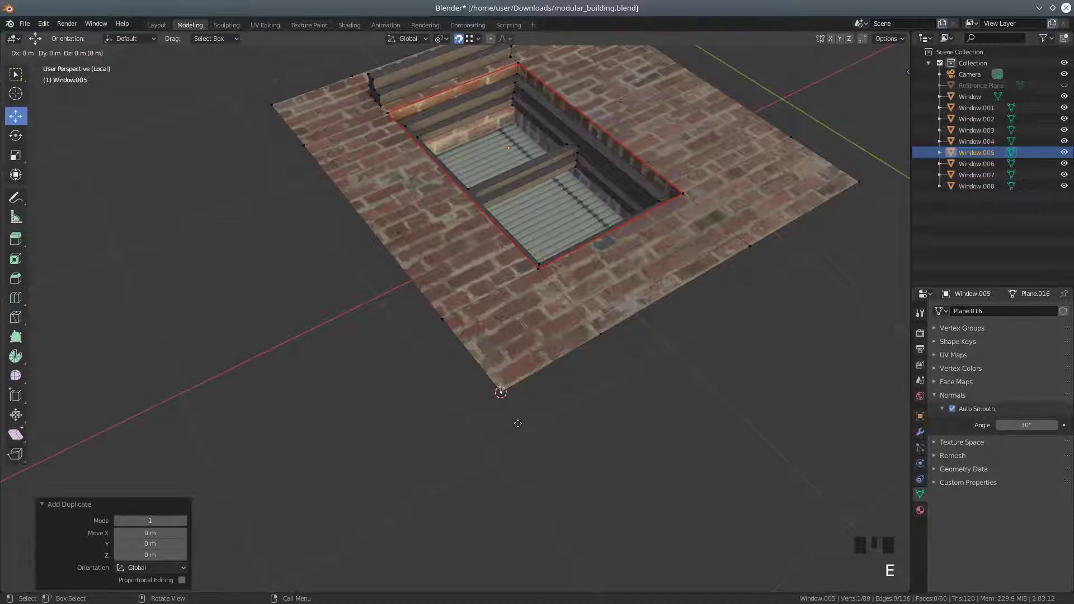
key(x)
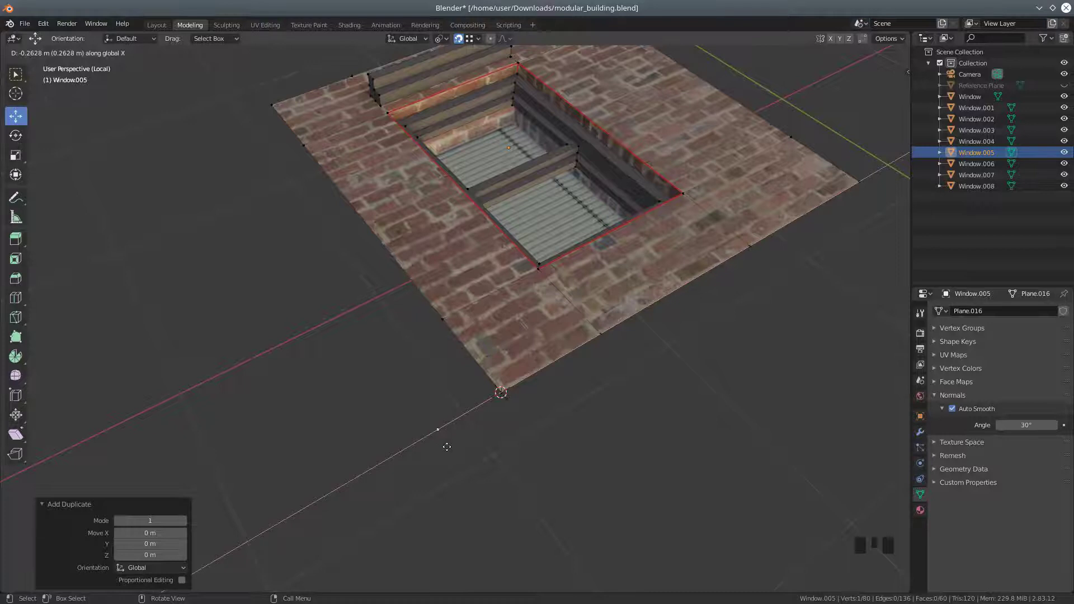
click(448, 447)
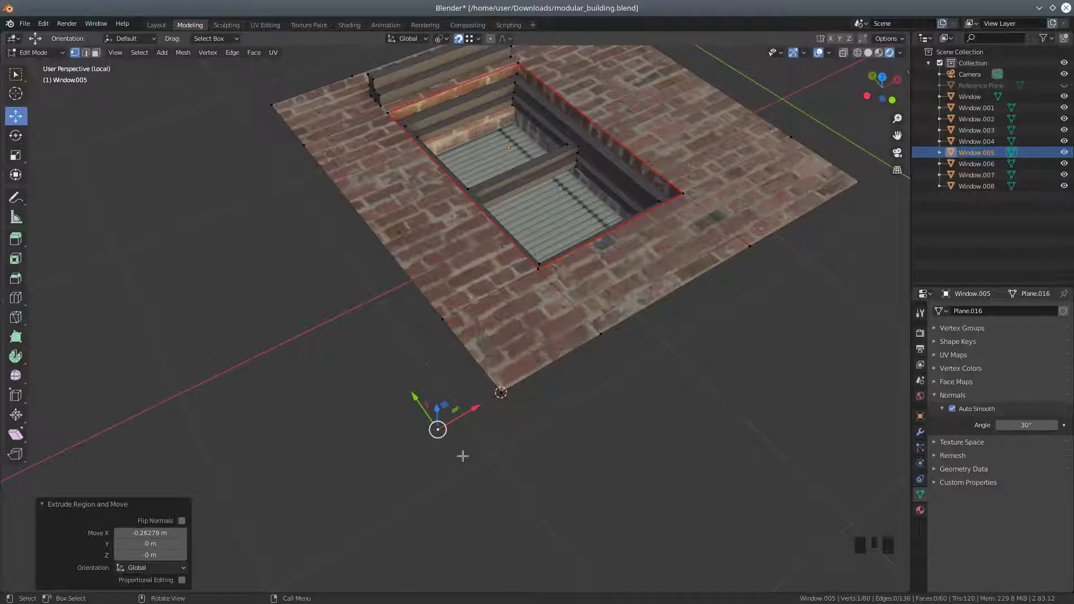
Extrude the end vertex 2 m along Y, snapping it level with the panel's upper corner
key(e)
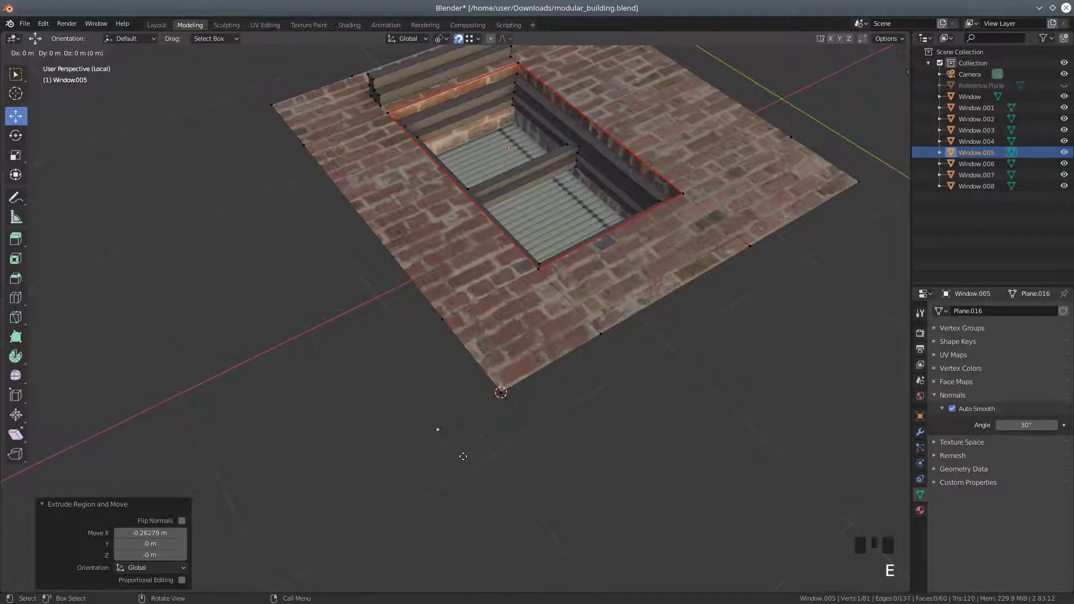
key(y)
click(278, 114)
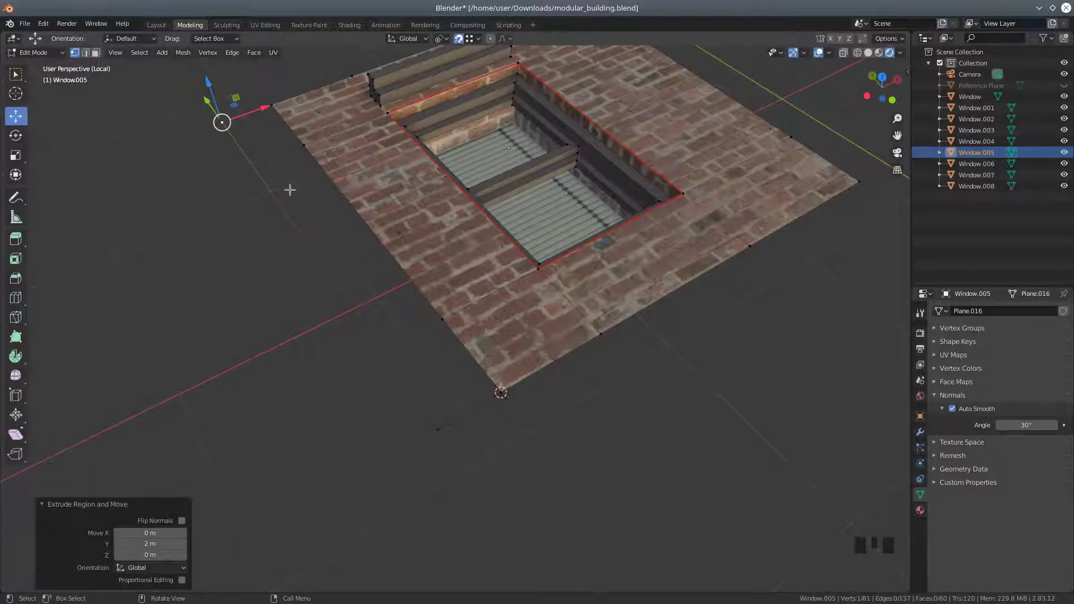
Extrude the vertex about 0.26 m along positive X, snapping it to the panel's upper corner
shift+middle_drag(299, 188, 398, 346)
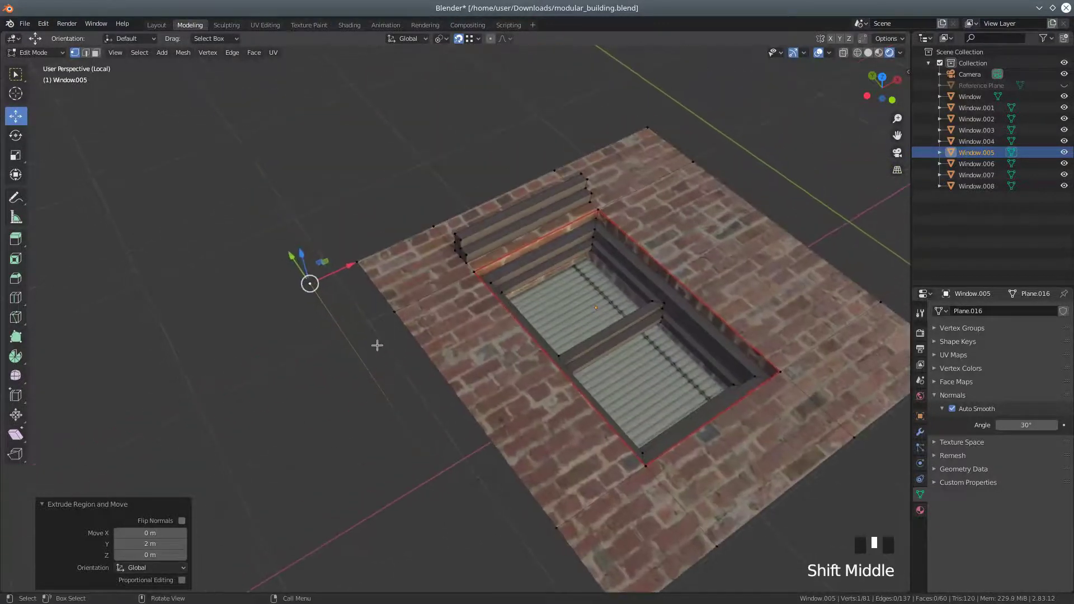
scroll(377, 345, up, 2)
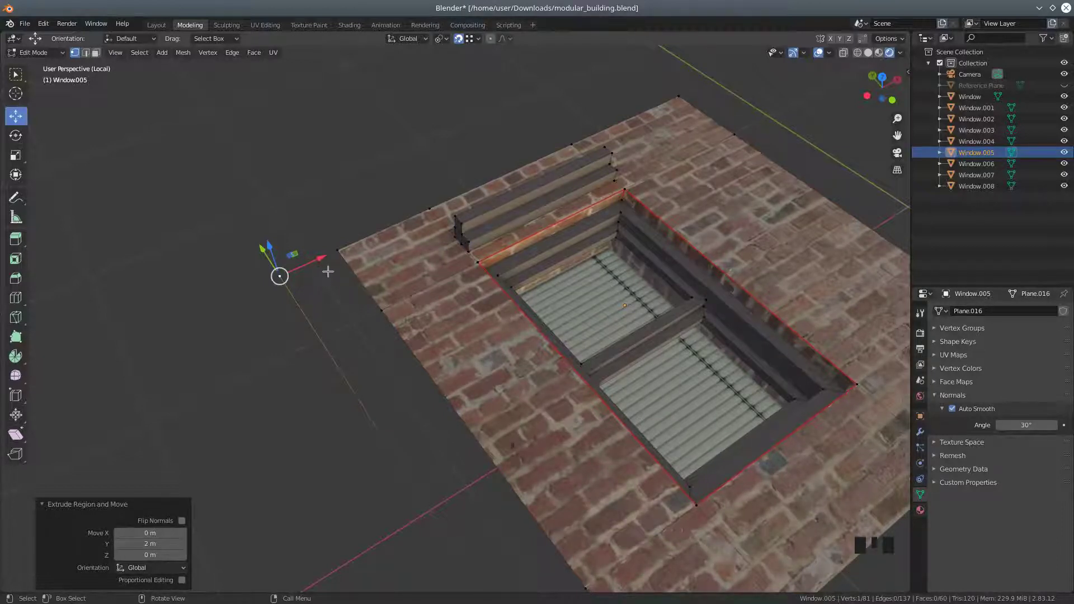
key(e)
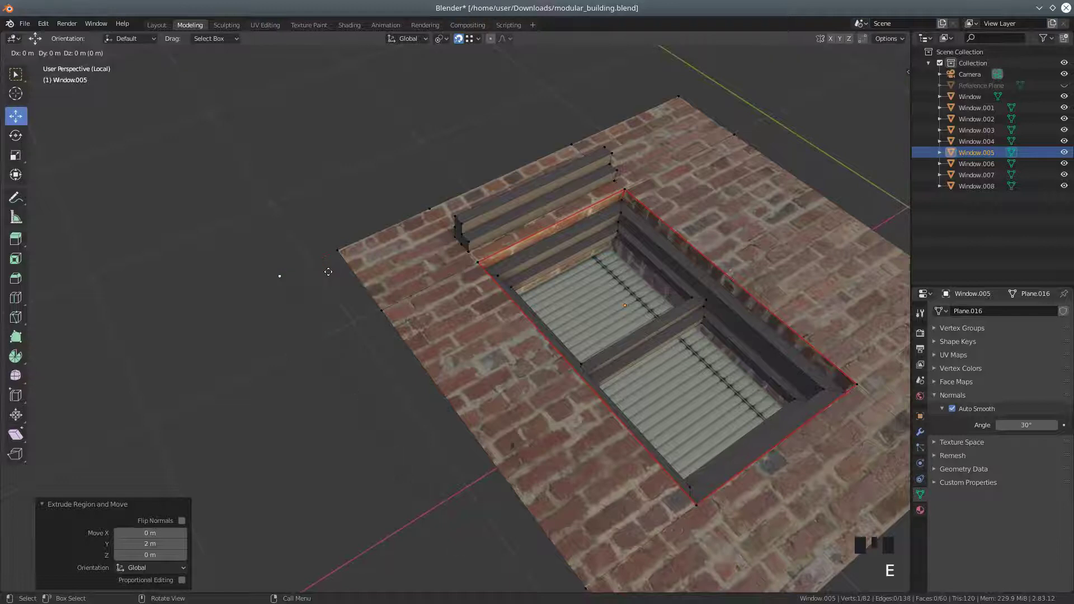
key(x)
key(x)
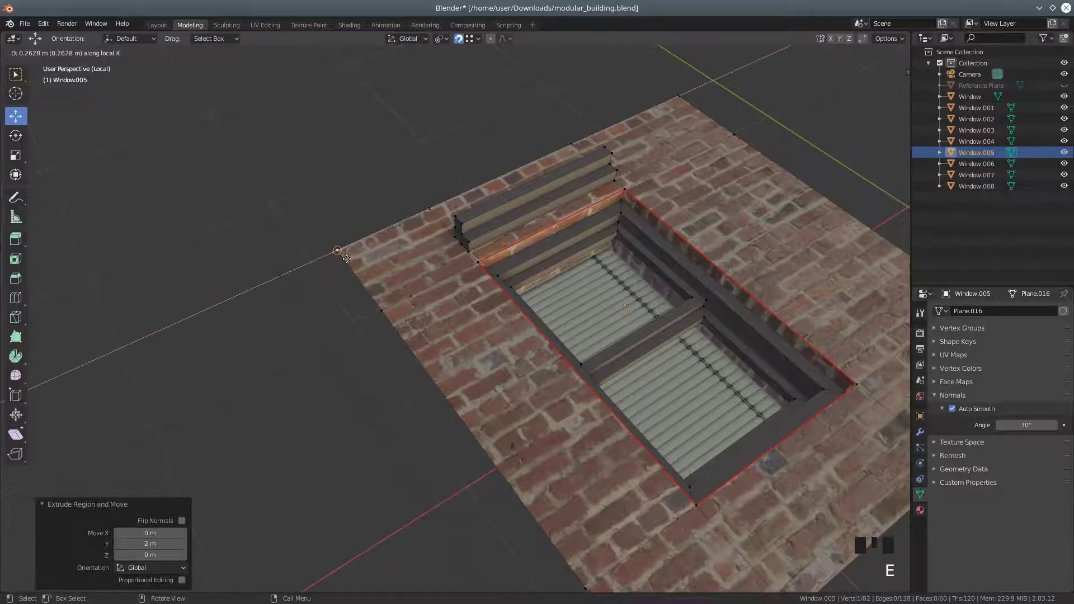
click(347, 259)
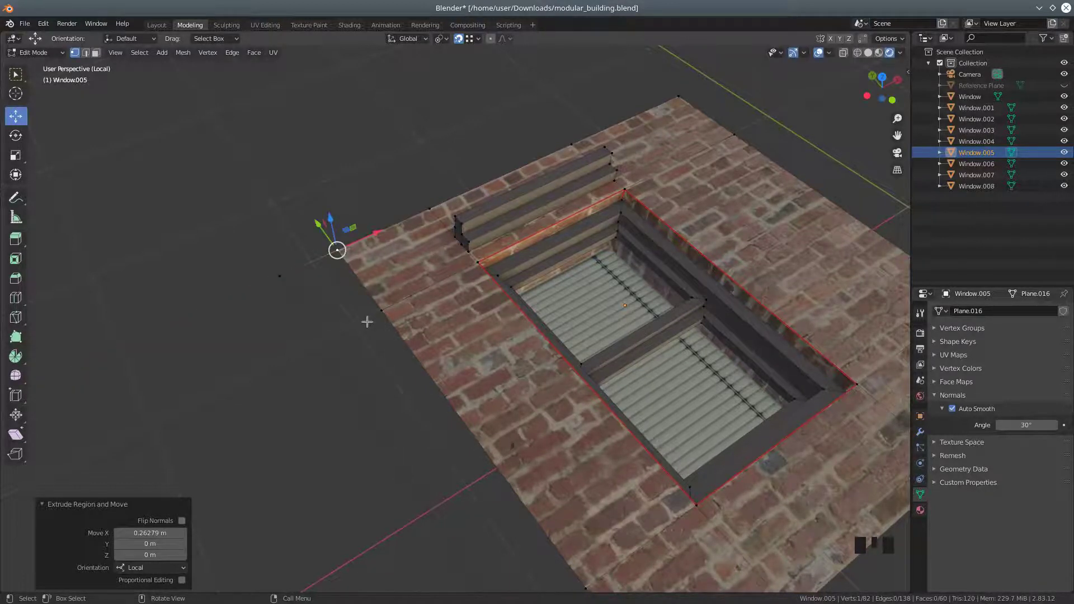
Select the whole linked outline and move it about 0.5 m along negative X, clear of the brick panel
scroll(368, 319, down, 2)
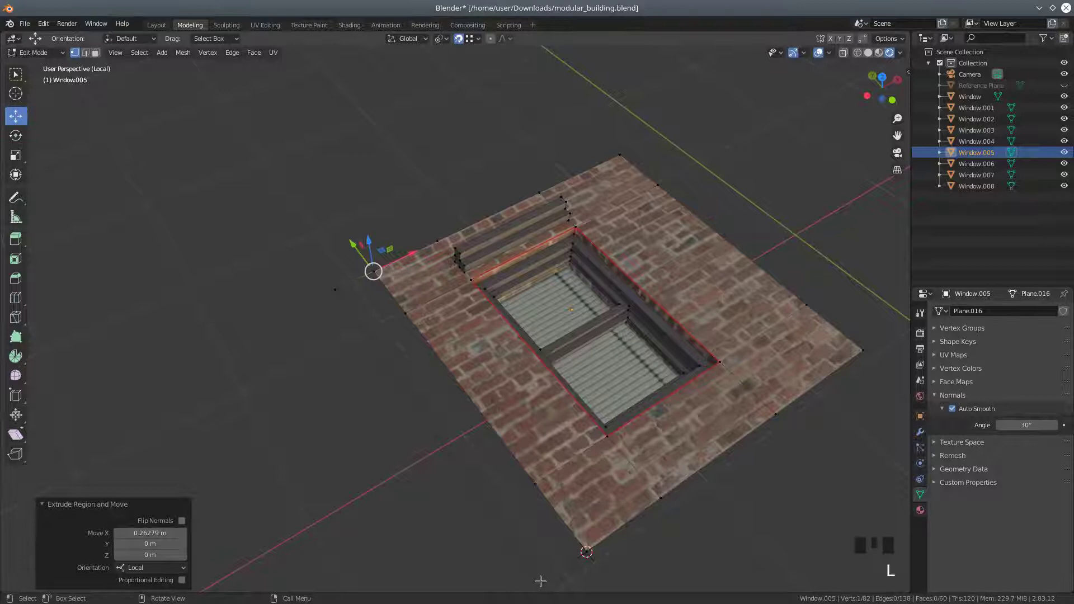
key(l)
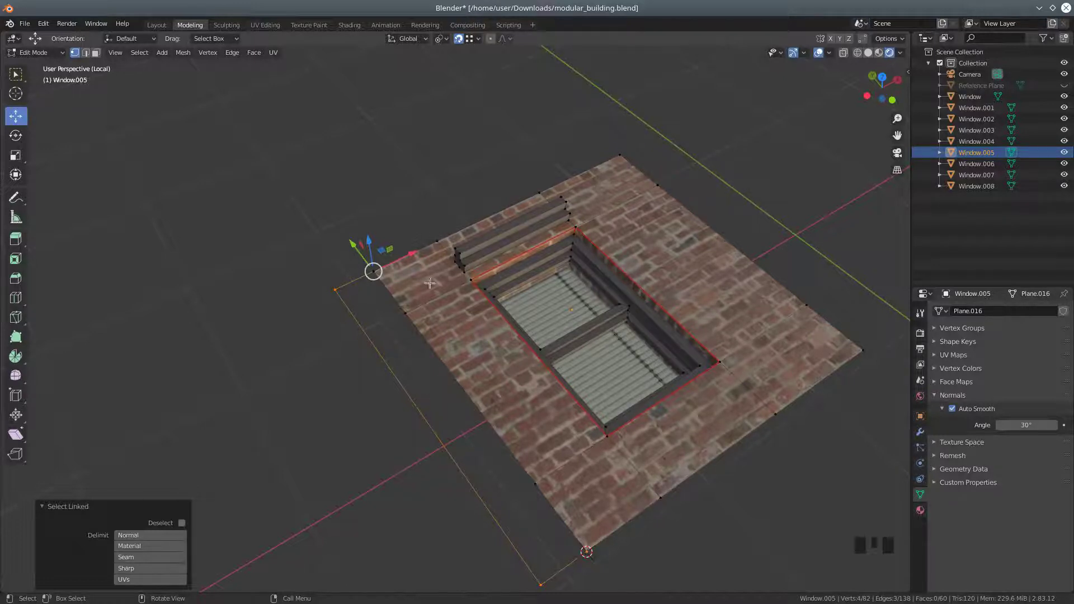
drag(413, 253, 336, 302)
scroll(373, 352, down, 2)
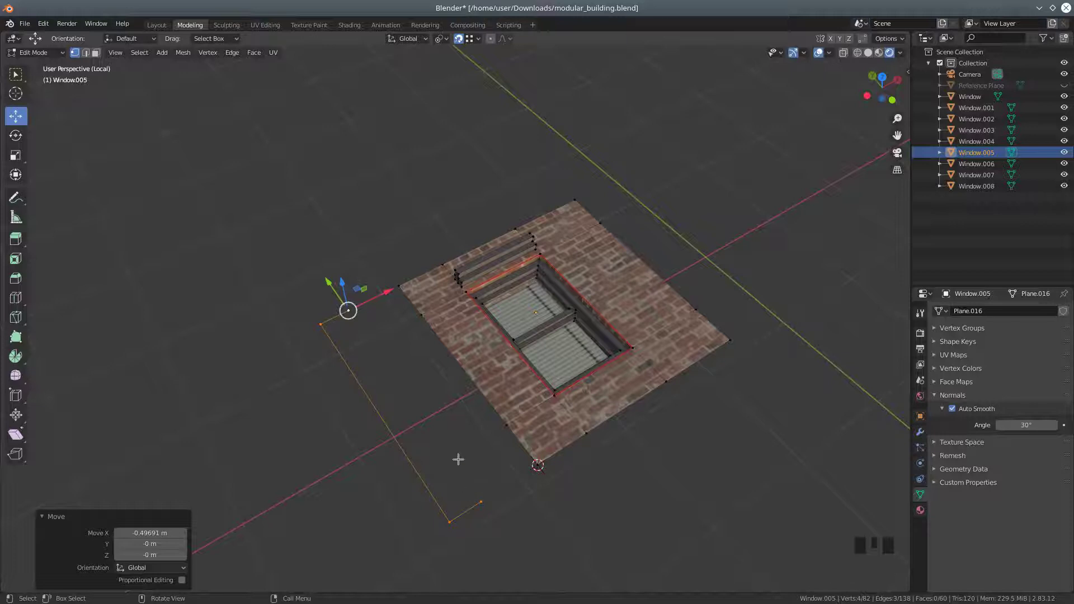
Connect the outline's two open end vertices with an edge and fill the closed strip with a face
shift+click(480, 501)
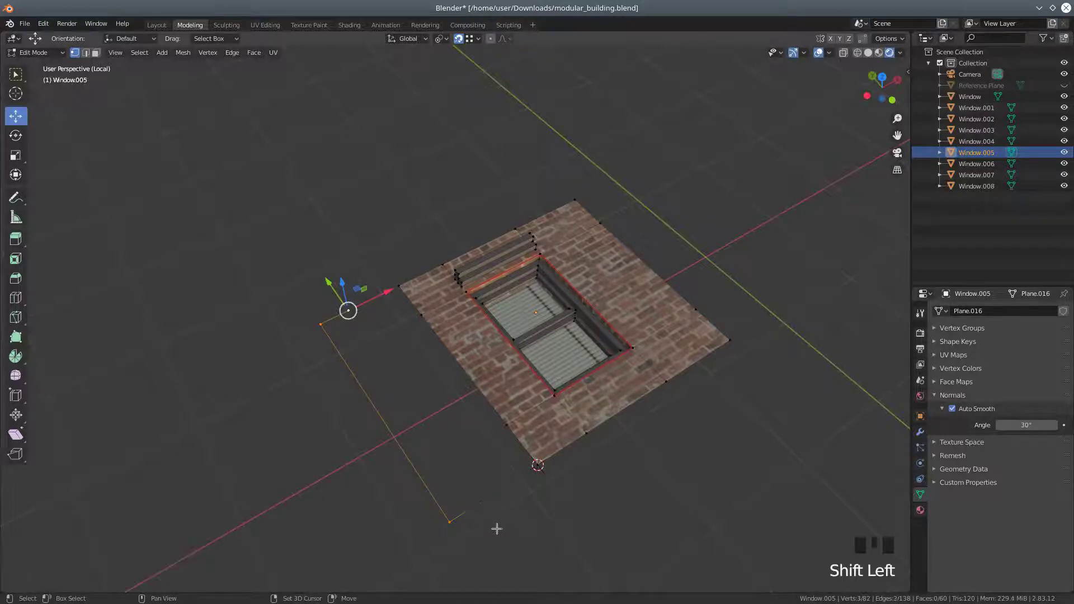
click(481, 502)
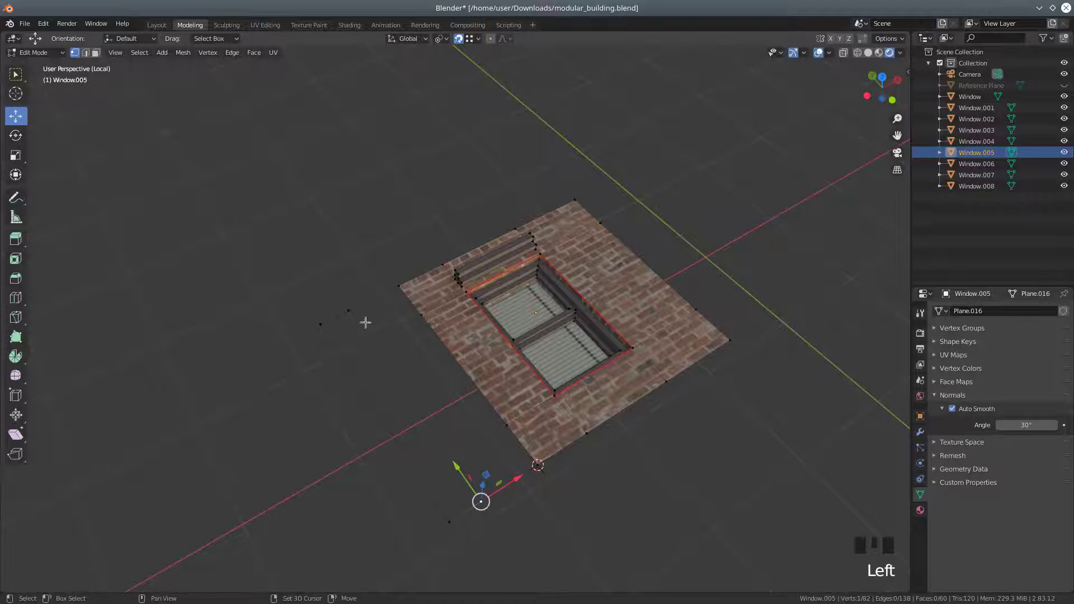
shift+click(350, 310)
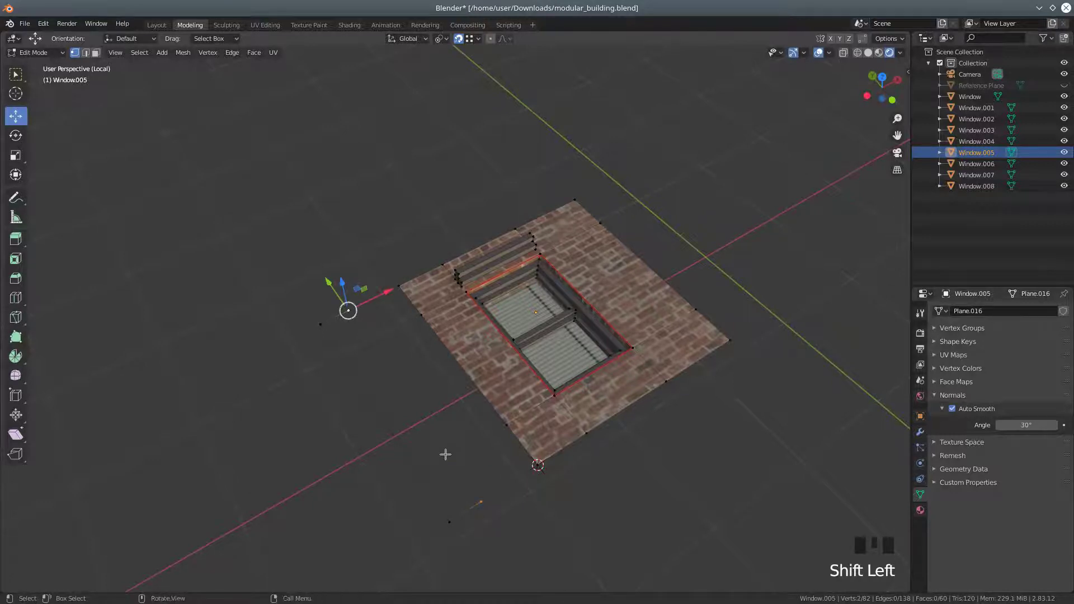
scroll(446, 454, up, 1)
key(f)
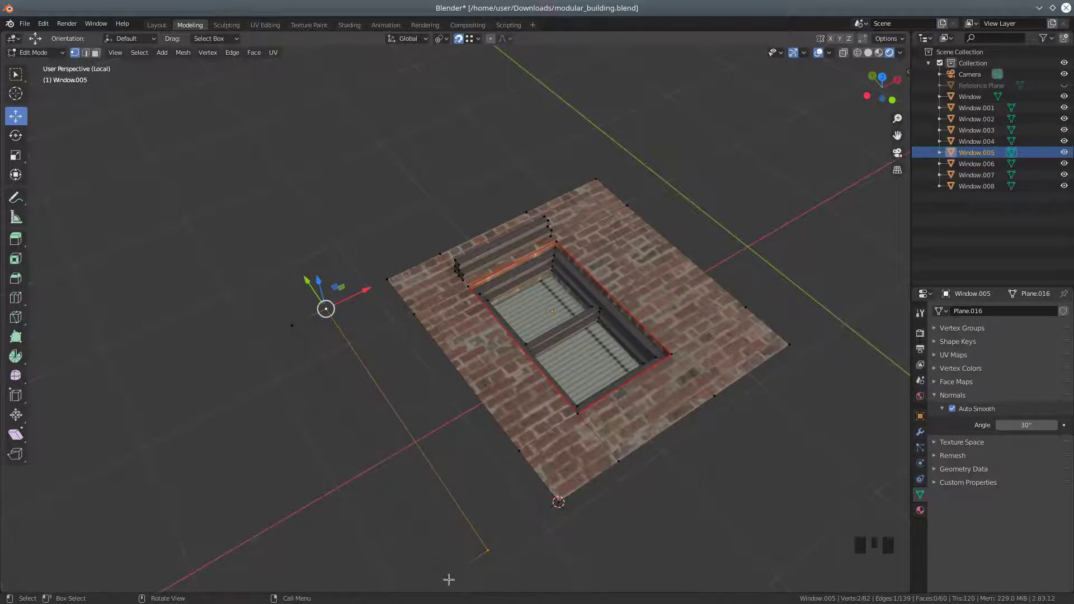
key(l)
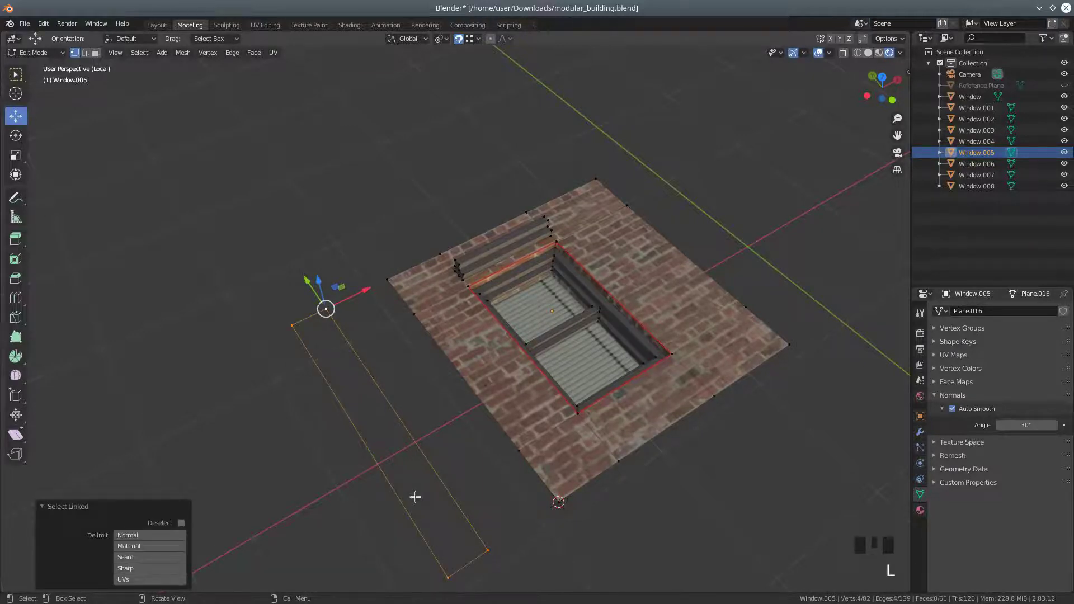
key(f)
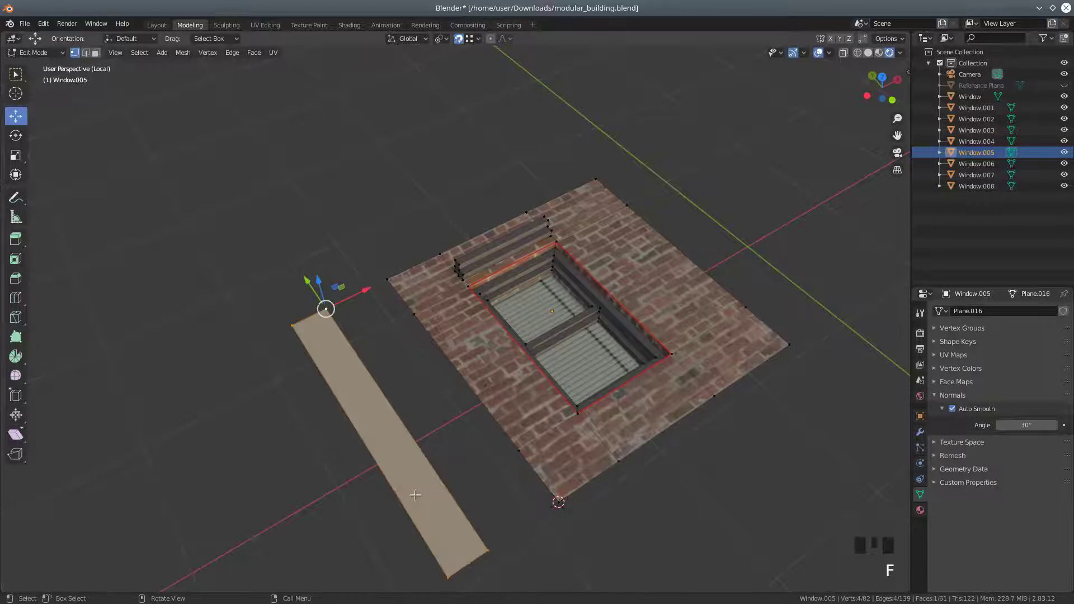
Separate the selected strip face from the window module into its own object
middle_drag(454, 487, 509, 455)
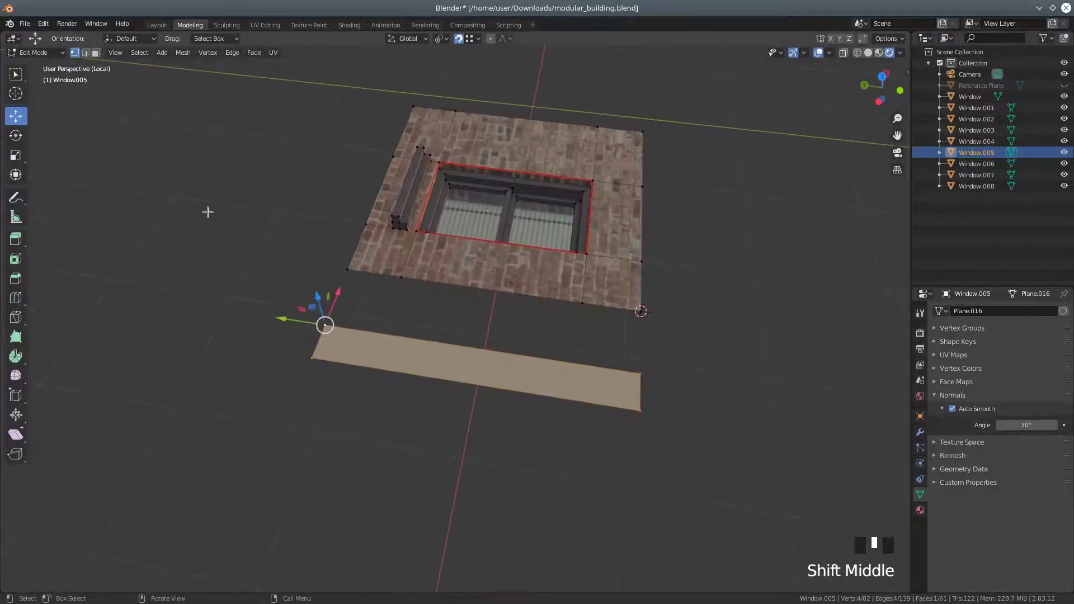
click(85, 52)
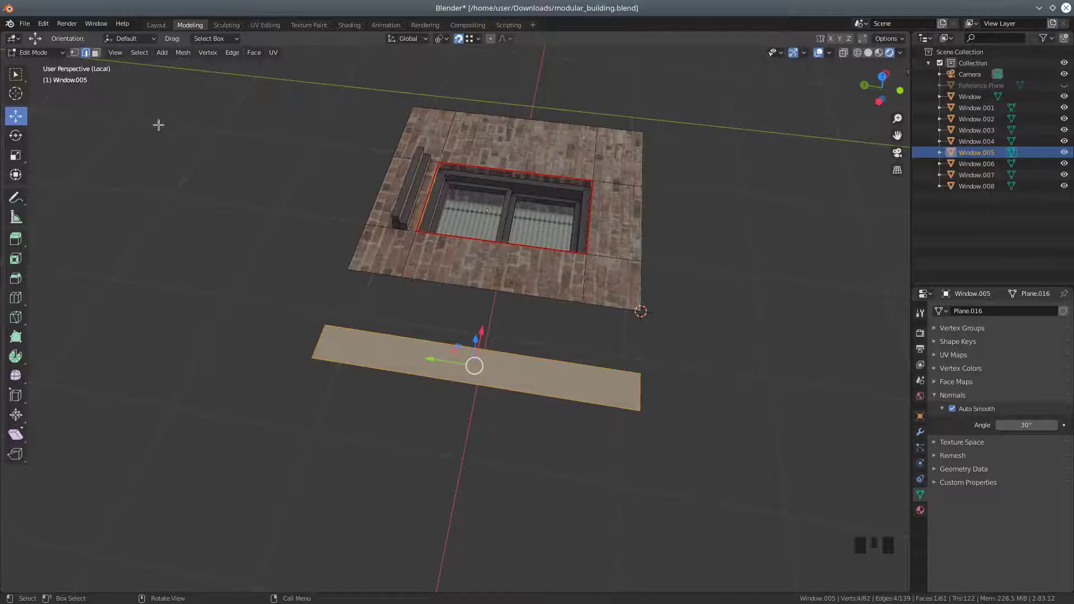
click(183, 52)
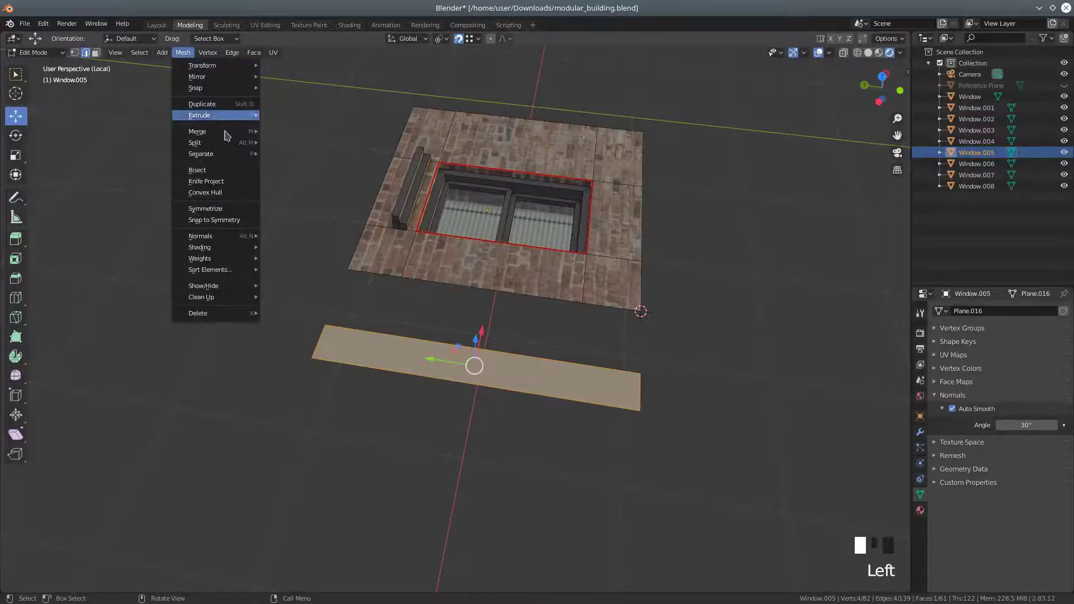
mouse_move(208, 157)
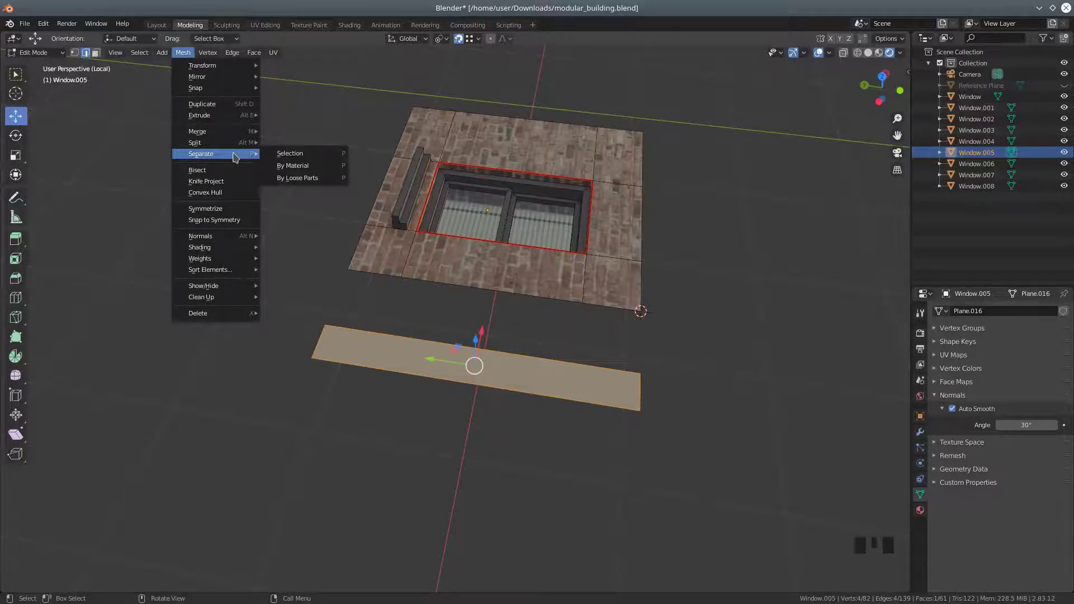
click(290, 157)
Return to Object Mode, select only the separated strip and open it in Edit Mode
click(49, 53)
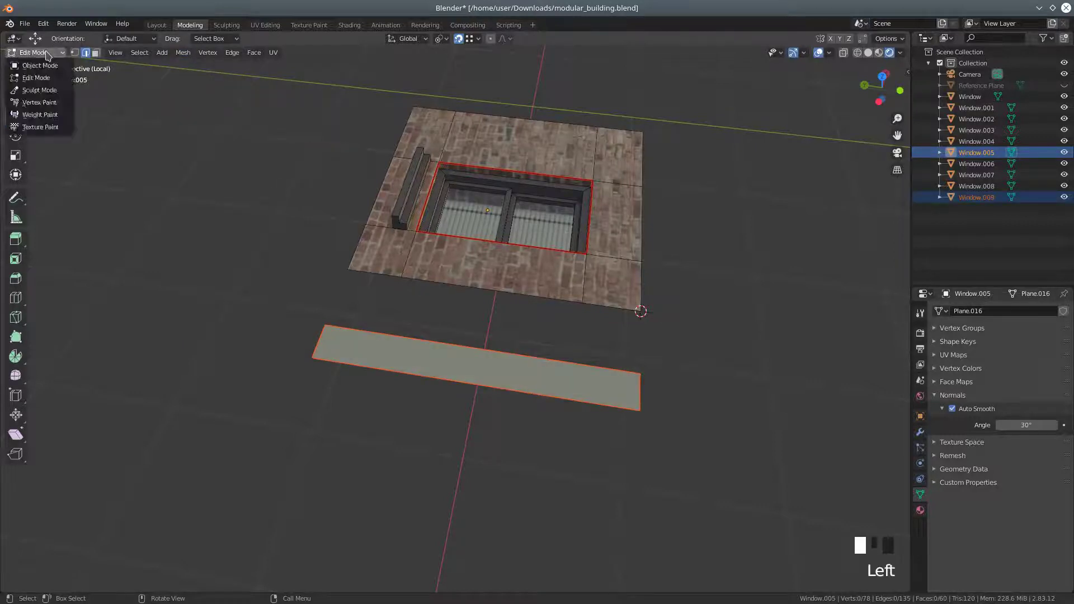
click(445, 364)
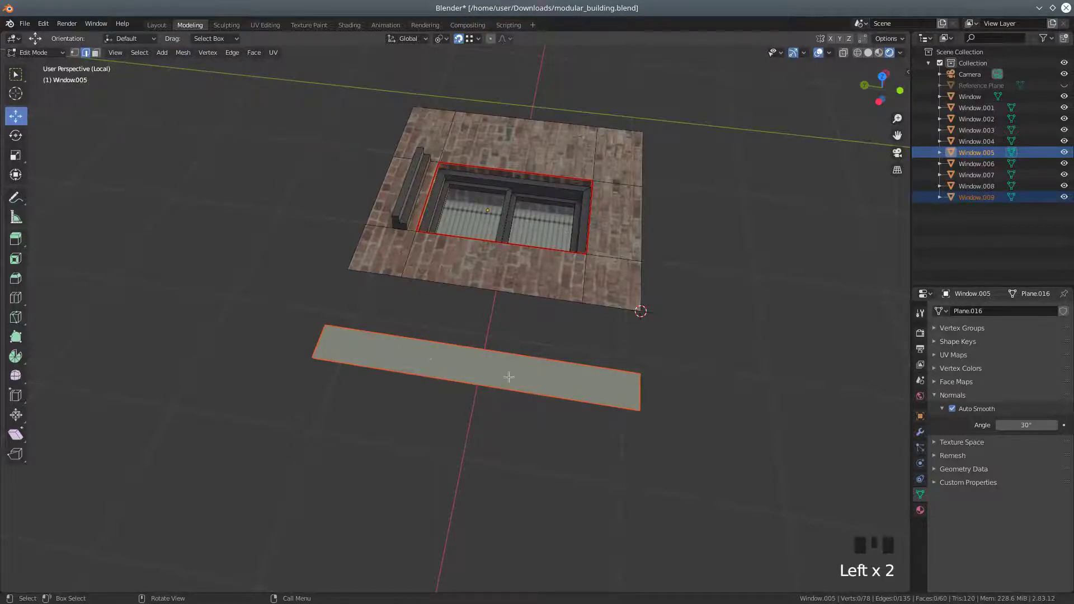
click(39, 53)
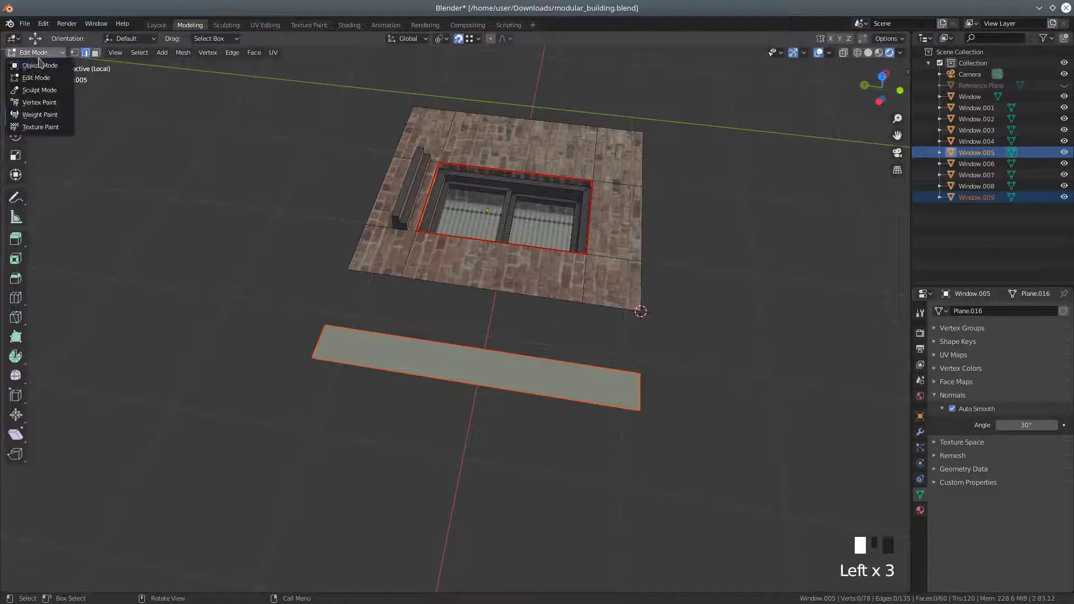
click(35, 64)
click(419, 358)
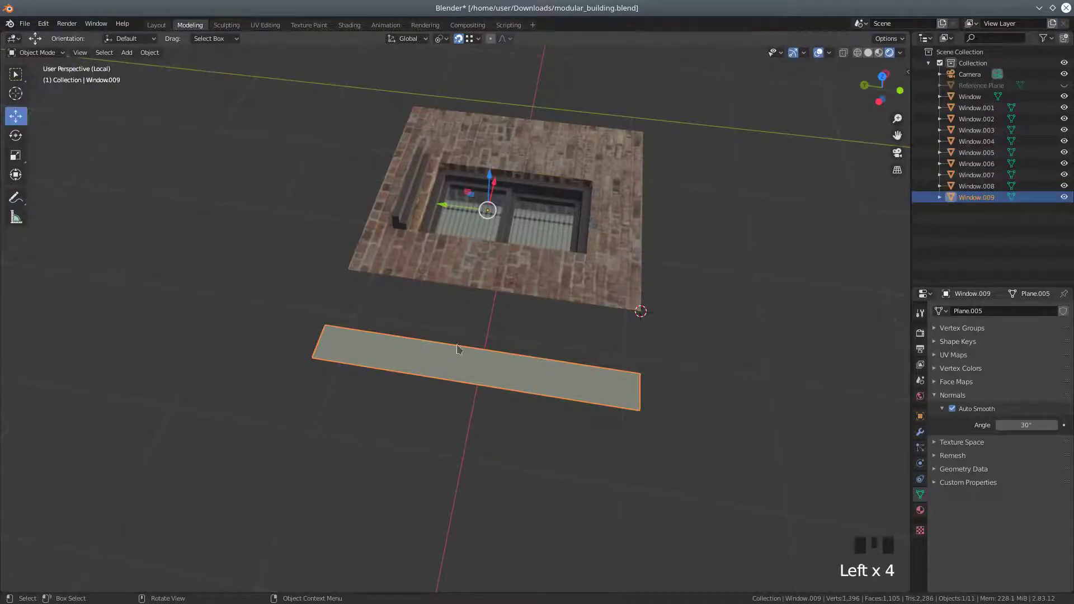
click(34, 52)
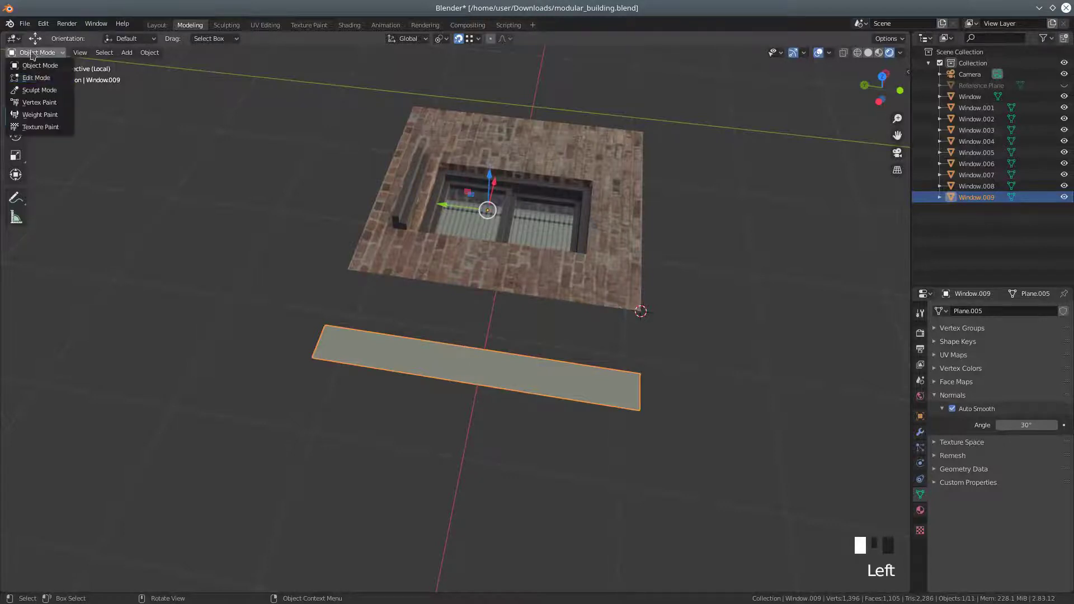
click(37, 80)
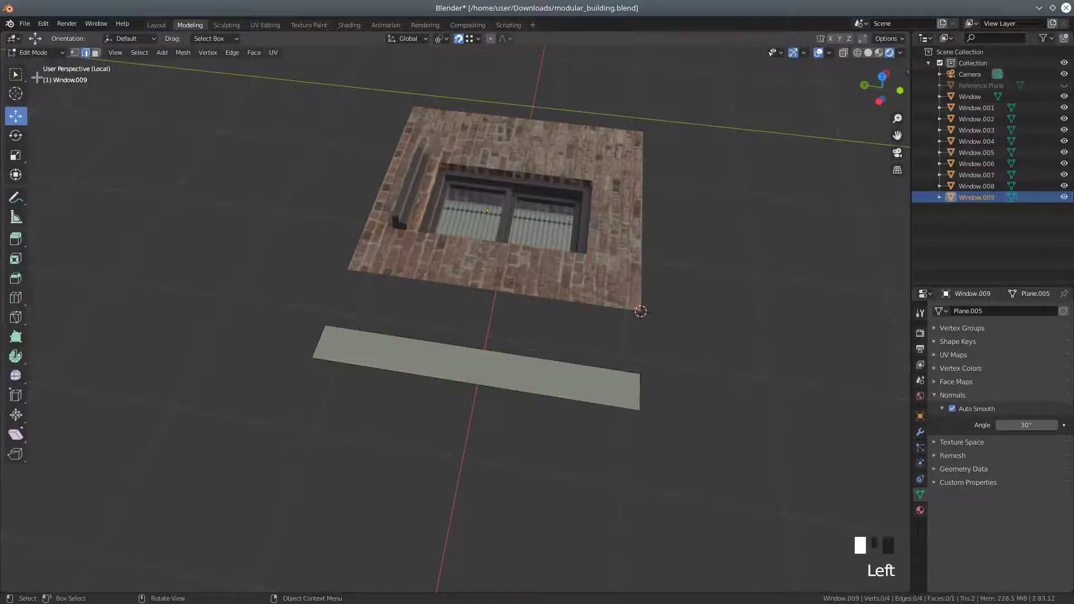
Add nine evenly spaced loop cuts across the strip's length, dividing it into ten equal faces without sliding the cuts
click(86, 55)
click(473, 381)
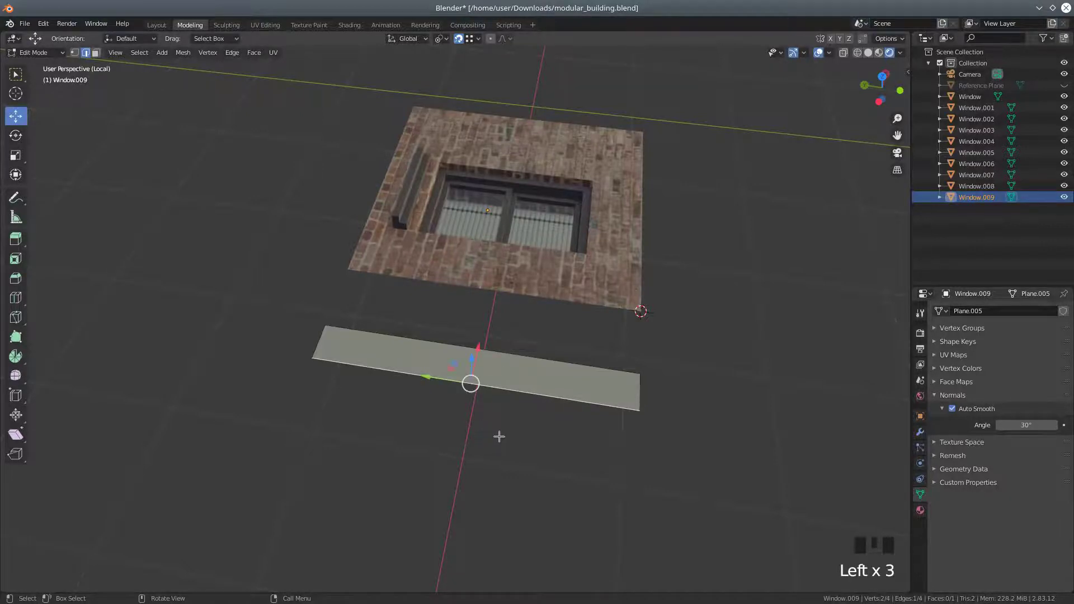
scroll(500, 438, up, 3)
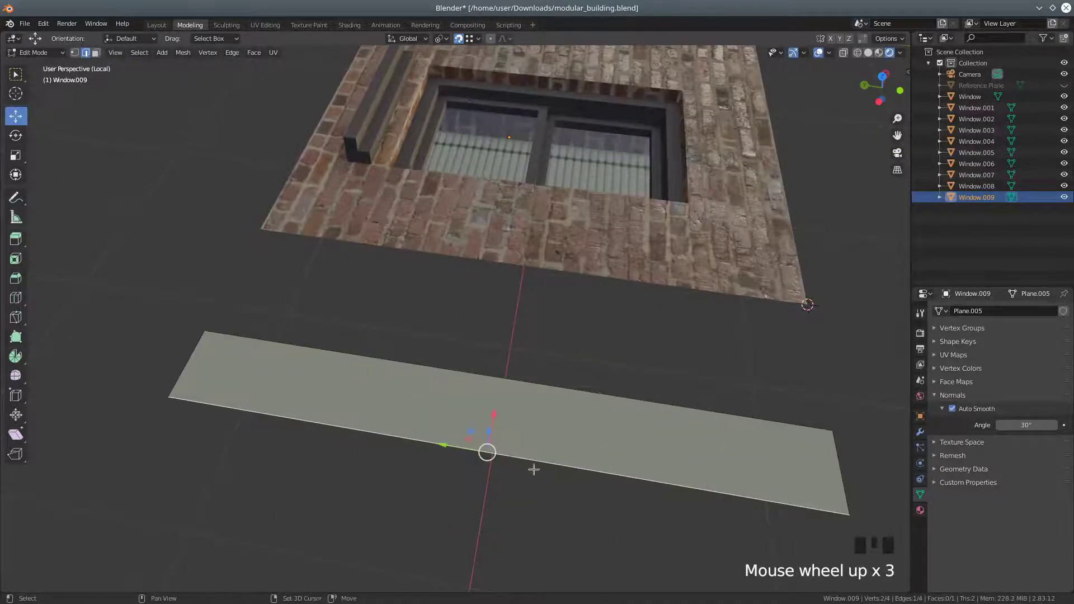
shift+middle_drag(532, 469, 507, 403)
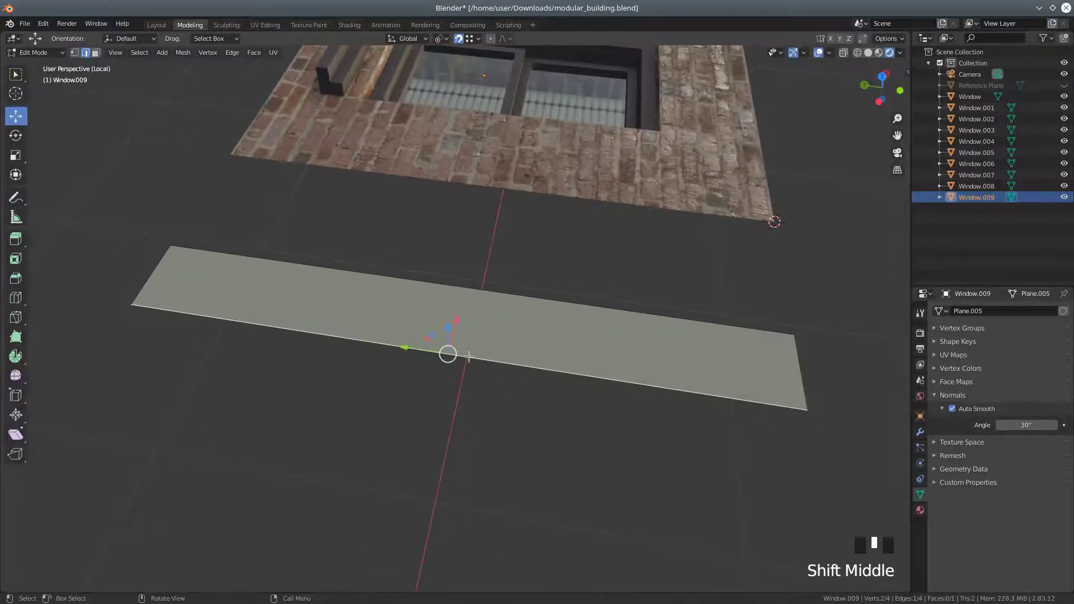
key(ctrl+r)
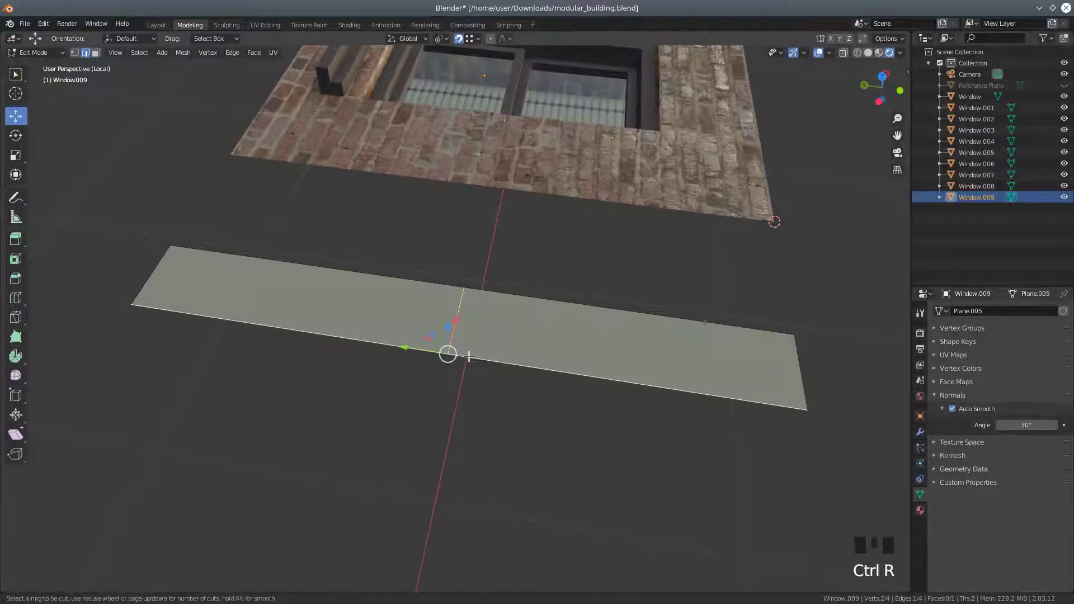
scroll(469, 356, up, 1)
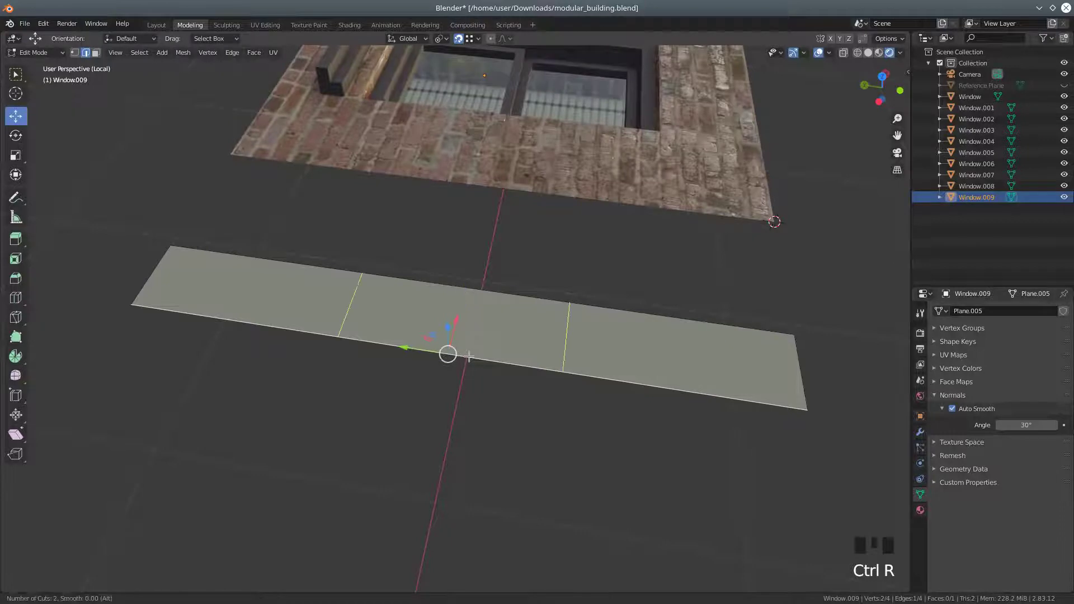
scroll(469, 356, up, 2)
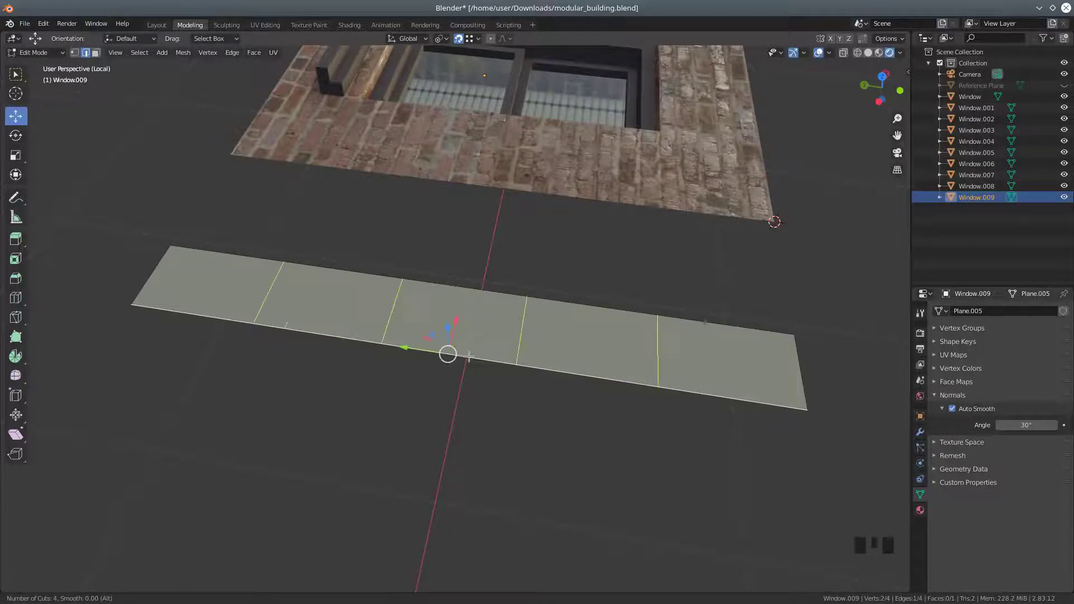
scroll(469, 356, up, 1)
scroll(469, 356, up, 1)
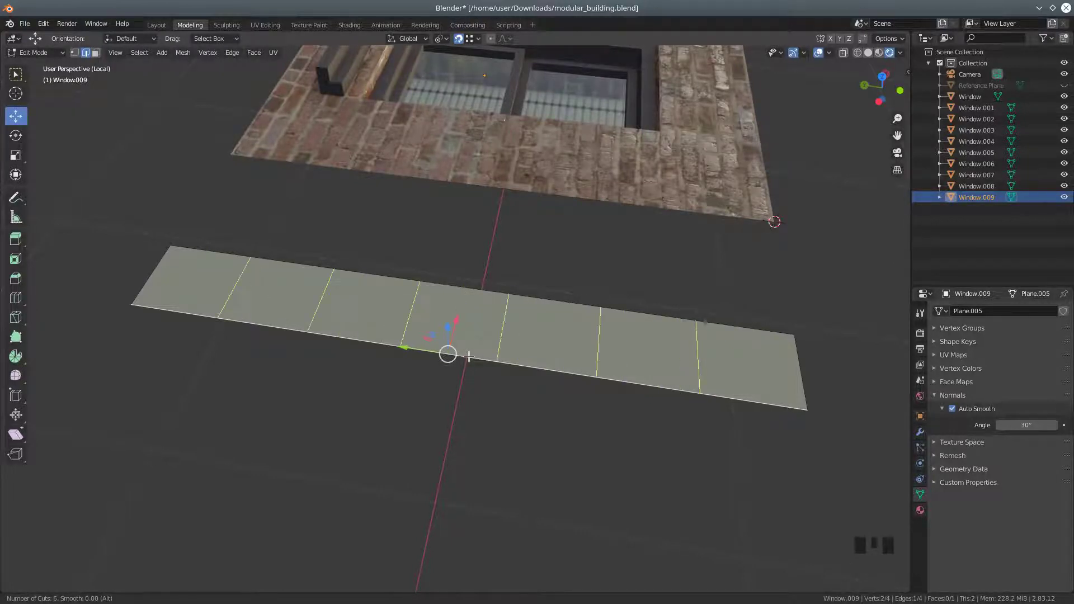
scroll(469, 356, up, 1)
scroll(469, 356, up, 1)
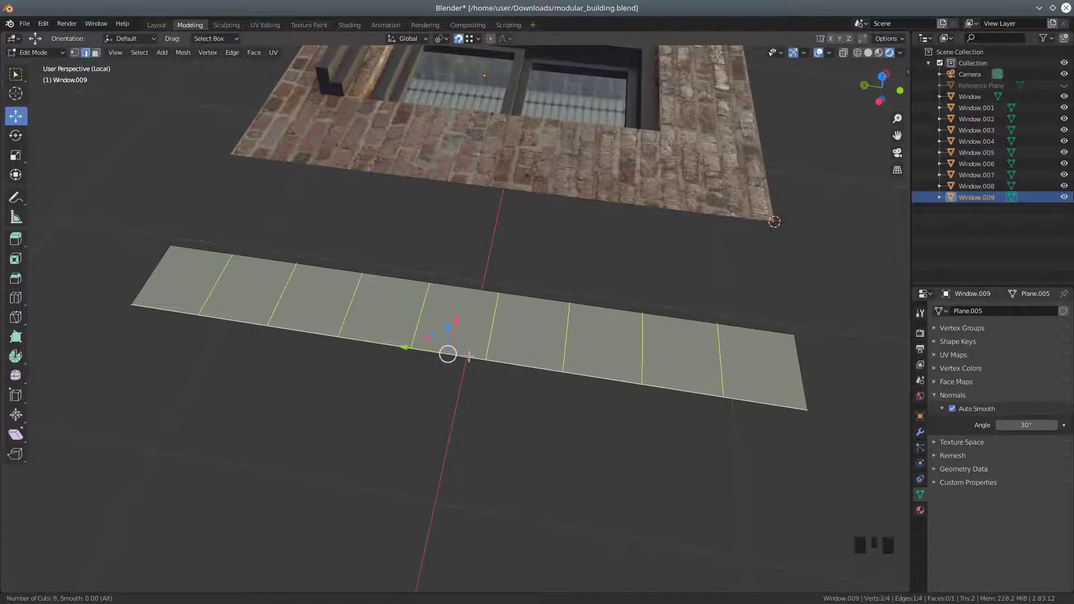
scroll(469, 356, up, 1)
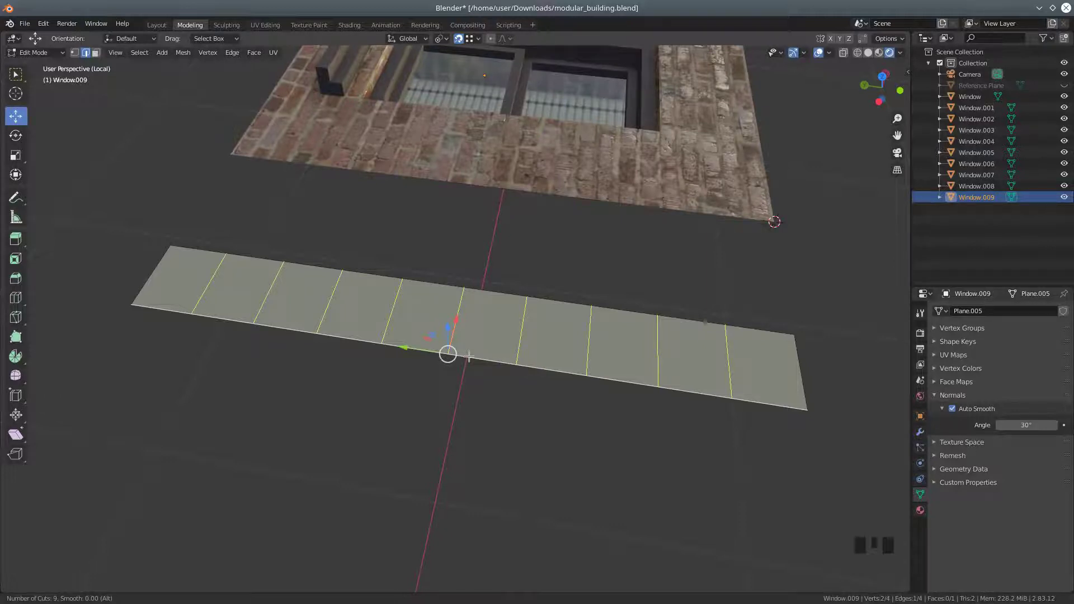
click(469, 356)
right_click(469, 356)
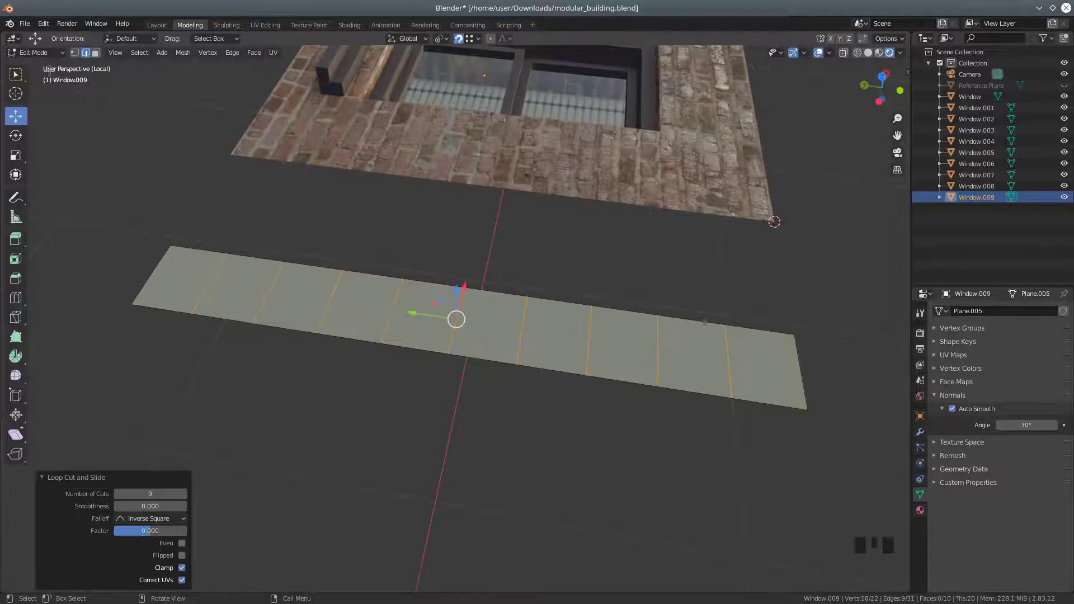
Select nine of the strip's faces and delete them, keeping only the end face nearest the 3D cursor
click(96, 53)
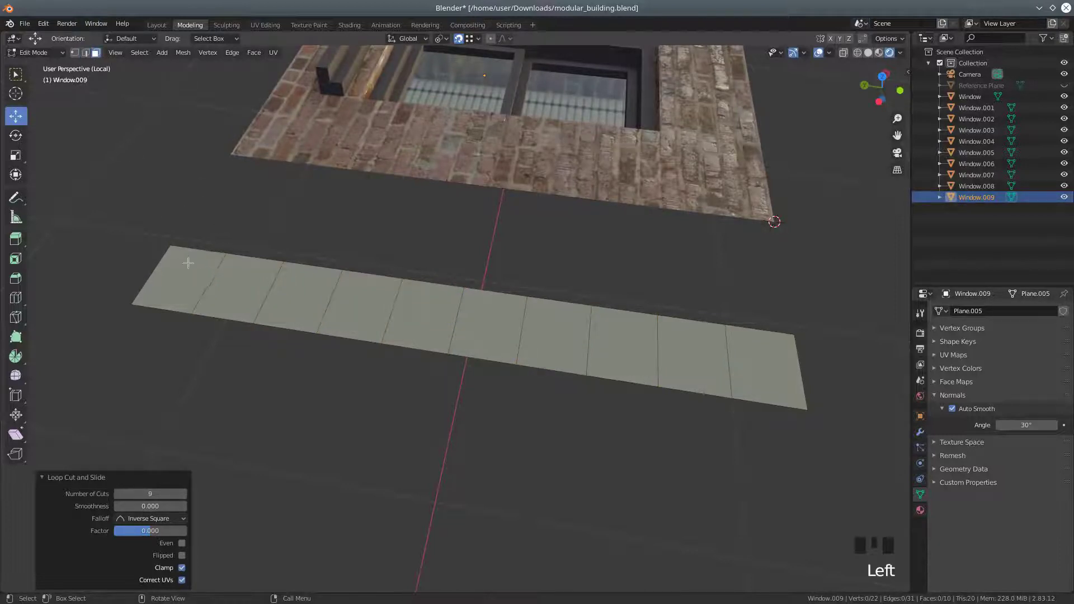
key(c)
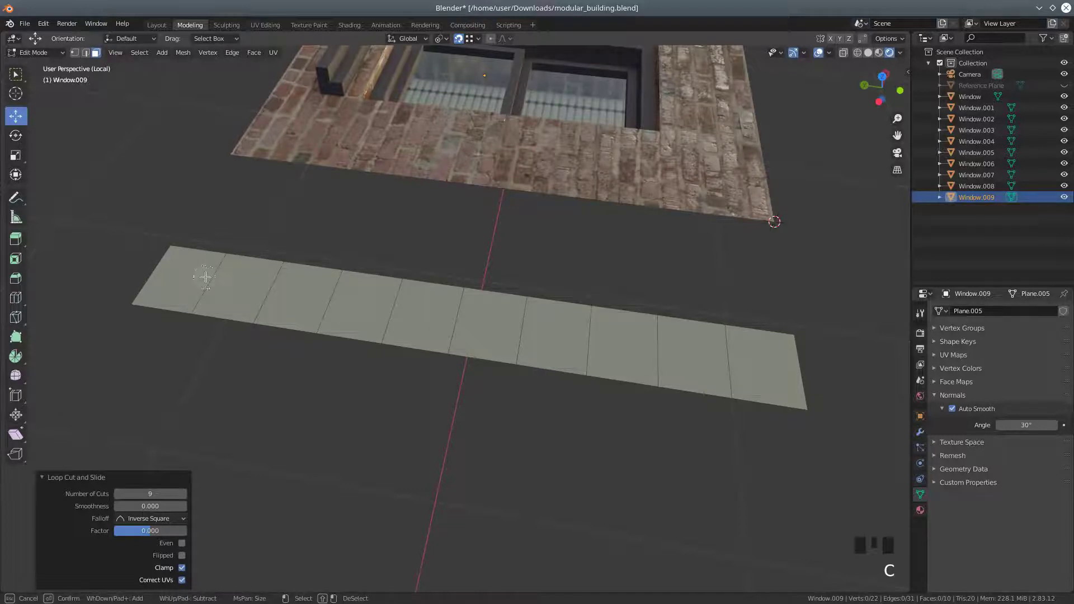
mouse_move(205, 277)
mouse_down()
mouse_move(180, 276)
mouse_move(660, 358)
mouse_up()
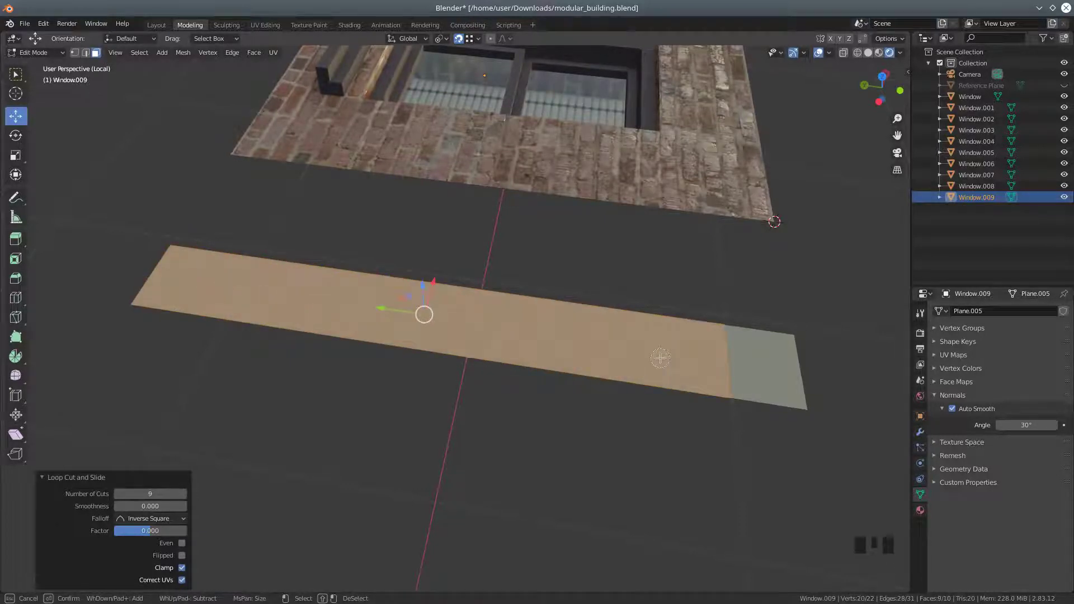
right_click(592, 472)
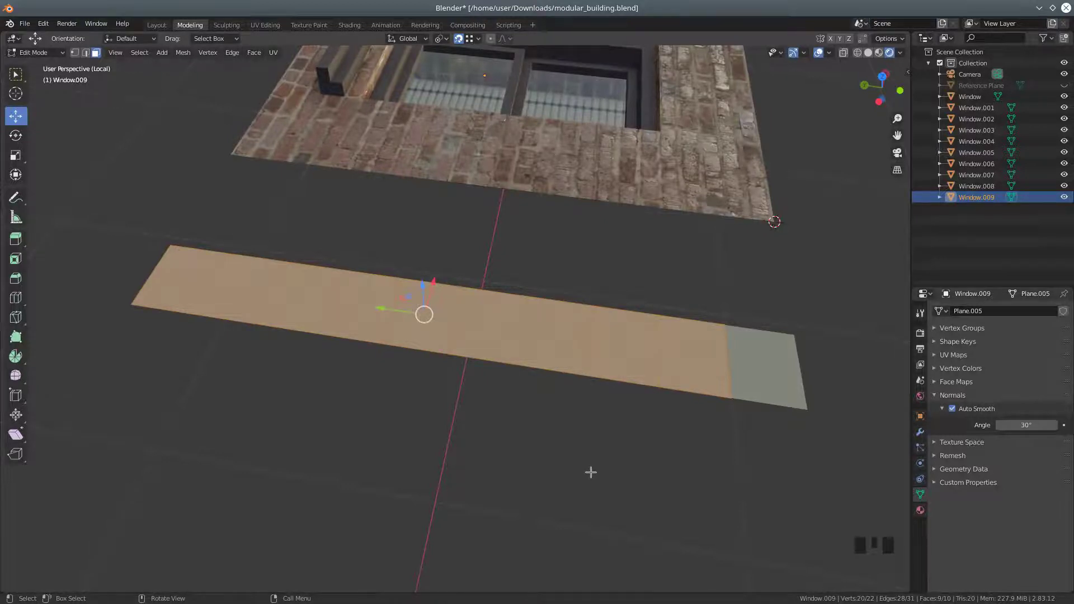
key(Delete)
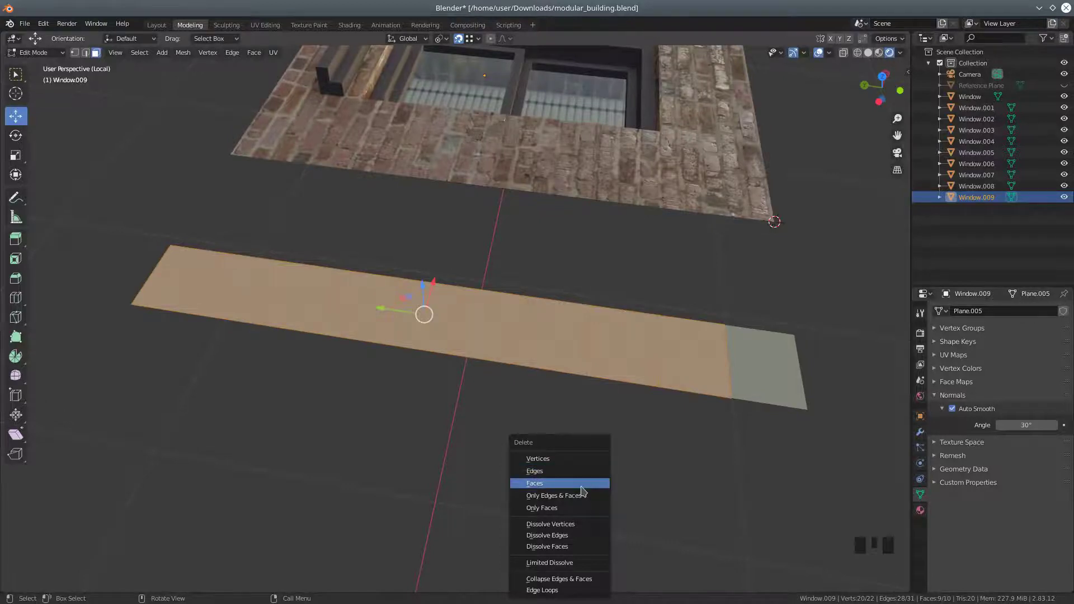
click(581, 488)
Add one centred loop cut along X through the remaining face, dividing it into two equal halves
middle_drag(689, 512, 592, 494)
shift+middle_drag(475, 403, 448, 364)
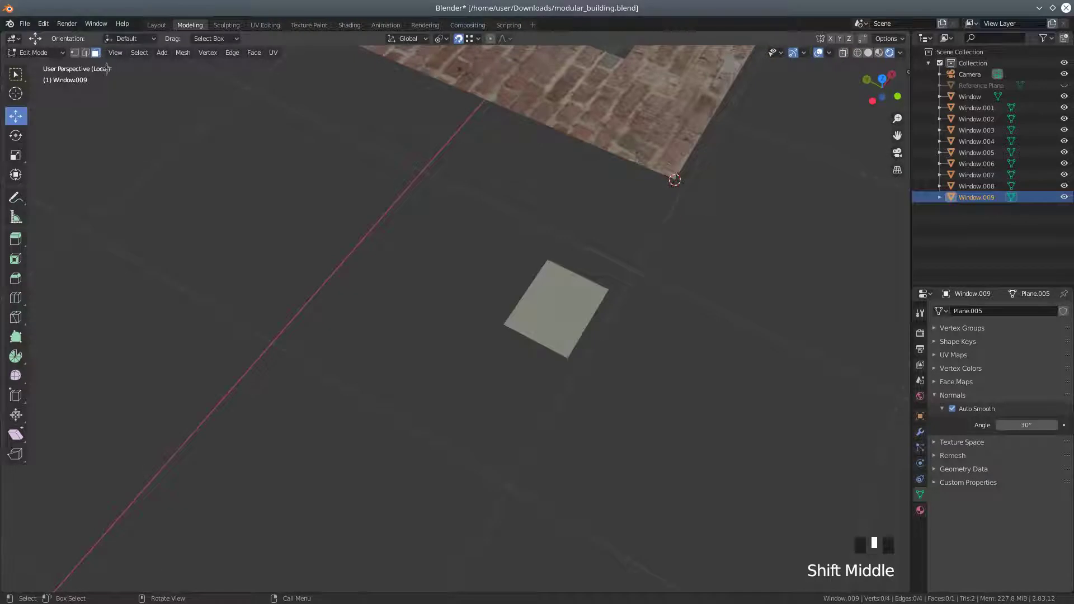
click(85, 52)
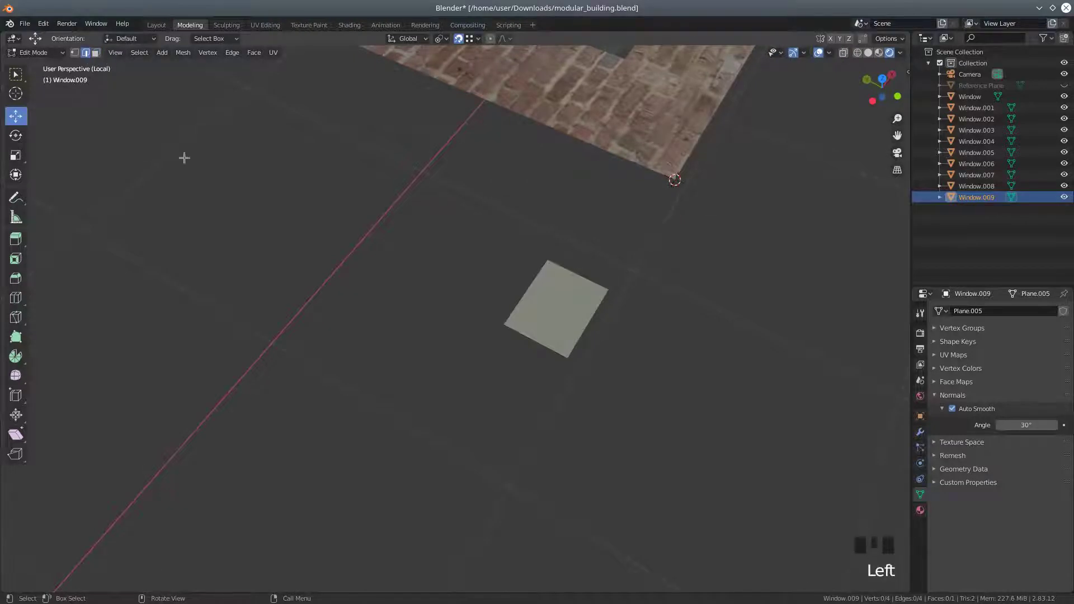
double_click(536, 340)
key(ctrl)
key(ctrl+r)
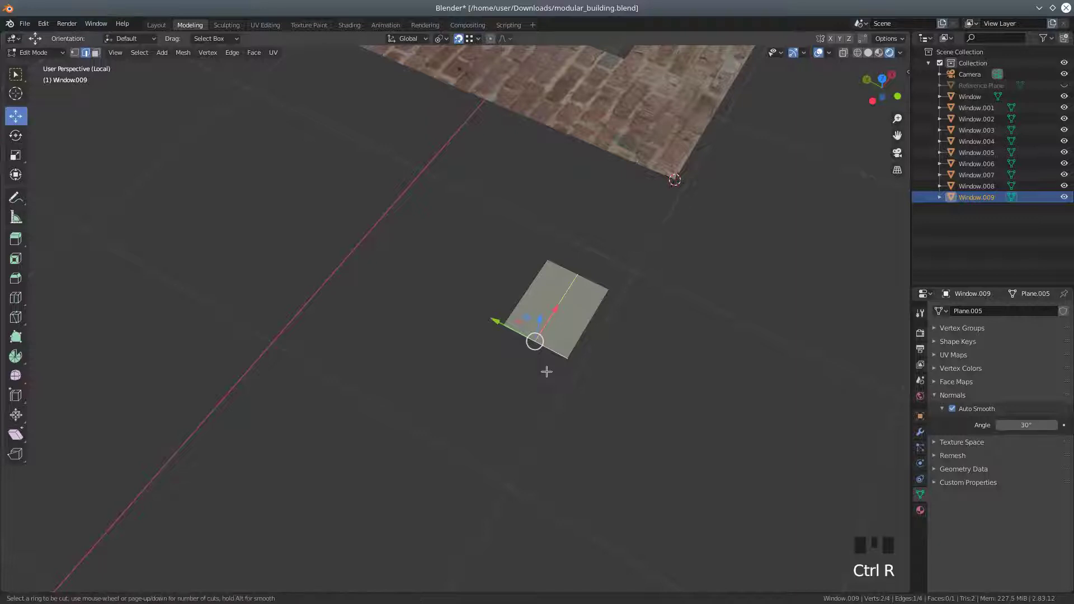
click(547, 372)
right_click(547, 367)
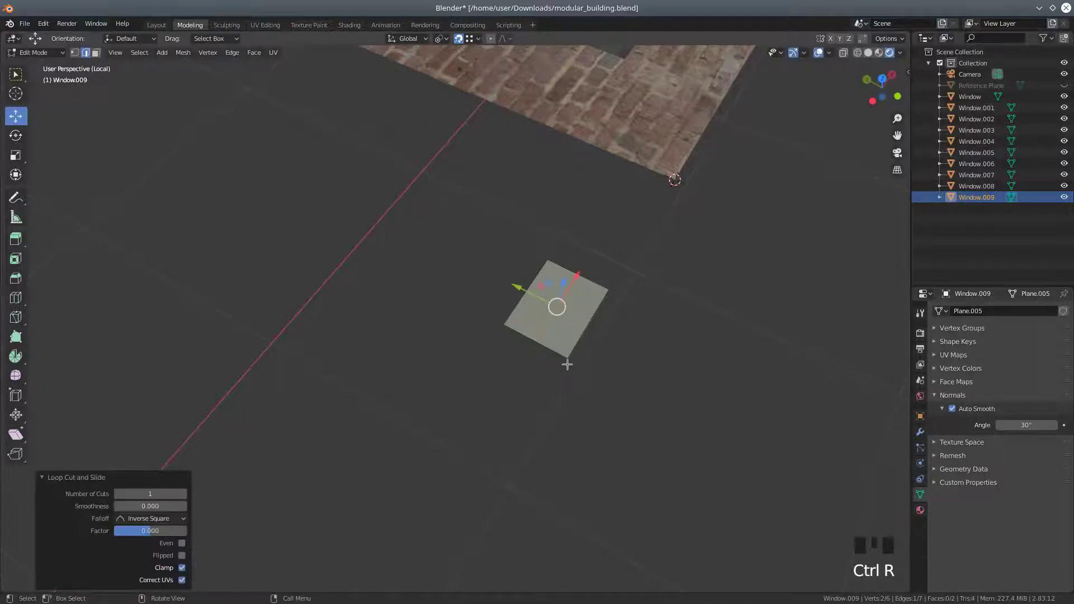
Select the half face on the positive Y side and split it from the other half
middle_drag(666, 365, 432, 352)
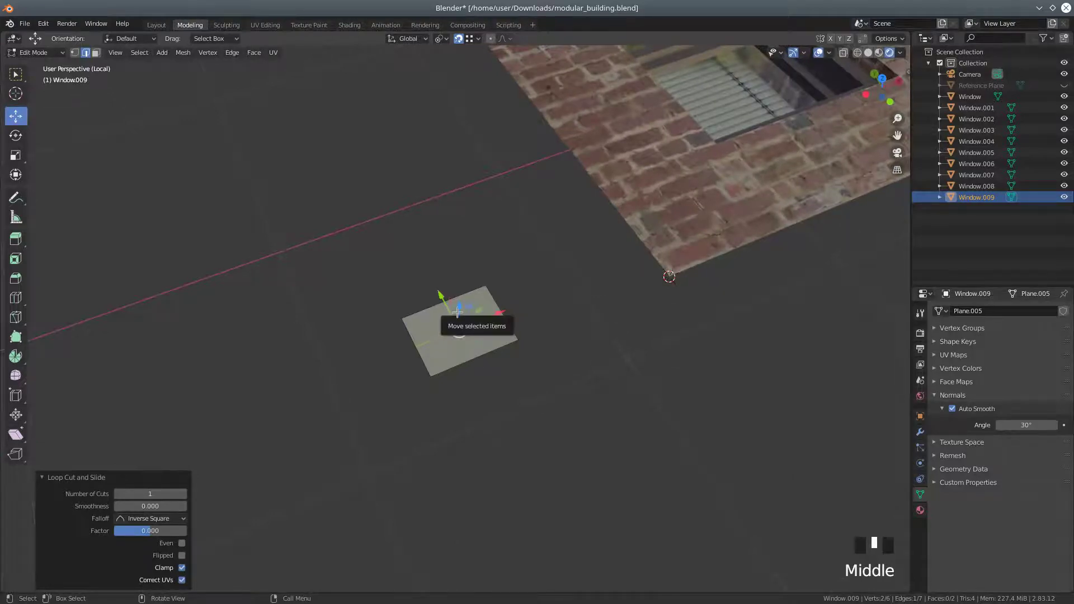
click(96, 53)
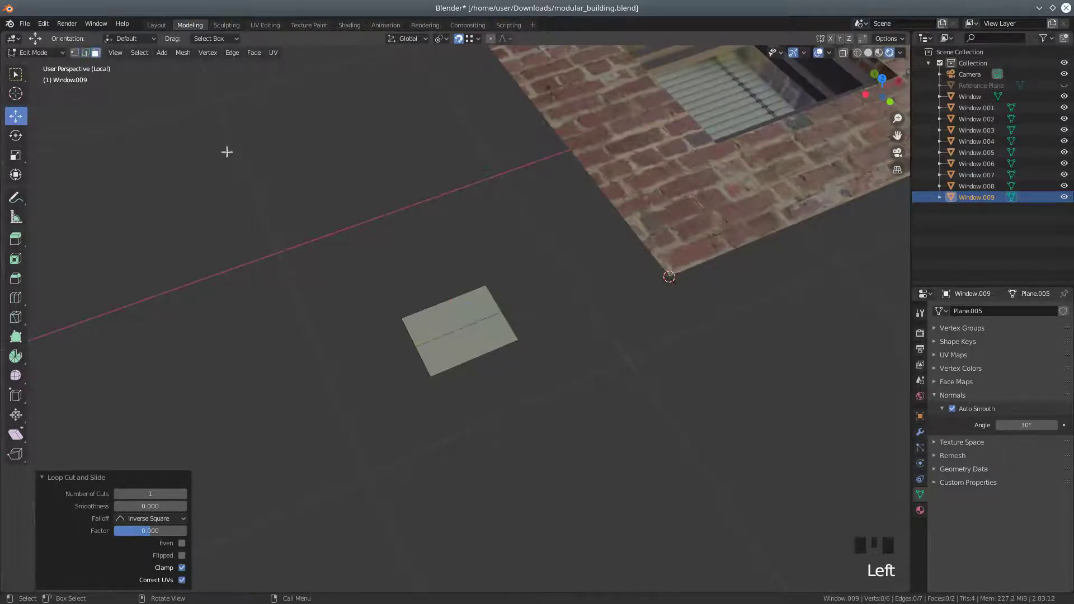
click(451, 311)
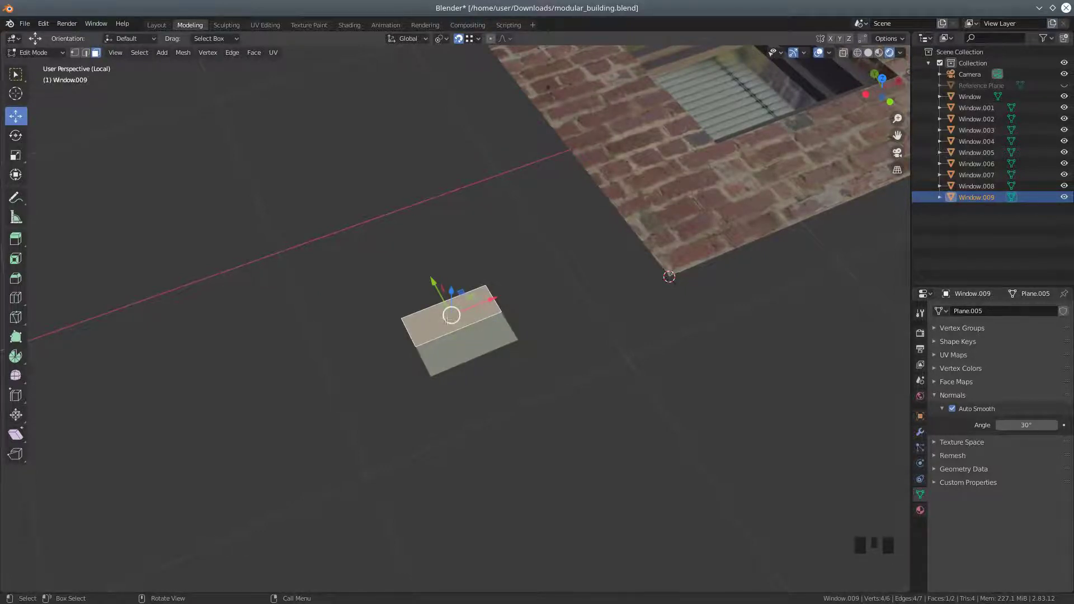
key(y)
Try moving the split half face about 0.09 m along Y, undo the move and clear the selection
drag(435, 281, 420, 258)
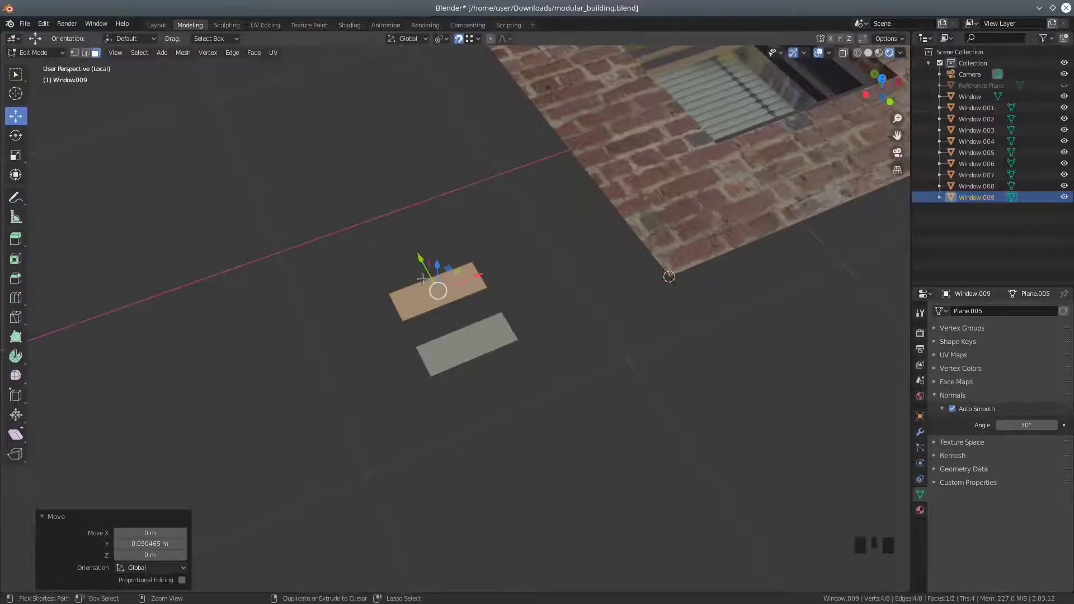
key(ctrl+z)
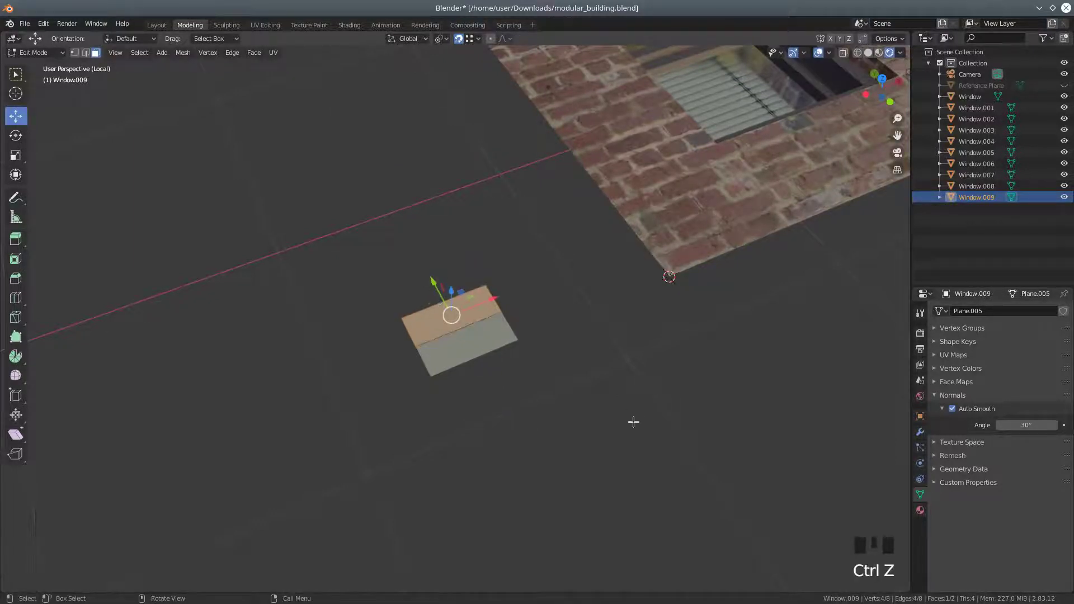
click(490, 293)
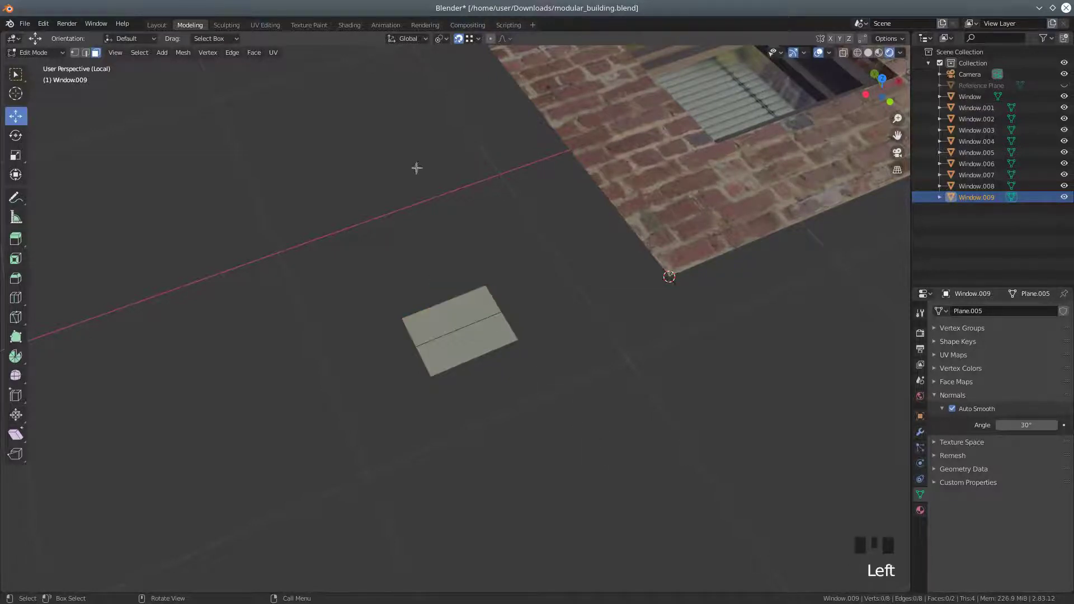
Shorten the half face on the positive Y side by moving its end edge about 0.165 m along -X, then back 0.068 m without snapping
click(87, 53)
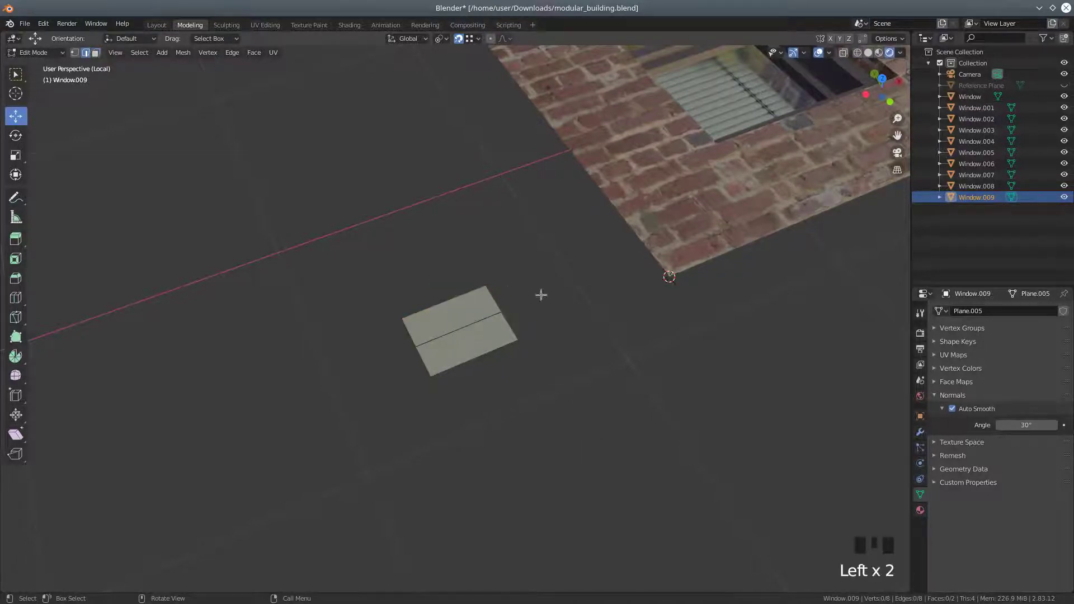
click(491, 297)
drag(533, 286, 478, 315)
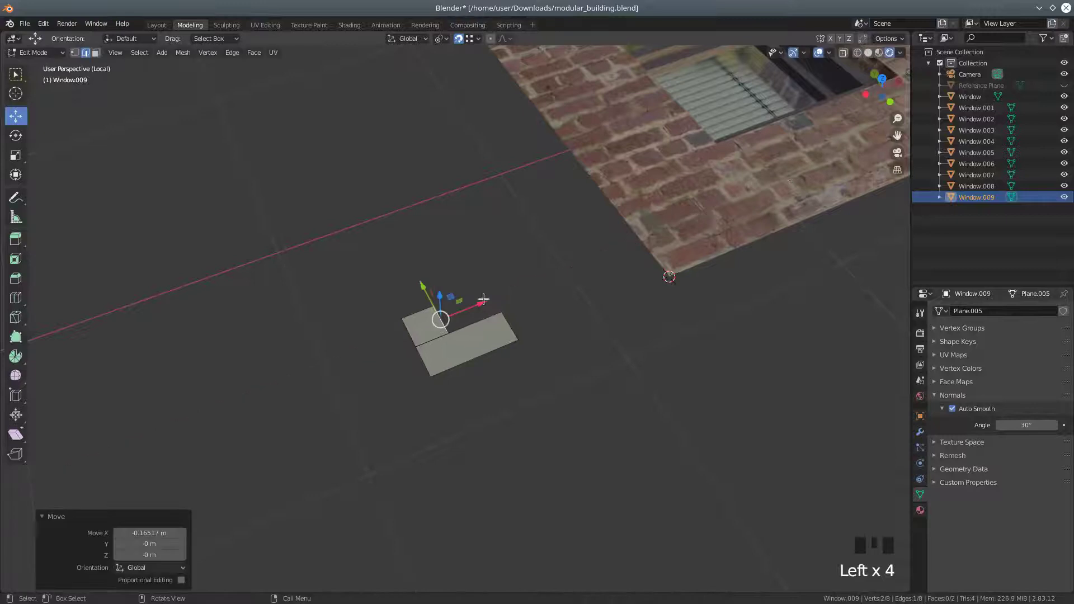
click(458, 39)
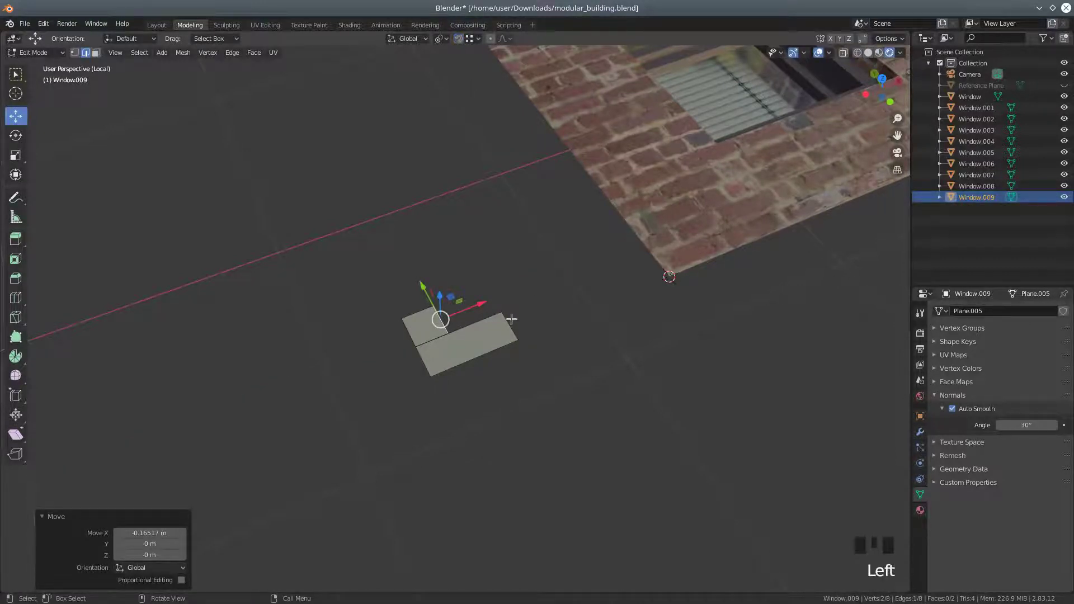
drag(485, 306, 506, 300)
middle_drag(532, 438, 576, 426)
shift+middle_drag(618, 398, 489, 458)
Select both split faces and extrude them upward about 0.028 m into two adjoining blocks
click(95, 53)
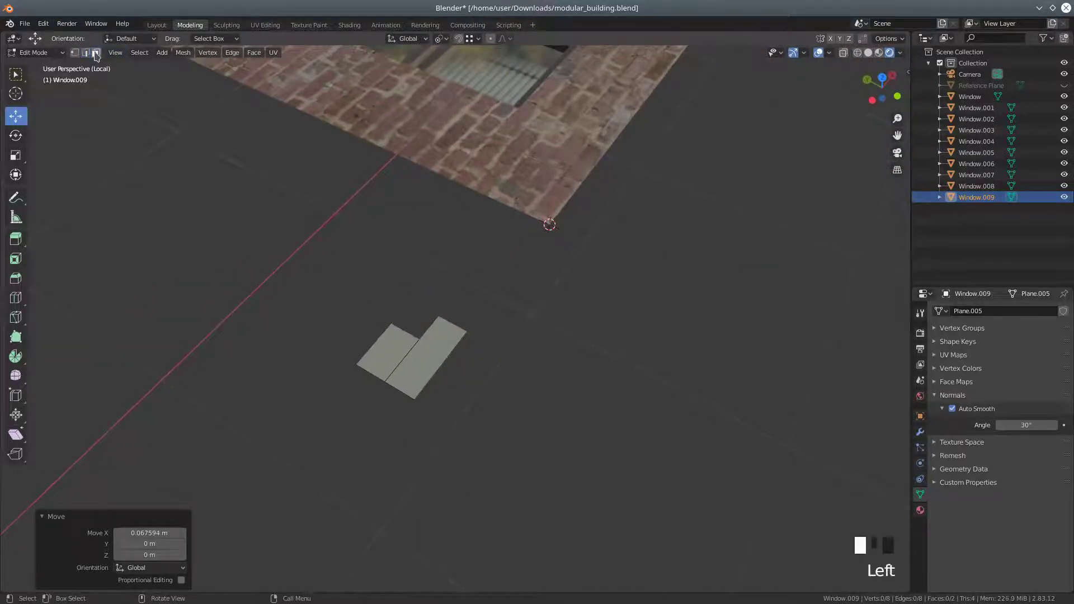
click(390, 345)
shift+click(434, 362)
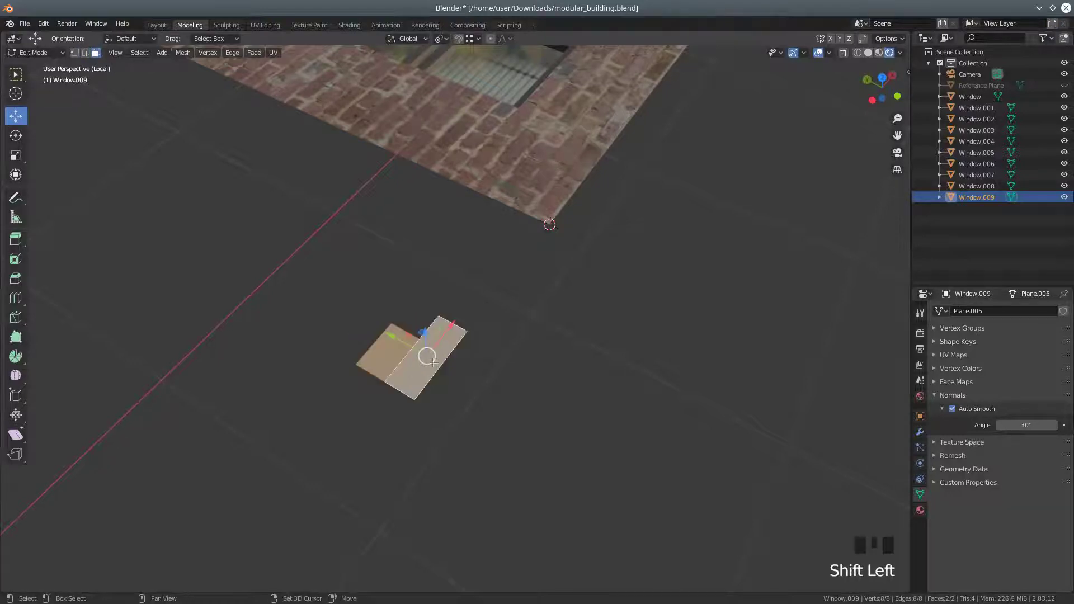
middle_drag(446, 456, 467, 441)
scroll(466, 441, up, 2)
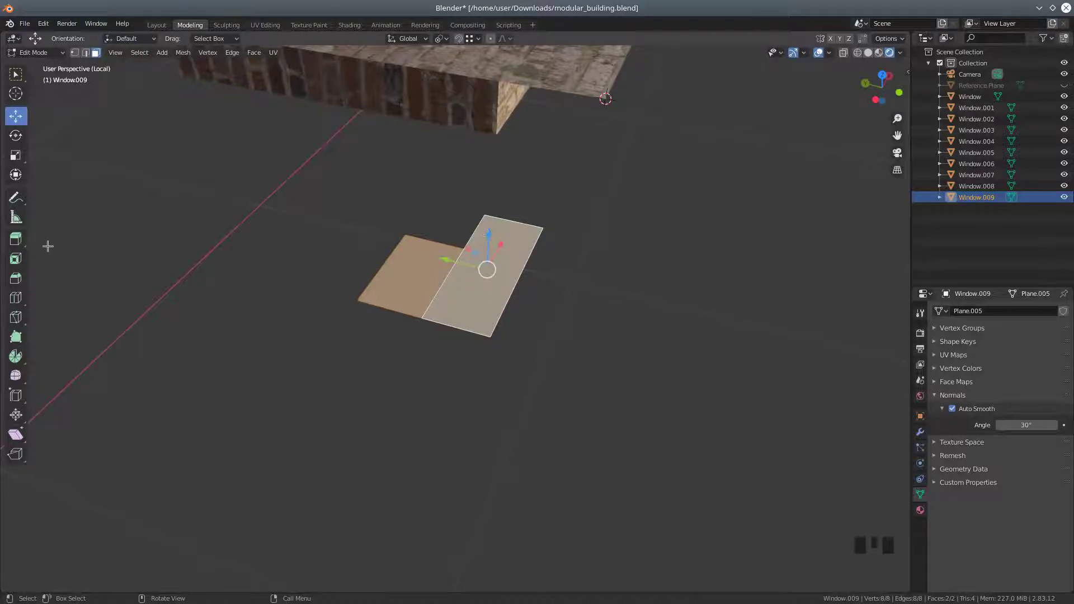
scroll(16, 241, up, 1)
click(16, 240)
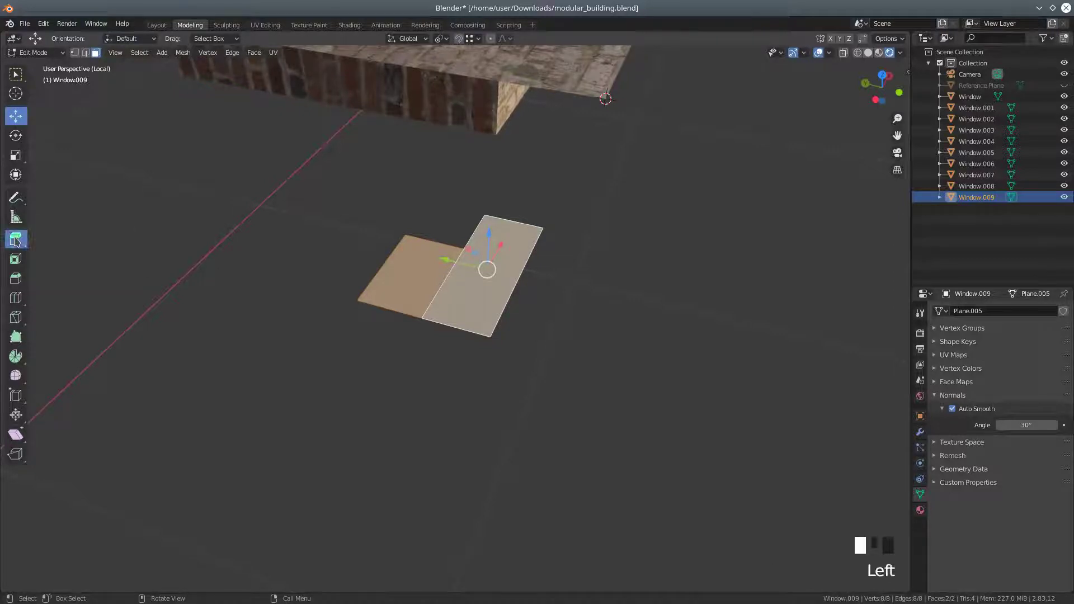
drag(450, 302, 445, 285)
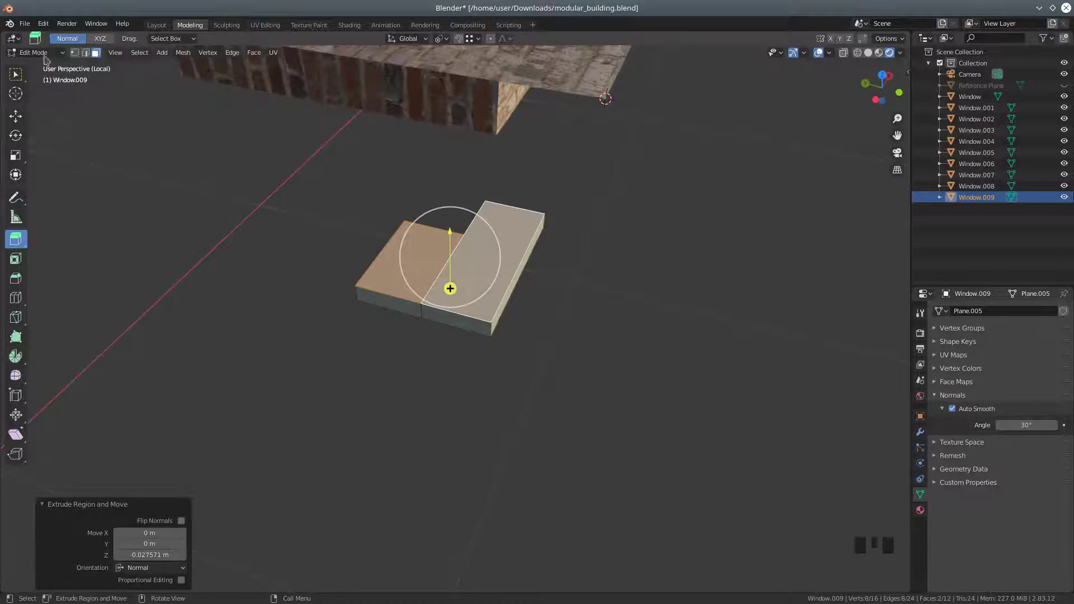
Select the top faces of both blocks and inset them by about 0.019 m
click(374, 269)
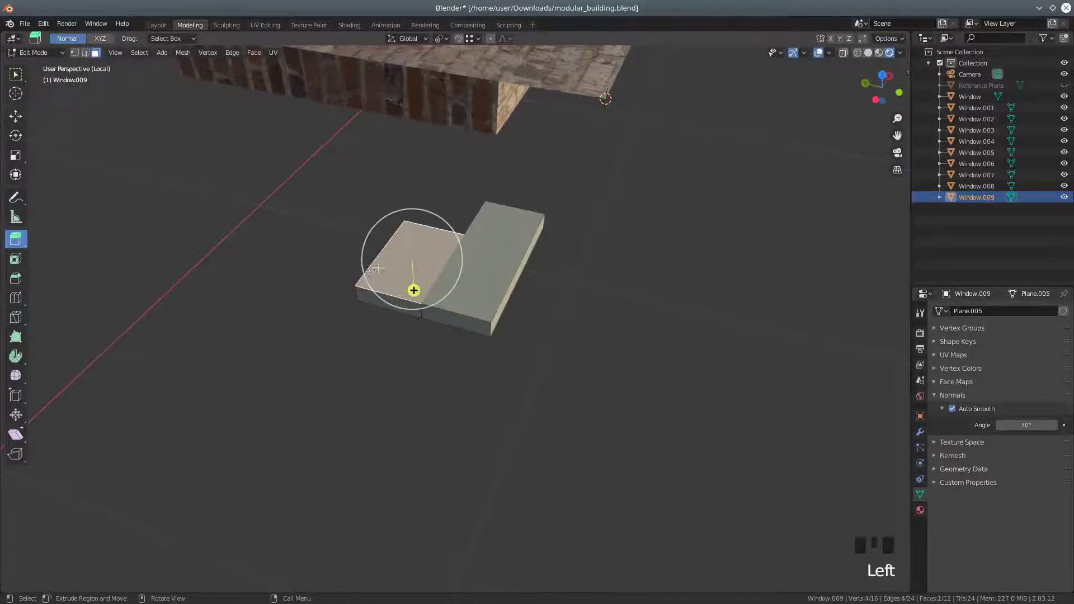
click(15, 74)
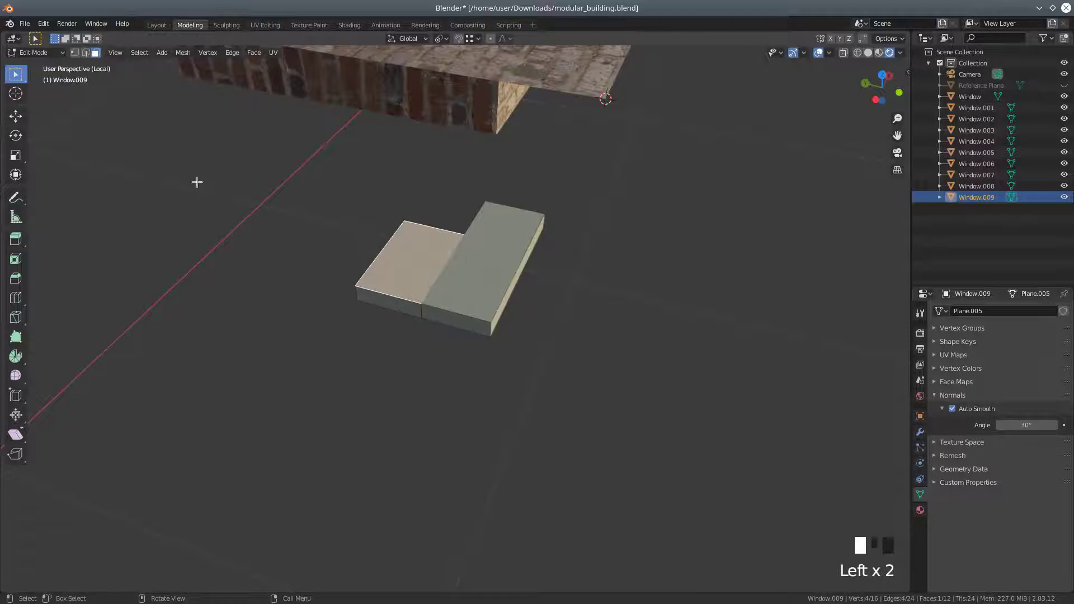
click(465, 271)
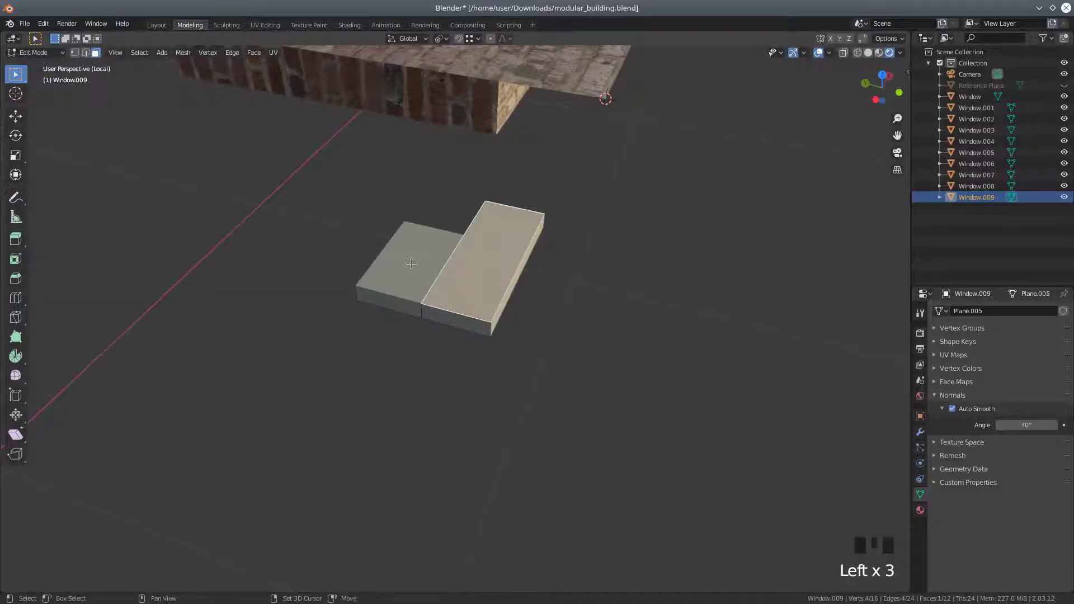
shift+click(410, 264)
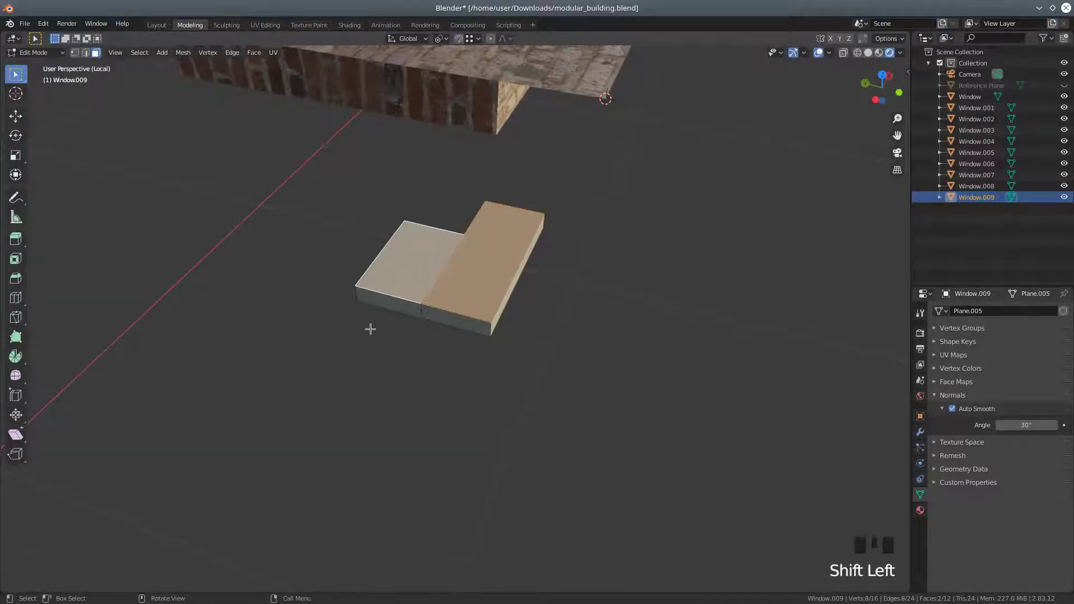
click(16, 259)
drag(450, 302, 442, 287)
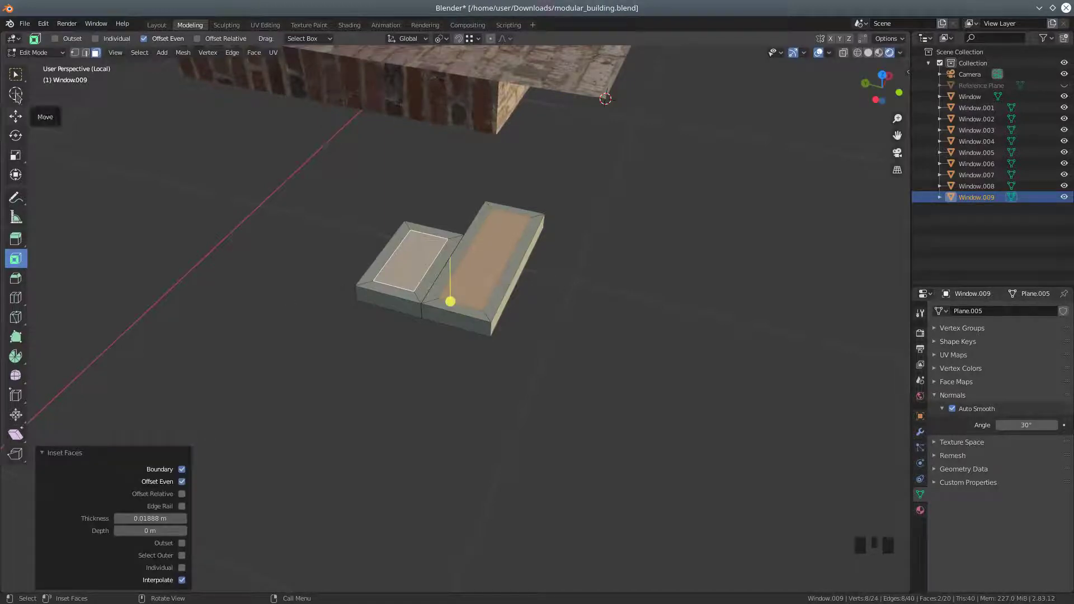
Raise the two inset faces about 0.012 m along Z to bevel the blocks, and return to Object Mode
click(16, 75)
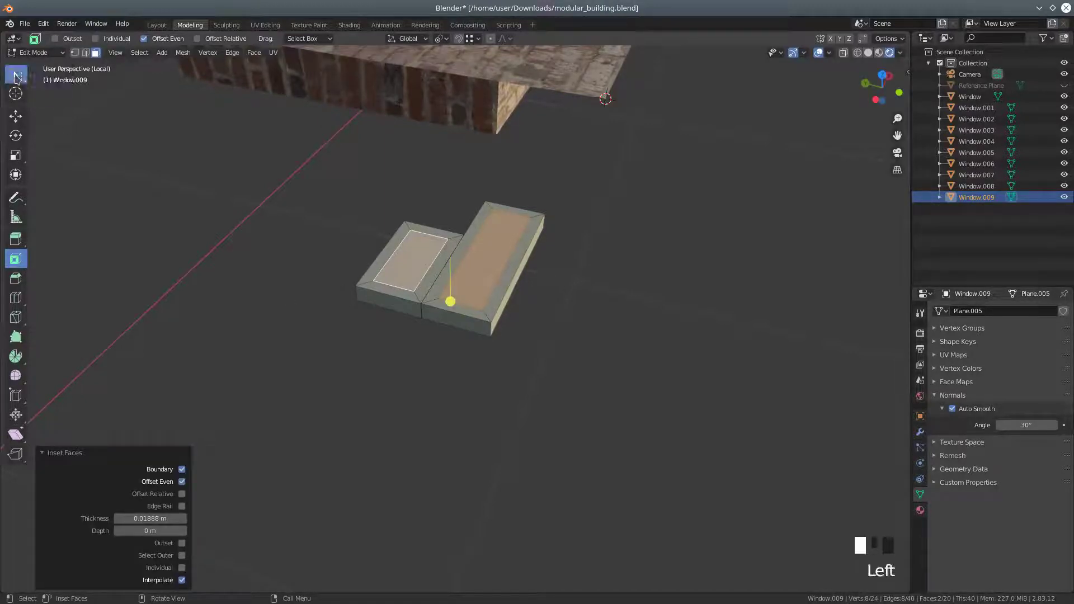
click(16, 116)
drag(411, 226, 409, 217)
middle_drag(413, 238, 475, 334)
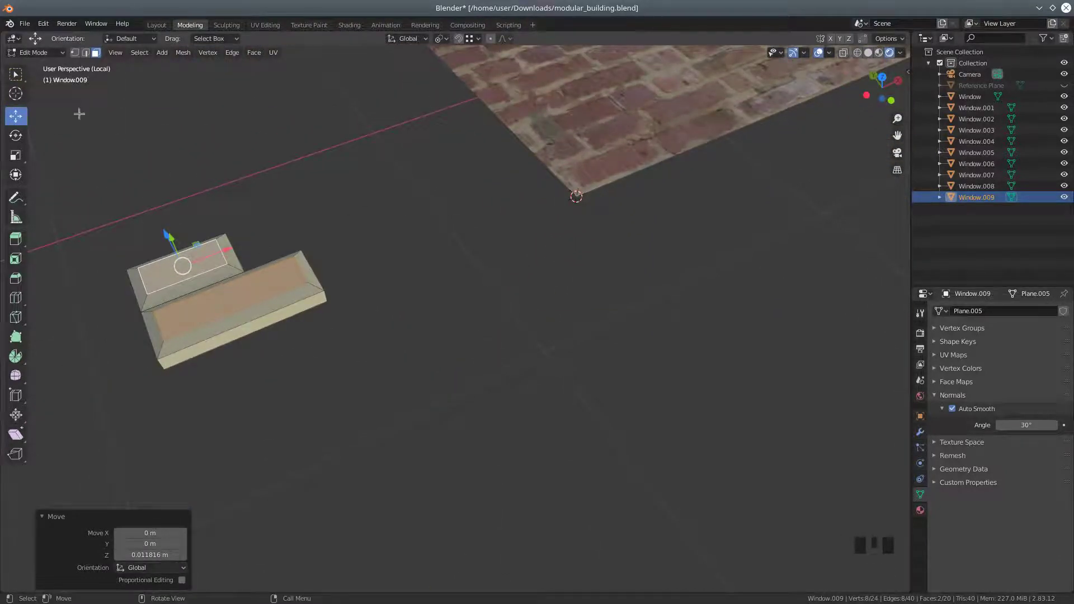
click(32, 56)
click(30, 67)
middle_drag(168, 208, 184, 196)
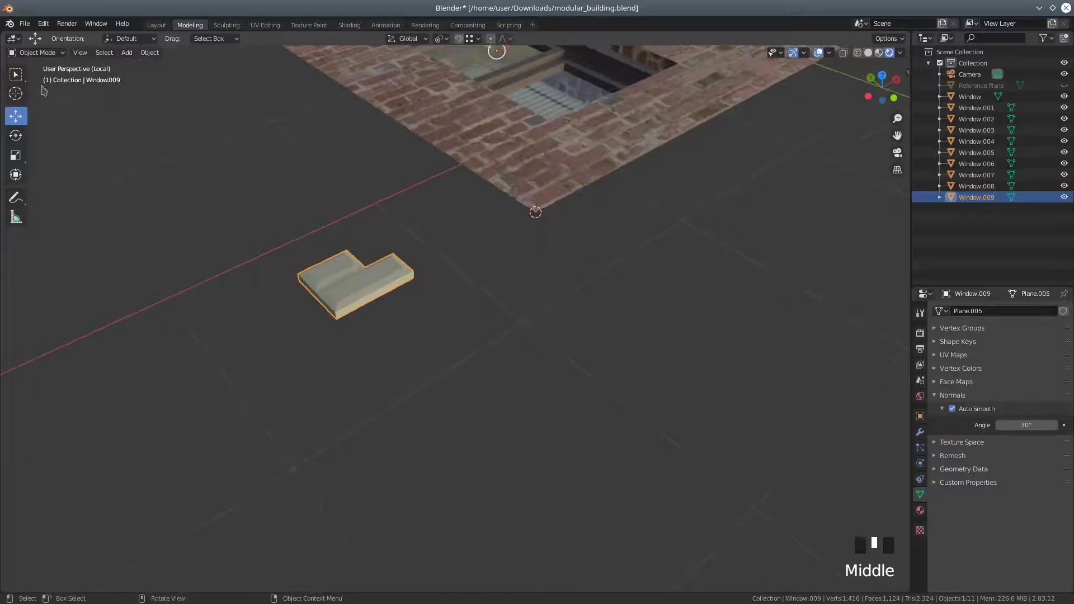
In Edit Mode, select all linked vertices of both blocks, and return to Object Mode
click(35, 52)
click(31, 76)
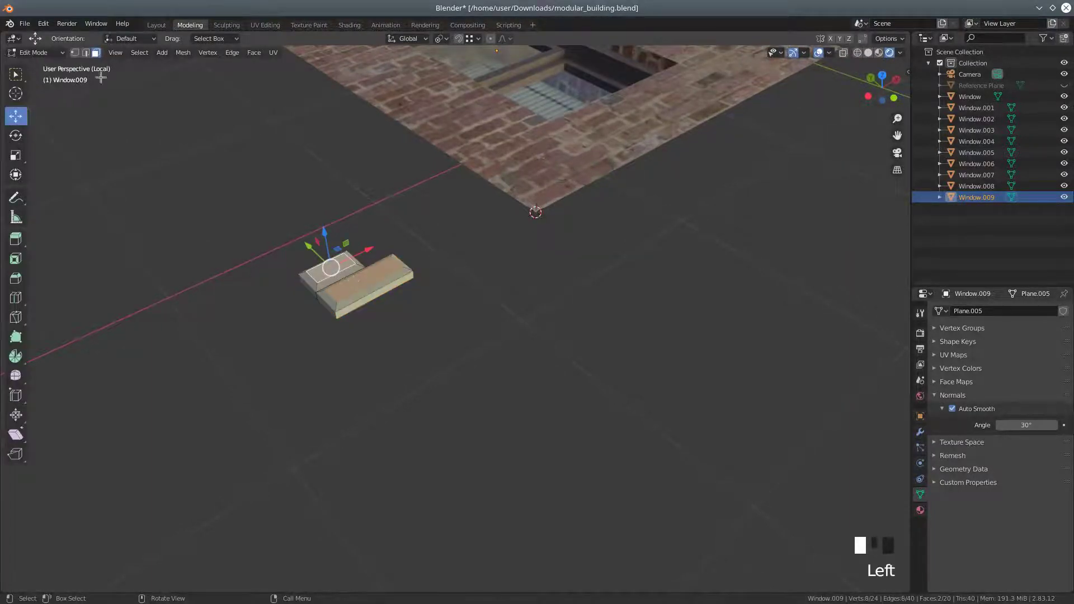
click(75, 53)
click(338, 320)
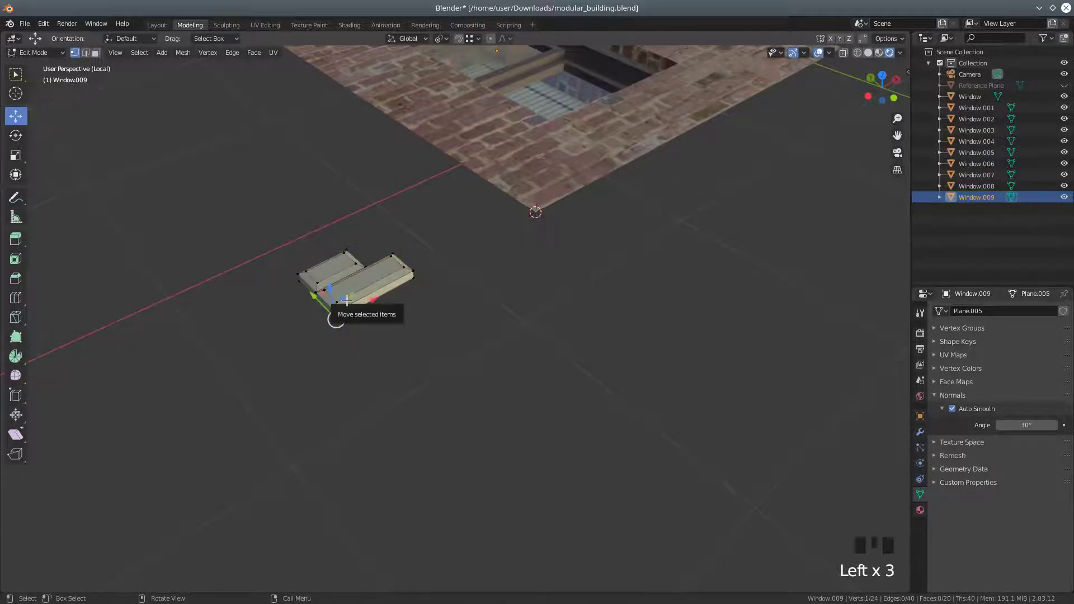
key(l)
key(l)
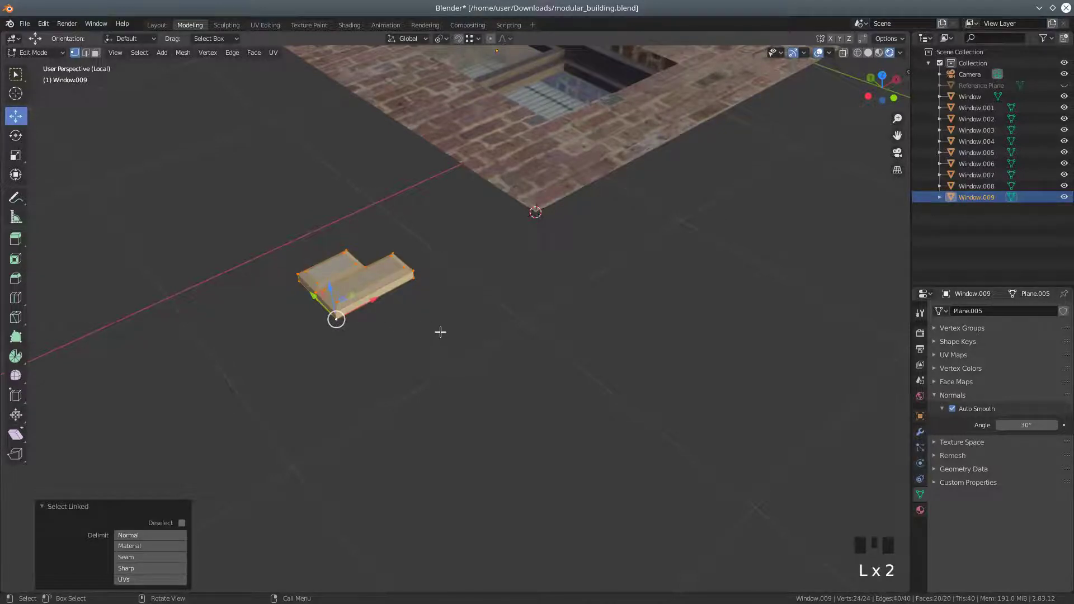
click(39, 53)
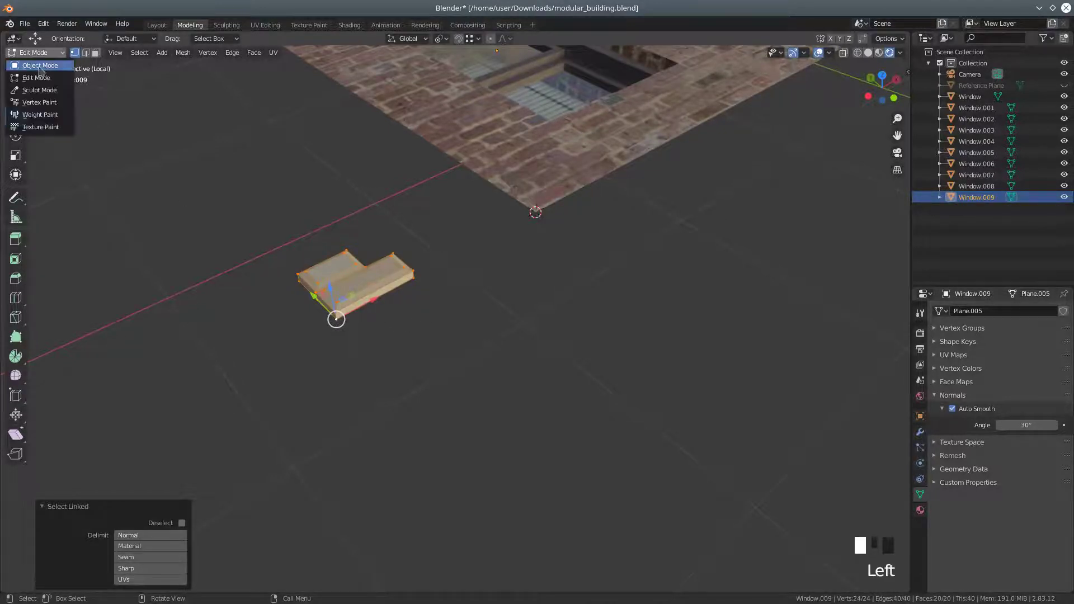
click(40, 65)
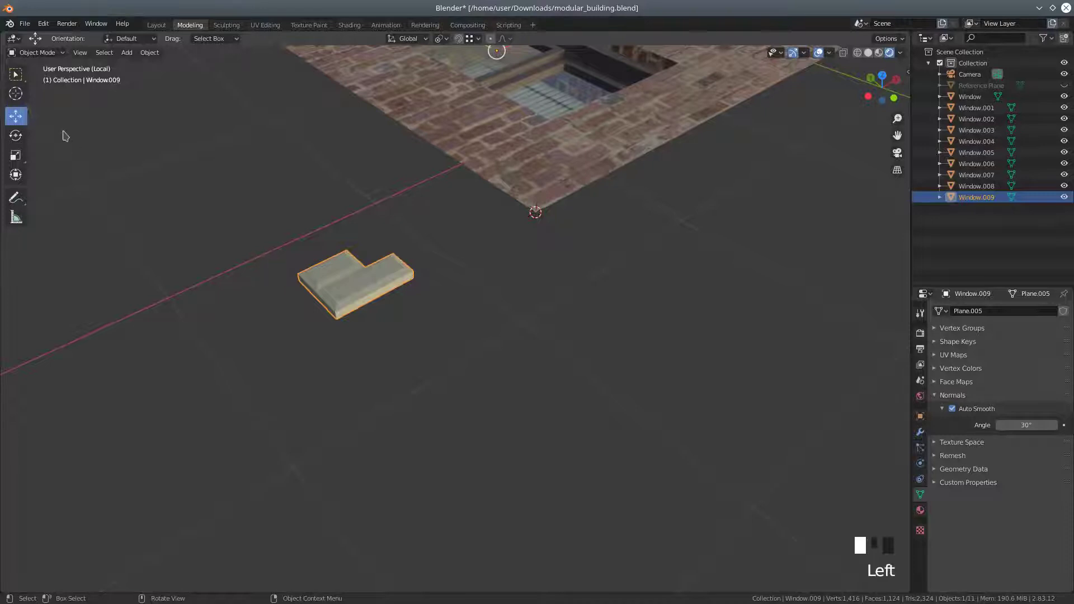
Move the block object about 0.81 m along X onto the brick wall's corner beside the 3D cursor
middle_drag(260, 285, 223, 280)
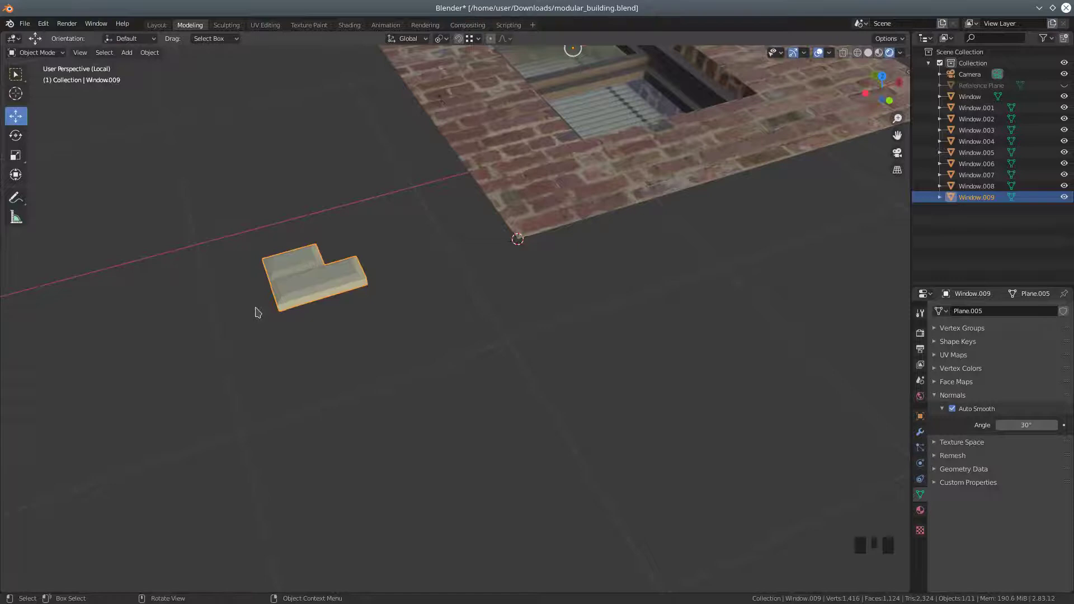
scroll(257, 310, up, 2)
shift+middle_drag(369, 292, 400, 314)
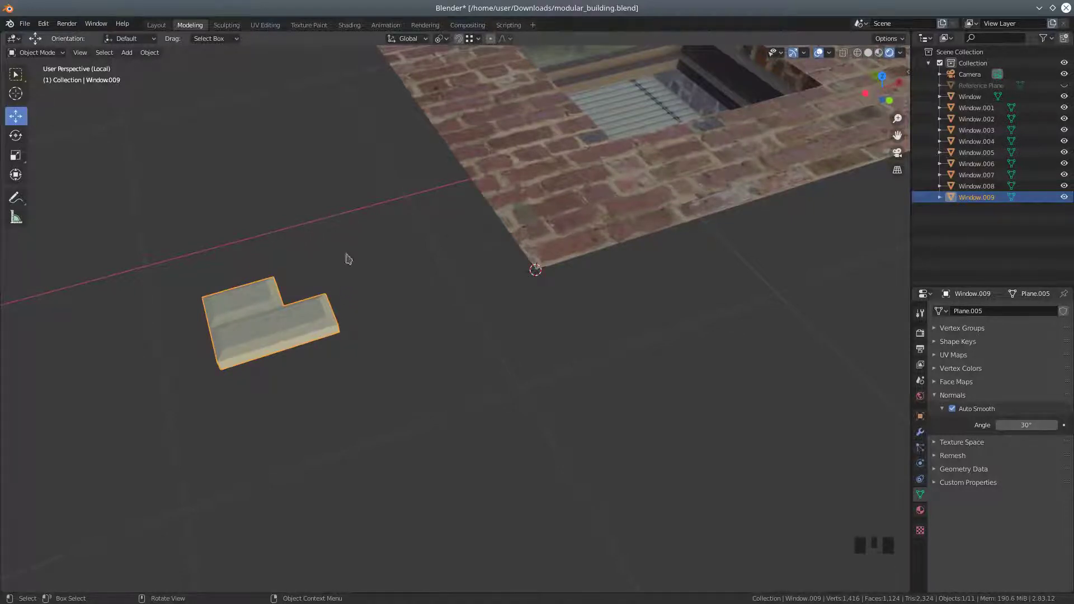
mouse_move(296, 319)
middle_down()
mouse_move(330, 305)
mouse_move(310, 312)
middle_up()
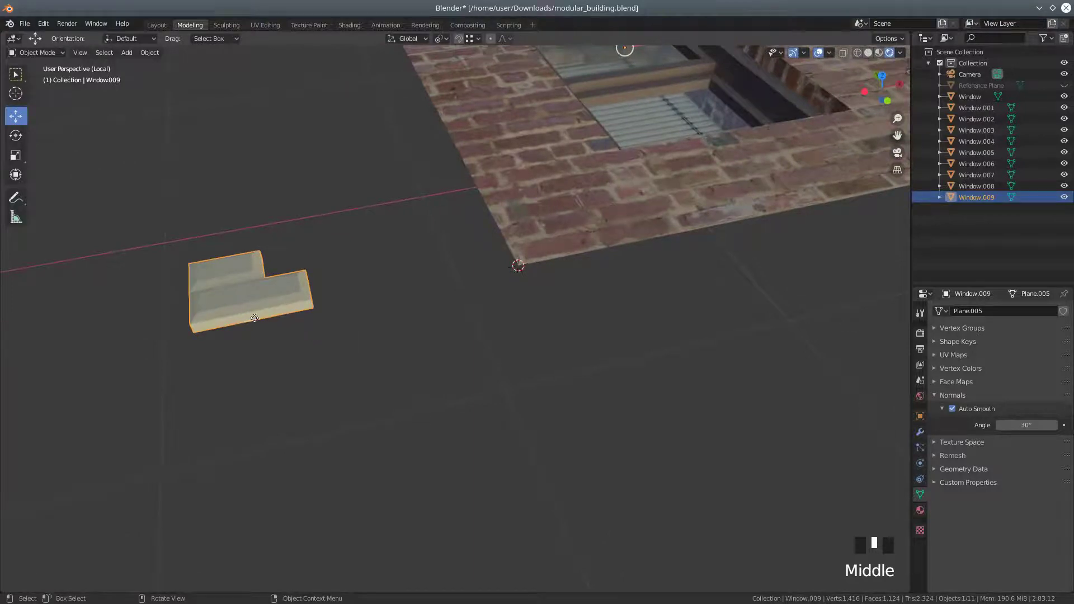
key(g)
key(x)
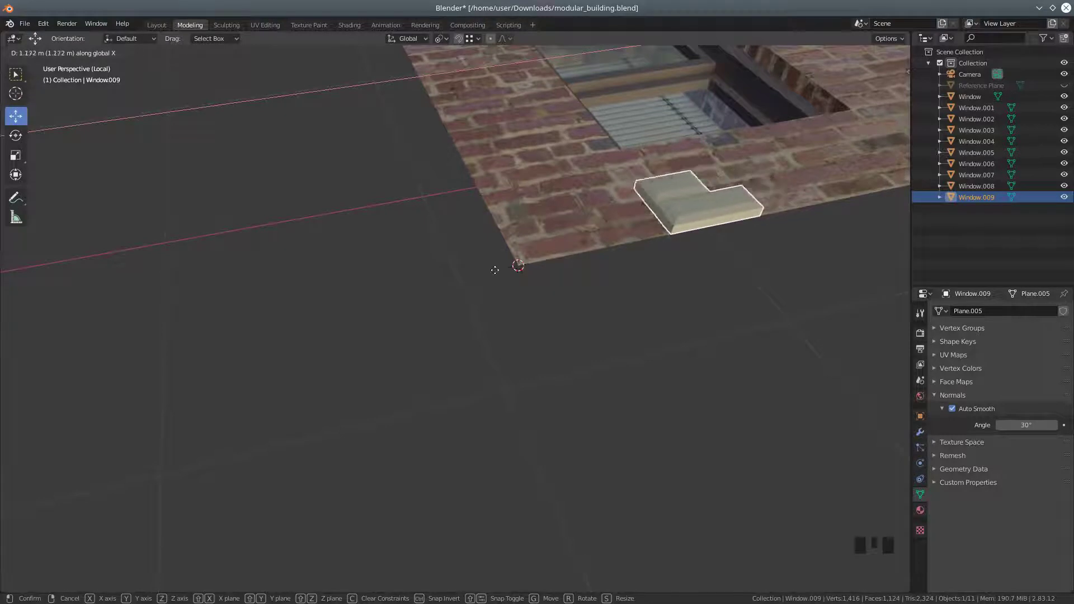
click(432, 269)
Turn on snapping and move the block object about 0.052 m along -X, flush with the wall corner at the 3D cursor
click(459, 38)
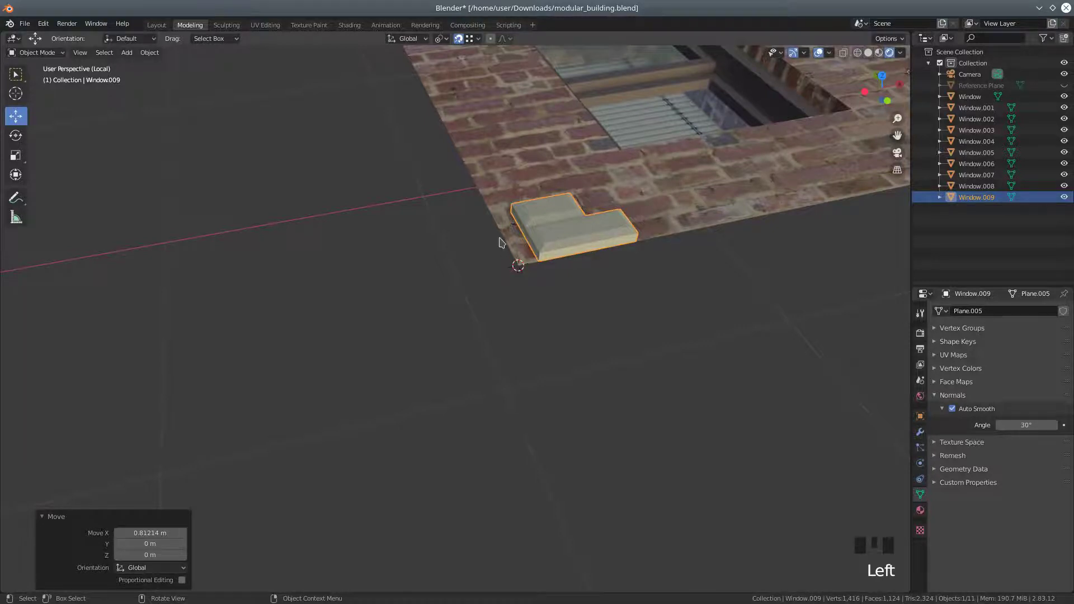
key(g)
key(x)
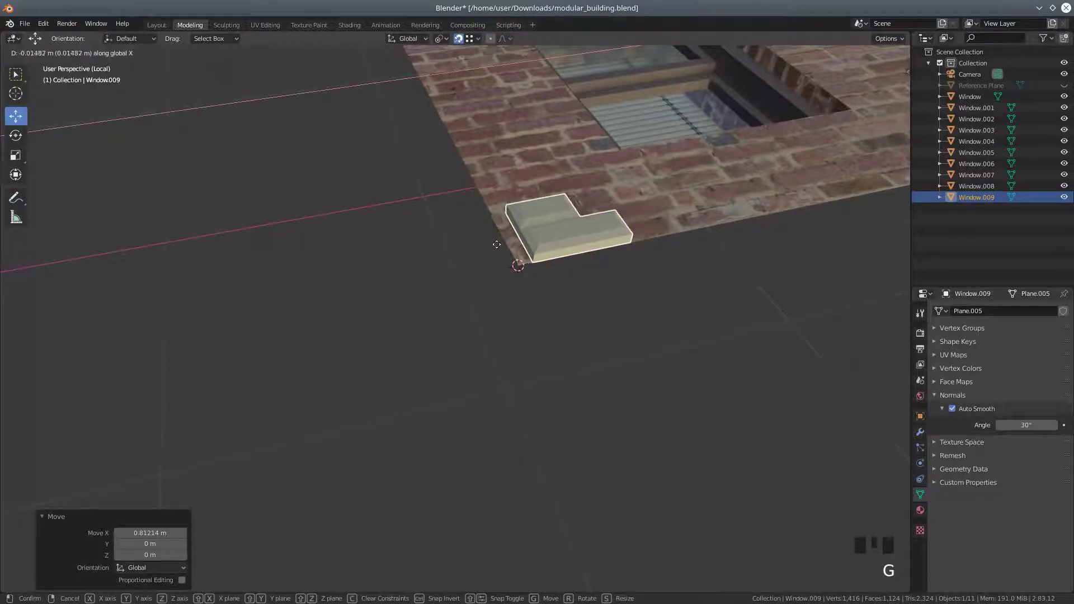
click(518, 265)
Set the transform pivot point to Active Element
middle_drag(453, 257, 587, 280)
shift+middle_drag(461, 258, 595, 243)
middle_drag(571, 283, 539, 281)
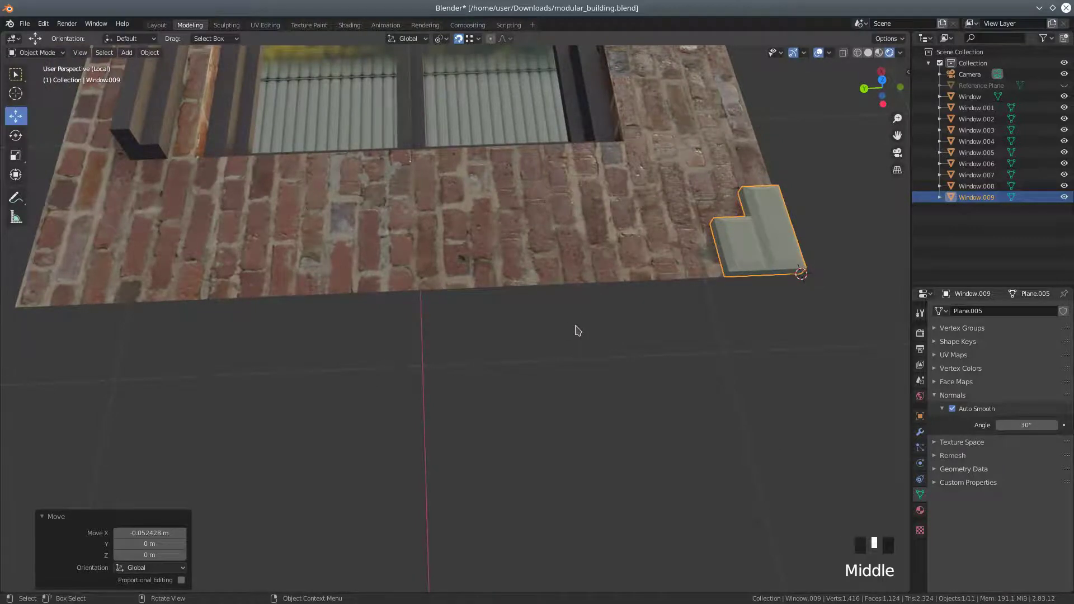
scroll(578, 330, down, 2)
scroll(595, 272, down, 3)
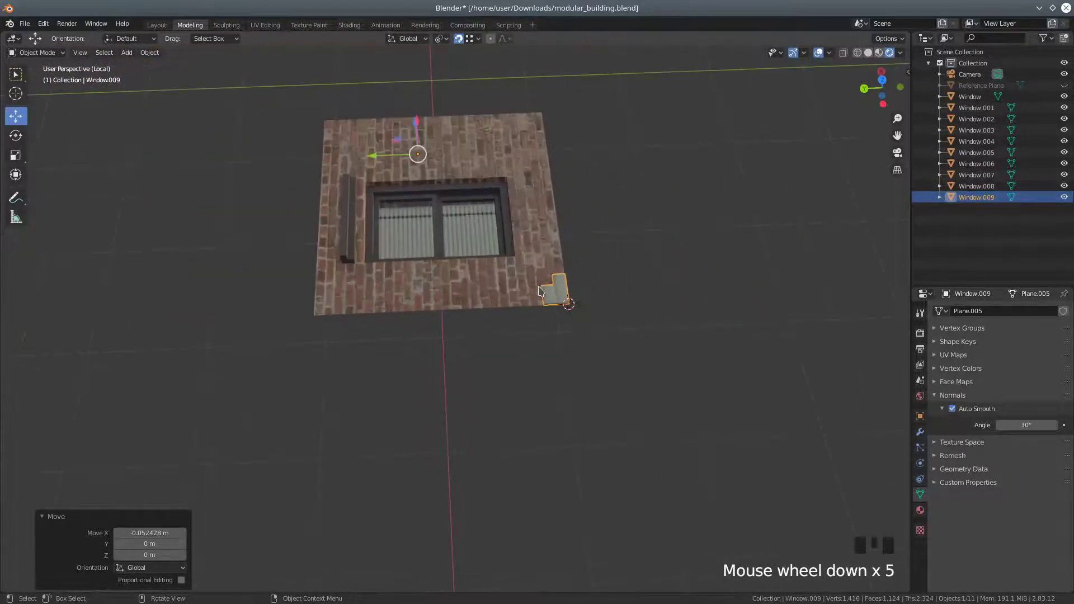
scroll(494, 364, up, 2)
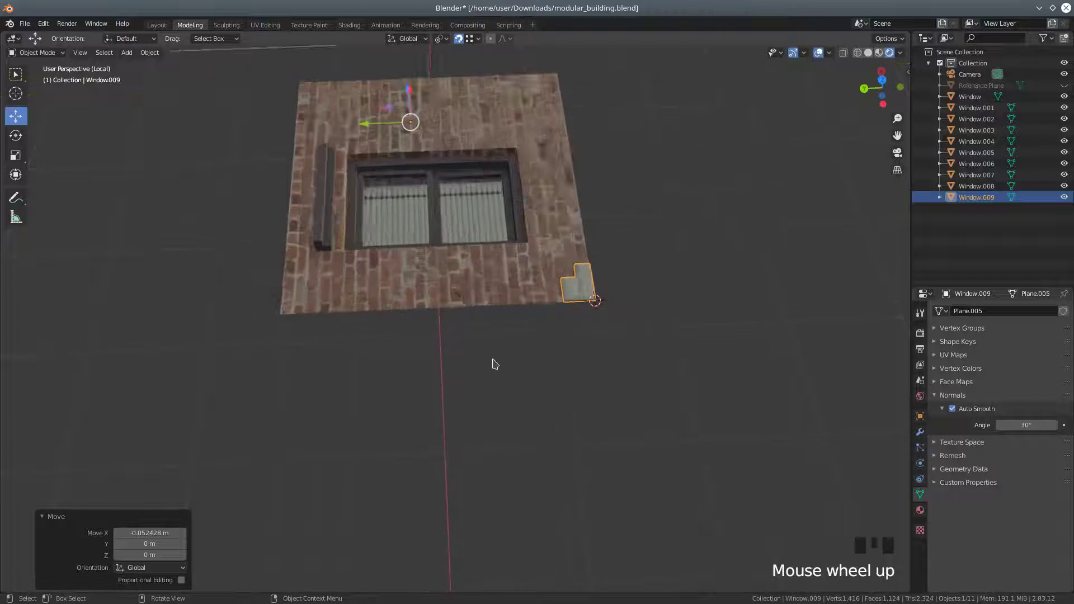
mouse_move(470, 363)
middle_down()
mouse_move(480, 364)
mouse_move(468, 364)
middle_up()
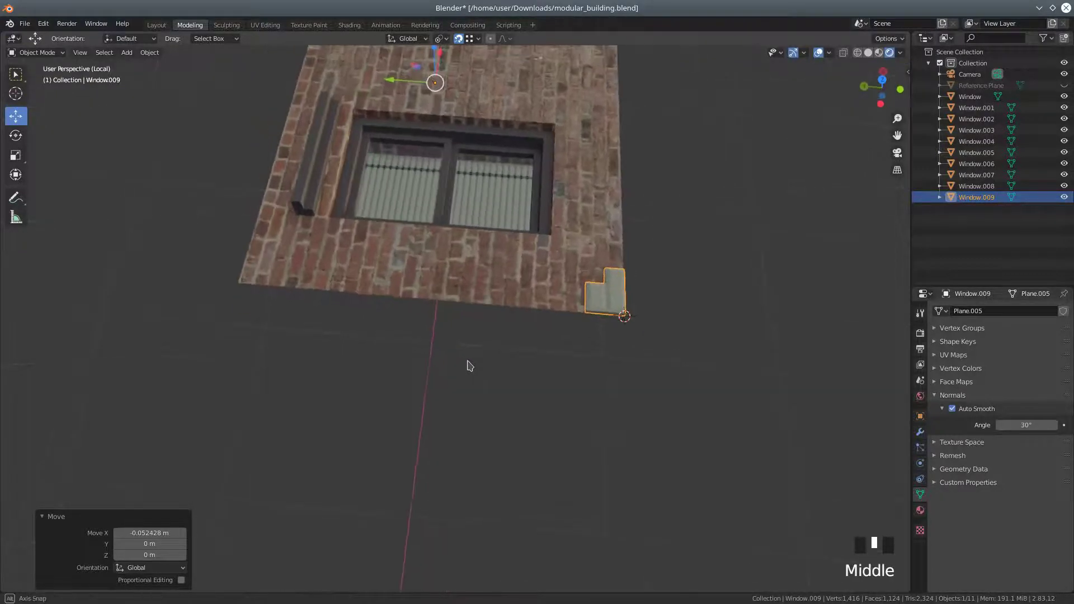
click(441, 39)
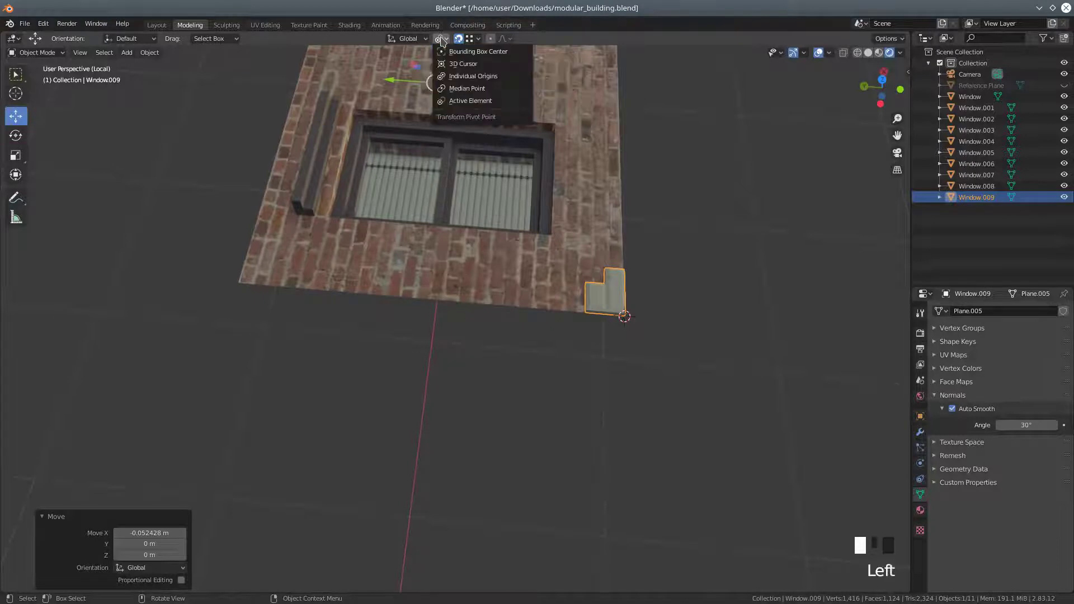
click(454, 102)
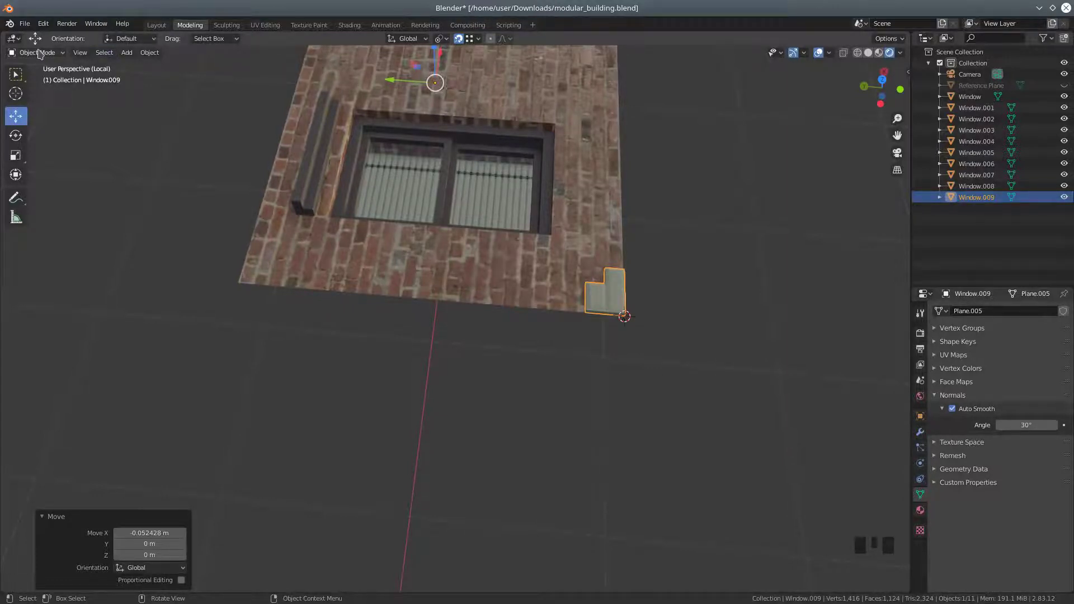
scroll(481, 301, up, 2)
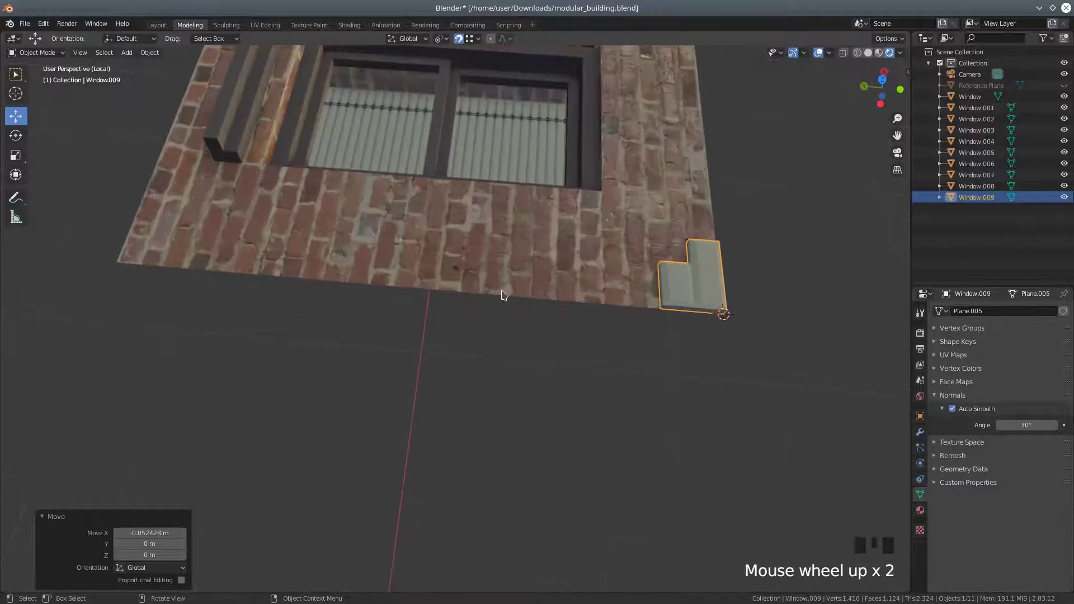
shift+middle_drag(553, 278, 489, 297)
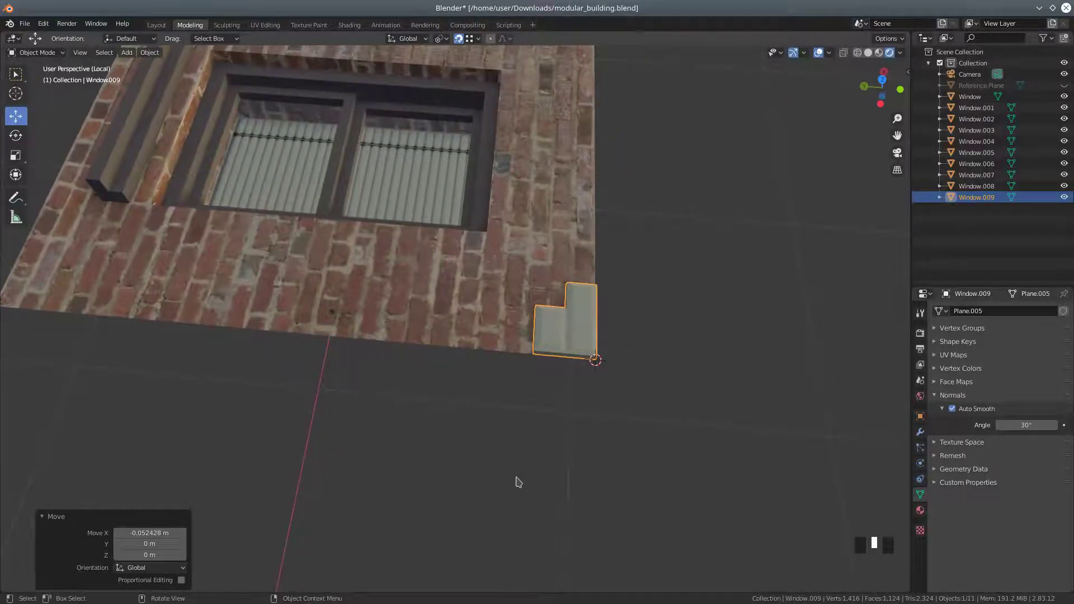
Duplicate the corner block object and move the copy about 0.29 m along Y across the wall's lower edge
key(shift+d)
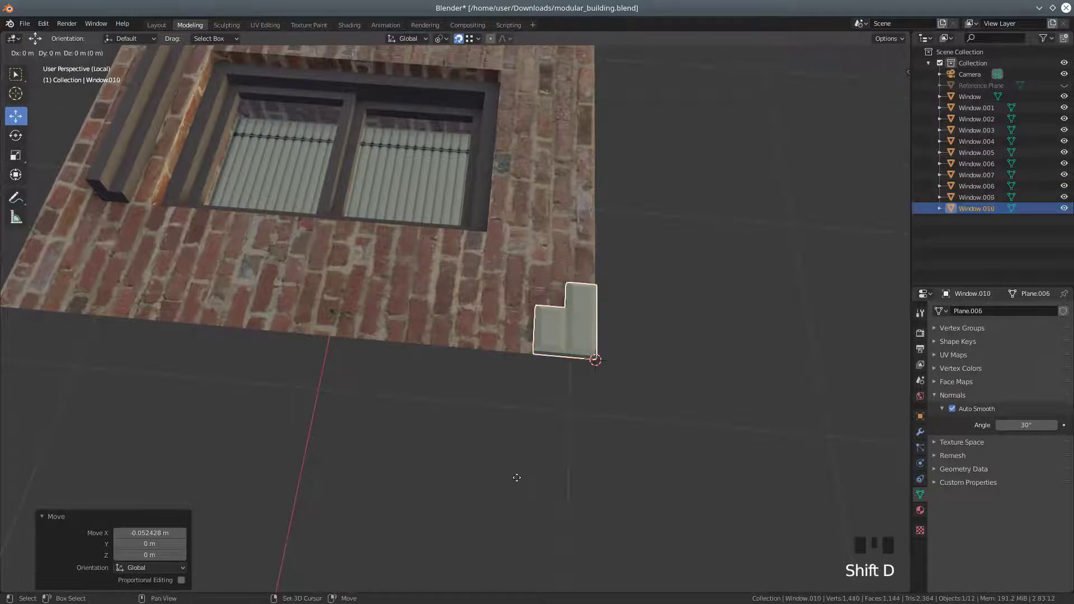
right_click(423, 450)
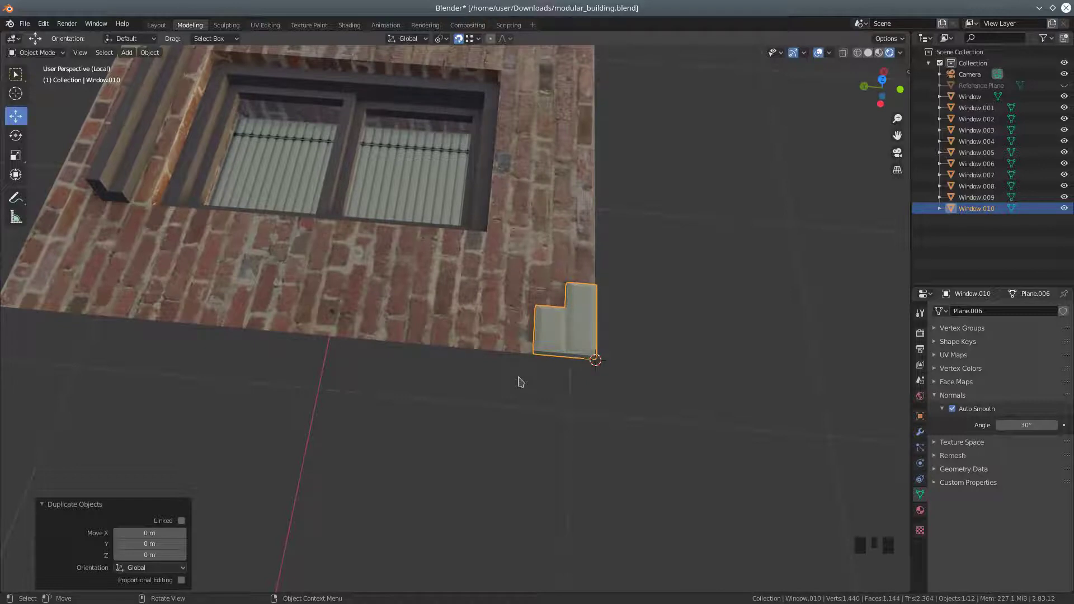
key(g)
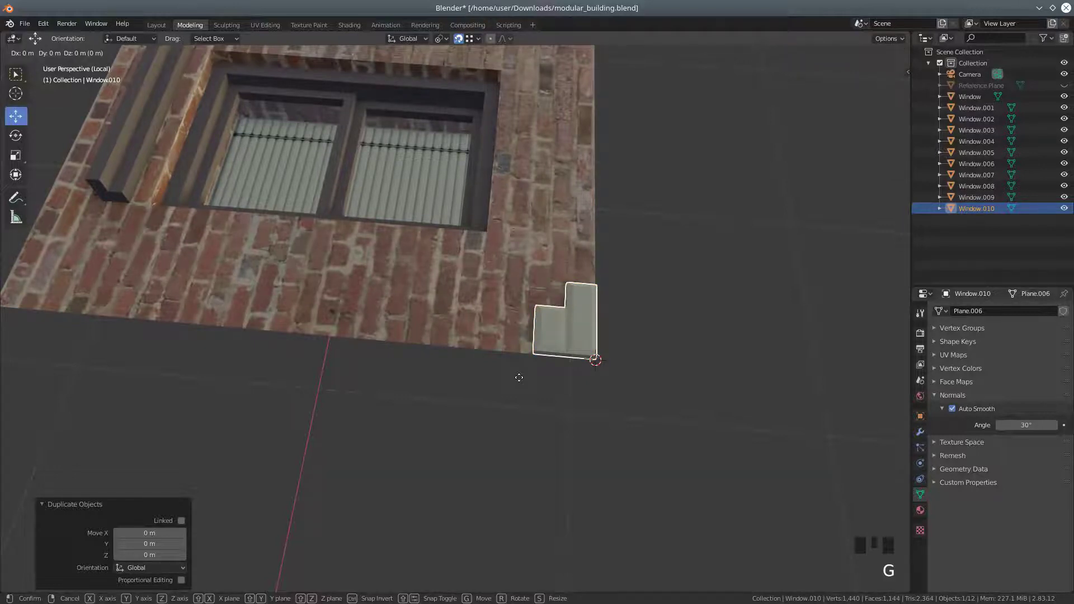
key(y)
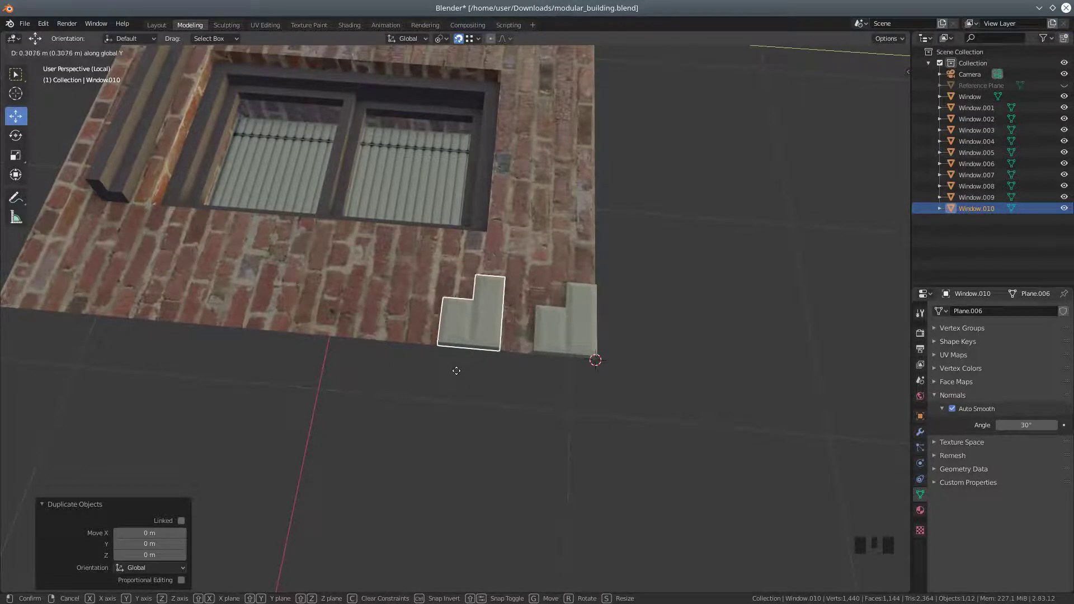
click(462, 382)
Snap the copied block object about 0.089 m along -Y so that it butts against the original corner blocks
scroll(478, 427, up, 3)
middle_drag(497, 422, 482, 401)
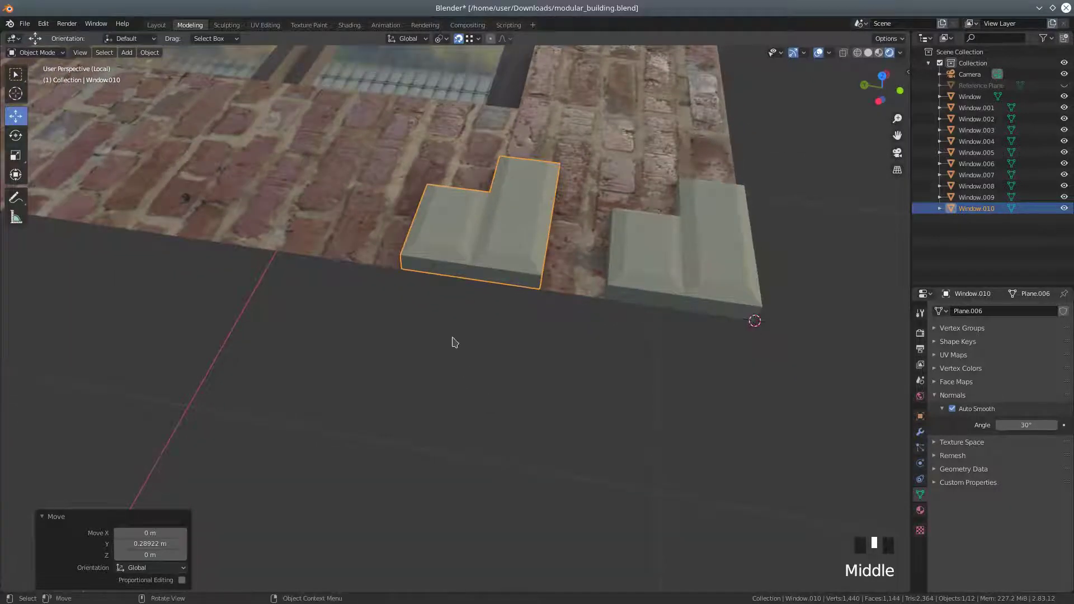
key(g)
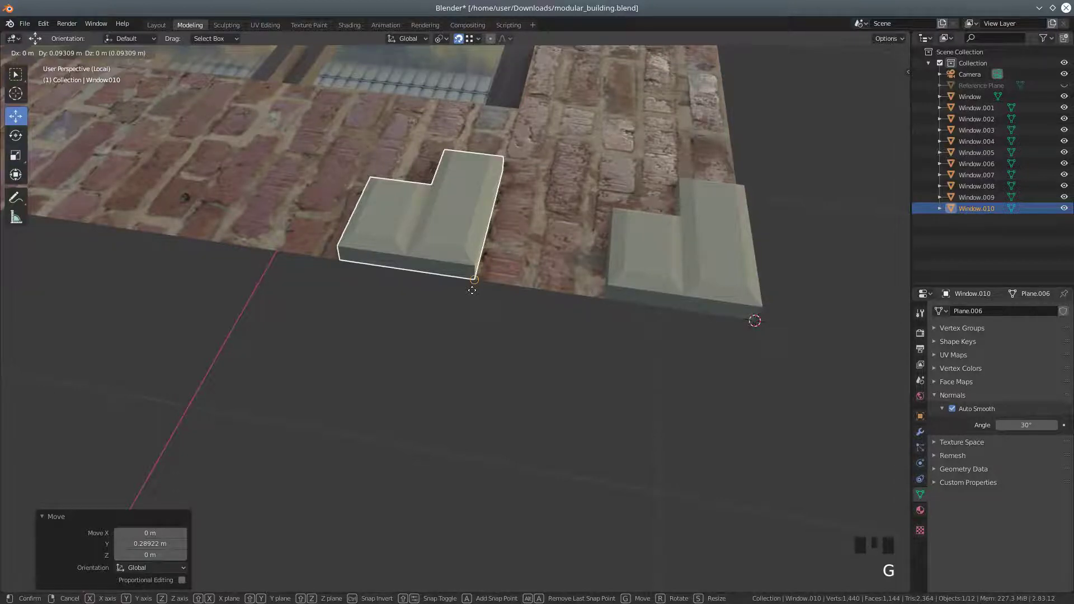
key(y)
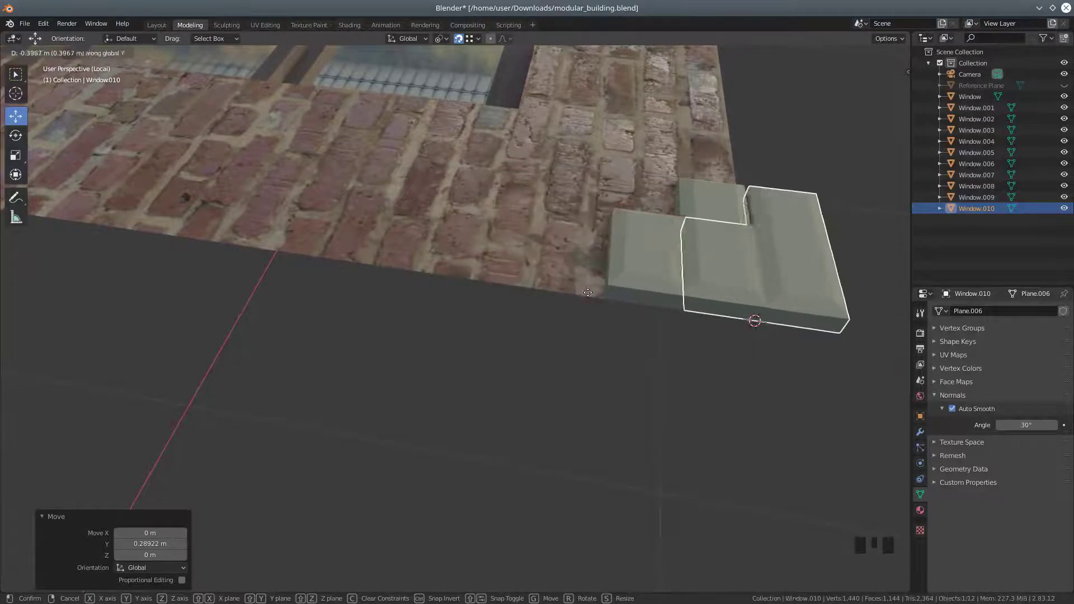
click(597, 295)
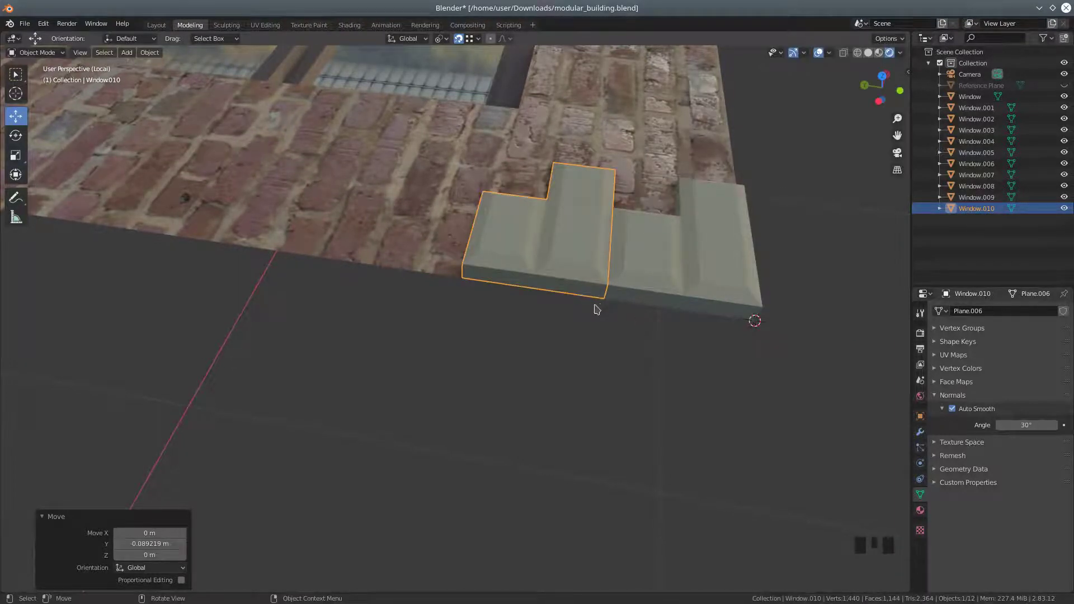
Select both block objects, duplicate them, and move the copies about 0.49 m along Y
shift+click(636, 266)
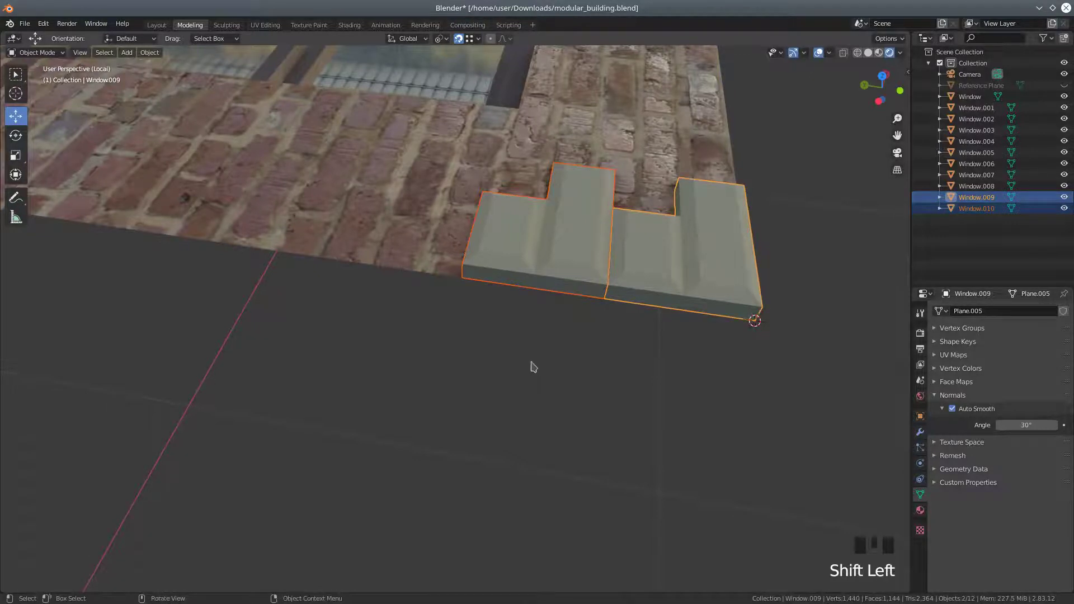
scroll(533, 365, down, 2)
middle_drag(467, 360, 475, 360)
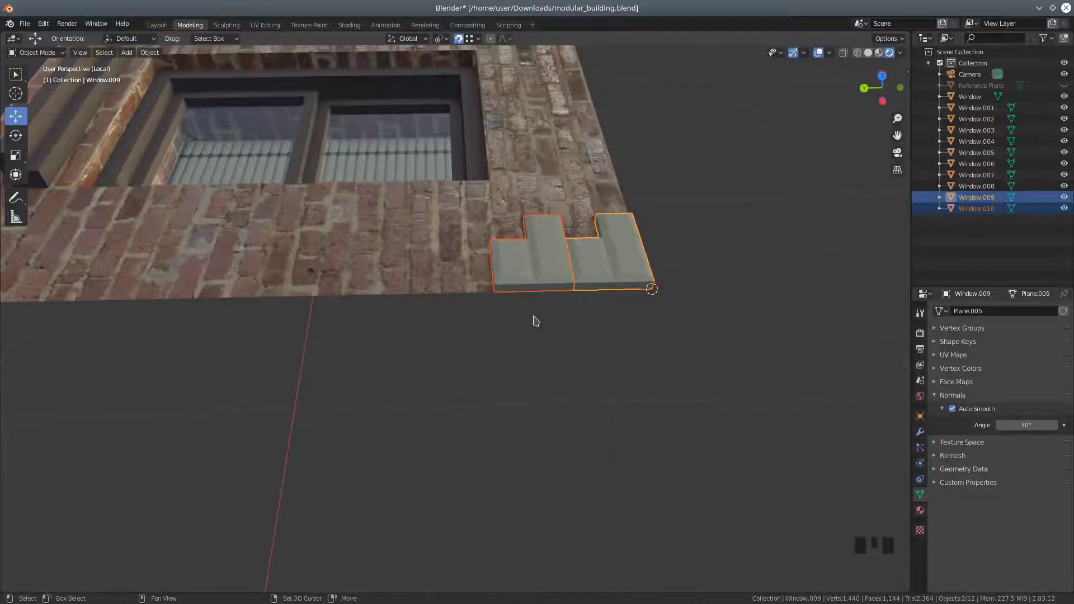
key(shift+d)
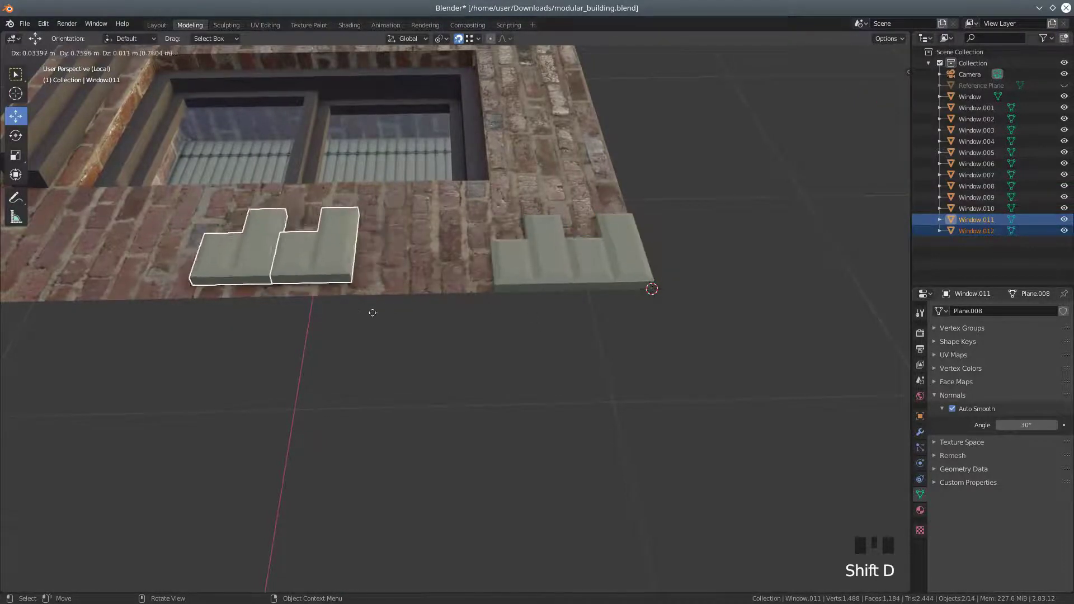
right_click(379, 312)
scroll(451, 312, up, 2)
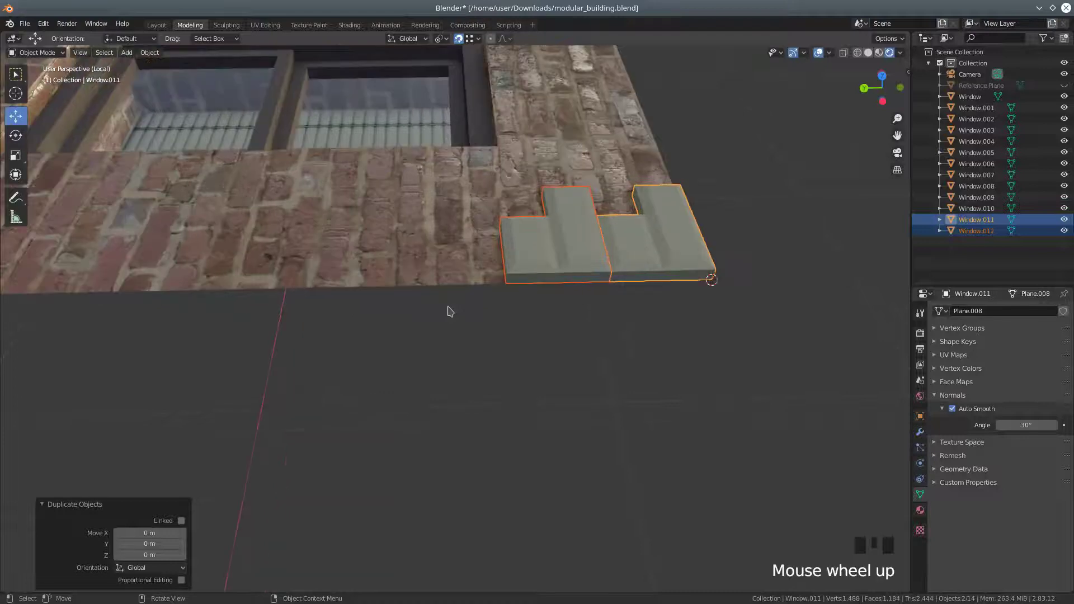
key(g)
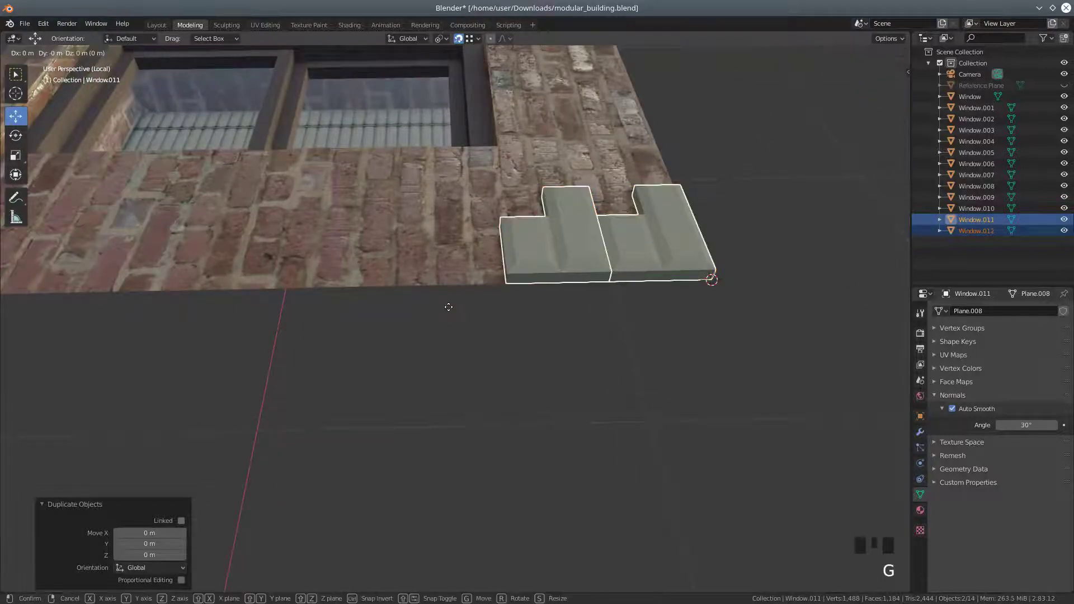
key(y)
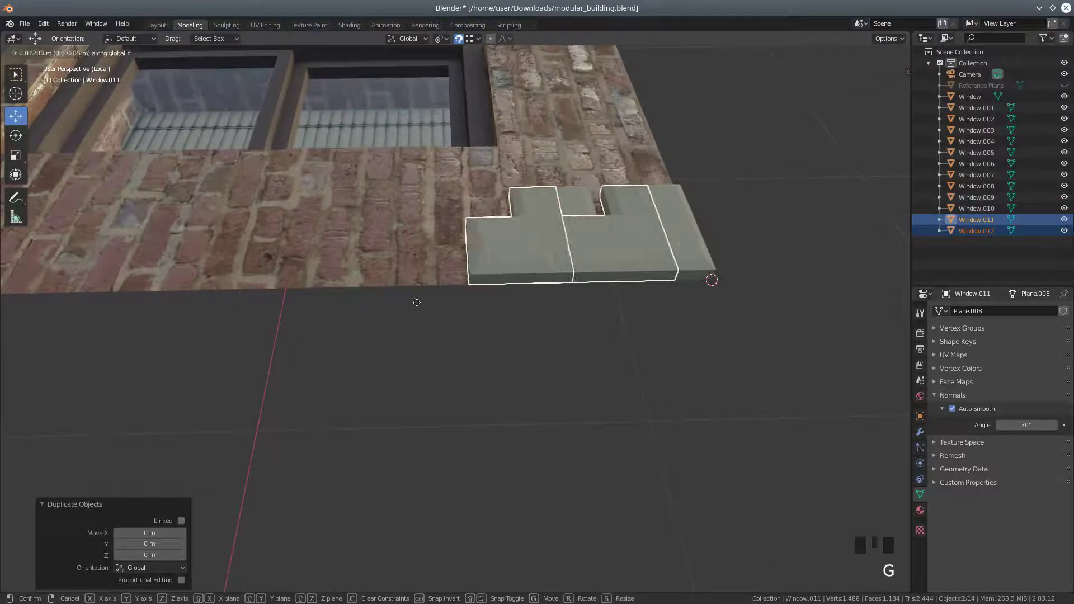
click(315, 307)
Snap the two copied block objects about 0.088 m along -Y, flush against the end of the first pair
scroll(355, 338, up, 2)
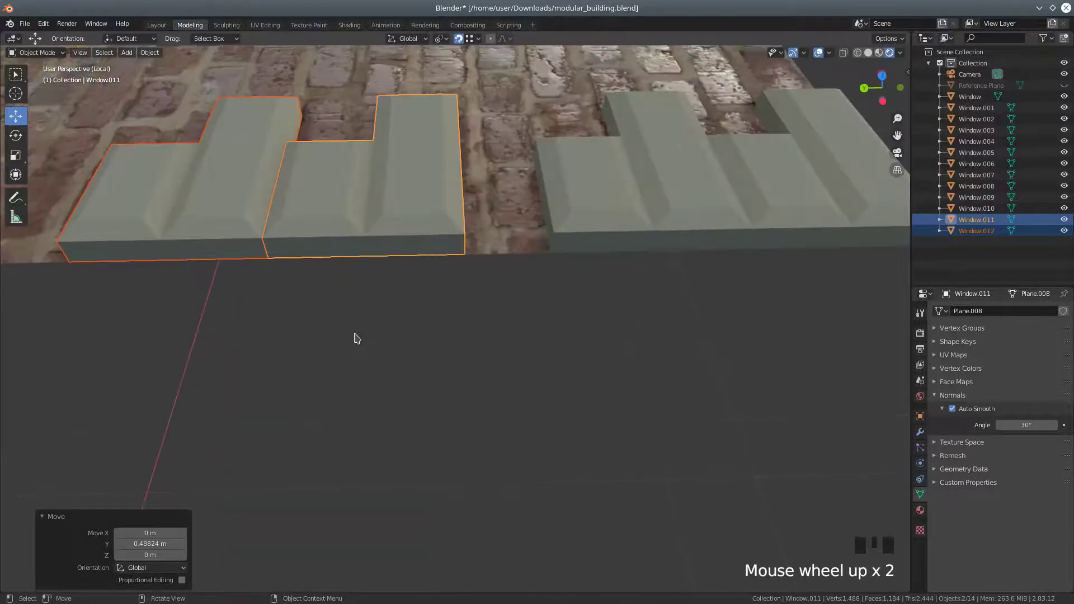
middle_drag(435, 317, 421, 334)
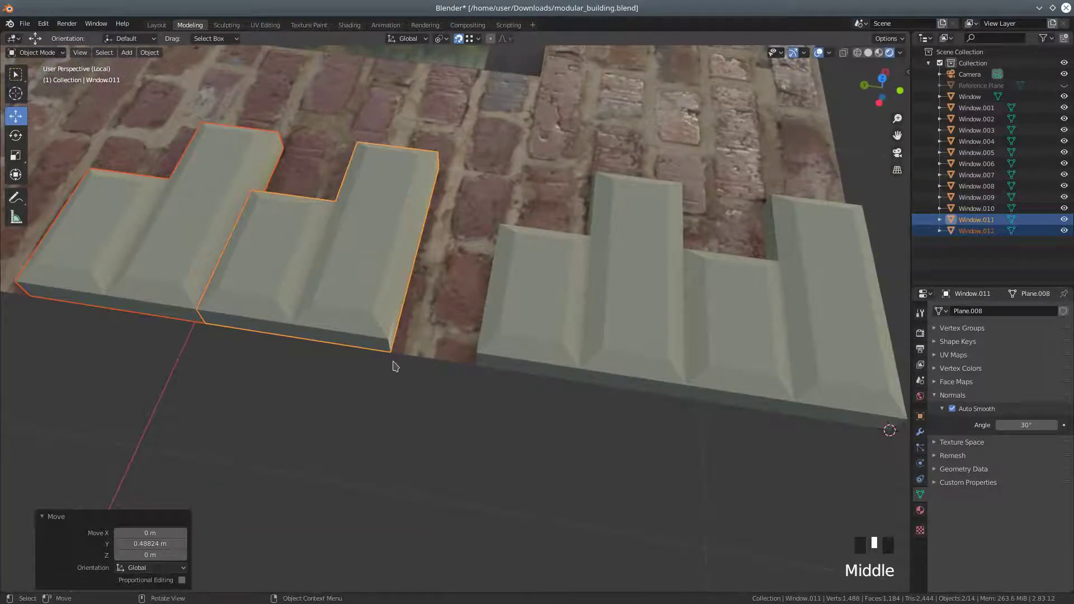
key(g)
key(y)
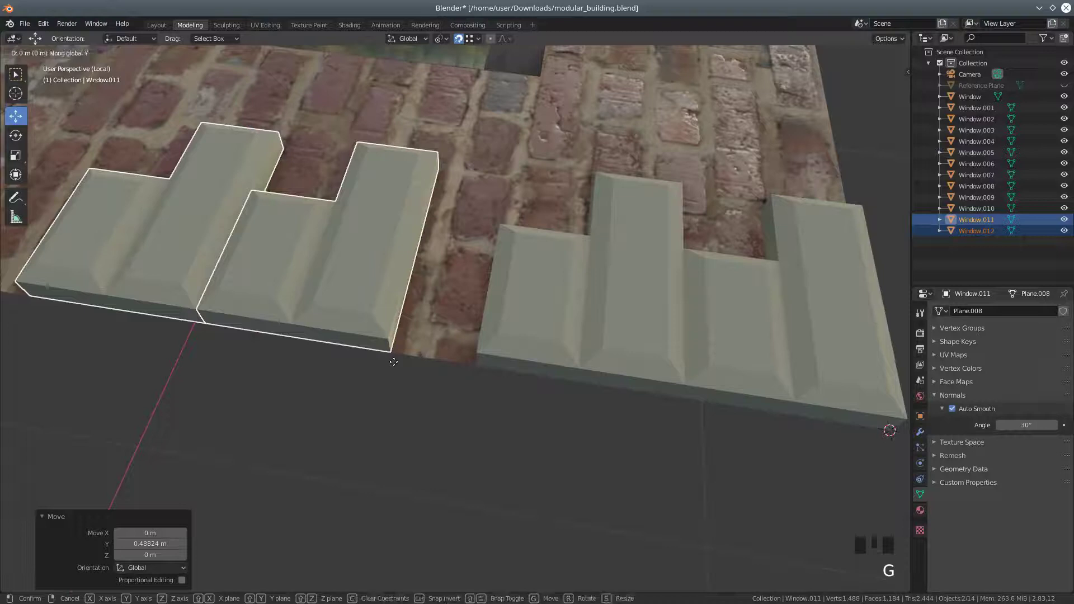
click(463, 355)
Select all four block objects, duplicate them, and move the copies about 0.95 m along Y
scroll(413, 379, down, 4)
scroll(413, 384, down, 1)
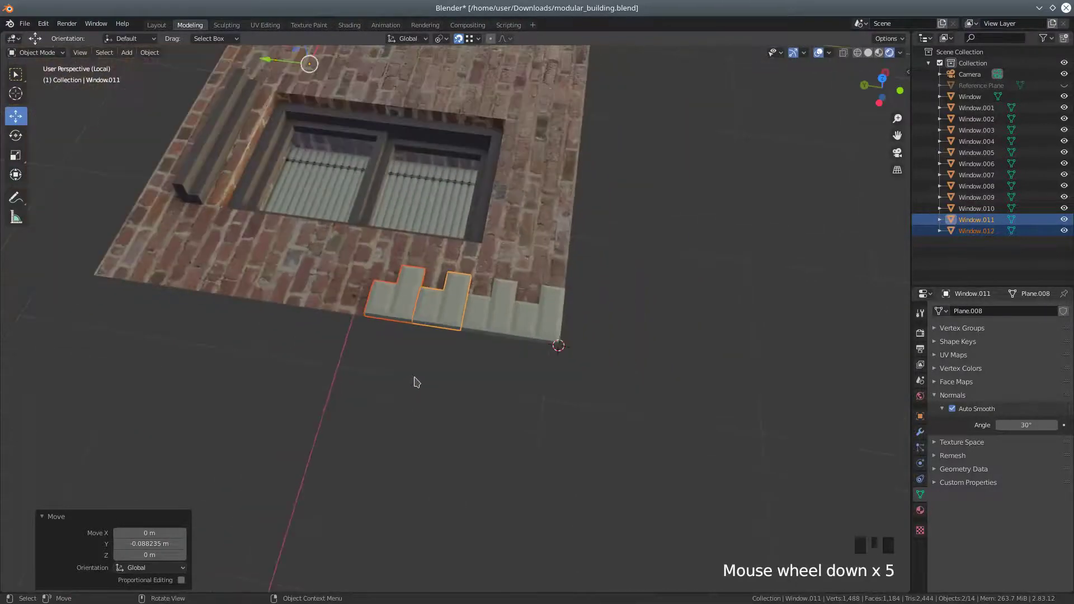
shift+click(491, 324)
shift+click(537, 327)
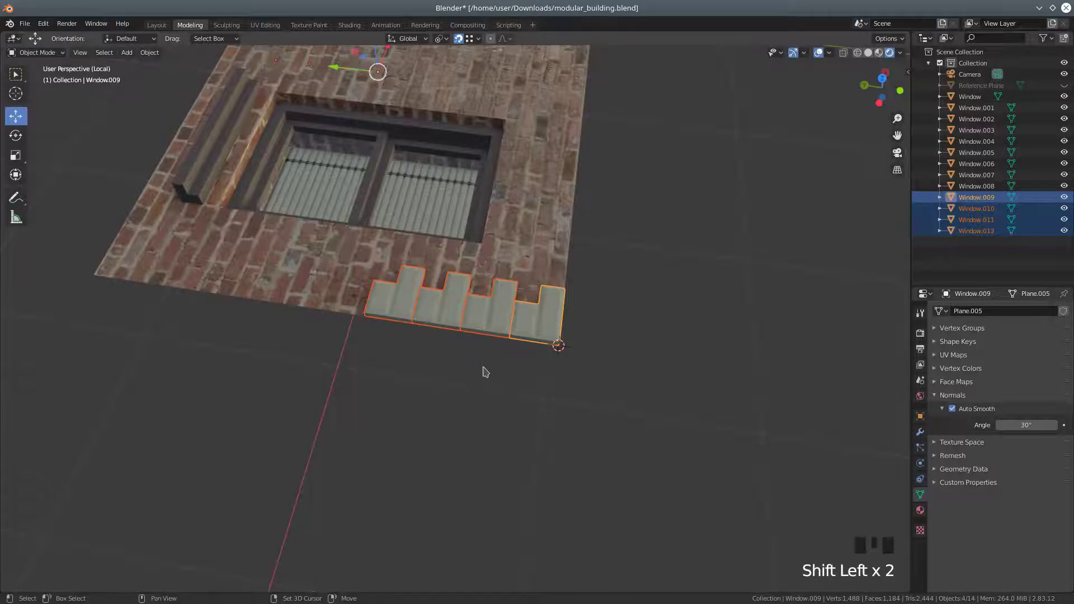
key(shift+d)
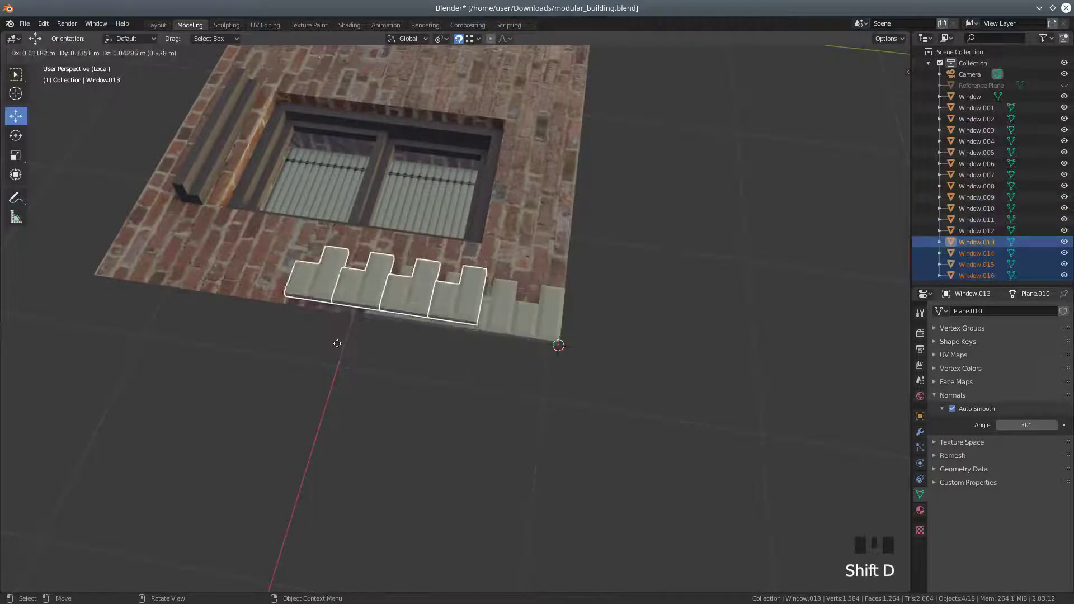
right_click(312, 339)
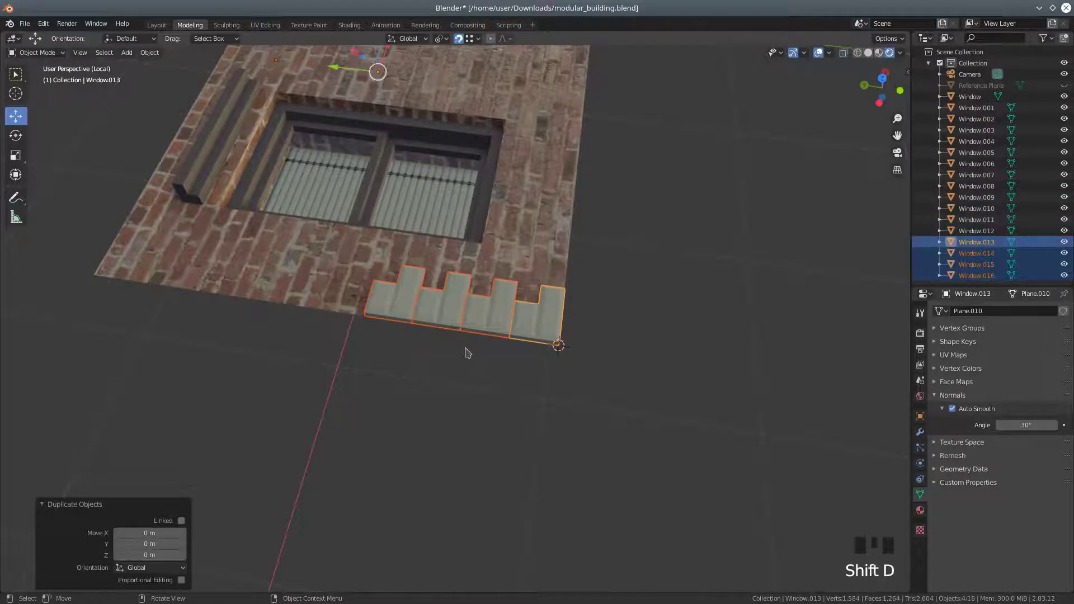
key(g)
key(y)
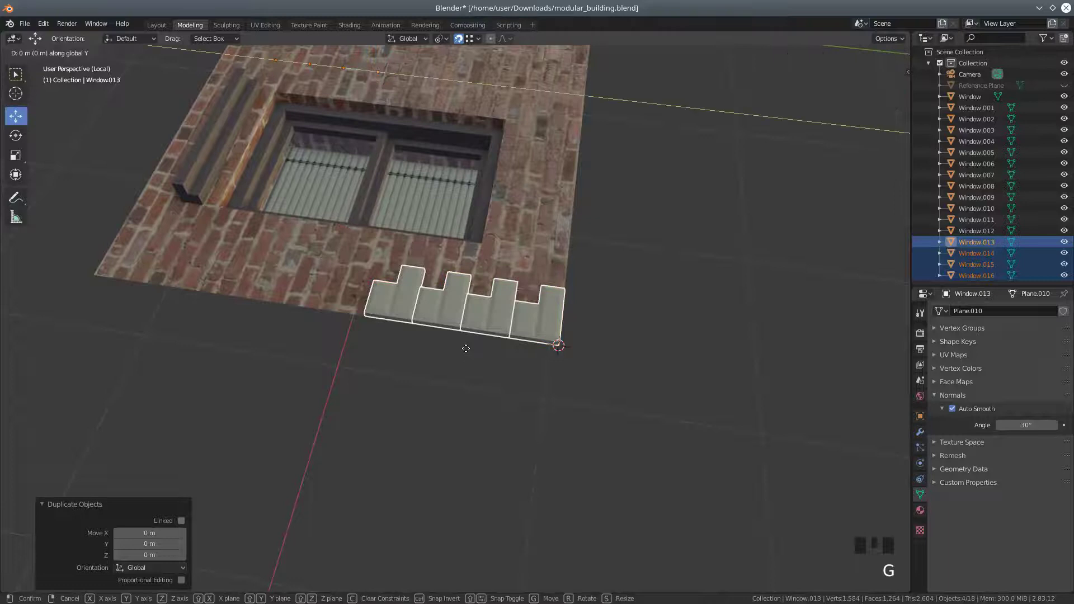
click(307, 325)
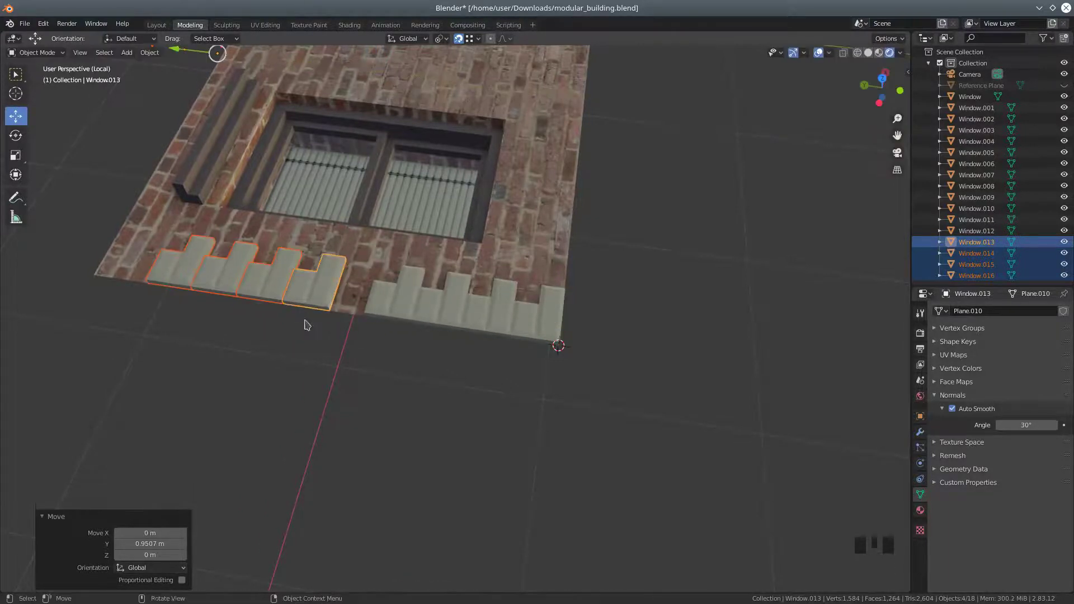
Snap the four copied block objects about 0.15 m along -Y, flush against the existing row of four
middle_drag(338, 367, 406, 353)
scroll(360, 376, up, 4)
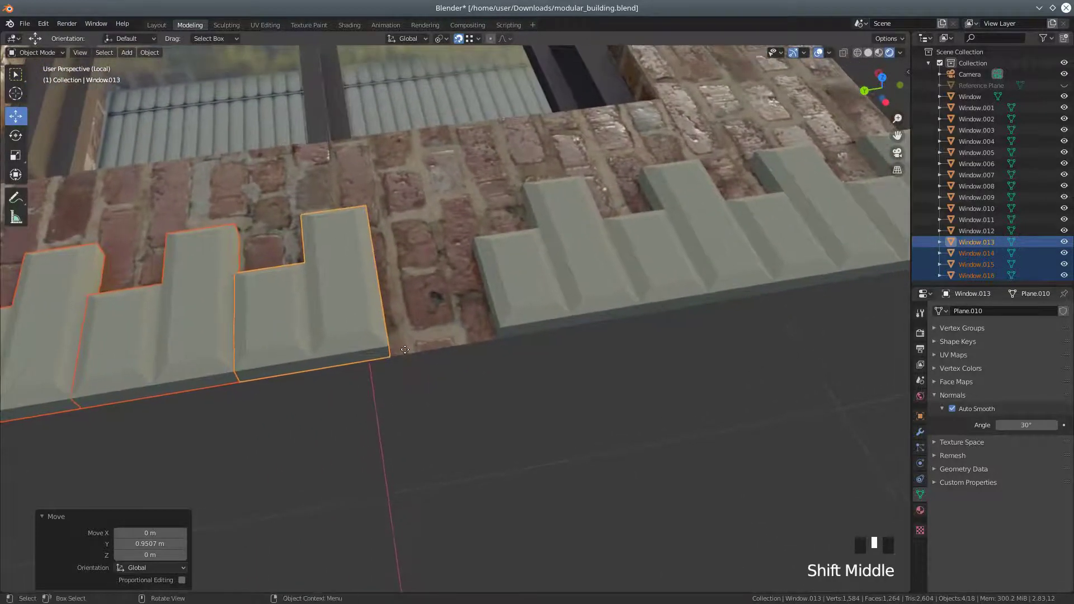
key(g)
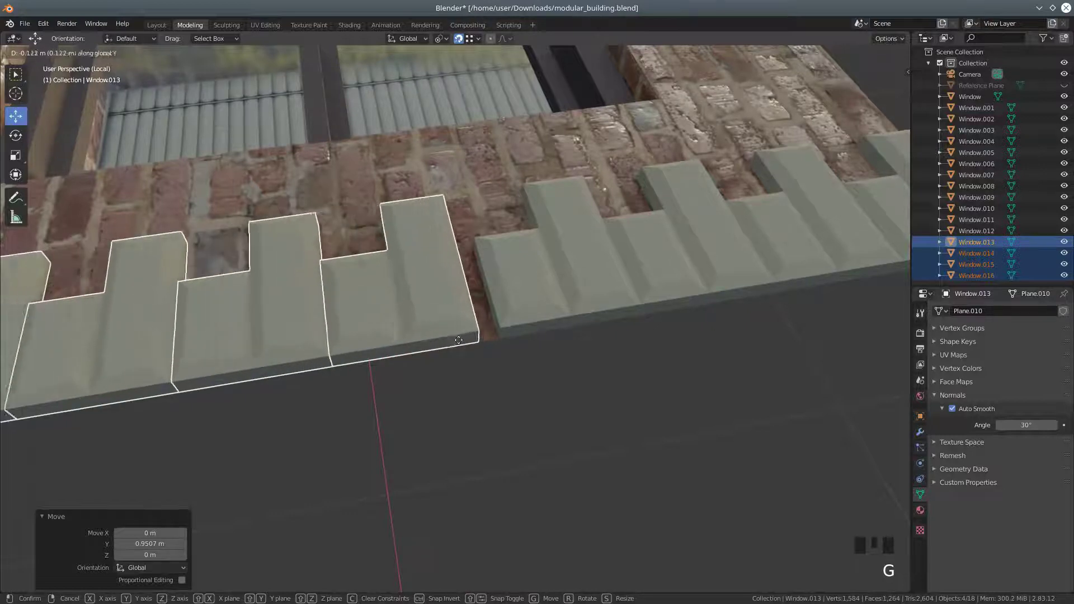
click(488, 333)
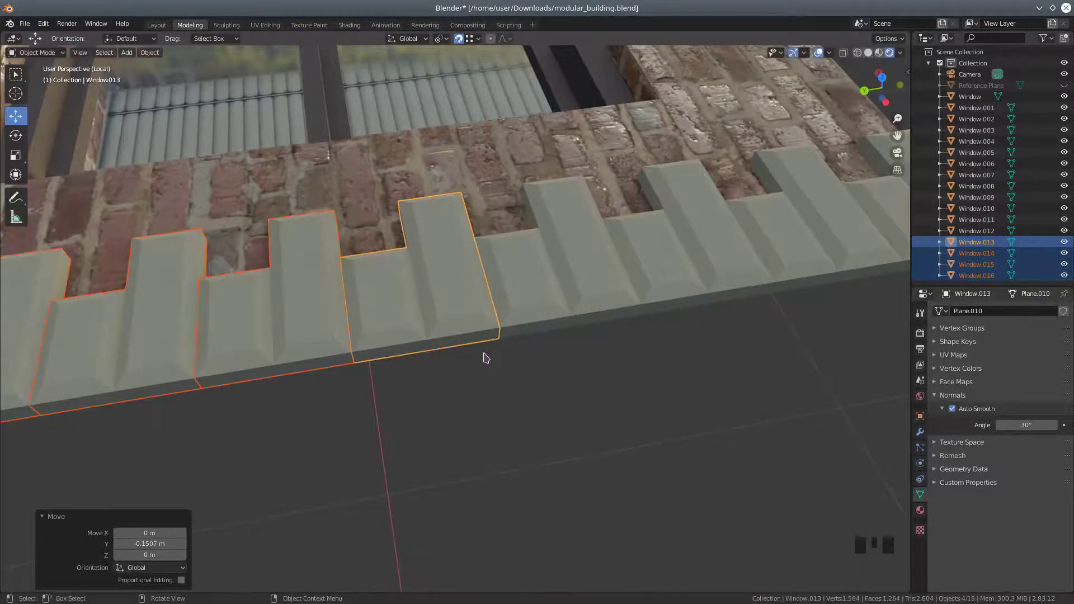
Select the two block objects at the row's far end, duplicate them, and move the copies about 0.47 m along Y
scroll(485, 361, down, 4)
scroll(408, 367, up, 1)
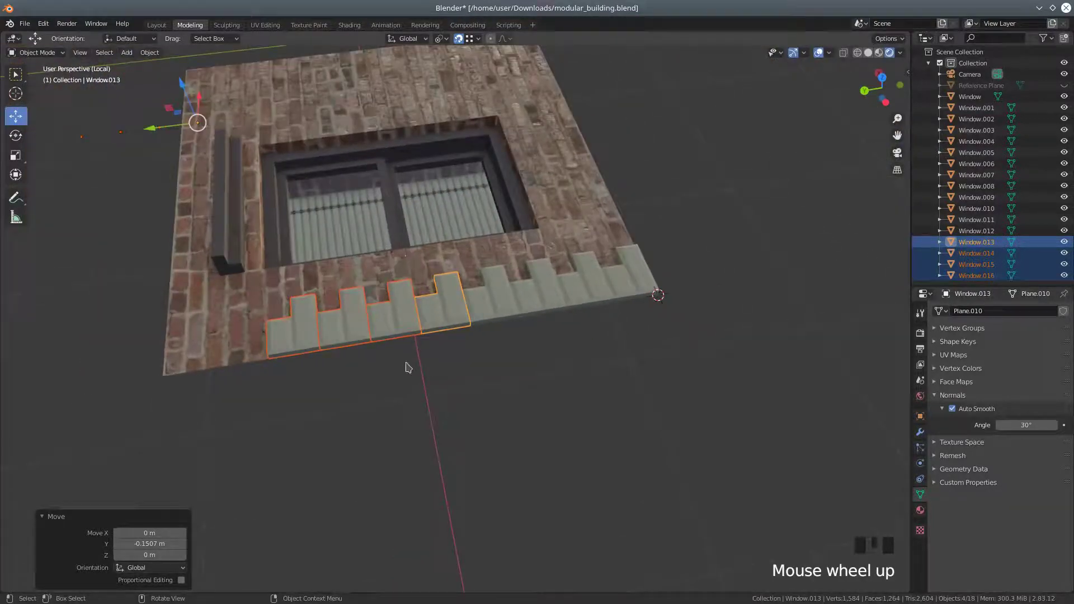
click(343, 330)
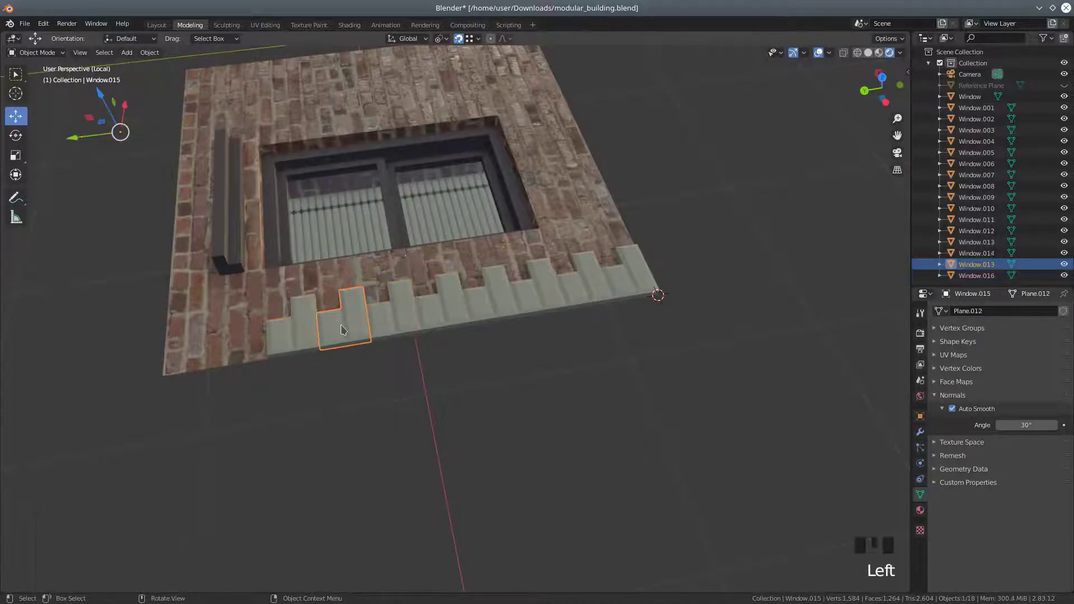
shift+click(294, 331)
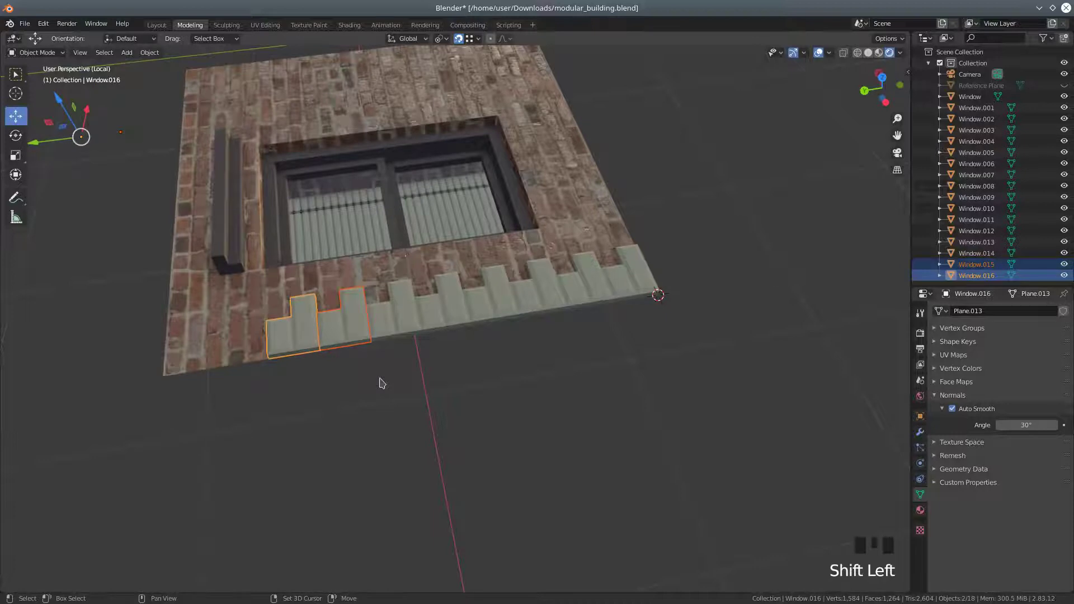
key(shift+d)
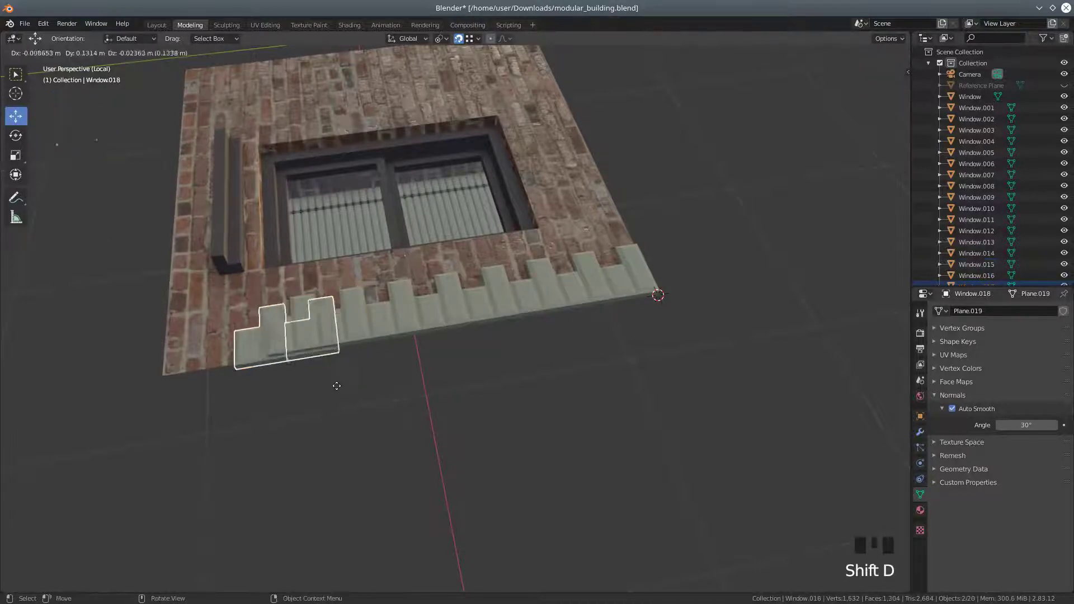
right_click(302, 390)
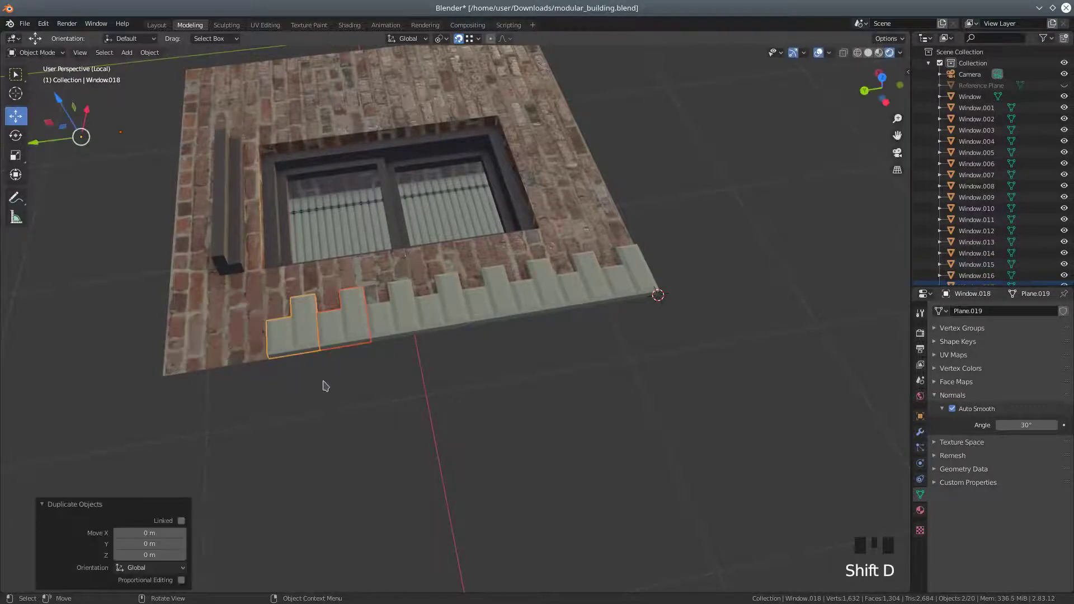
key(g)
key(y)
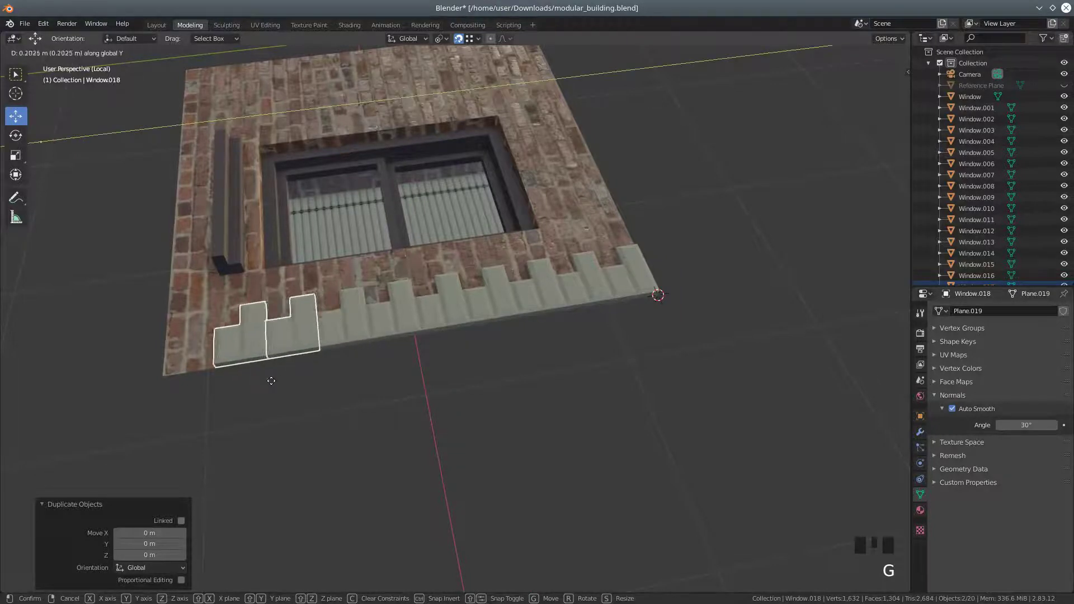
click(219, 362)
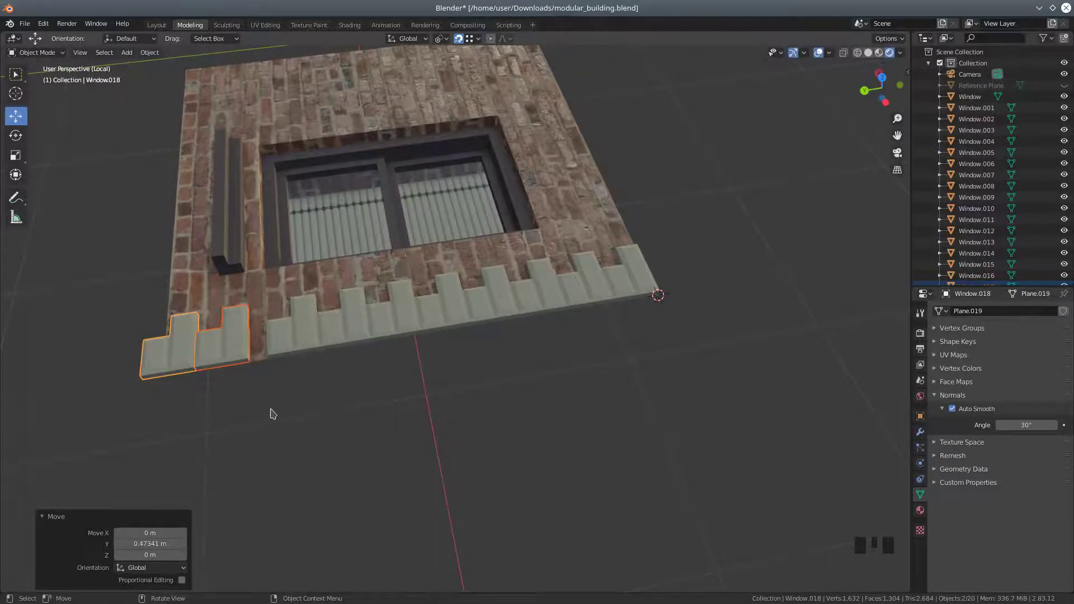
Snap the two copied block objects about 0.073 m along -Y, flush against the end of the existing row
scroll(270, 414, up, 3)
shift+middle_drag(218, 343, 430, 344)
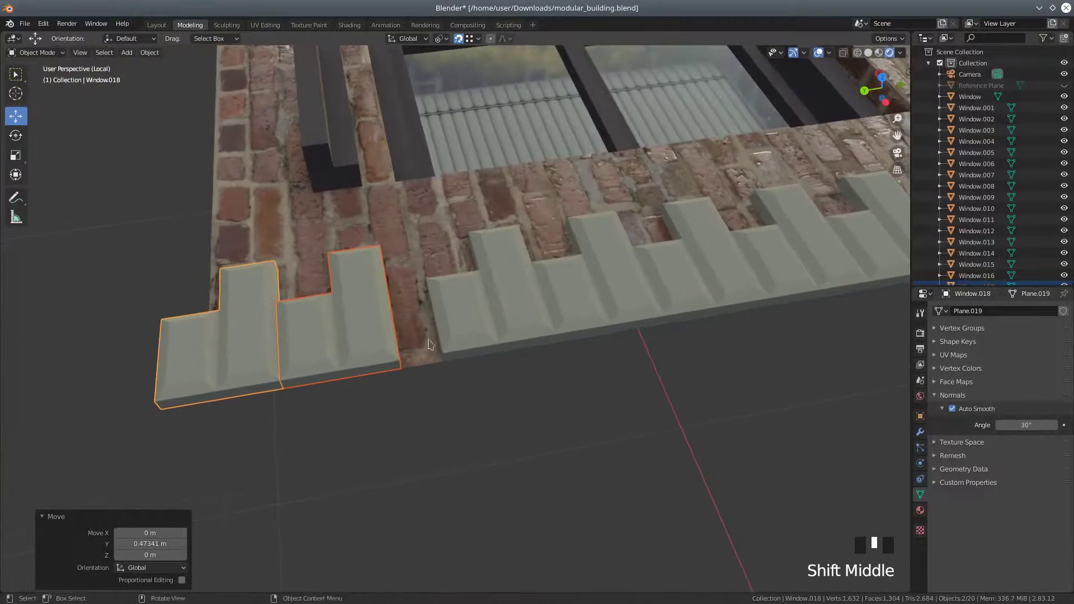
scroll(369, 409, up, 2)
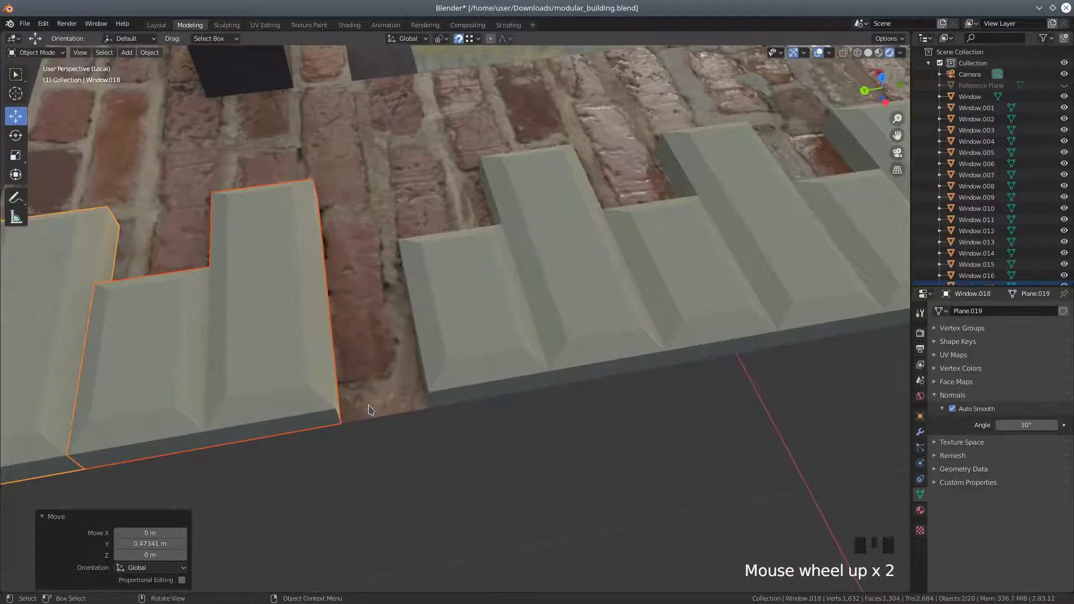
key(g)
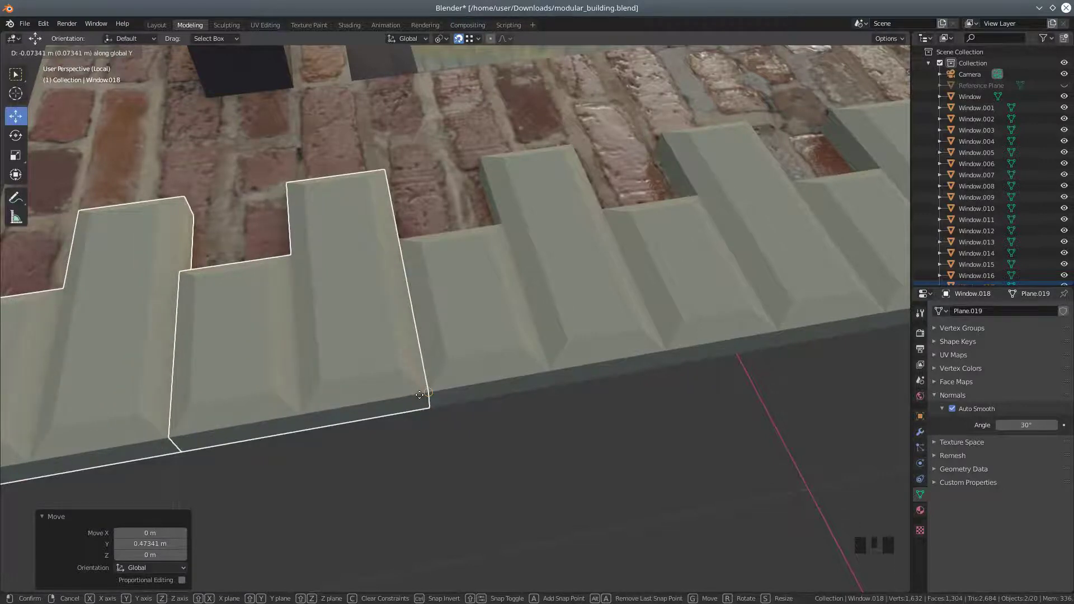
click(420, 395)
Switch the viewport to wireframe shading with the end blocks of the row in view
scroll(372, 407, down, 3)
middle_drag(371, 407, 314, 336)
scroll(320, 368, up, 3)
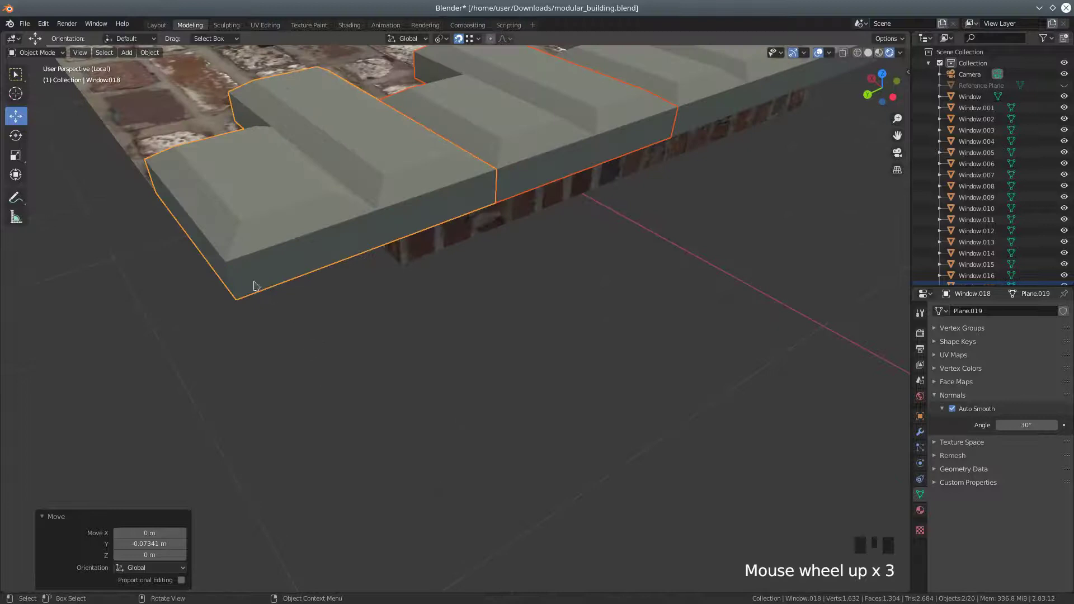
click(858, 52)
mouse_move(314, 173)
middle_down()
mouse_move(329, 173)
mouse_move(314, 168)
middle_up()
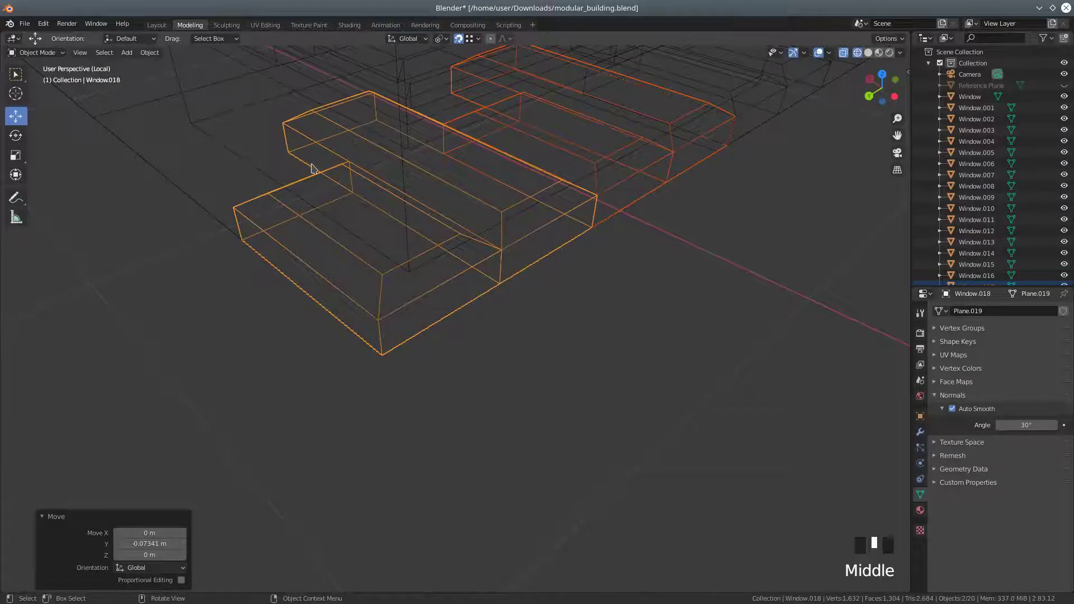
click(25, 53)
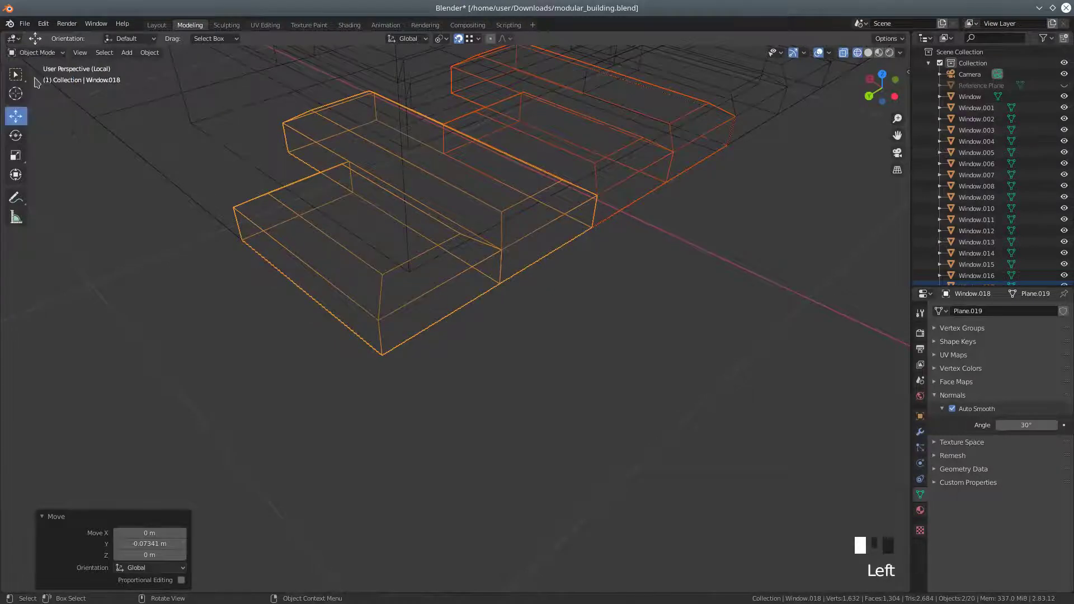
click(36, 56)
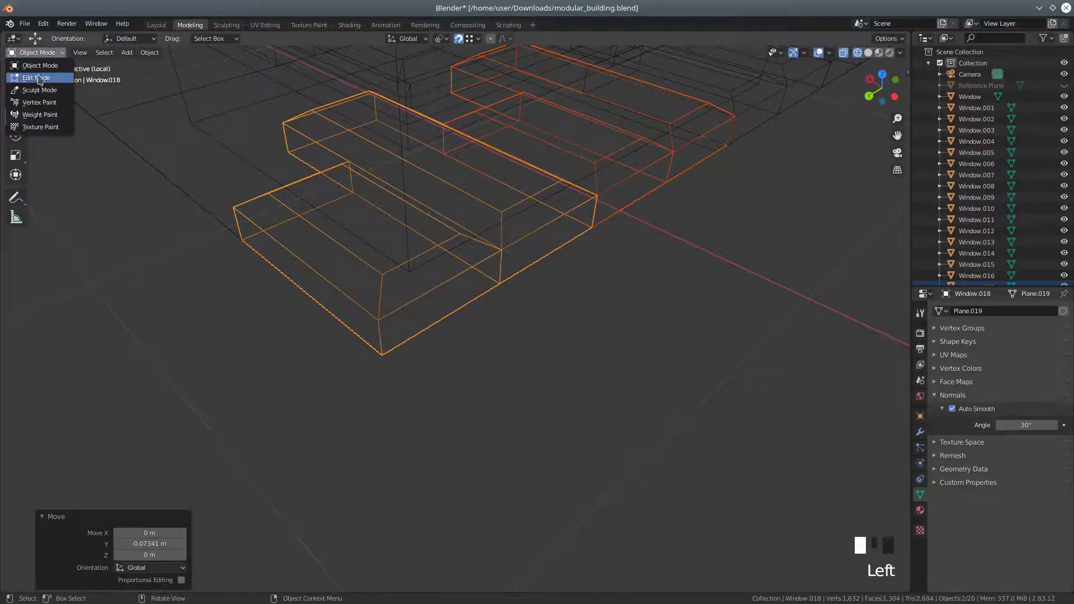
click(39, 80)
middle_drag(426, 257, 399, 255)
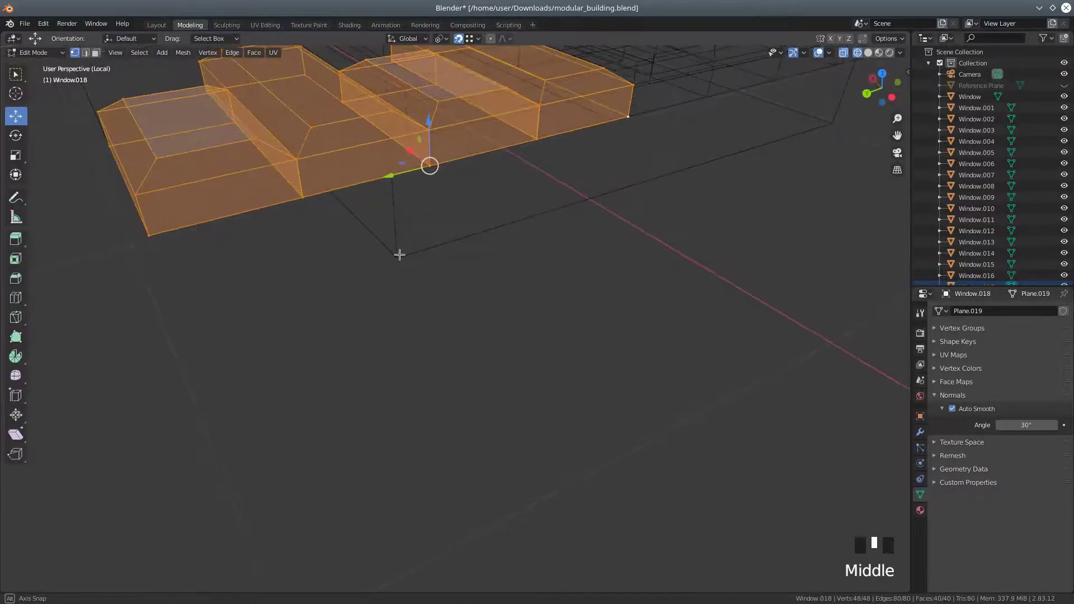
scroll(400, 254, down, 2)
middle_drag(478, 255, 431, 283)
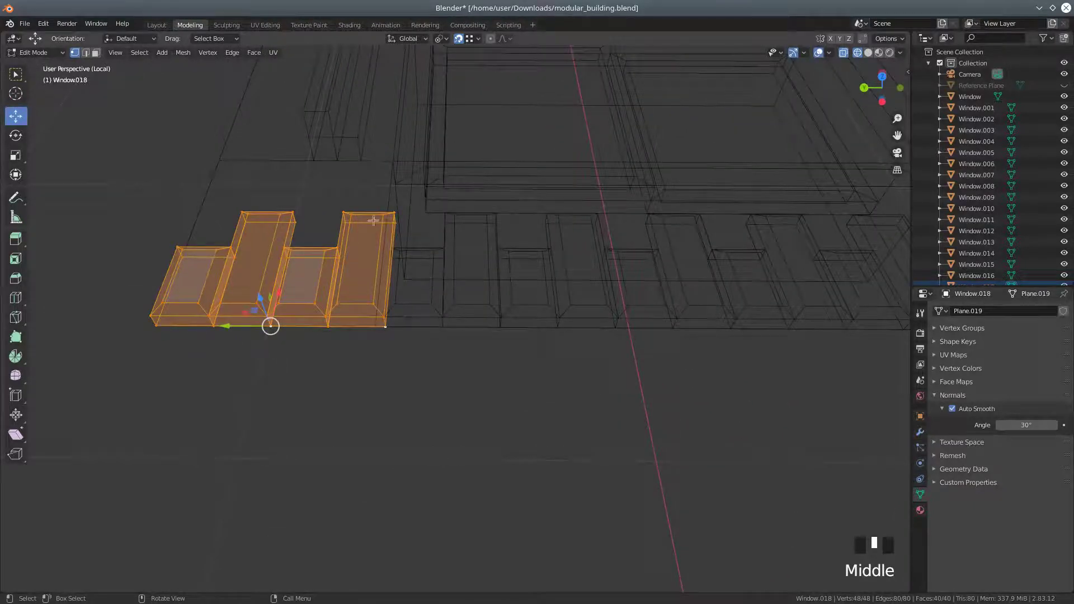
click(35, 53)
click(28, 60)
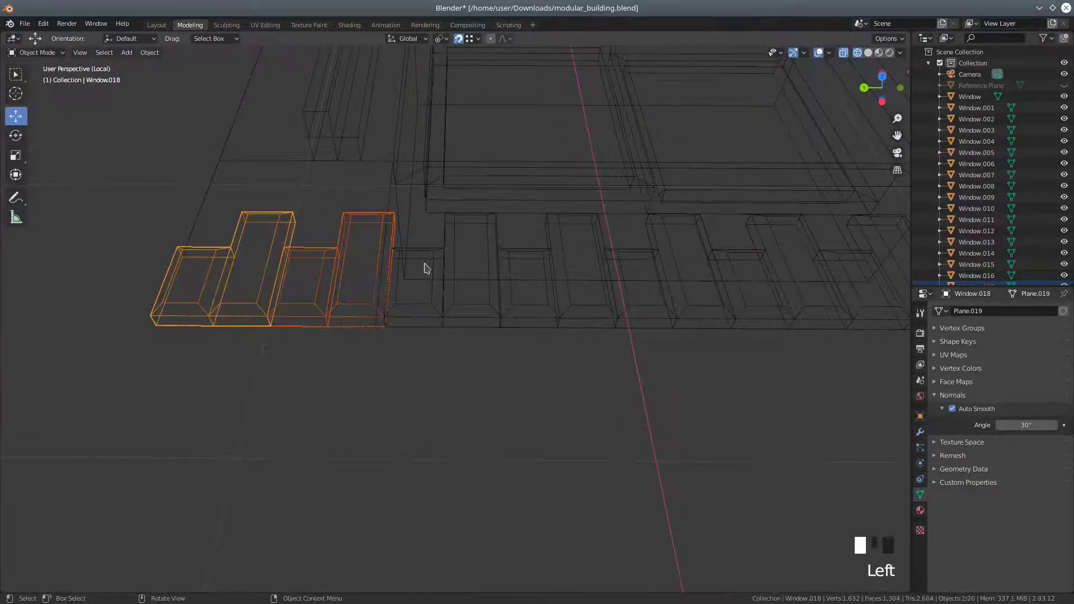
Add the remaining eight block objects of the row to the selection and join all ten into one object
shift+click(427, 311)
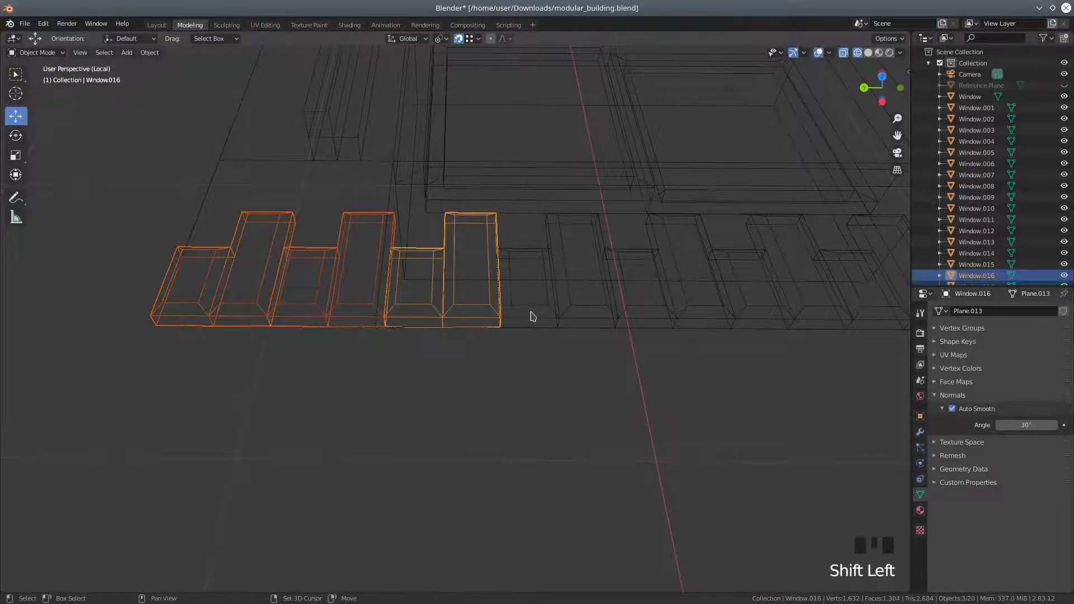
shift+click(568, 313)
shift+click(672, 318)
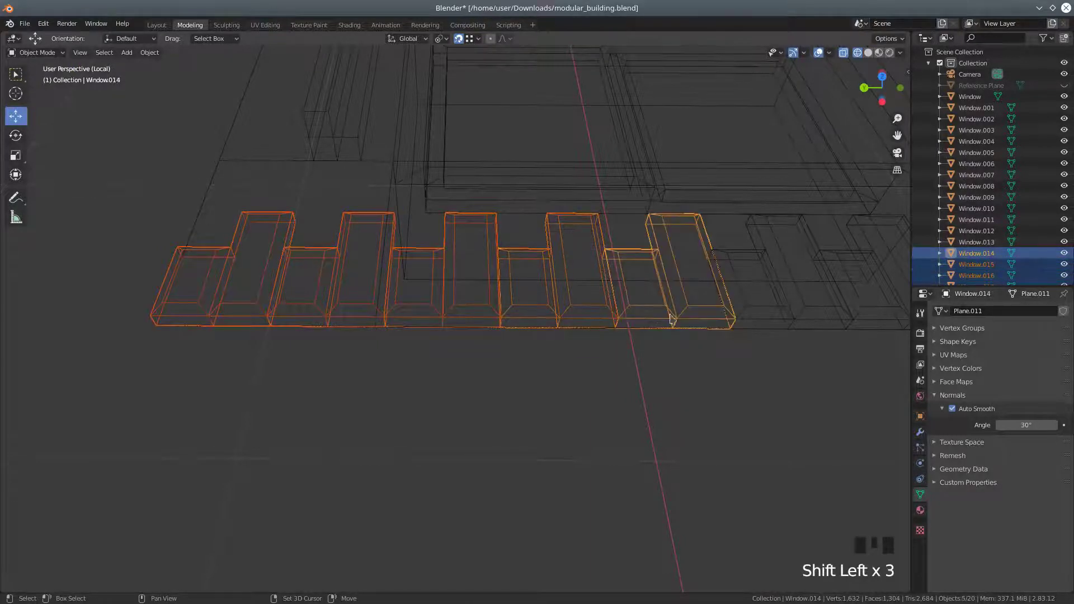
shift+click(764, 319)
shift+middle_drag(753, 368, 610, 366)
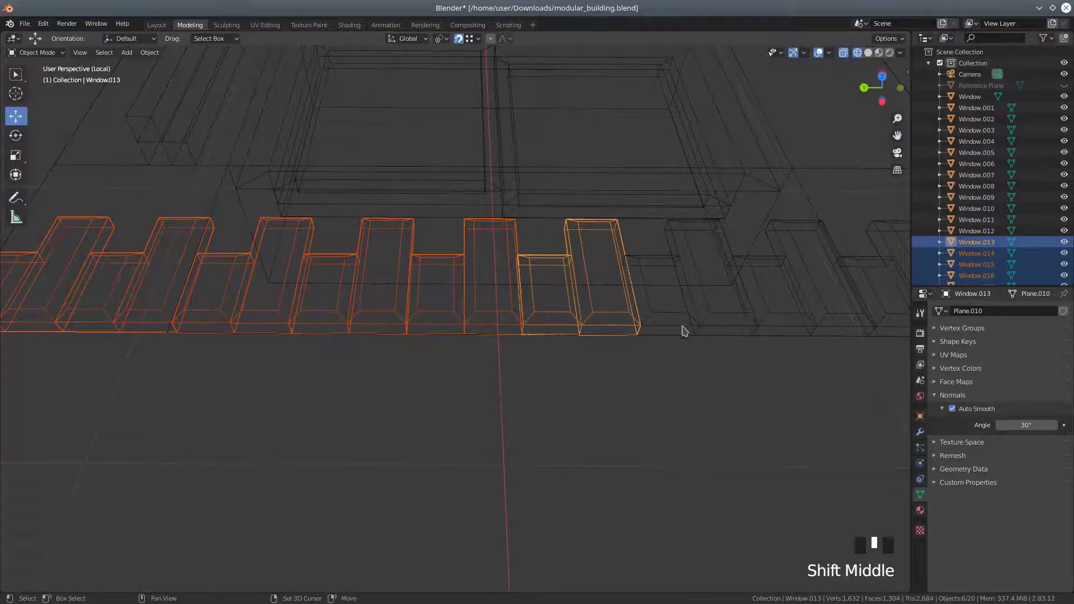
shift+click(707, 331)
shift+click(775, 325)
shift+click(775, 325)
shift+middle_drag(753, 367, 599, 368)
shift+click(643, 340)
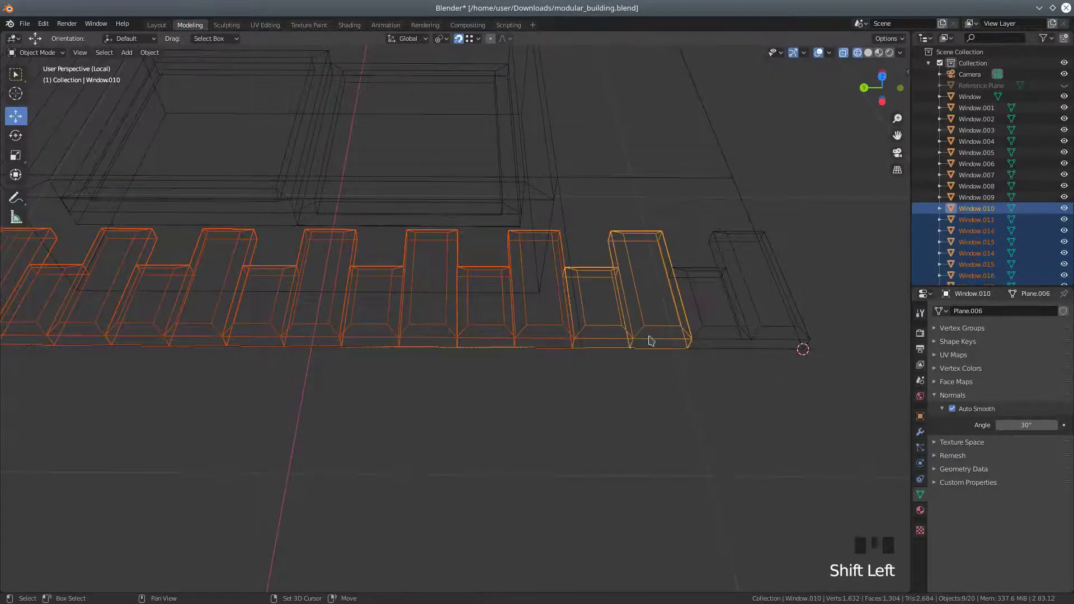
shift+click(712, 329)
scroll(495, 404, down, 3)
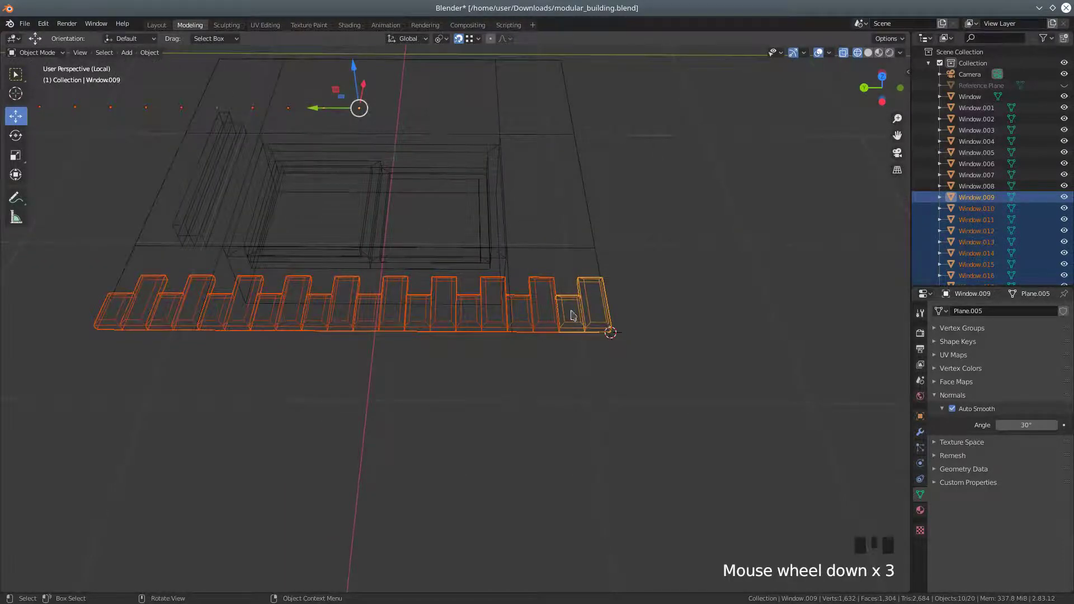
click(145, 54)
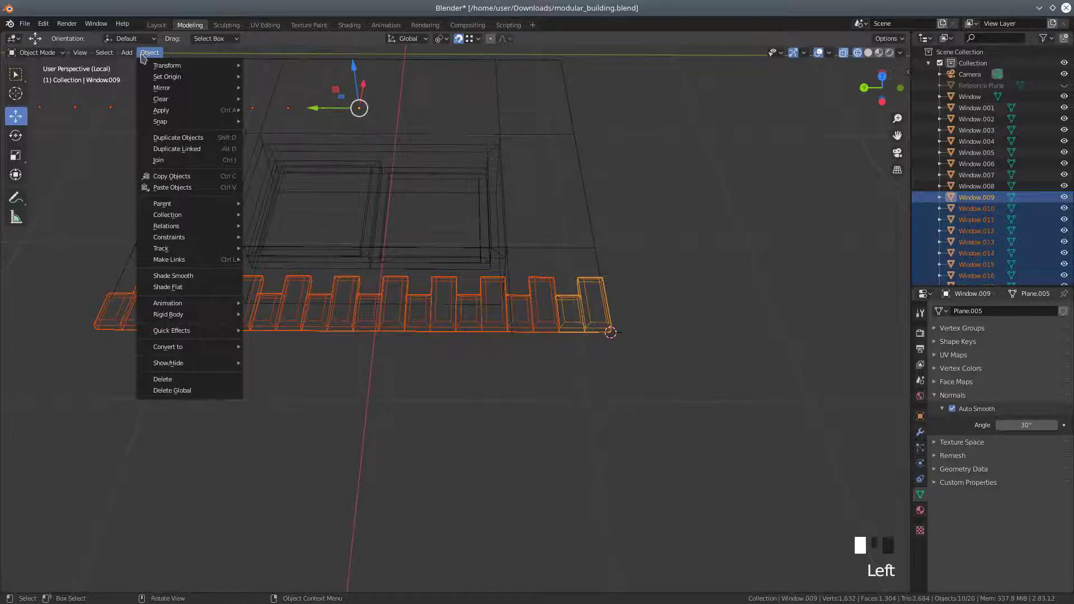
click(170, 161)
Return the viewport to rendered shading with the joined block strip and brick wall seen face-on
scroll(257, 229, down, 2)
middle_drag(390, 268, 462, 233)
scroll(463, 233, up, 1)
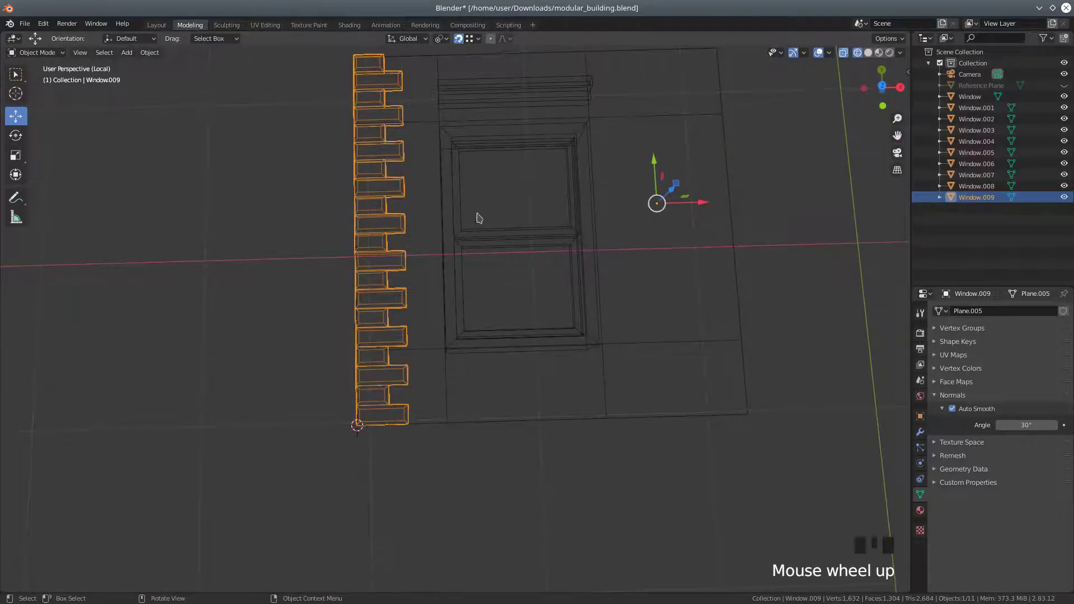
shift+middle_drag(573, 202, 559, 251)
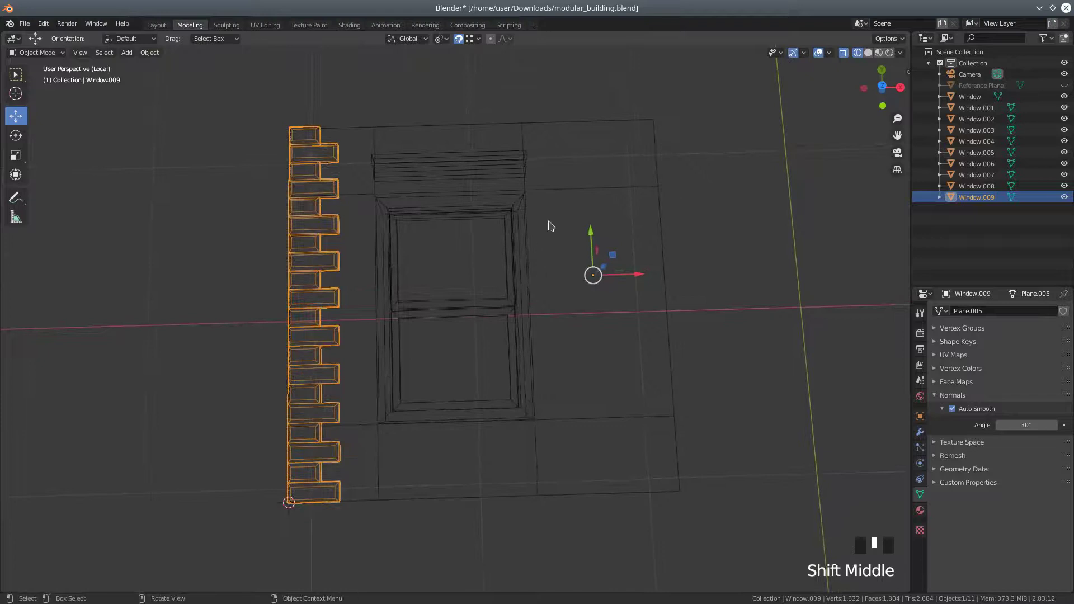
click(890, 53)
middle_drag(406, 217, 434, 224)
scroll(396, 218, down, 1)
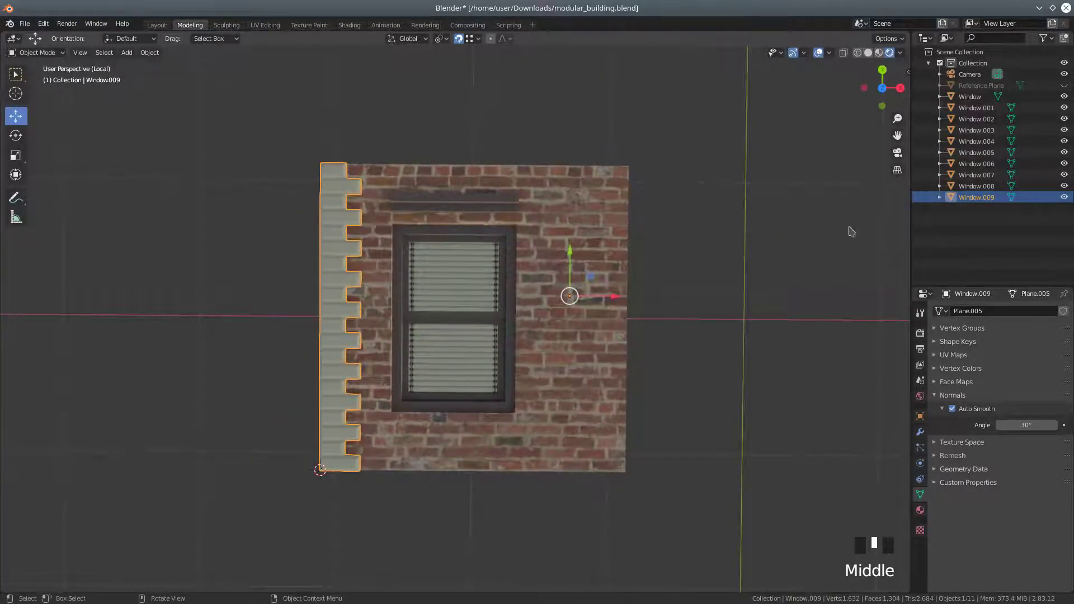
Widen the Outliner and Properties areas to about half the window, enlarge the Properties area vertically, and frame the wall in the narrowed viewport
shift+middle_drag(744, 266, 528, 238)
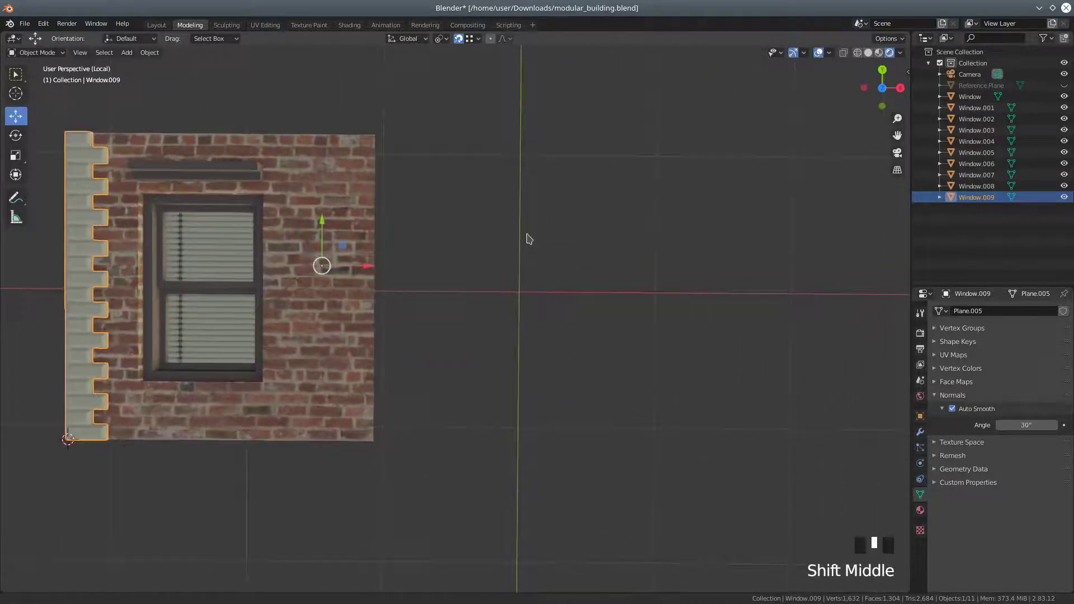
drag(911, 291, 671, 284)
drag(905, 288, 888, 232)
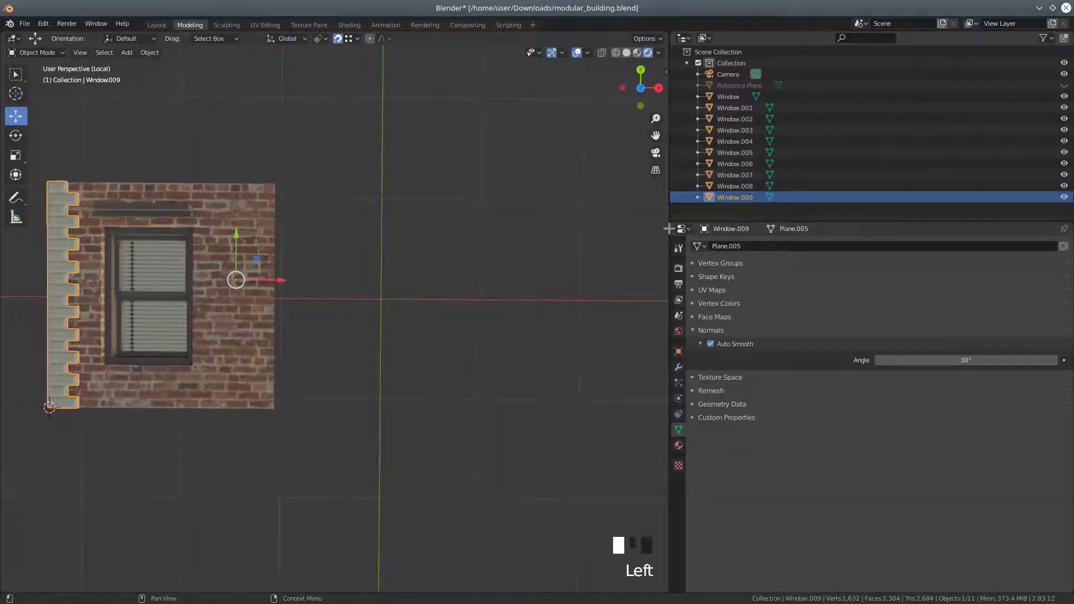
drag(669, 229, 493, 206)
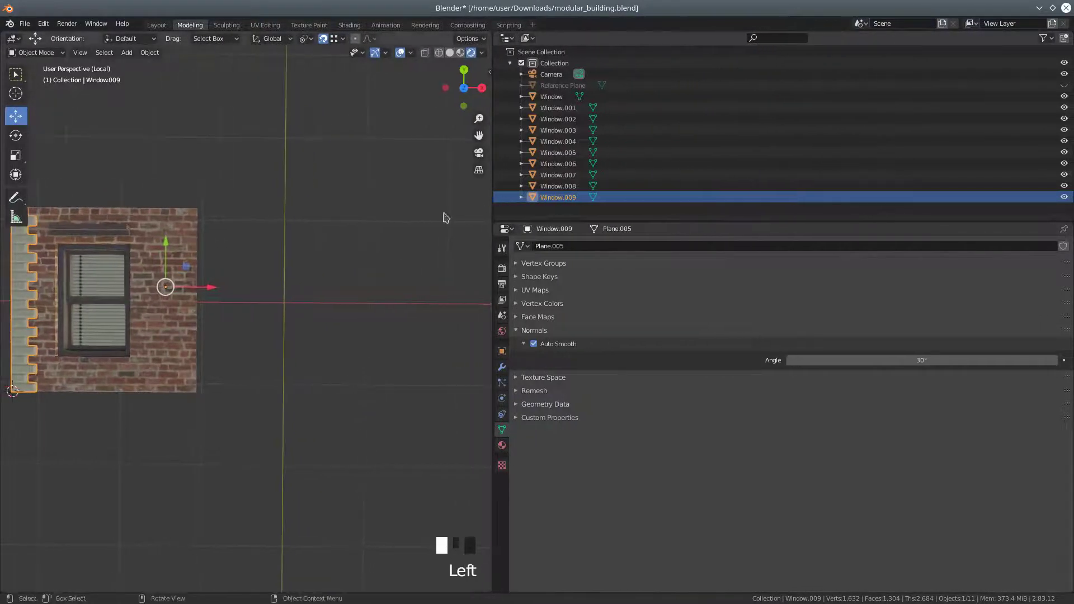
shift+middle_drag(309, 341, 420, 391)
scroll(407, 394, up, 3)
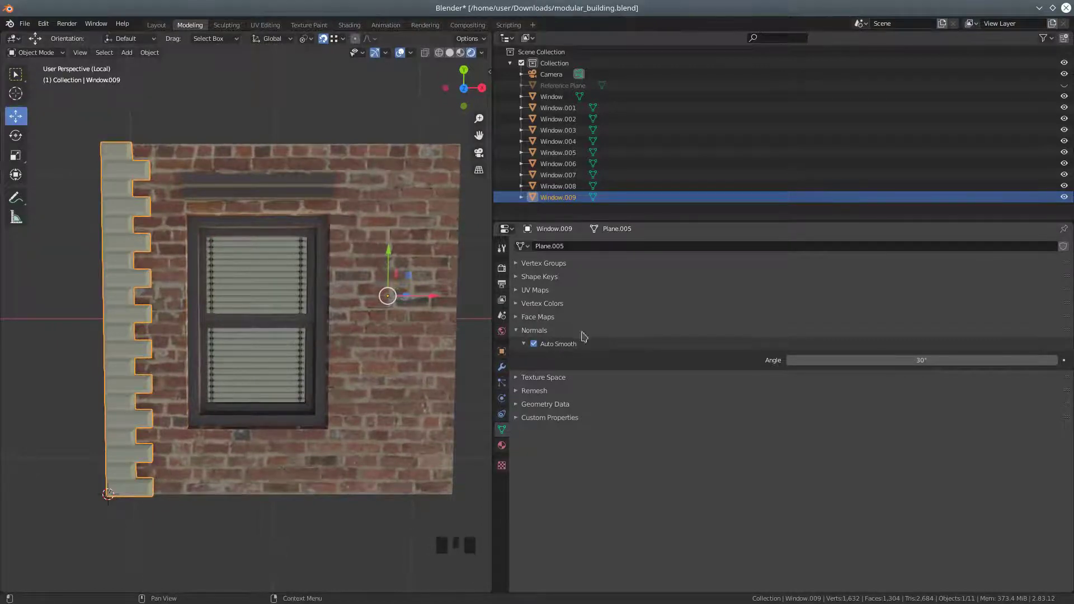
Show the material properties, select the brick wall object, and make its wall material slot active
click(502, 446)
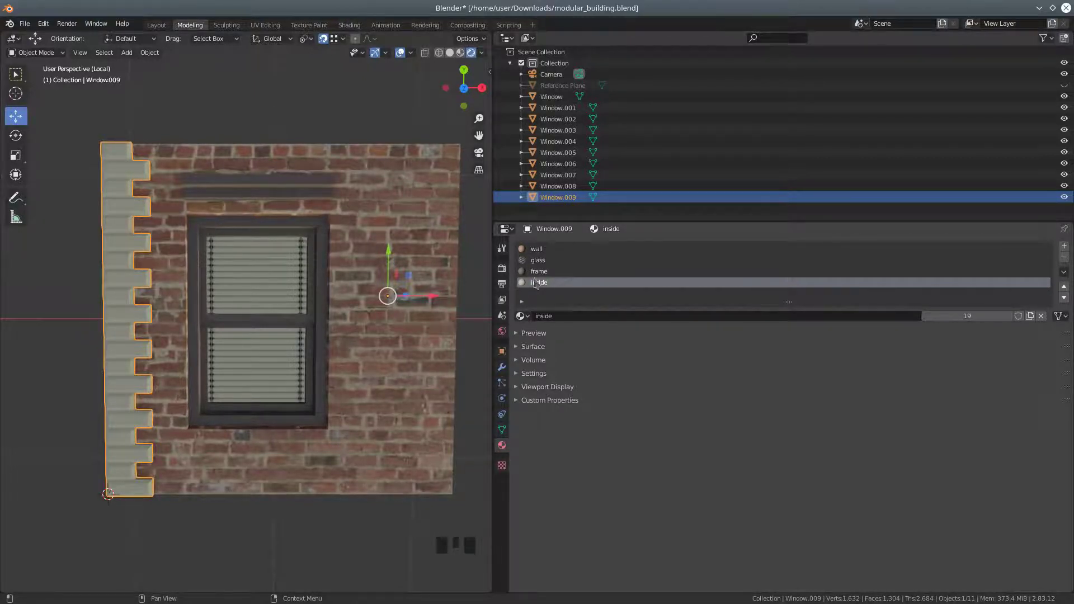
click(537, 249)
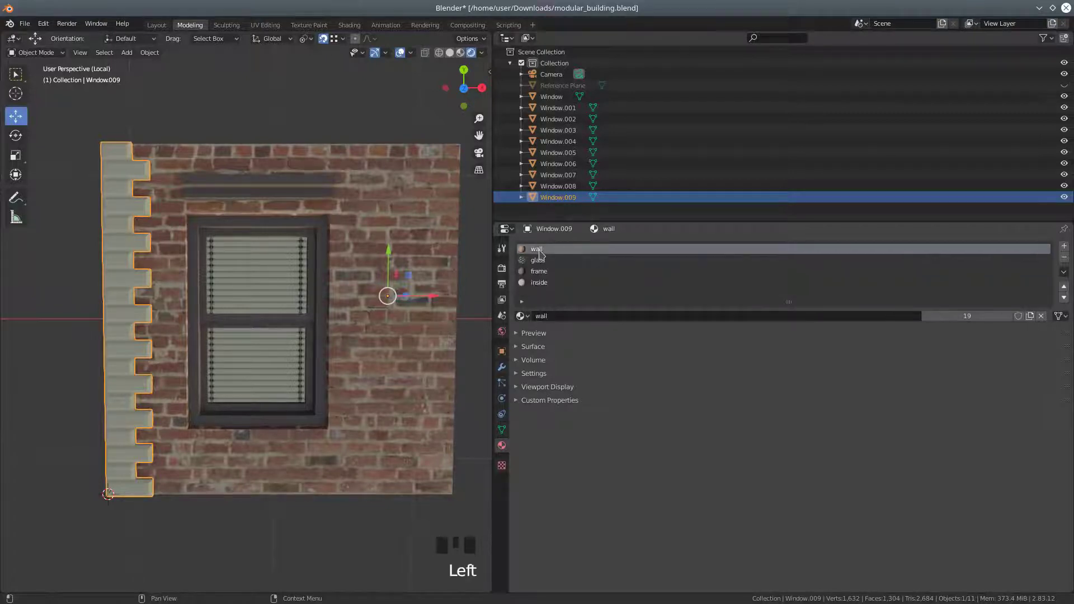
click(510, 230)
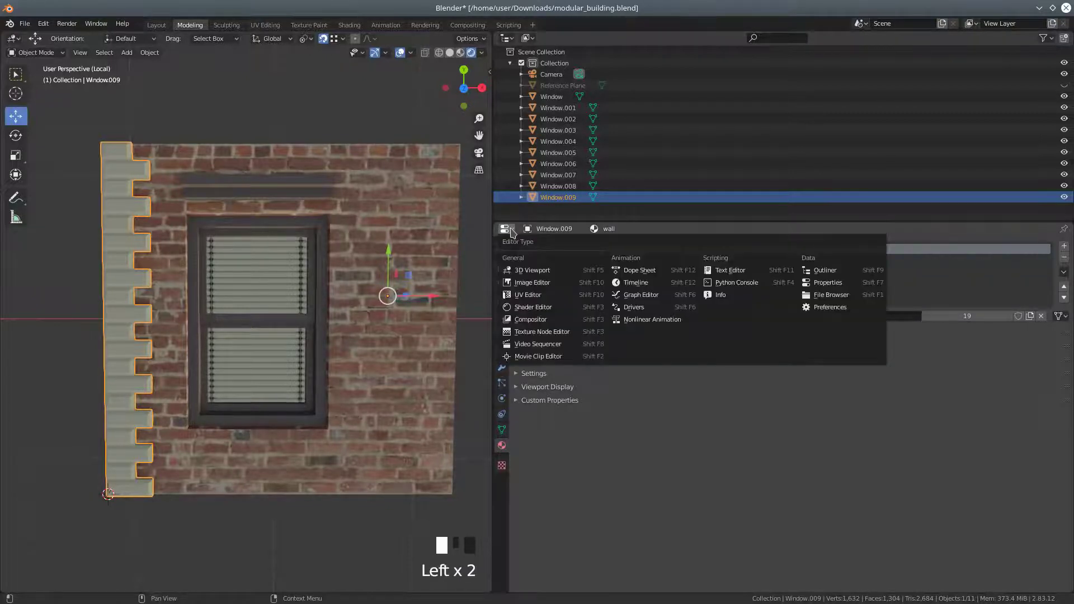
click(392, 228)
click(541, 250)
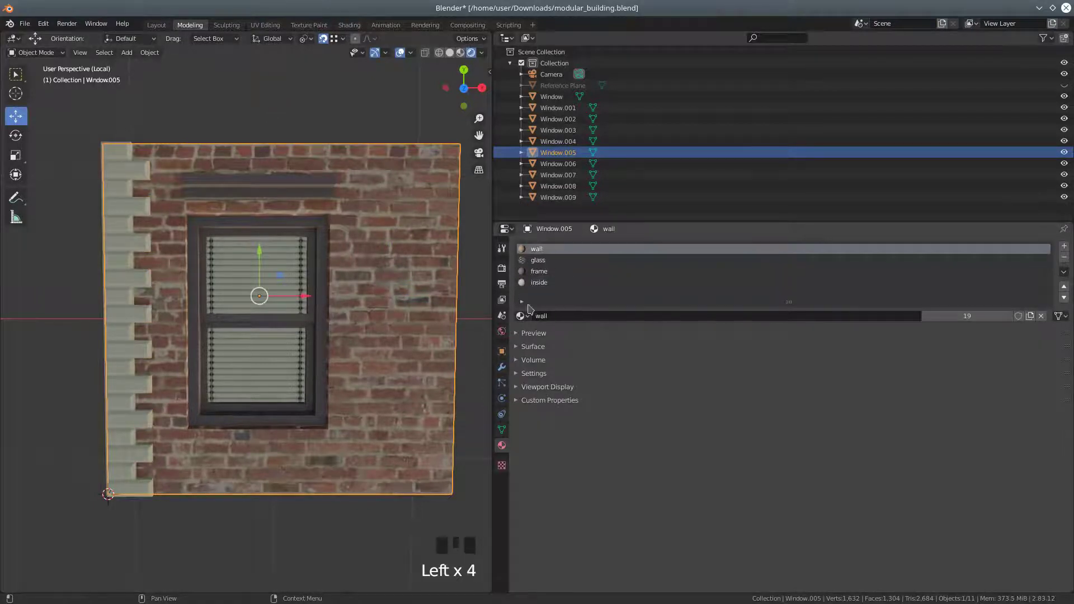
Change the Properties area to the Shader Editor and frame the wall material's node tree
click(511, 229)
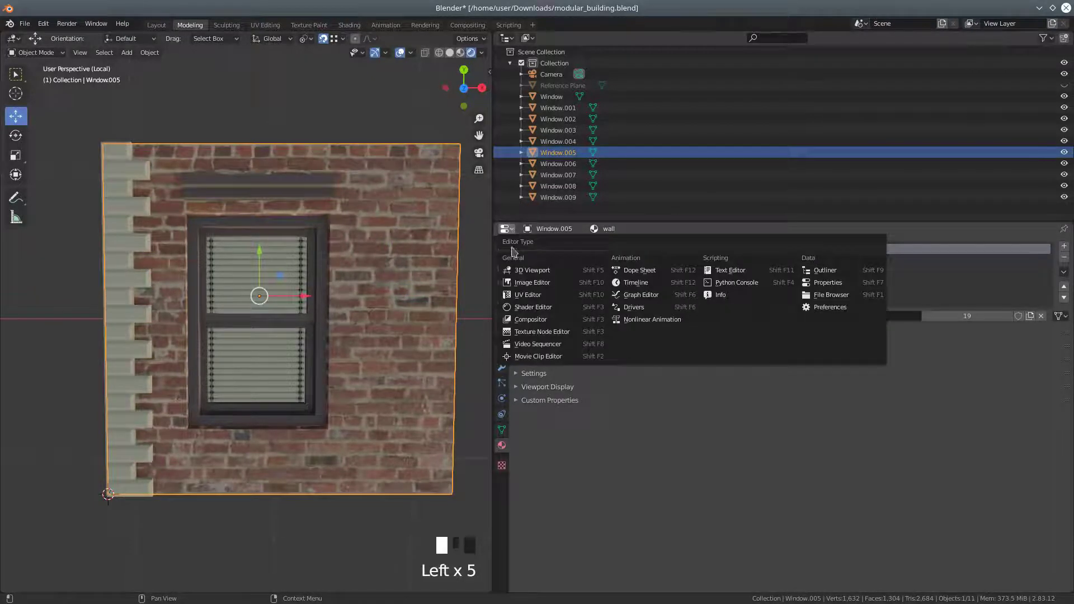
click(525, 310)
scroll(625, 419, up, 2)
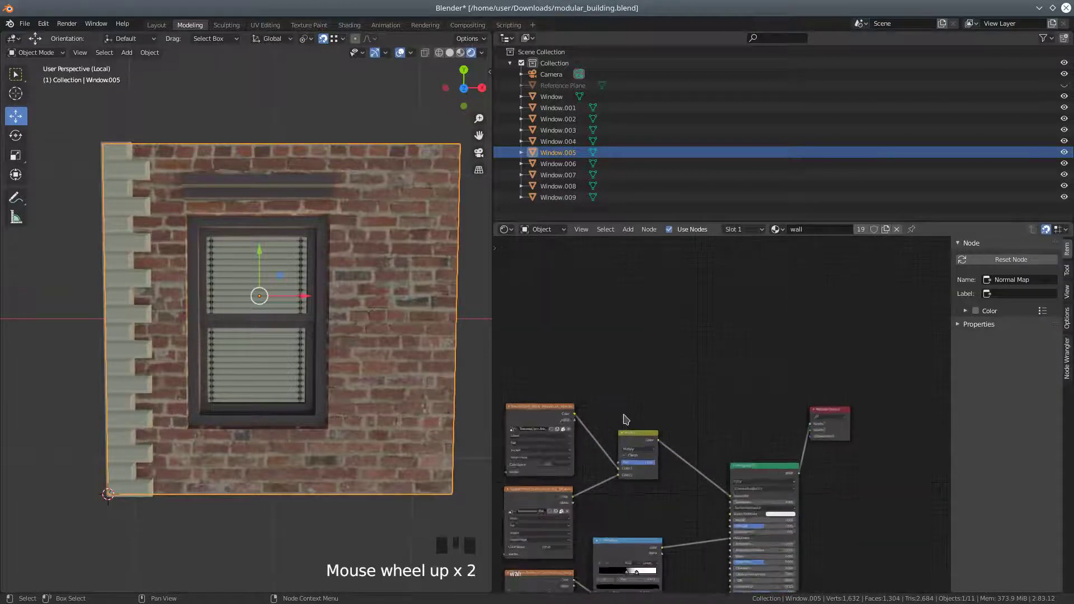
scroll(625, 420, up, 1)
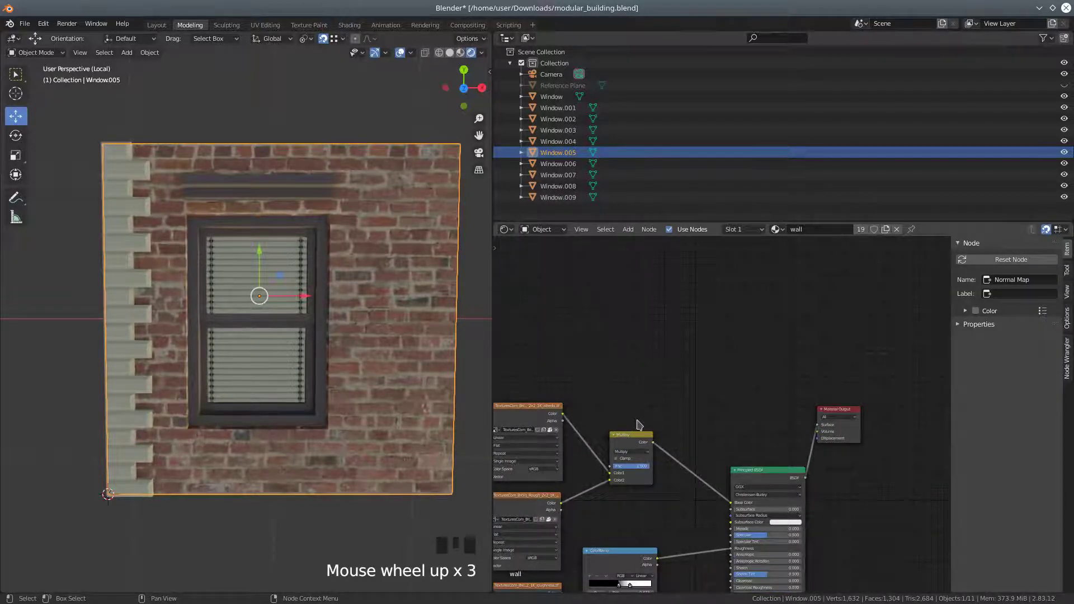
shift+middle_drag(678, 460, 719, 309)
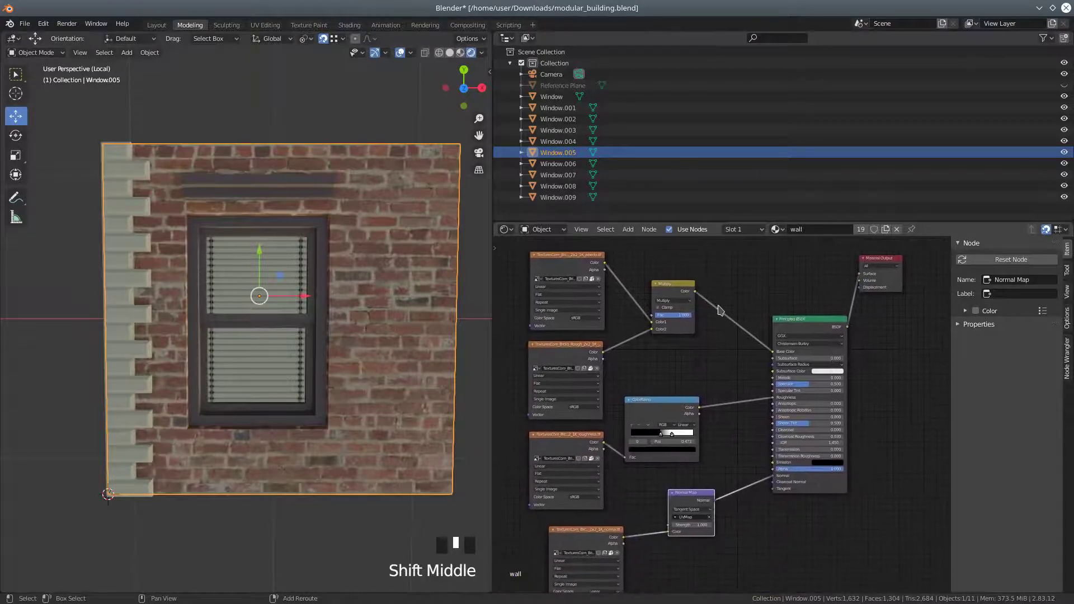
scroll(717, 336, down, 3)
shift+middle_drag(720, 399, 717, 365)
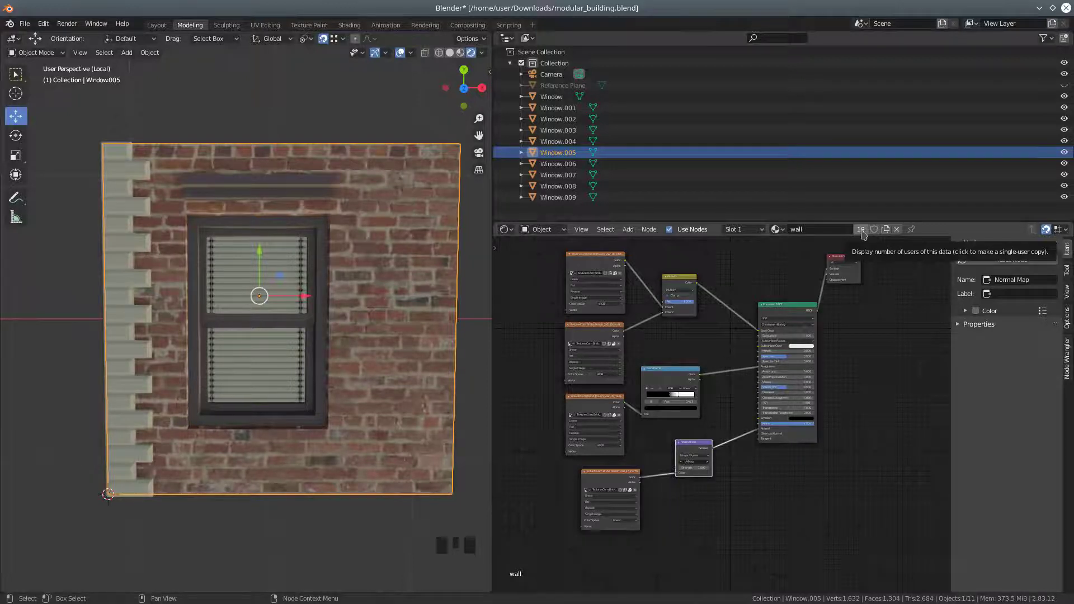
Make the wall material on the brick wall object a single-user copy
click(860, 231)
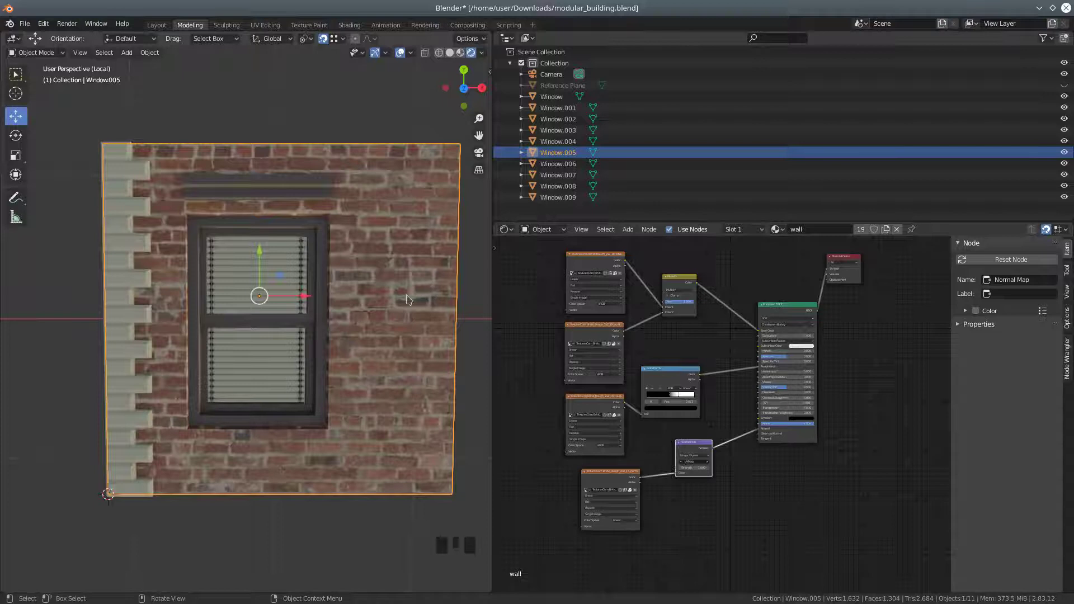
click(862, 230)
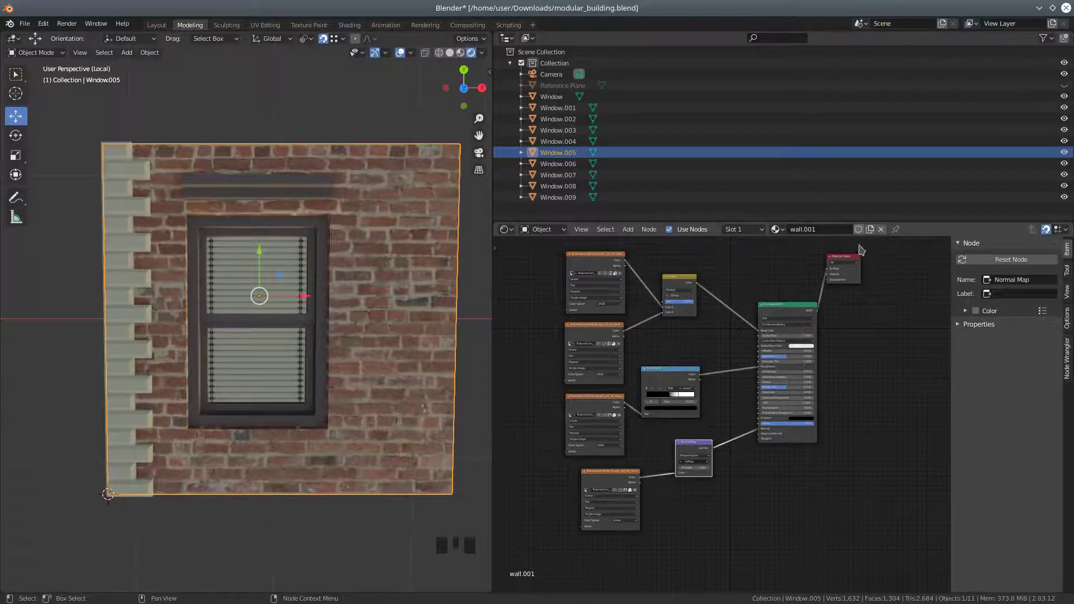
scroll(818, 336, down, 3)
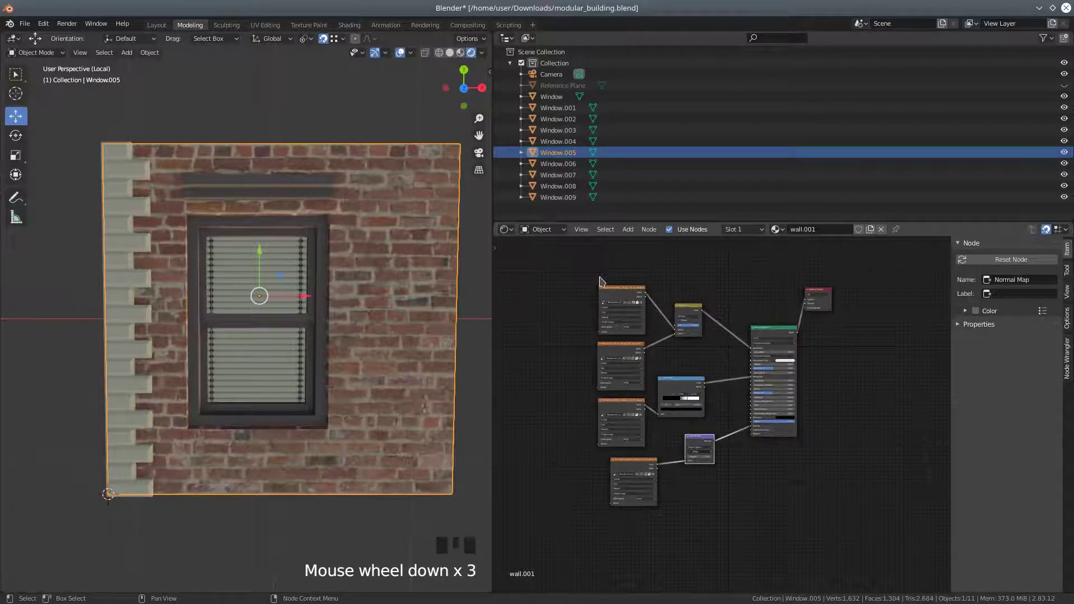
Rename the copied wall material as wall_corner
click(817, 229)
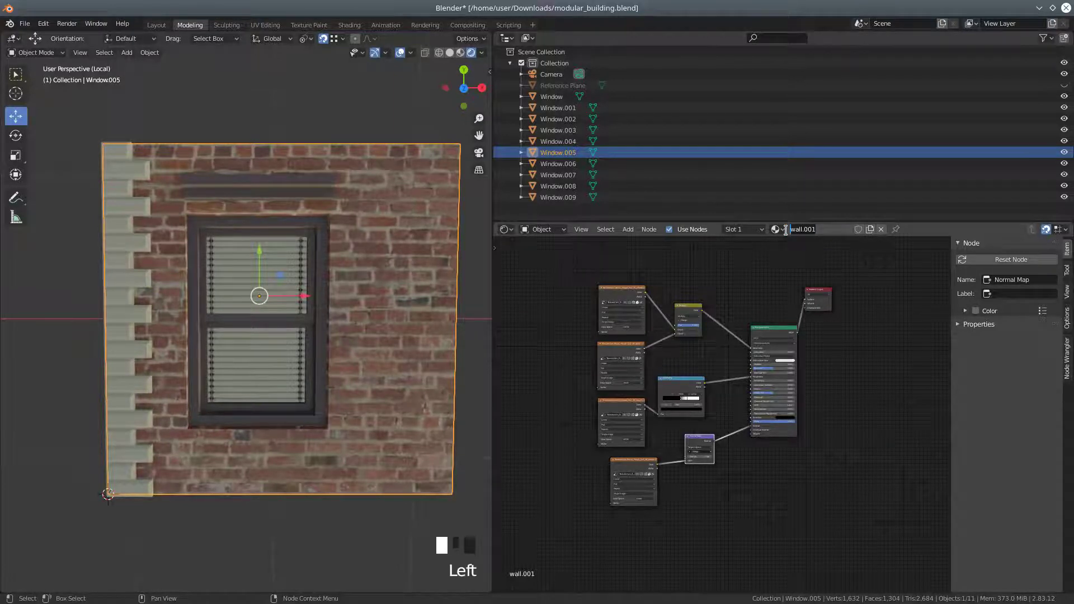
text(corner)
key(Left)
key(Left)
key(Left)
key(Left)
text(wall)
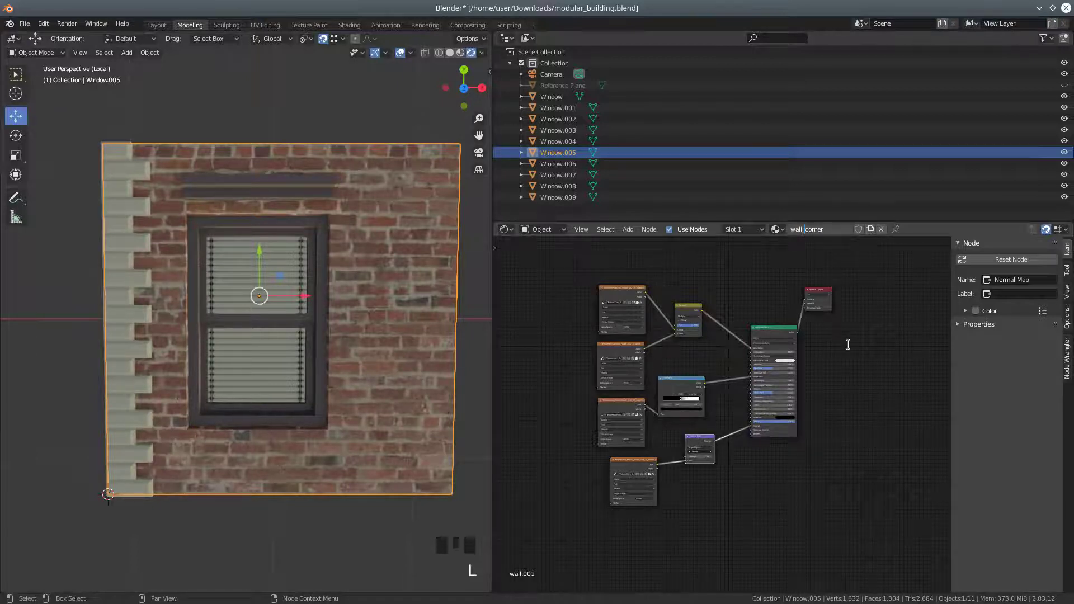
text(_)
key(Return)
Enlarge the Shader Editor by narrowing the 3D viewport to a slim strip and shrinking the Outliner's height
scroll(861, 371, up, 6)
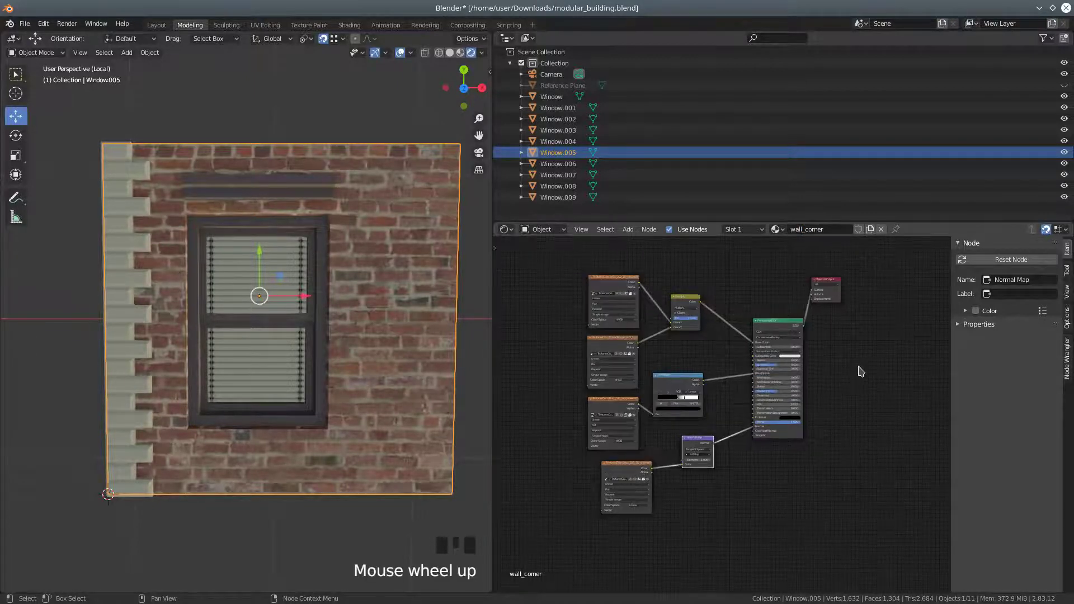
scroll(861, 372, down, 1)
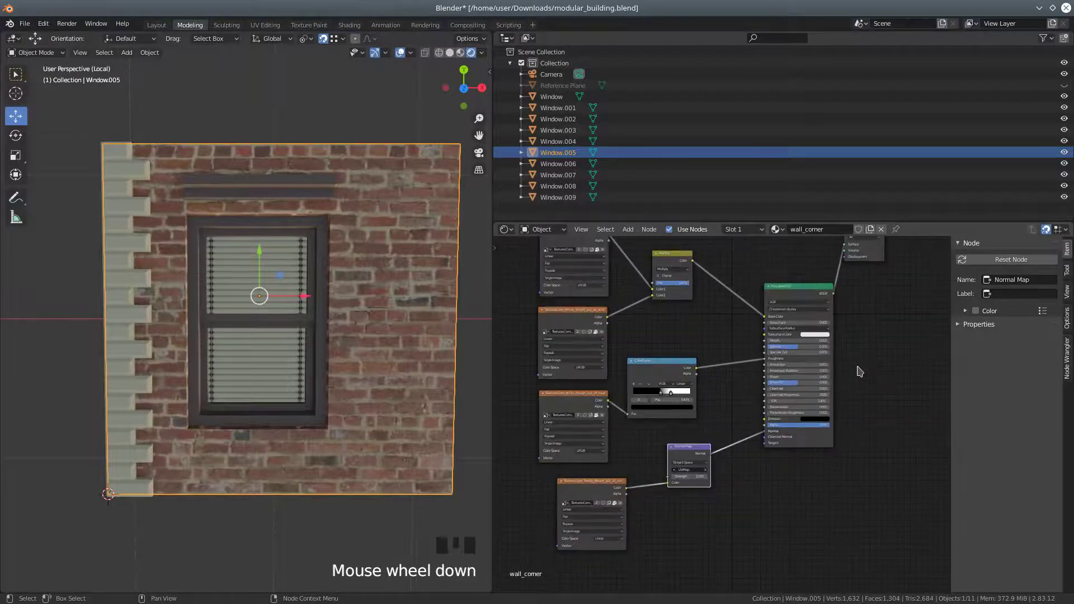
middle_drag(709, 301, 731, 322)
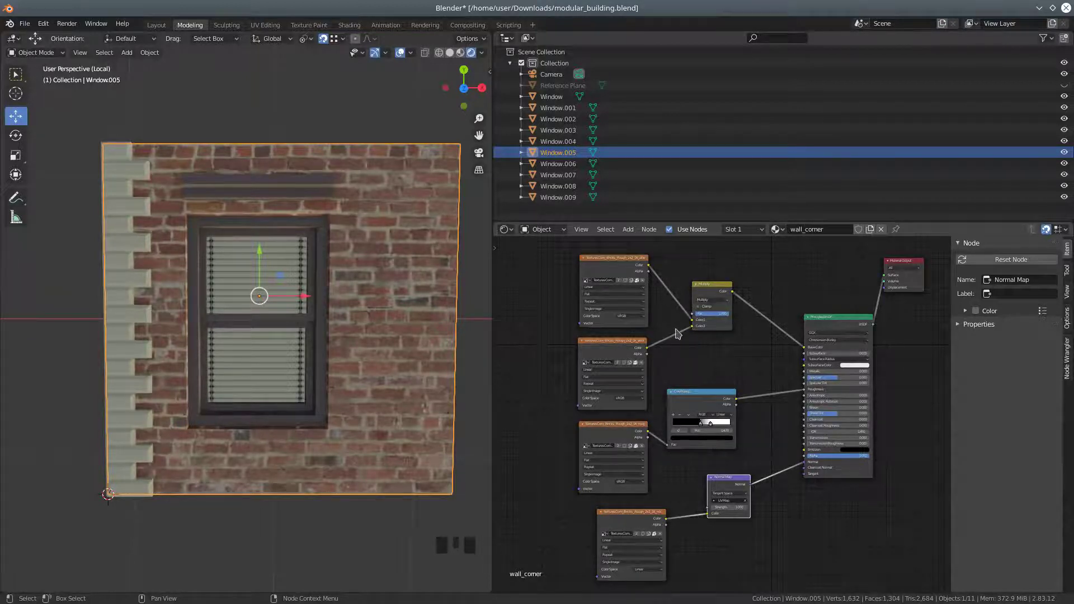
scroll(677, 333, up, 3)
scroll(677, 333, down, 1)
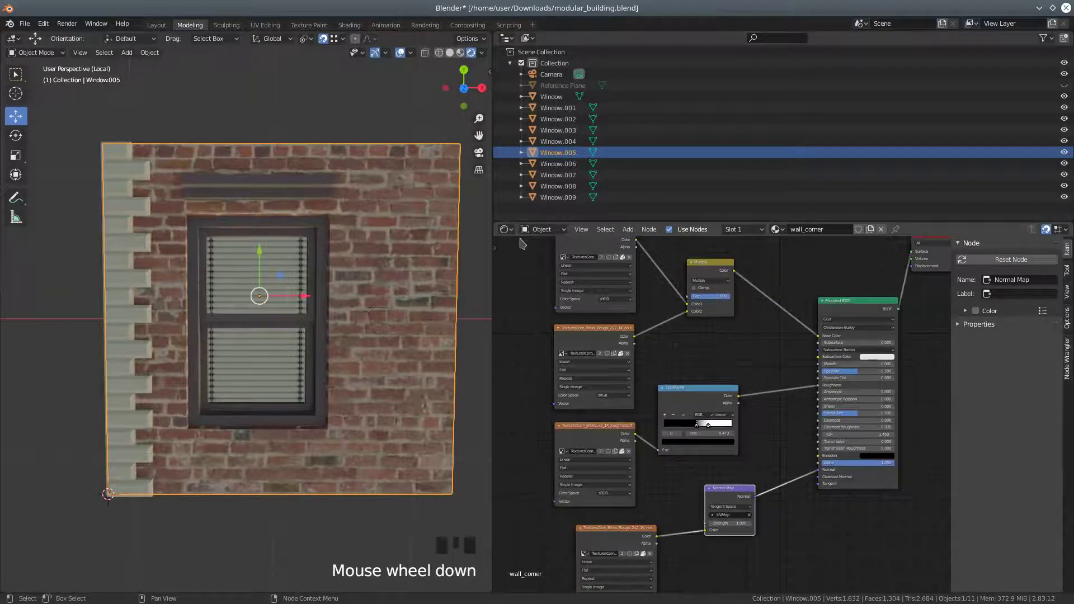
drag(493, 267, 191, 249)
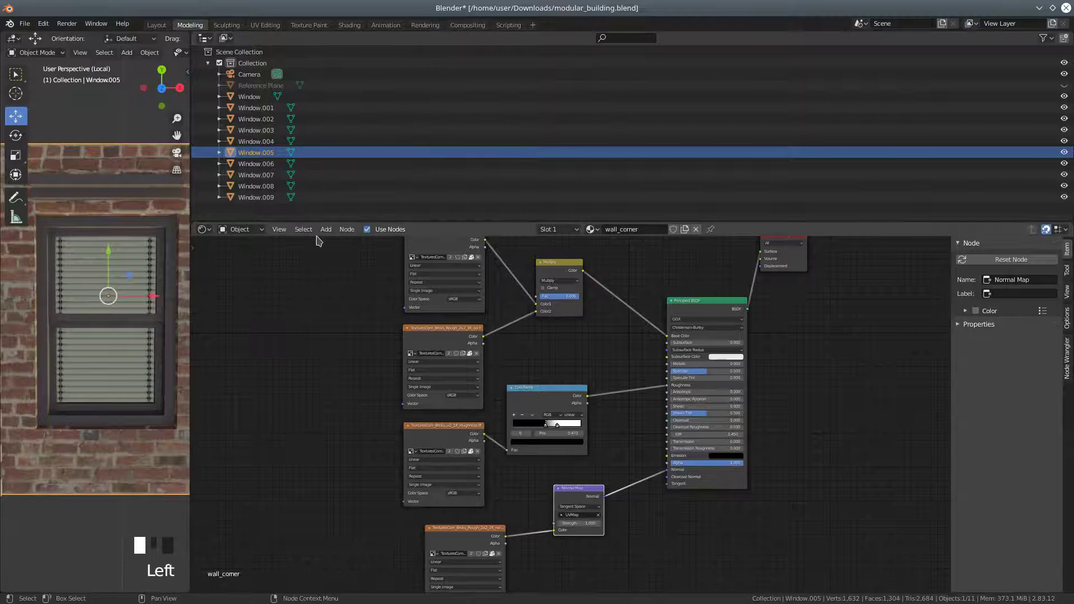
drag(353, 223, 358, 104)
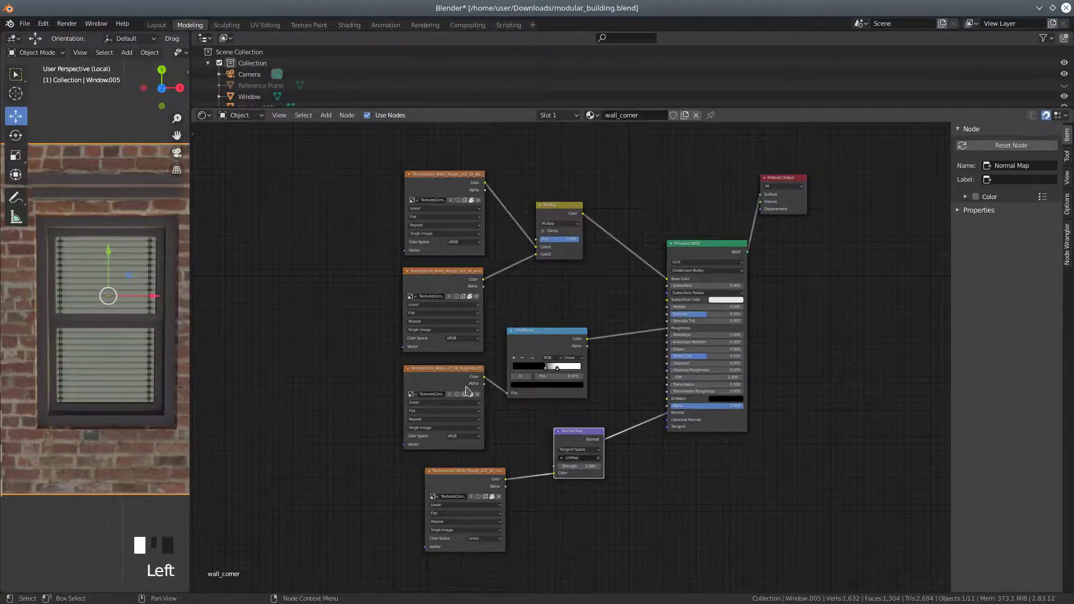
Tidy the wall_corner node tree by repositioning the ColorRamp and Normal Map nodes and aligning the normal image texture with the other texture nodes
scroll(468, 390, up, 4)
scroll(468, 390, down, 2)
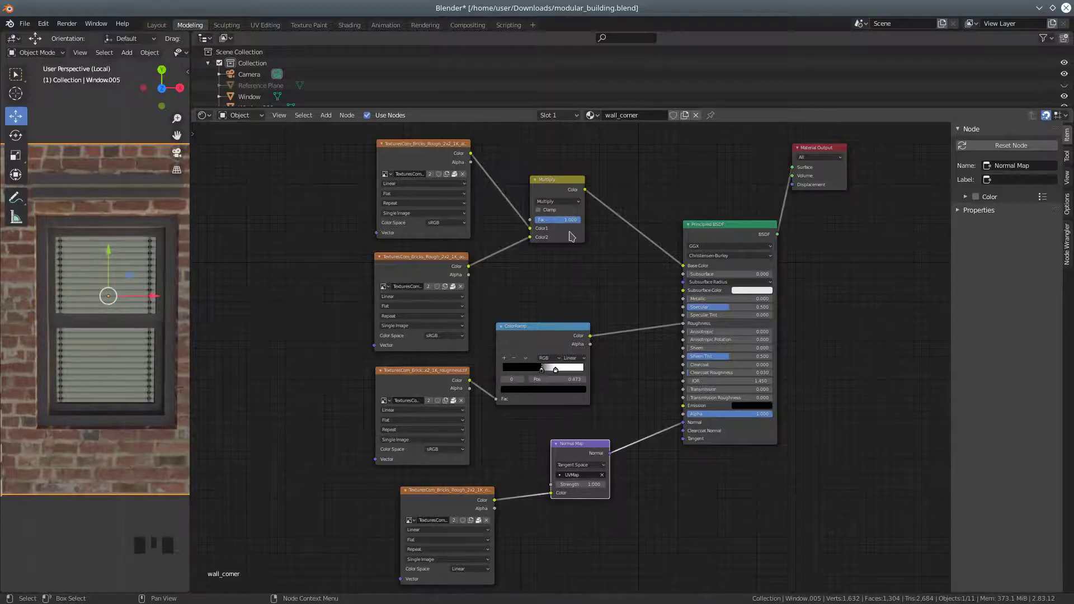
drag(547, 336, 572, 331)
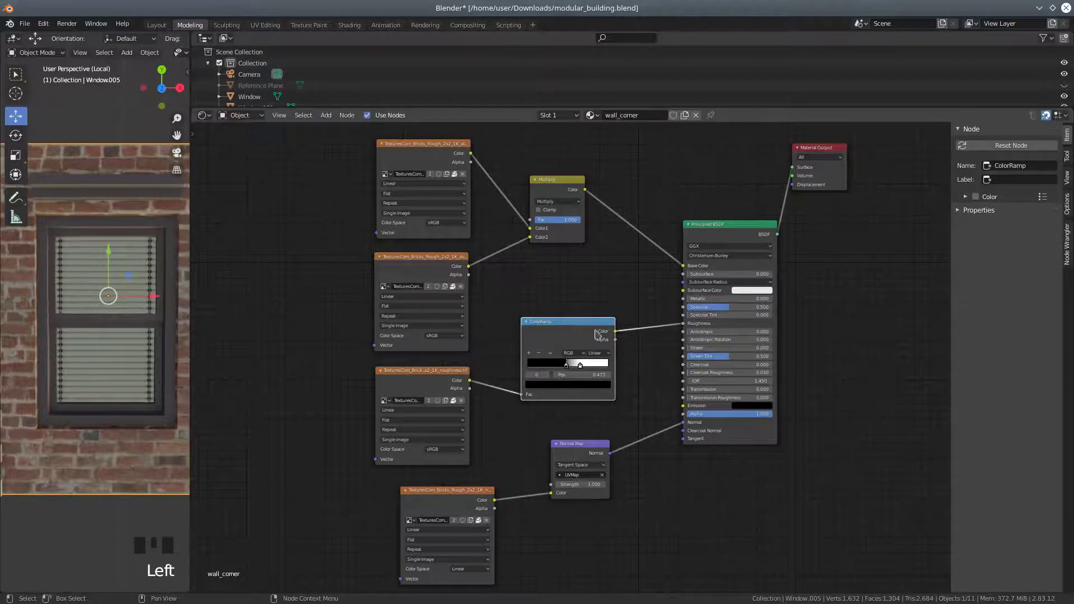
drag(601, 445, 594, 449)
drag(471, 500, 444, 496)
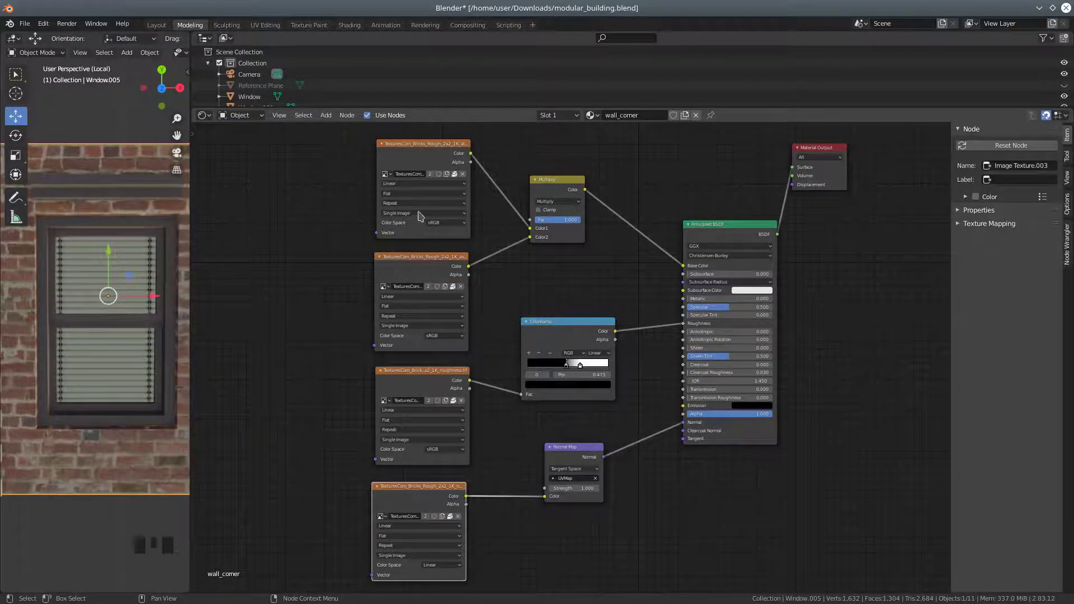
middle_drag(321, 199, 371, 204)
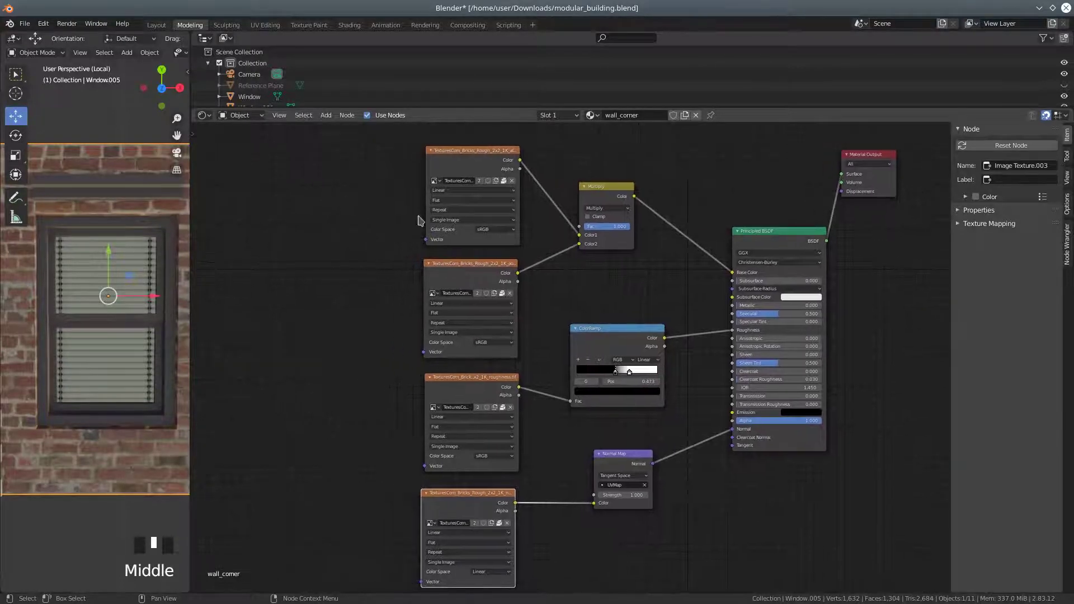
scroll(399, 219, down, 2)
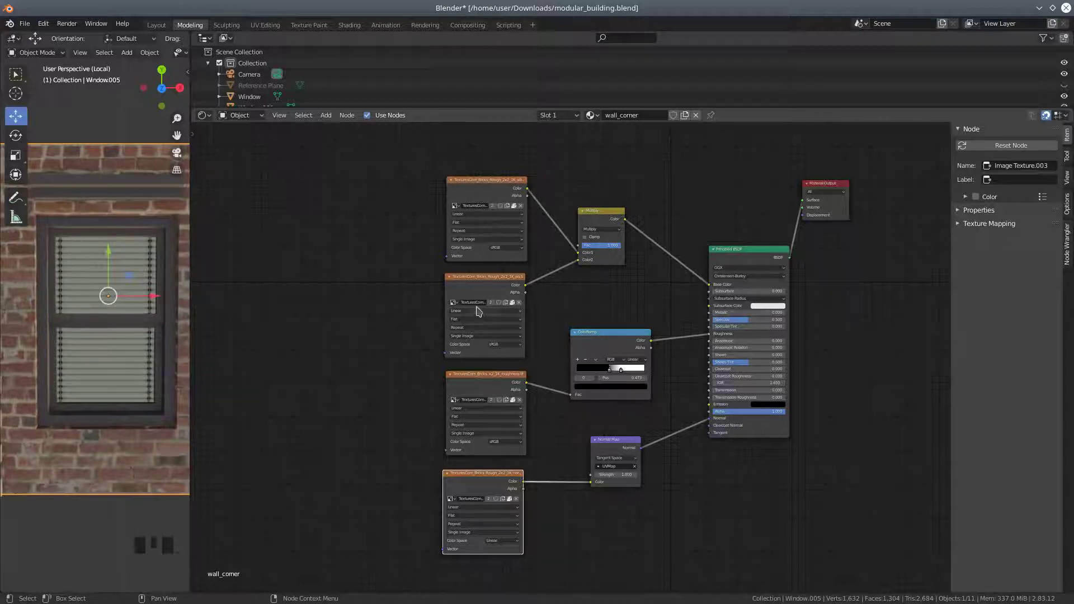
Delete the Multiply mix node and nudge the second brick Image Texture node slightly
click(454, 302)
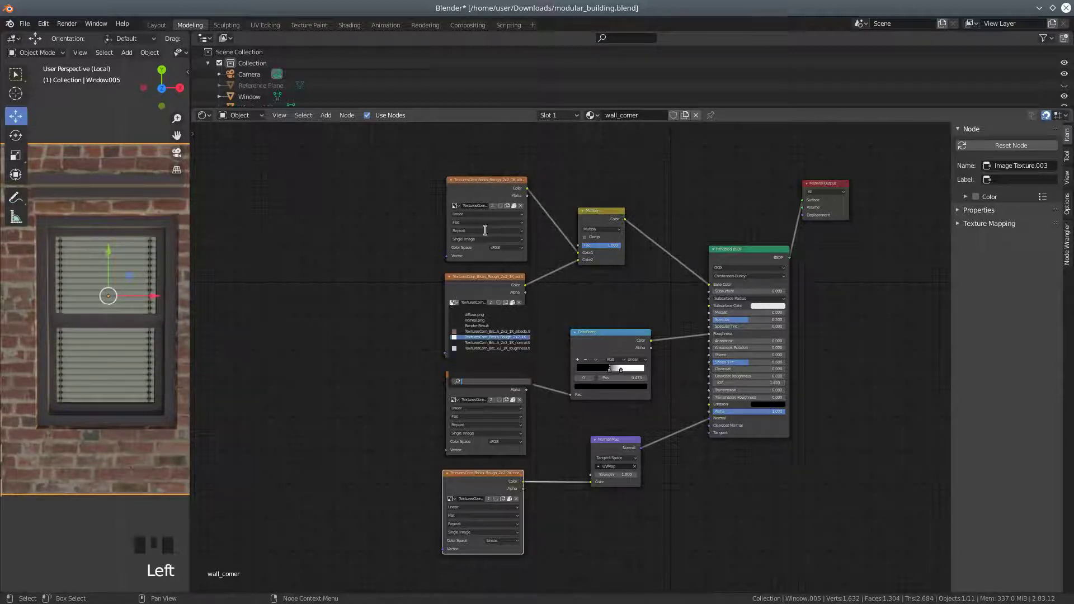
click(610, 218)
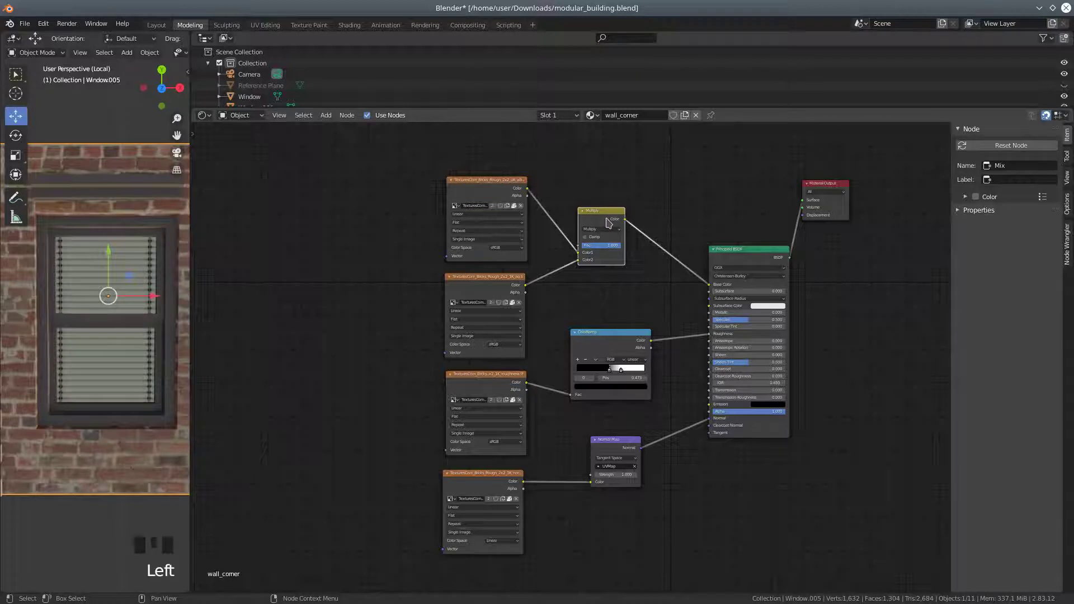
key(Delete)
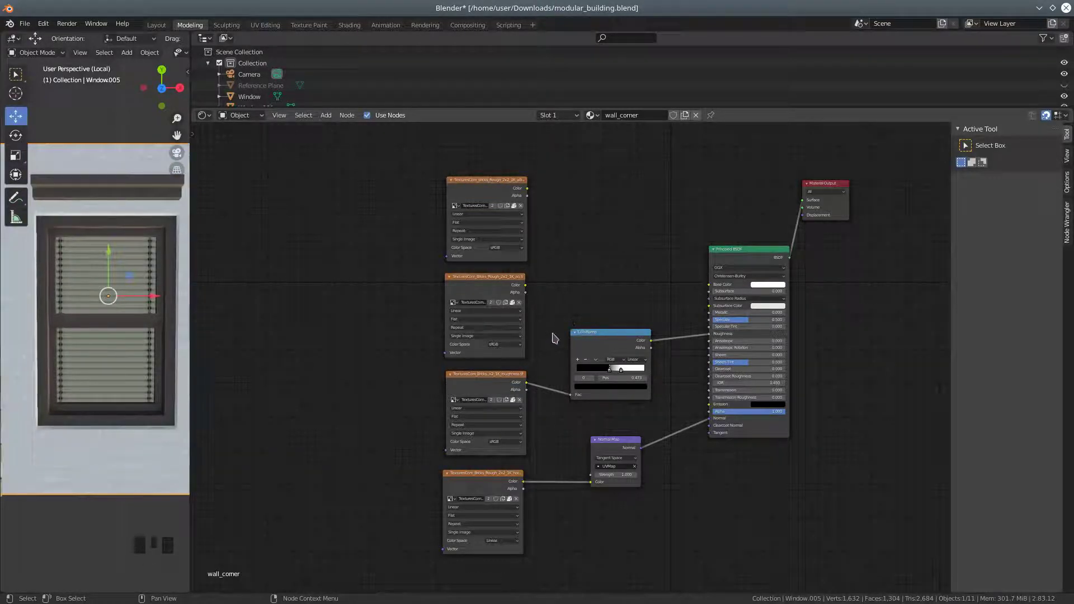
scroll(554, 340, up, 2)
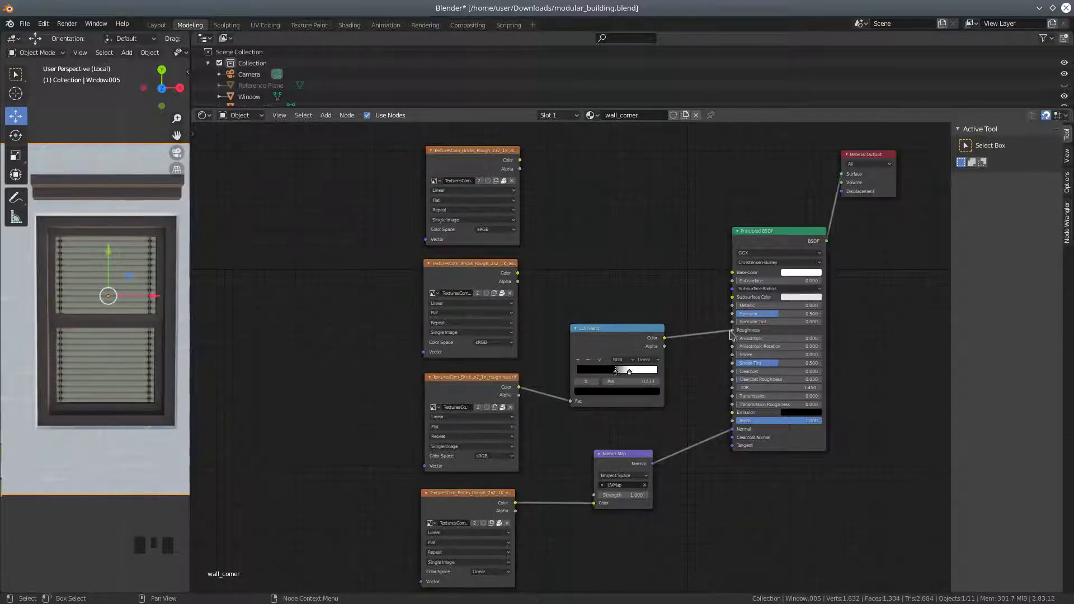
click(616, 463)
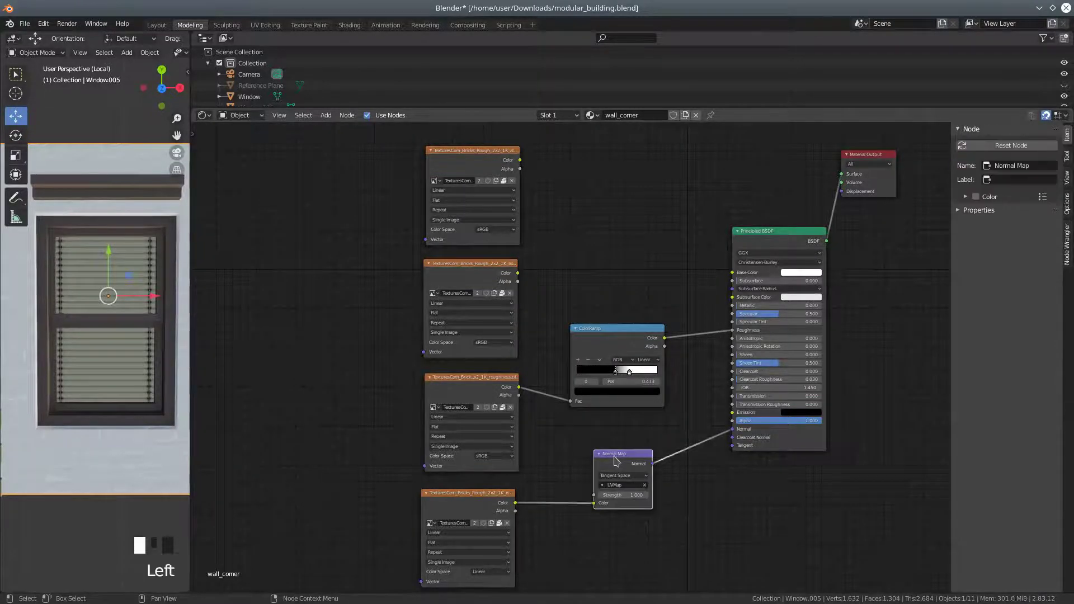
scroll(516, 246, up, 1)
drag(487, 259, 492, 260)
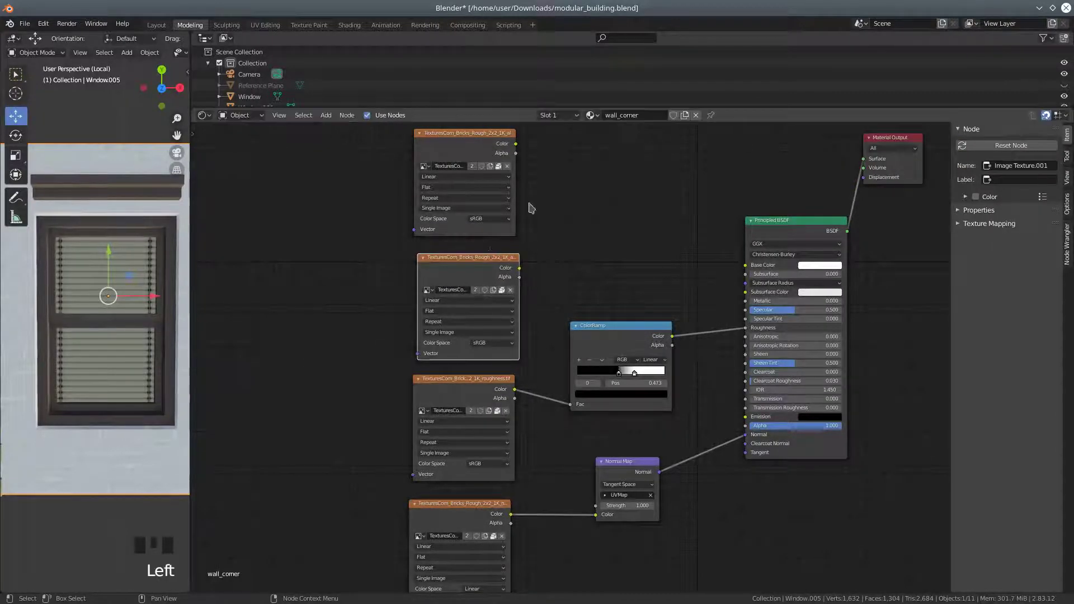
Clear the brick image from the top Image Texture node and browse Downloads/textures/textures as thumbnails for a replacement
click(508, 168)
click(499, 169)
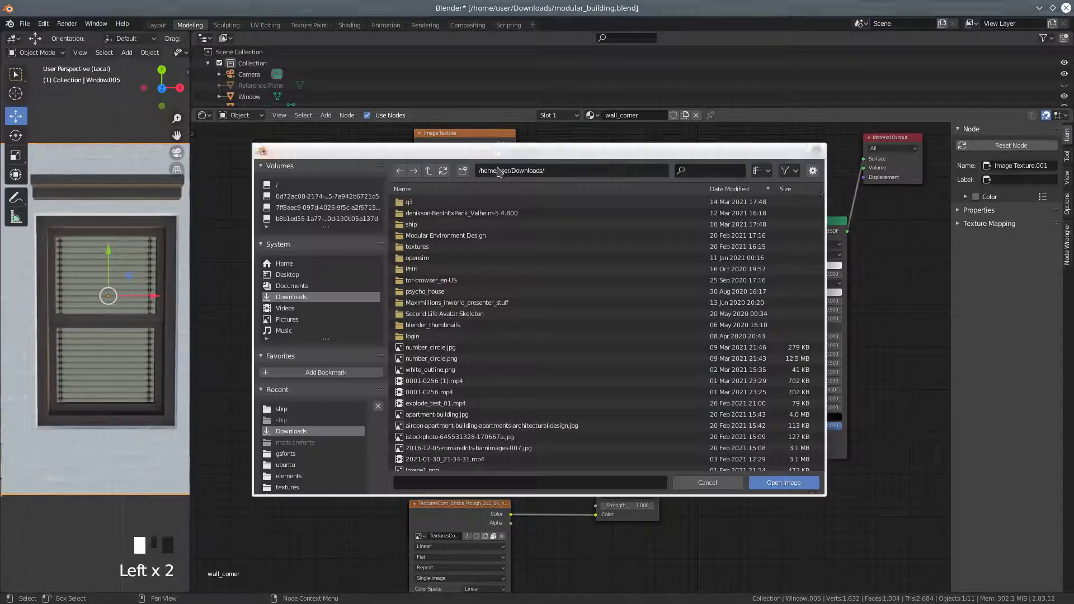
double_click(431, 251)
double_click(426, 202)
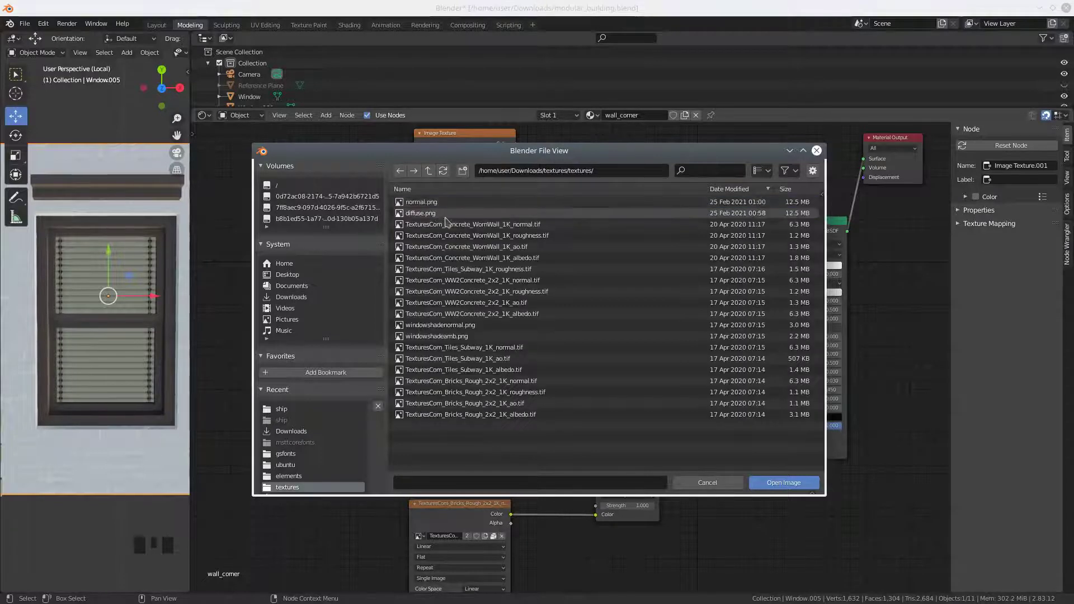
click(796, 173)
click(768, 171)
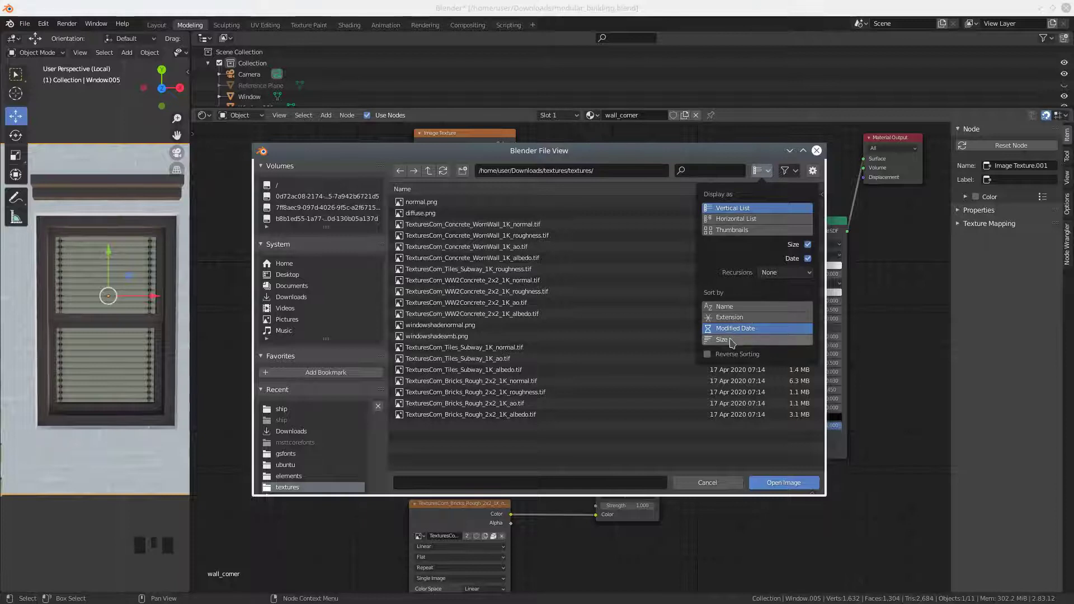
click(733, 231)
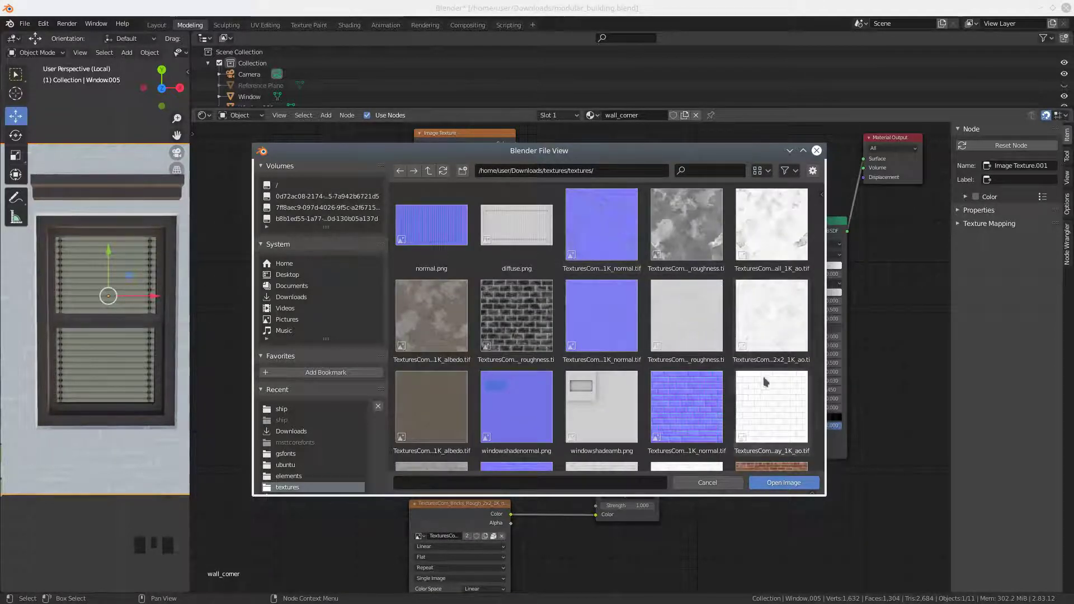
drag(564, 156, 566, 150)
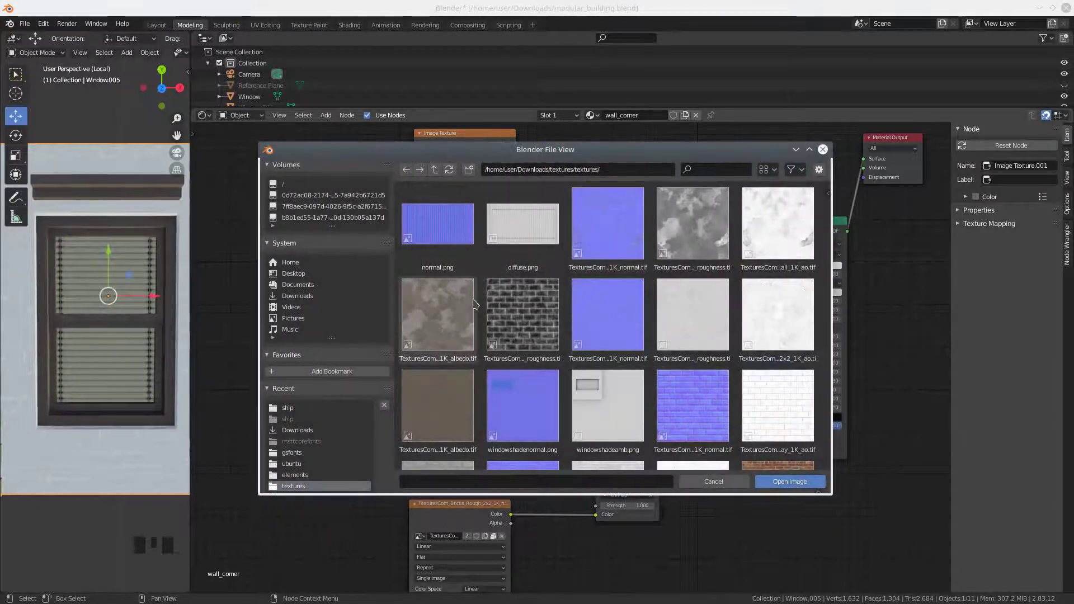
Load TexturesCom_Concrete_WornWall_1K_albedo.tif into the top Image Texture node and connect its Color output to the Principled BSDF's Base Color
click(456, 306)
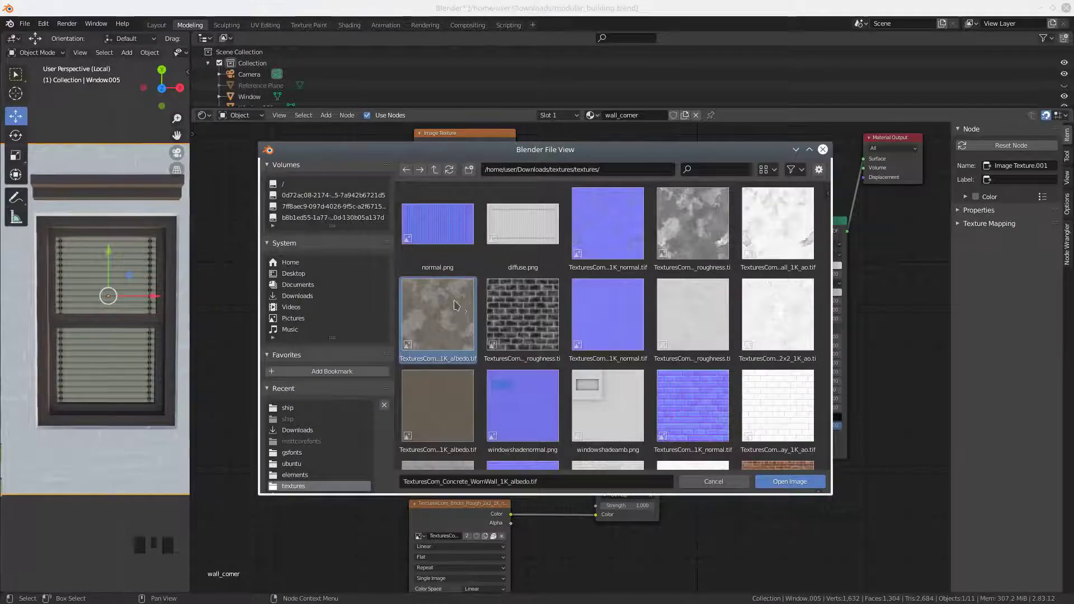
click(782, 486)
drag(516, 144, 746, 267)
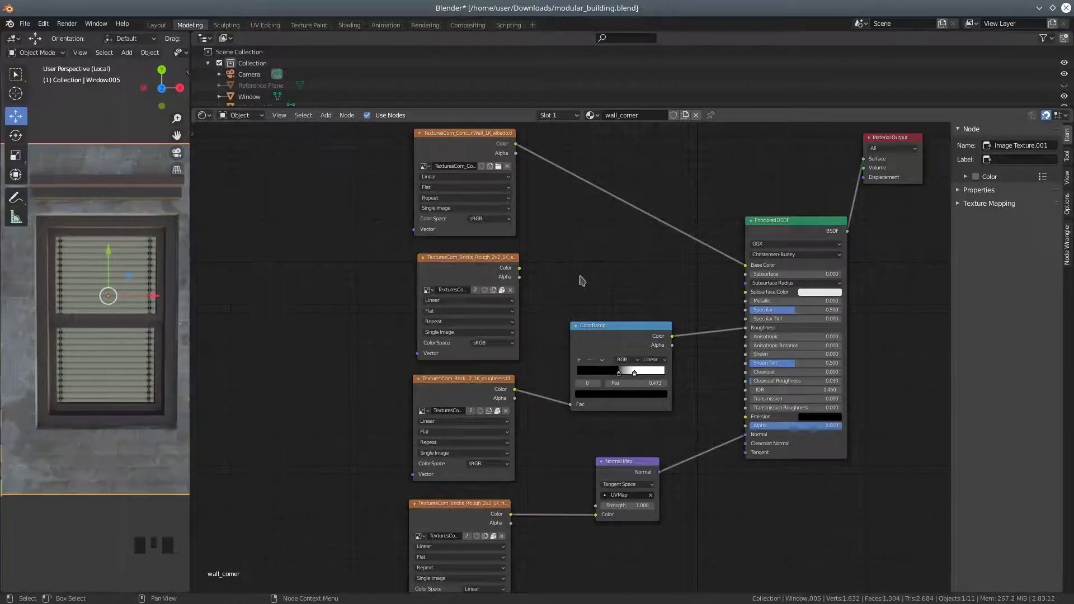
Clear the brick images from the other three Image Texture nodes and move the unconnected one aside, beside the albedo node
scroll(312, 250, down, 3)
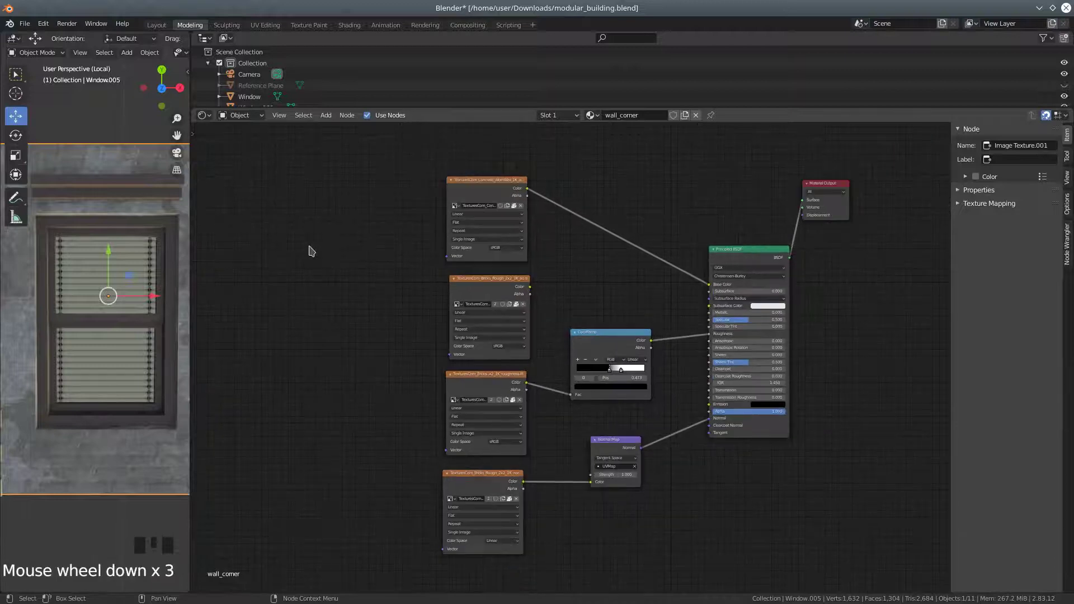
scroll(314, 250, up, 3)
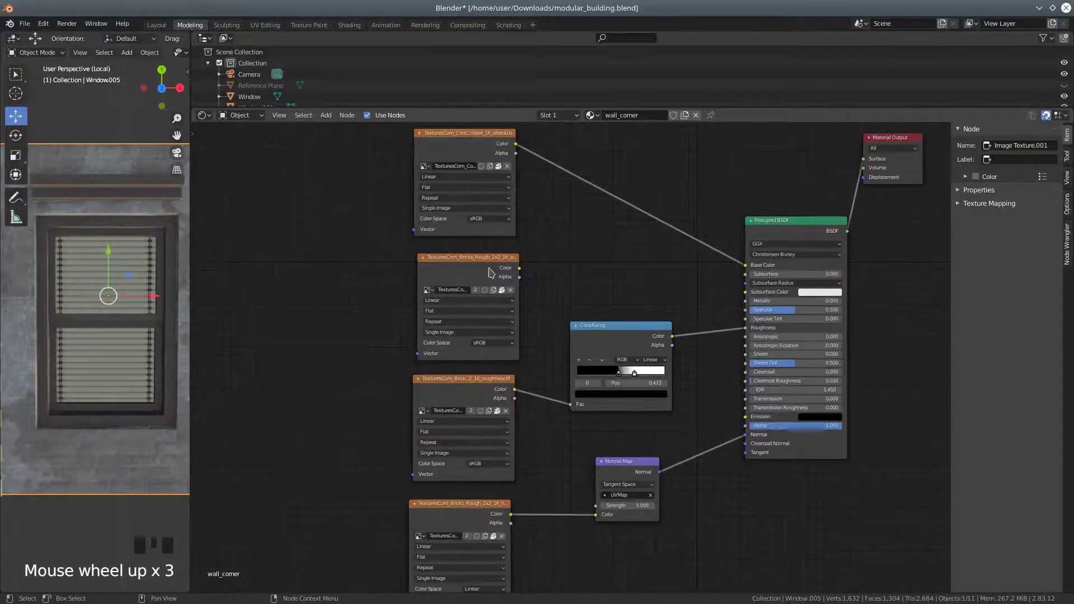
click(510, 291)
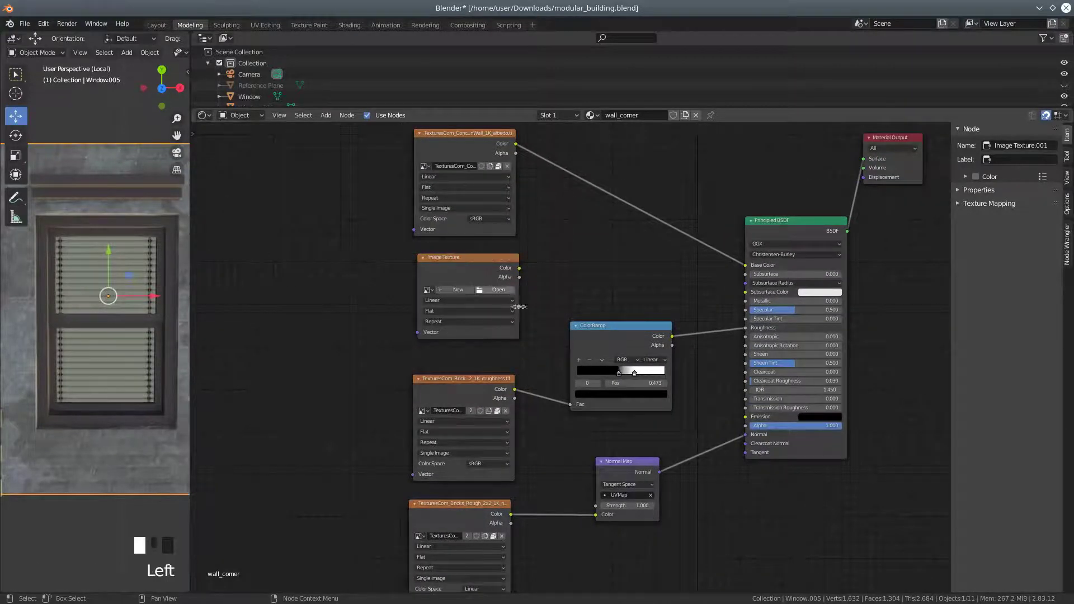
click(506, 412)
click(502, 536)
drag(487, 261, 334, 185)
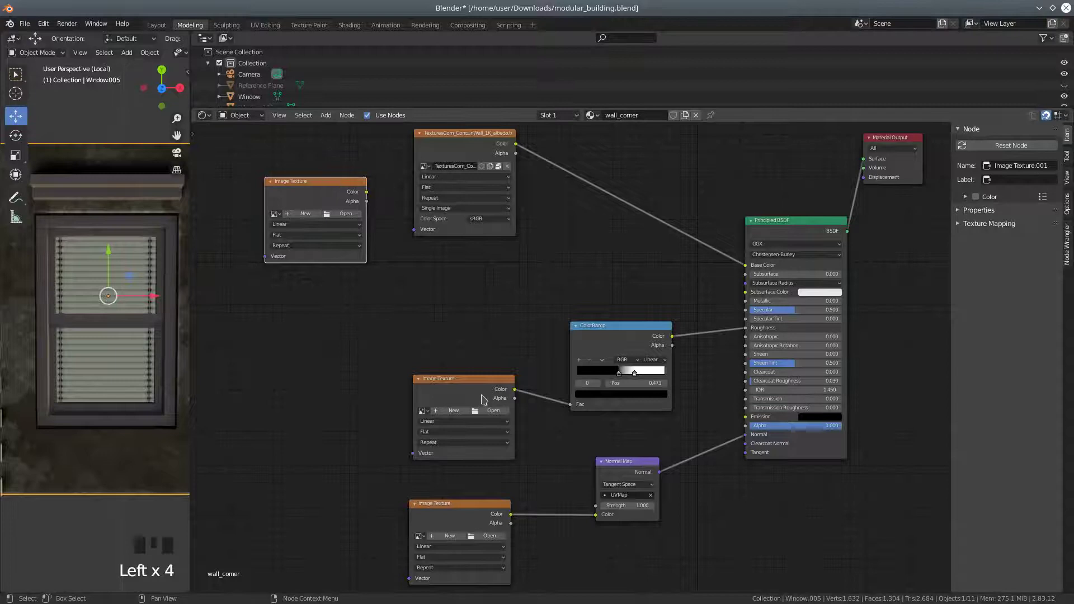
Move the ColorRamp's Image Texture node up beneath the albedo node and load TexturesCom_Concrete_WornWall_1K_roughness.tif into it
drag(479, 385, 487, 280)
click(494, 298)
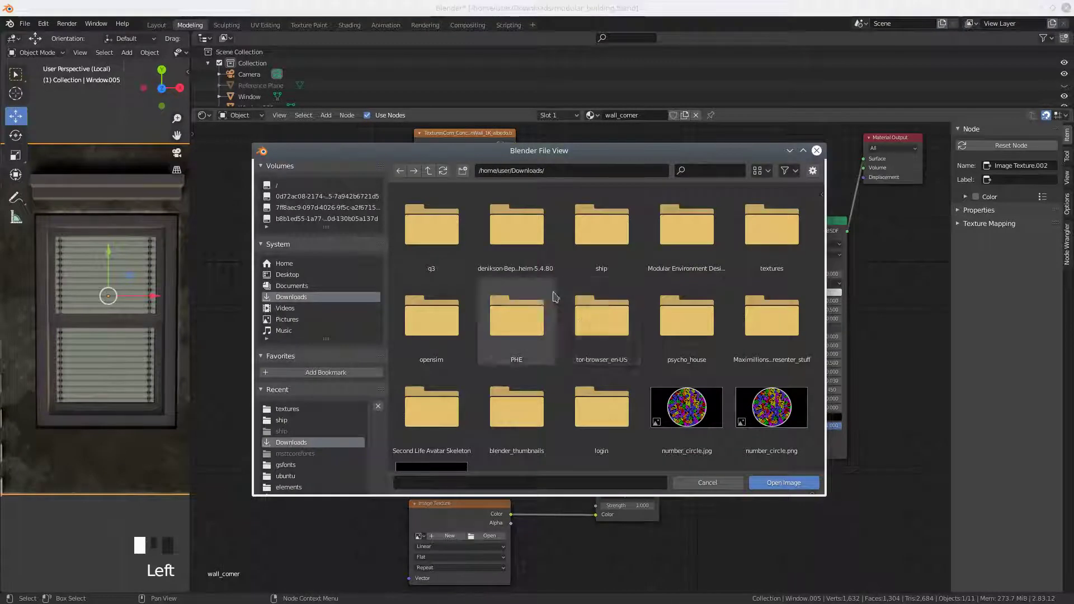
double_click(772, 229)
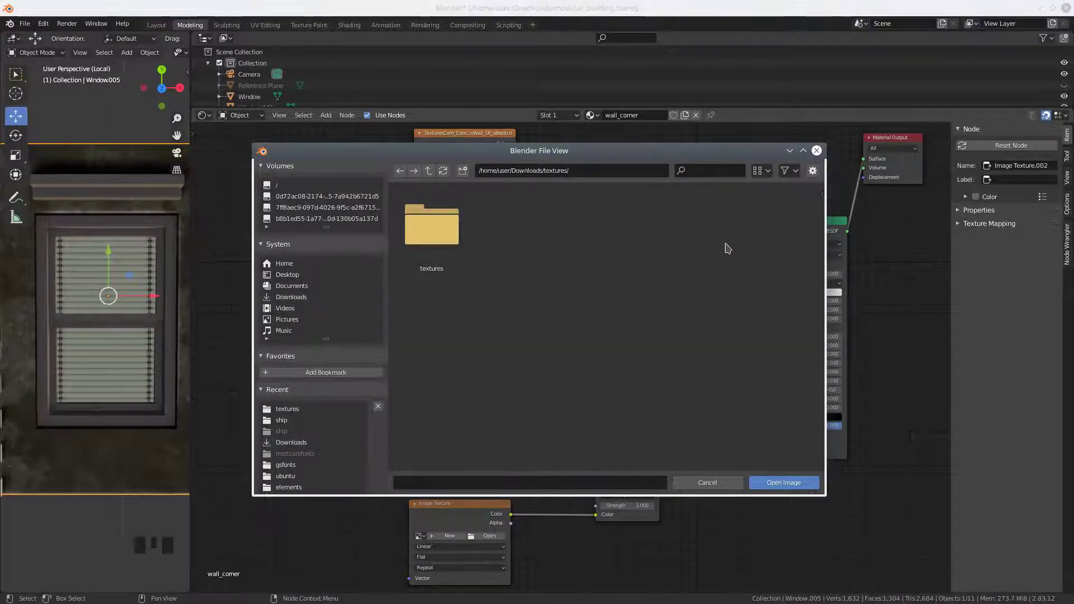
double_click(443, 235)
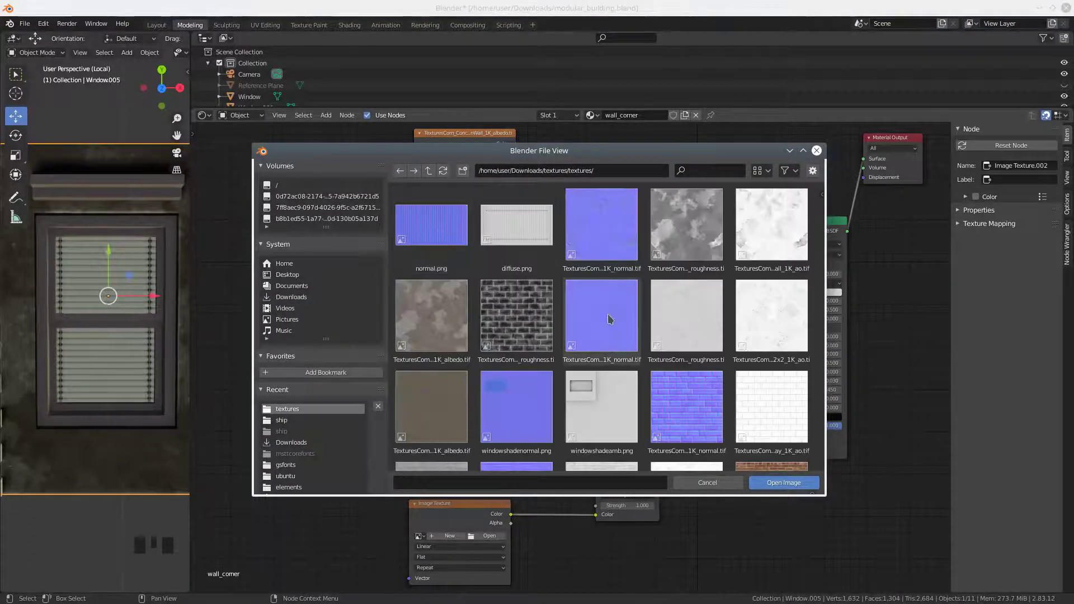
click(698, 250)
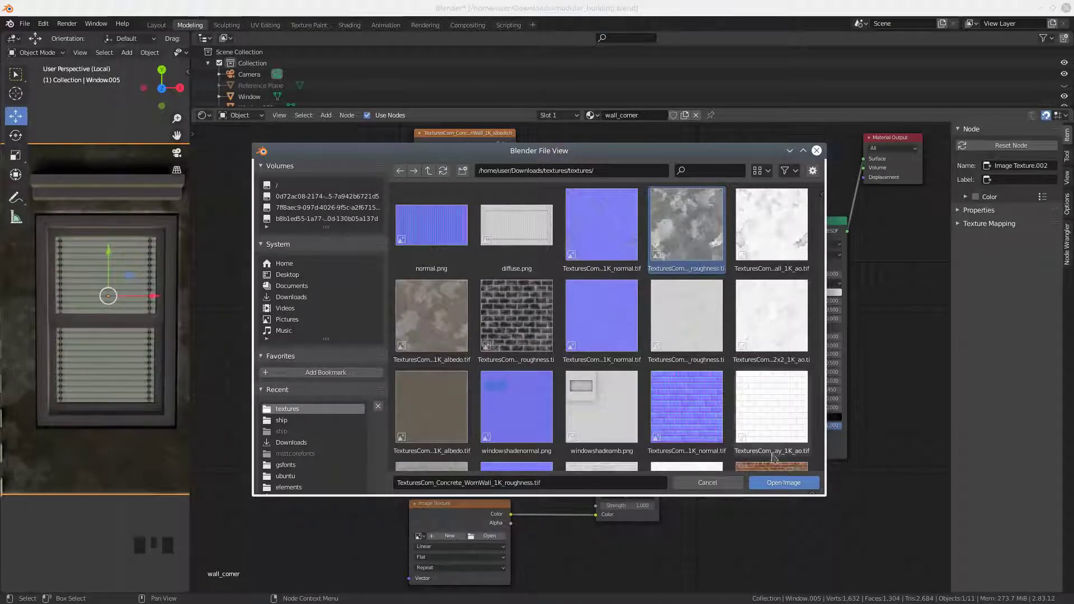
click(783, 483)
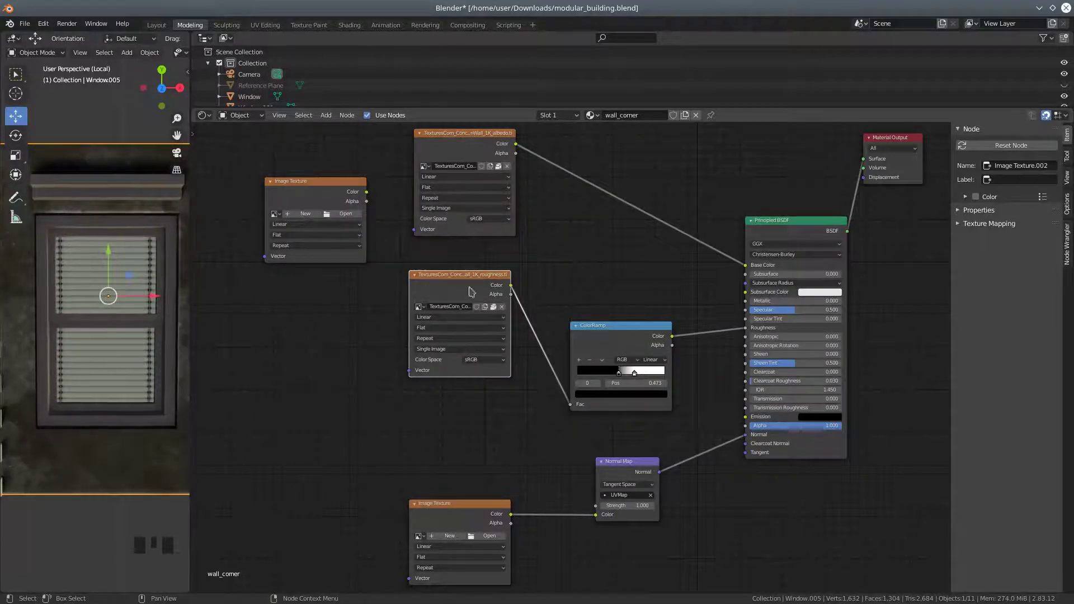
Move the ColorRamp node up beside the roughness texture and shift its black stop to position 0.345
drag(637, 339, 623, 265)
mouse_move(611, 314)
mouse_down()
mouse_move(568, 319)
mouse_move(621, 318)
mouse_move(599, 318)
mouse_up()
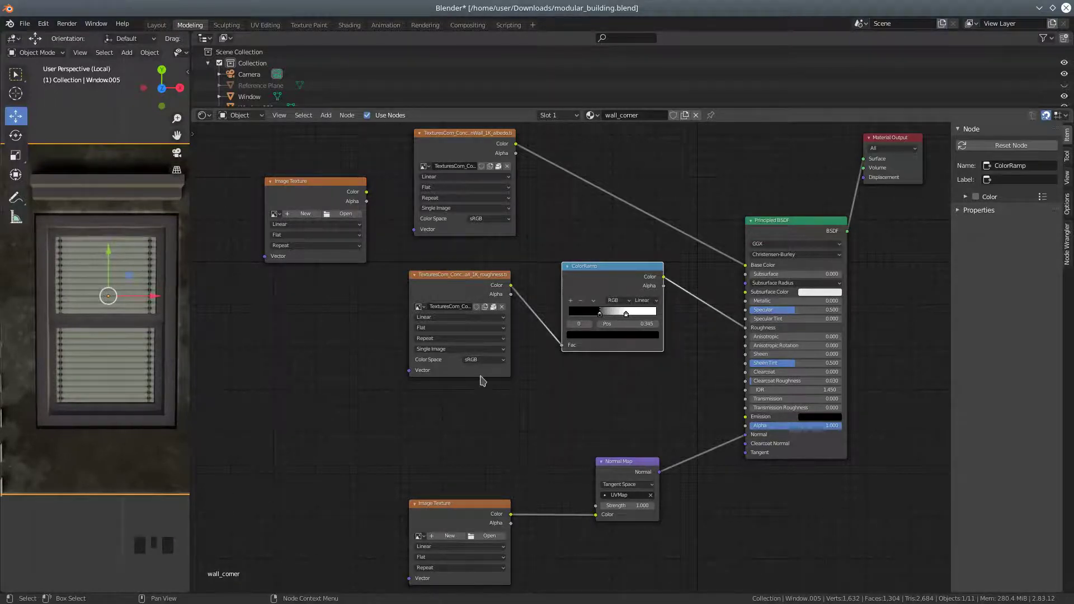
Move the Normal Map's Image Texture node up beneath the roughness node and load TexturesCom_Concrete_WornWall_1K_normal.tif from Downloads/textures/textures into it
drag(473, 503, 473, 412)
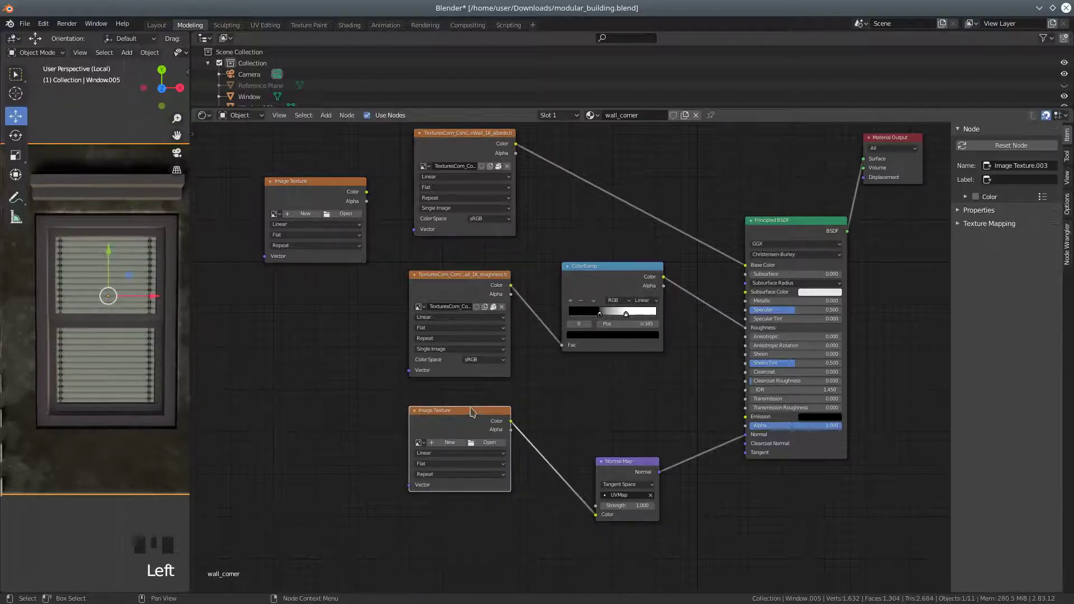
click(491, 444)
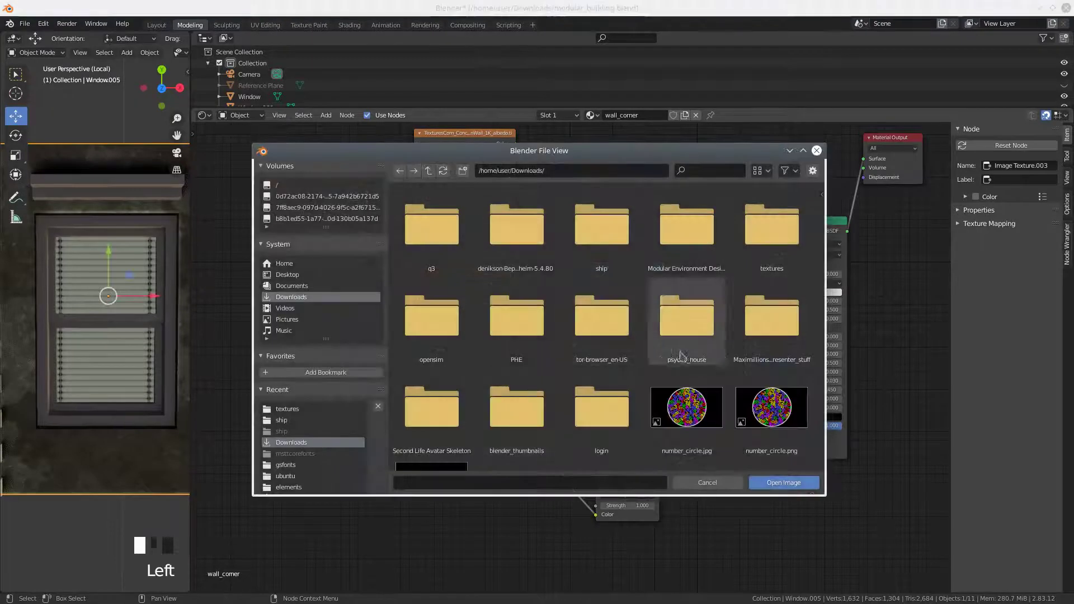
double_click(761, 227)
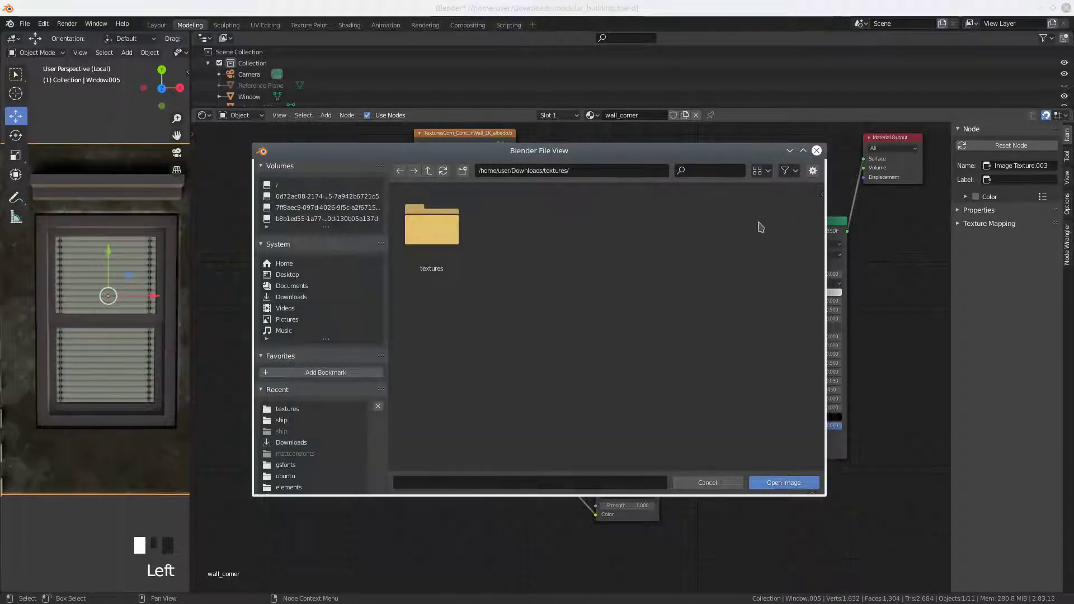
double_click(441, 239)
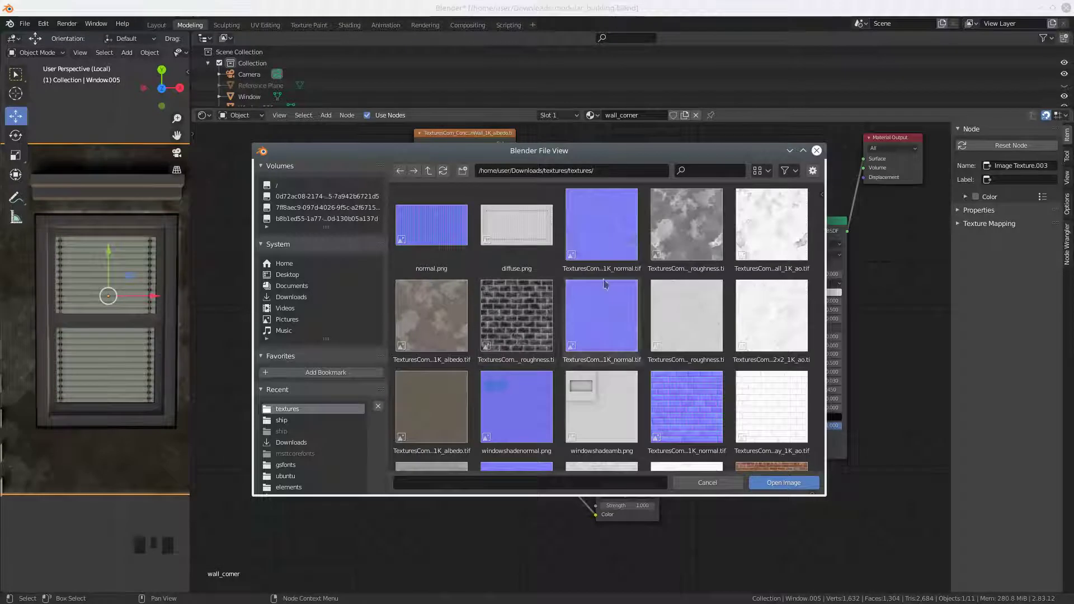
click(610, 241)
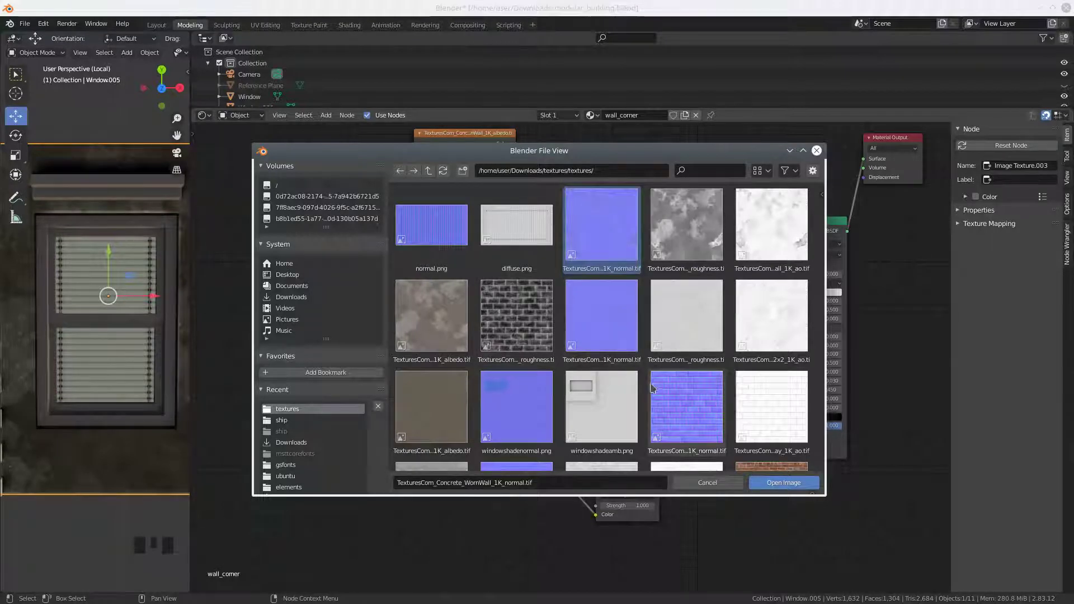
click(762, 487)
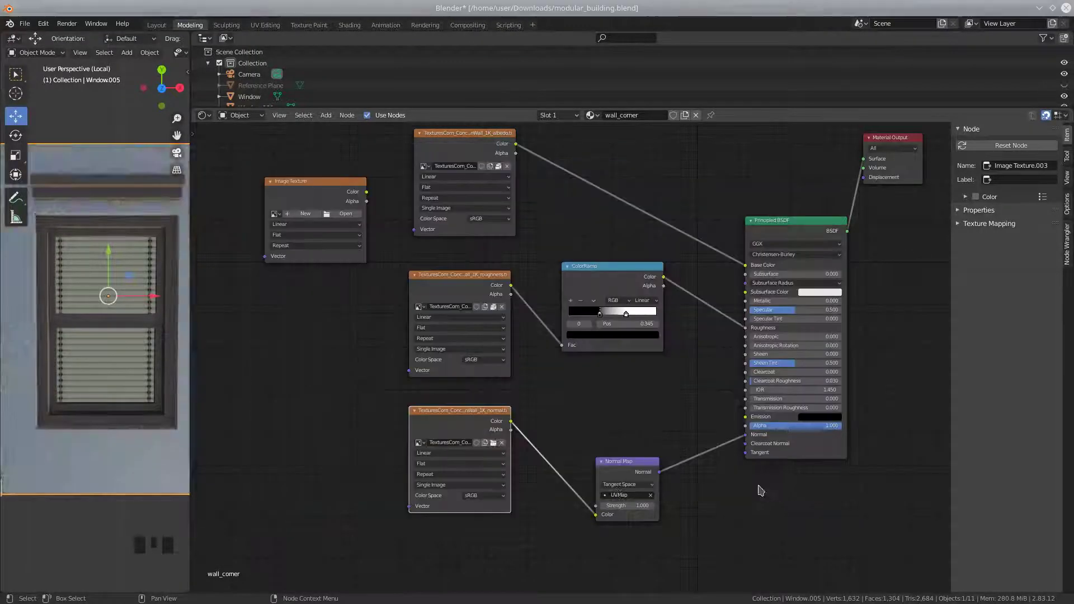
Space out the node rows by repositioning the normal texture, Normal Map, ColorRamp and roughness texture nodes beneath the albedo node
drag(624, 466, 591, 423)
drag(602, 274, 623, 288)
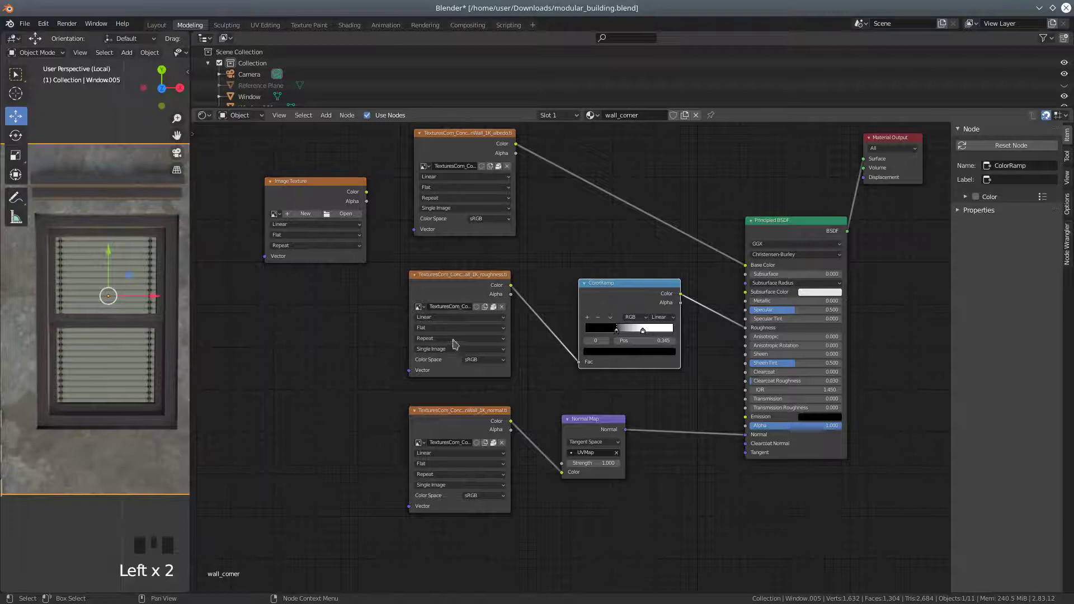
drag(472, 417, 475, 472)
drag(605, 426, 622, 469)
click(634, 287)
drag(634, 287, 642, 330)
drag(474, 285, 481, 309)
Delete the unconnected empty Image Texture node
click(332, 202)
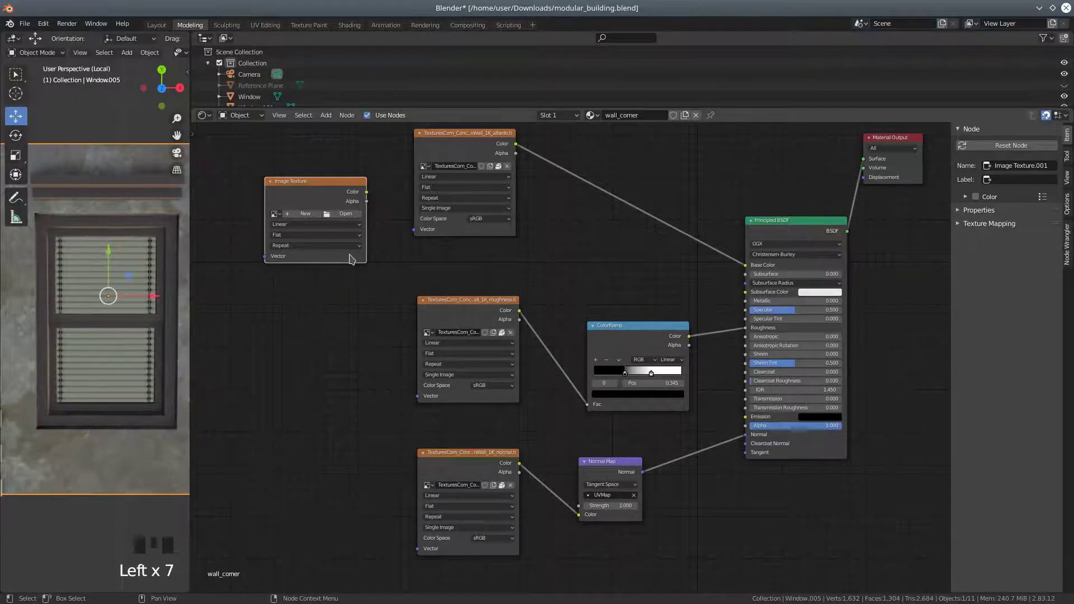
key(Delete)
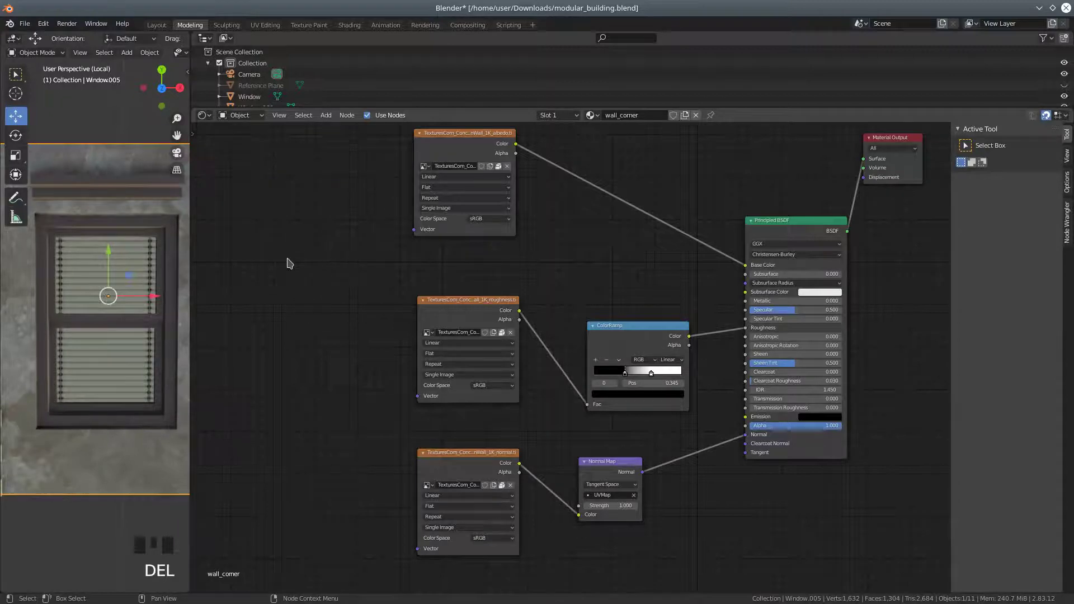
scroll(289, 263, down, 3)
mouse_move(290, 295)
shift+middle_down()
mouse_move(396, 307)
mouse_move(300, 300)
shift+middle_up()
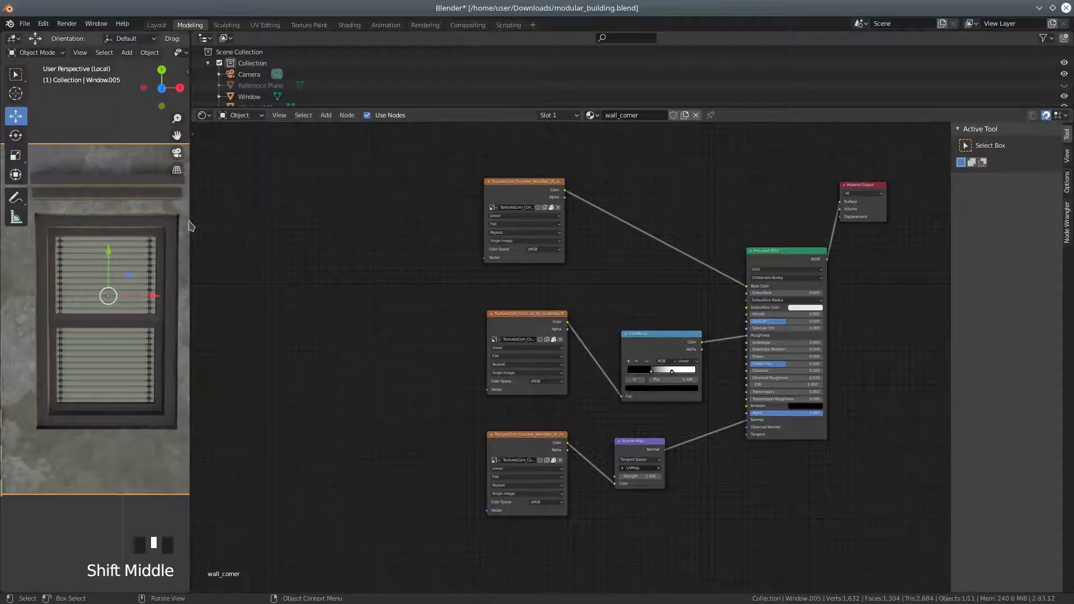
Widen the 3D viewport to show the whole wall module and switch the node area to the Properties editor
drag(192, 222, 539, 251)
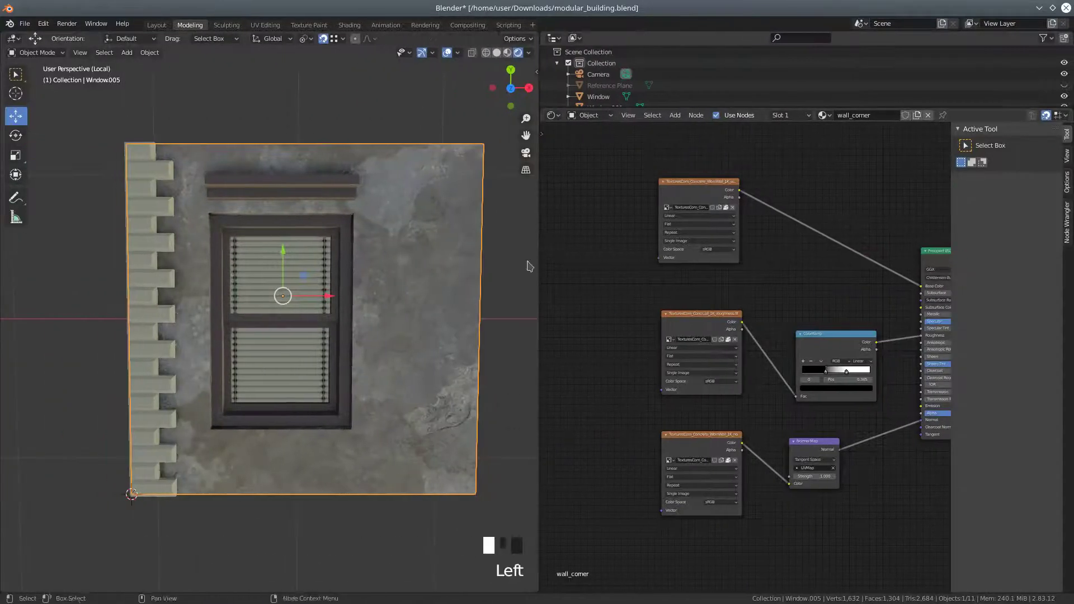
middle_drag(357, 413, 360, 390)
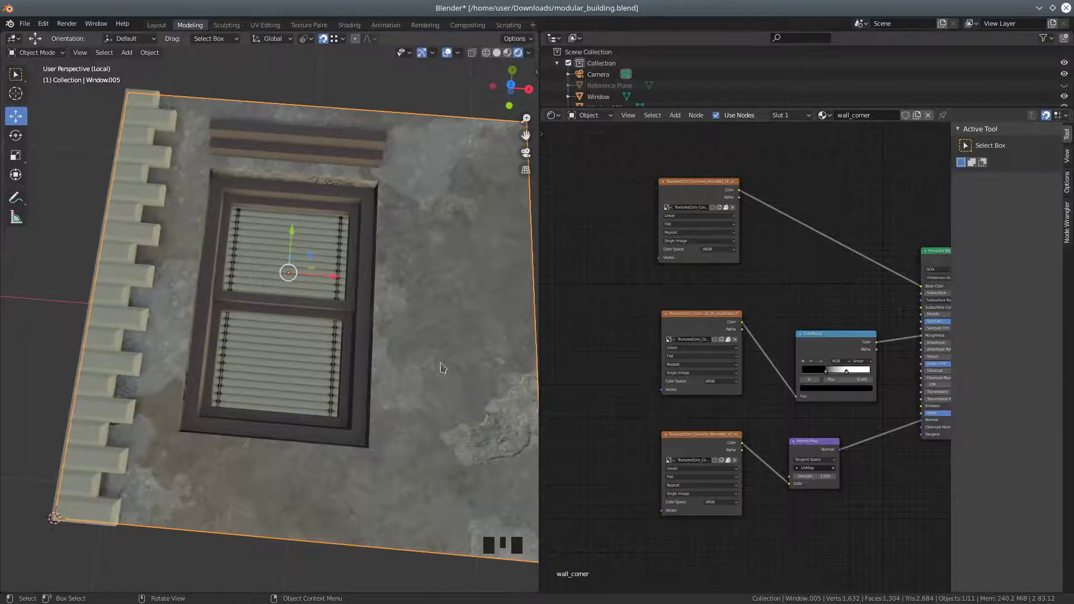
scroll(679, 328, down, 3)
scroll(678, 328, down, 1)
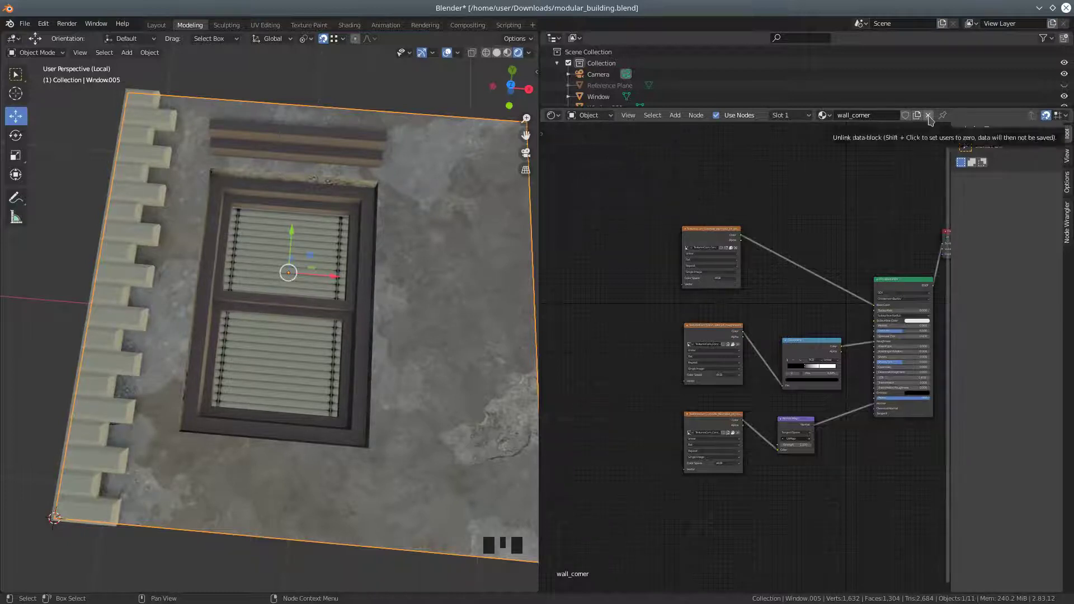
click(553, 116)
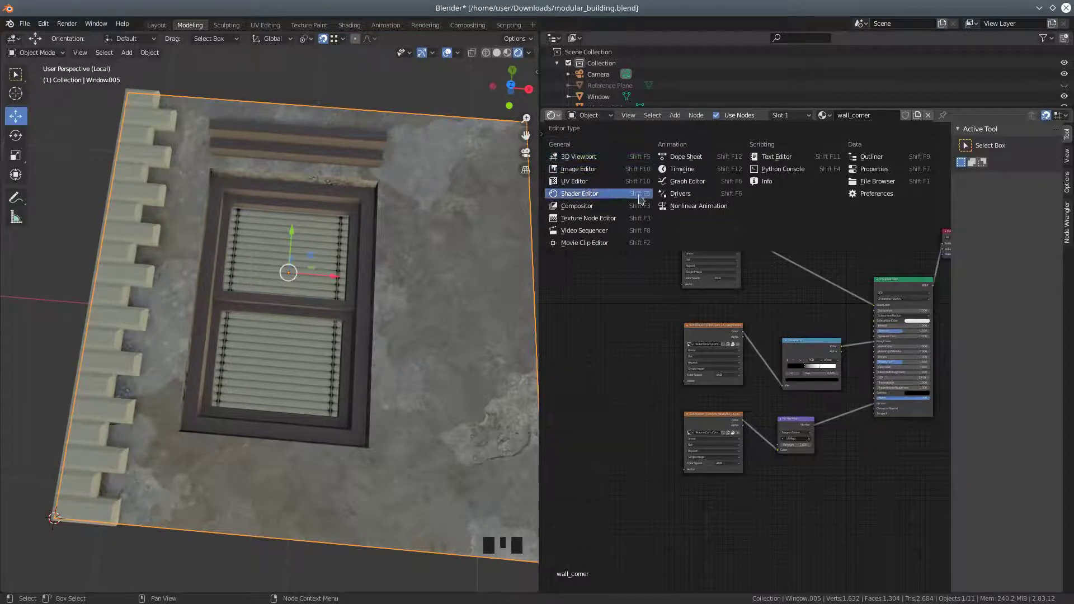
click(871, 169)
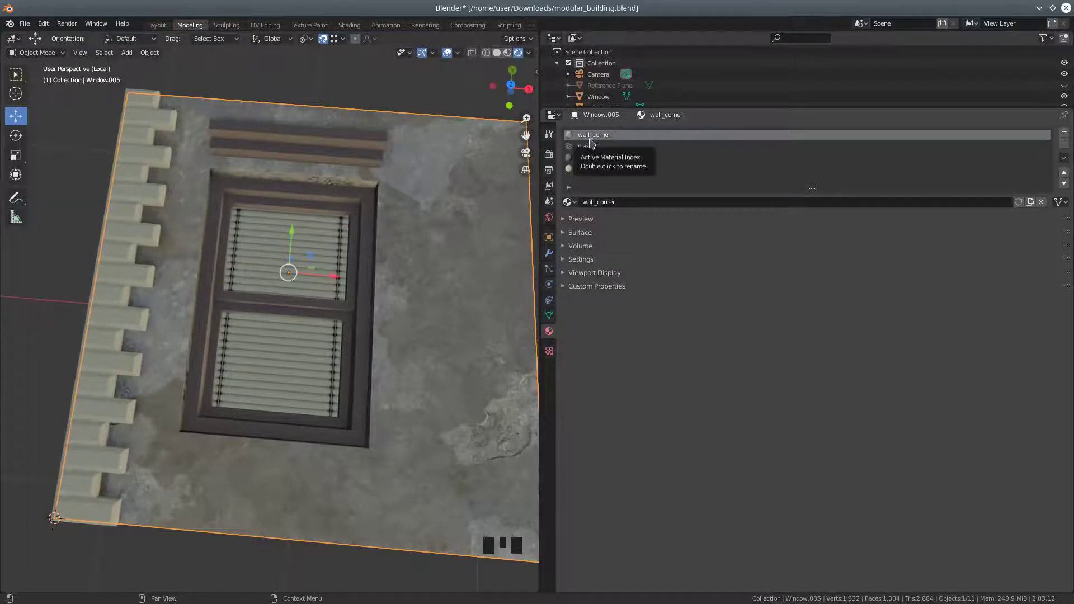
Compare the material slots of the corner blocks and the window wall, and select both with the window wall active
click(159, 128)
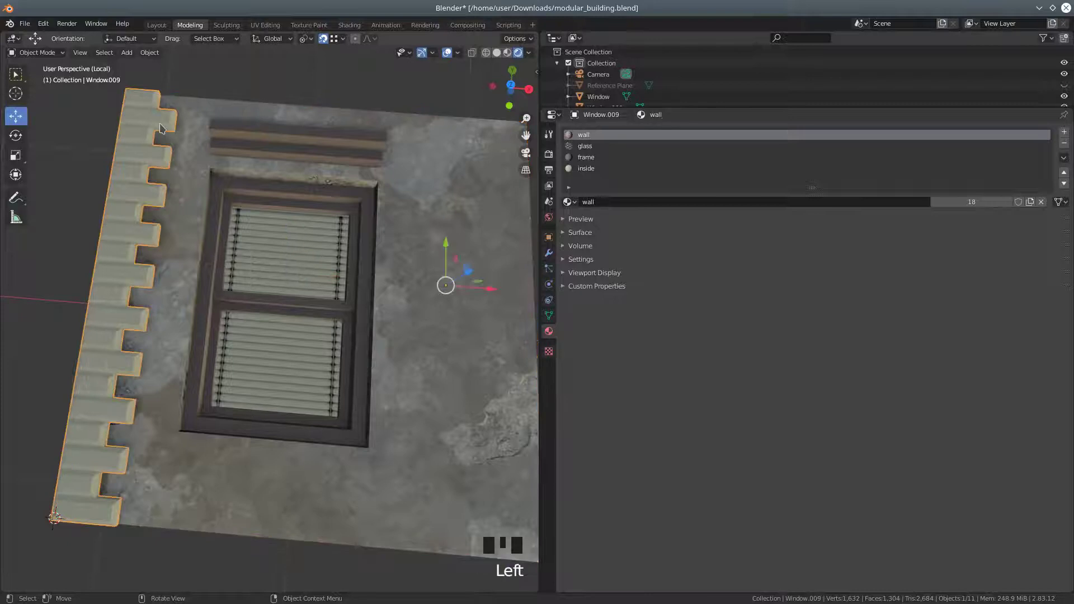
click(218, 120)
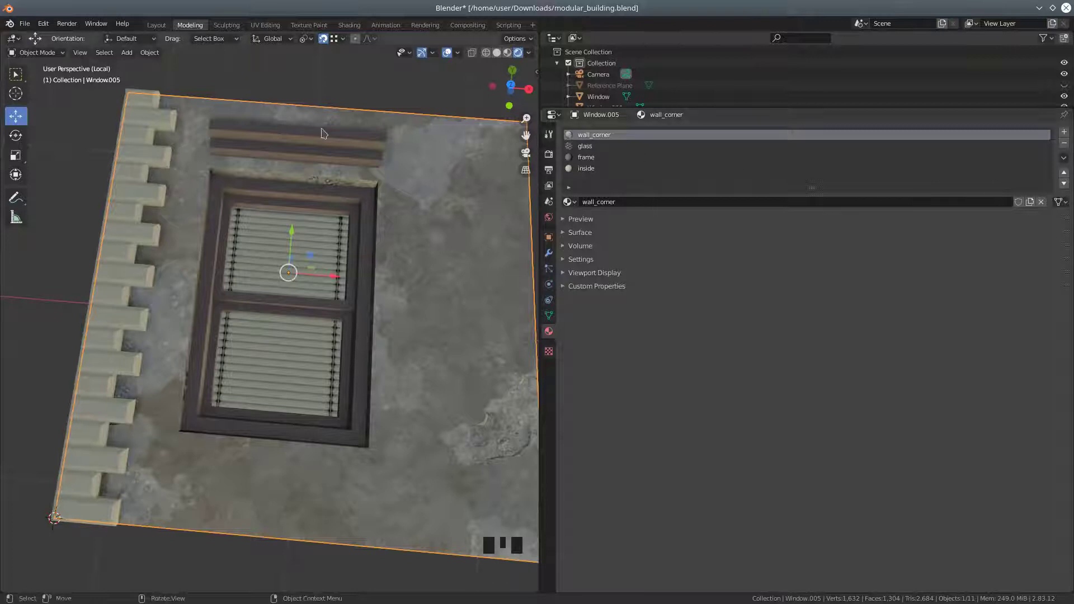
shift+click(142, 103)
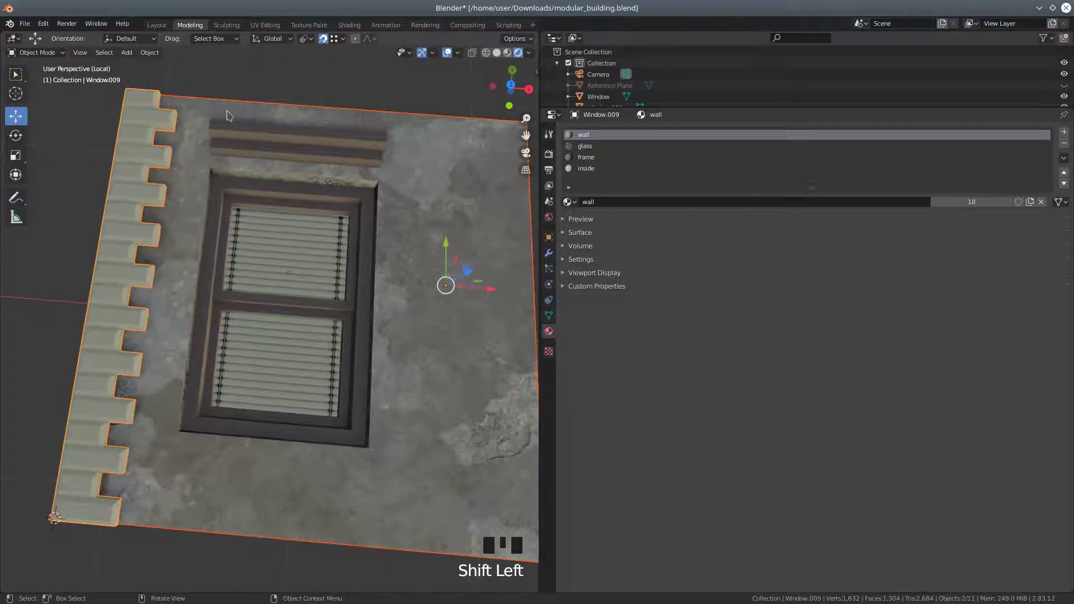
shift+click(227, 114)
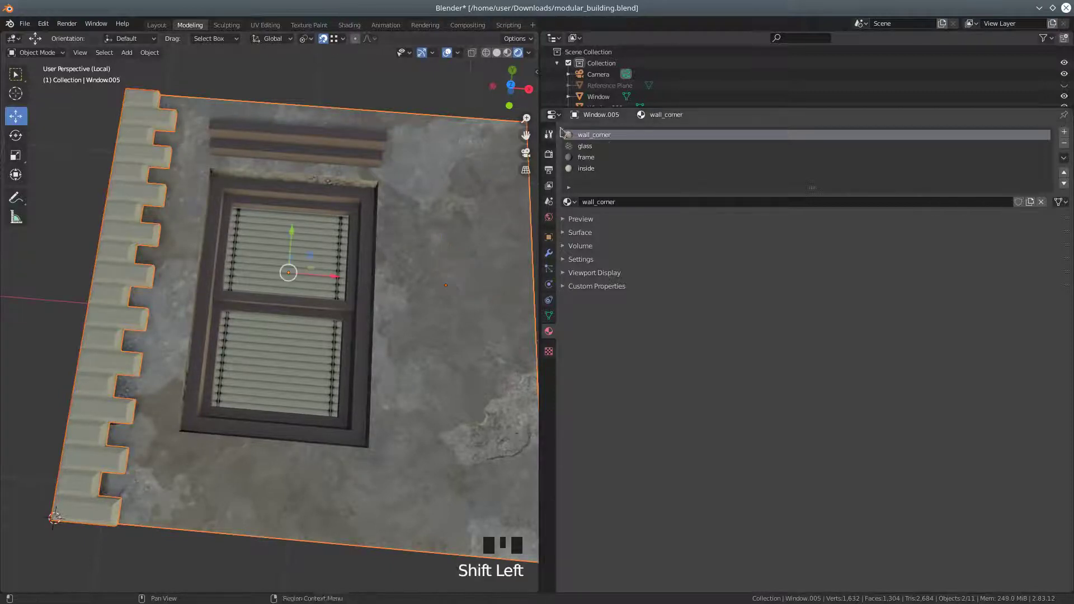
Copy the window wall's wall_corner material and paste it into the wall material of the corner blocks
click(1064, 159)
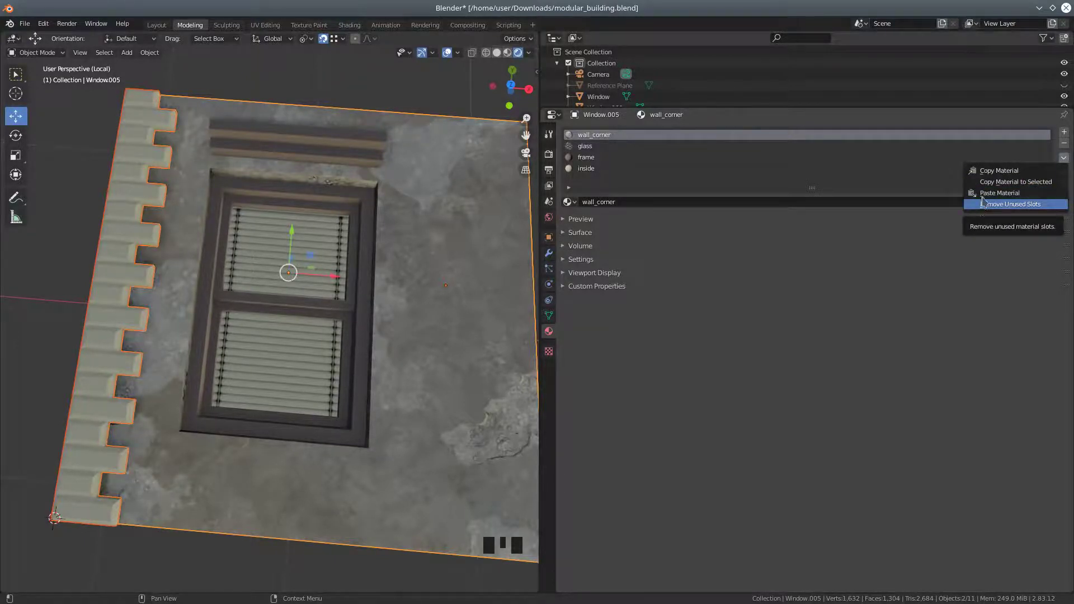
click(527, 160)
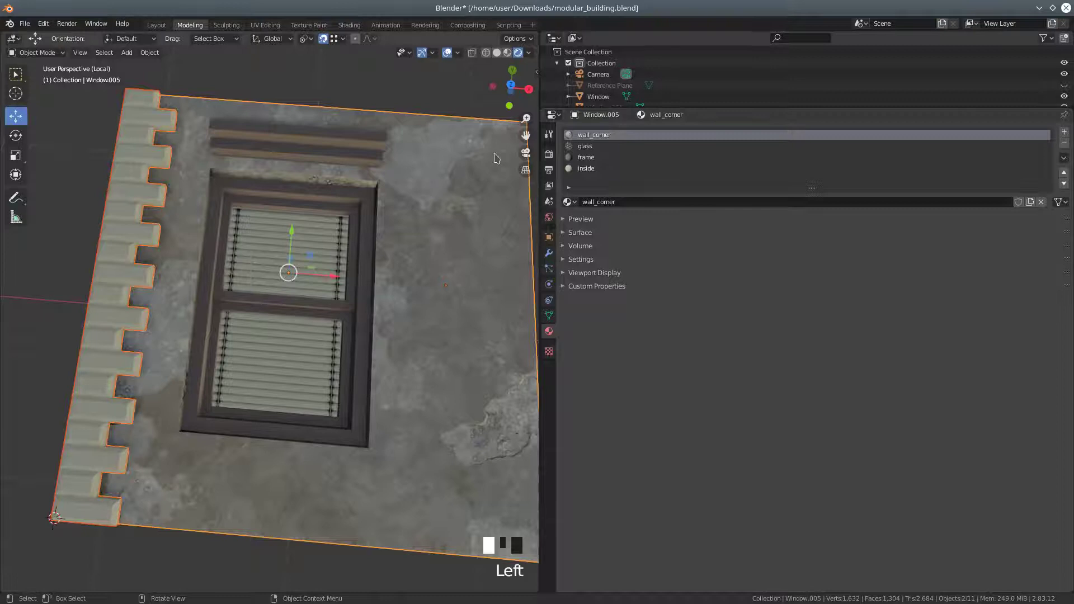
click(1065, 158)
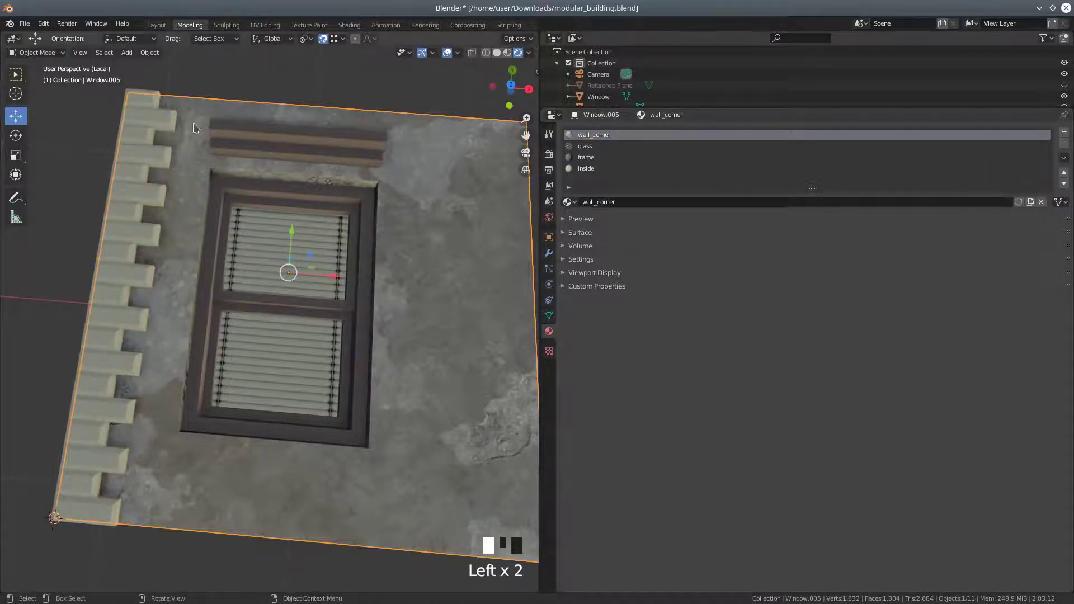
click(156, 141)
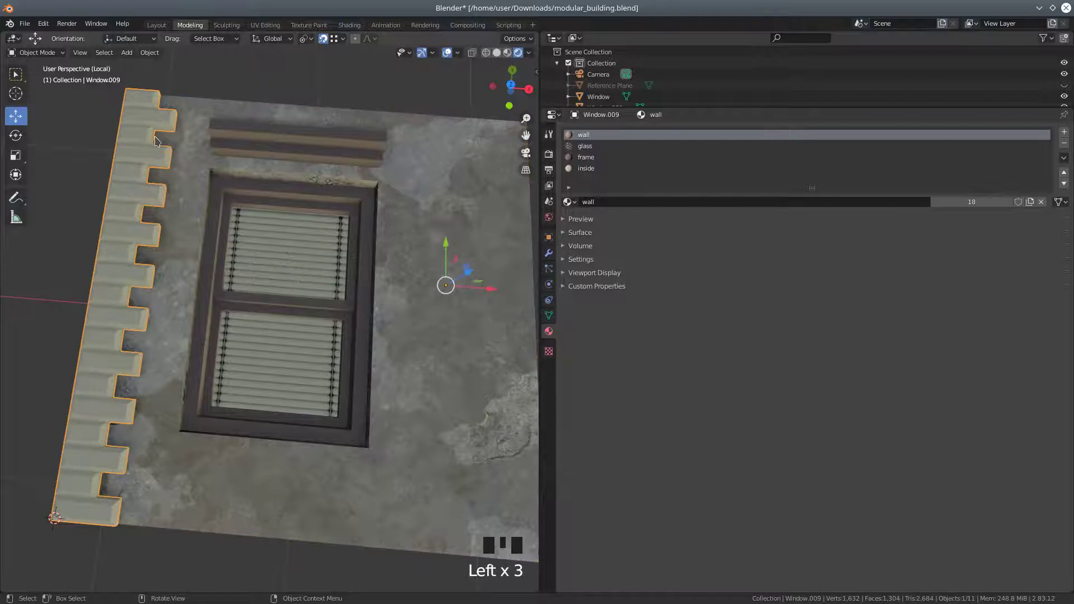
click(1065, 159)
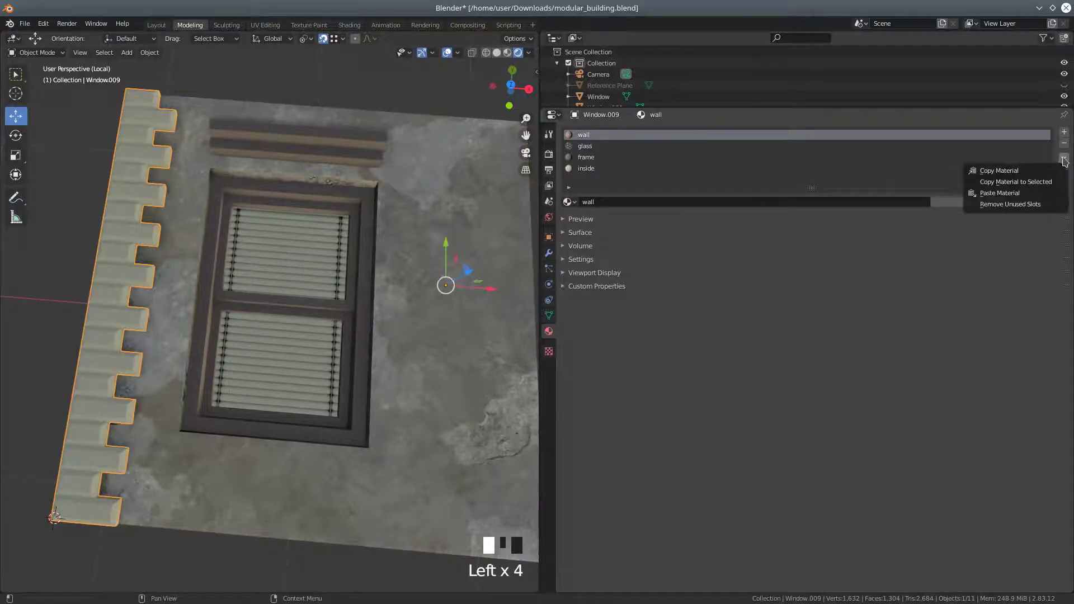
click(1000, 193)
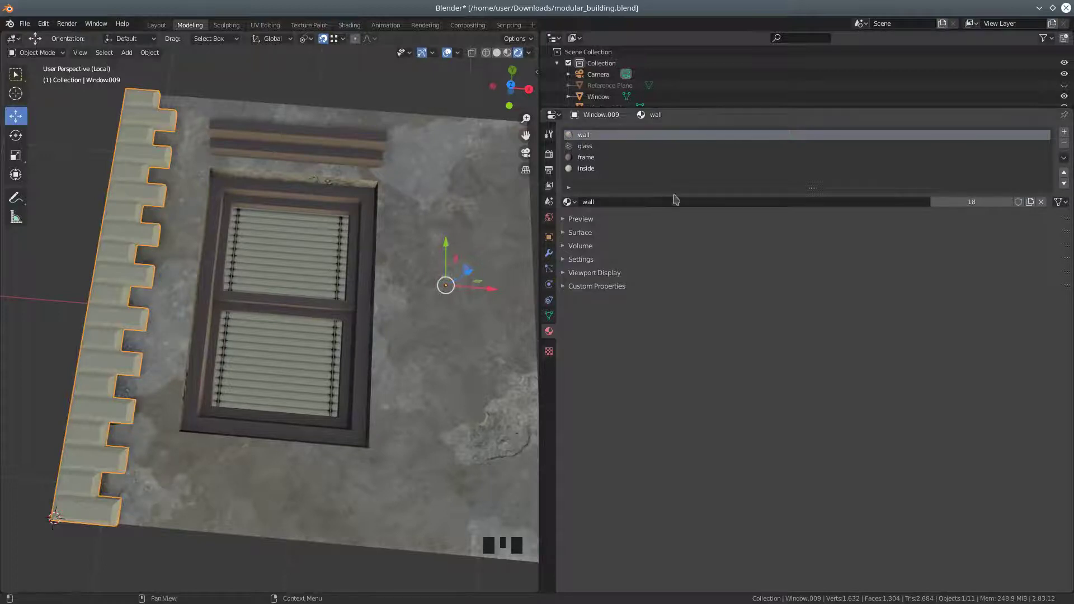
Select the window wall together with the corner blocks, with the corner blocks as the active object
shift+click(464, 206)
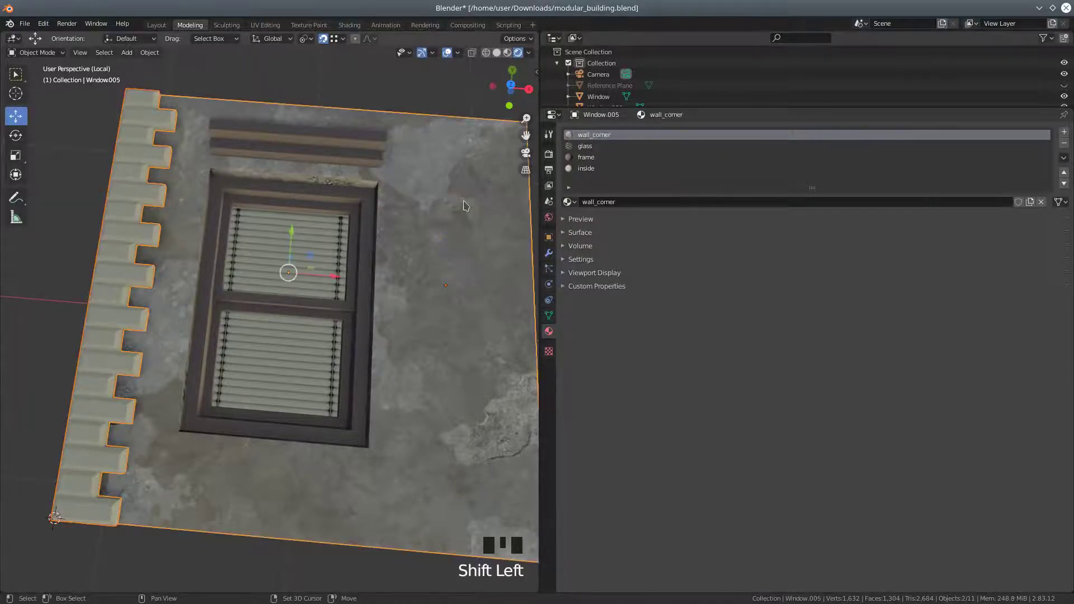
shift+click(138, 99)
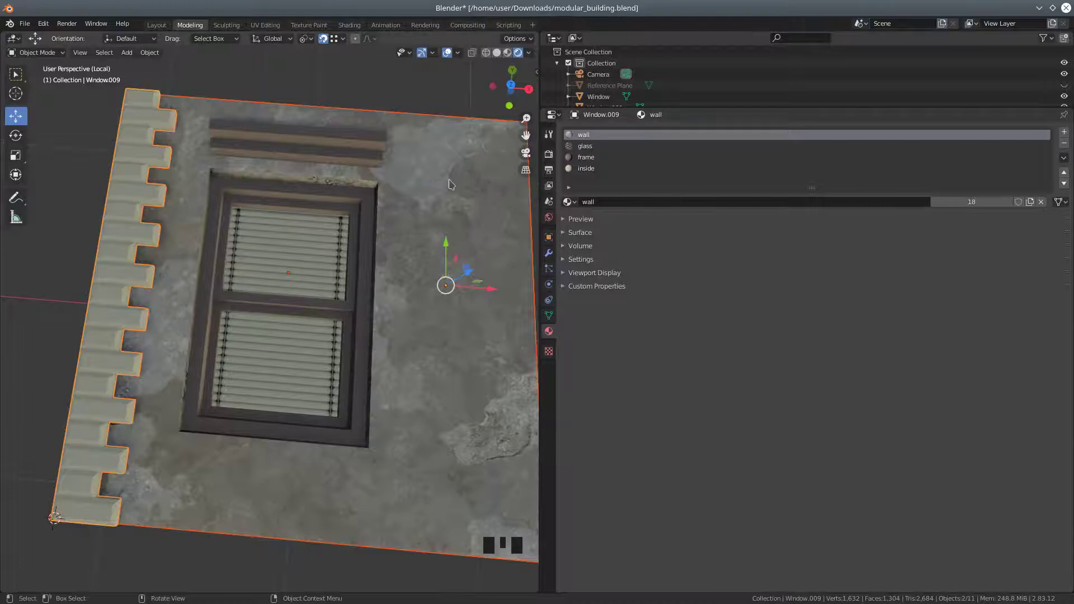
scroll(448, 187, down, 2)
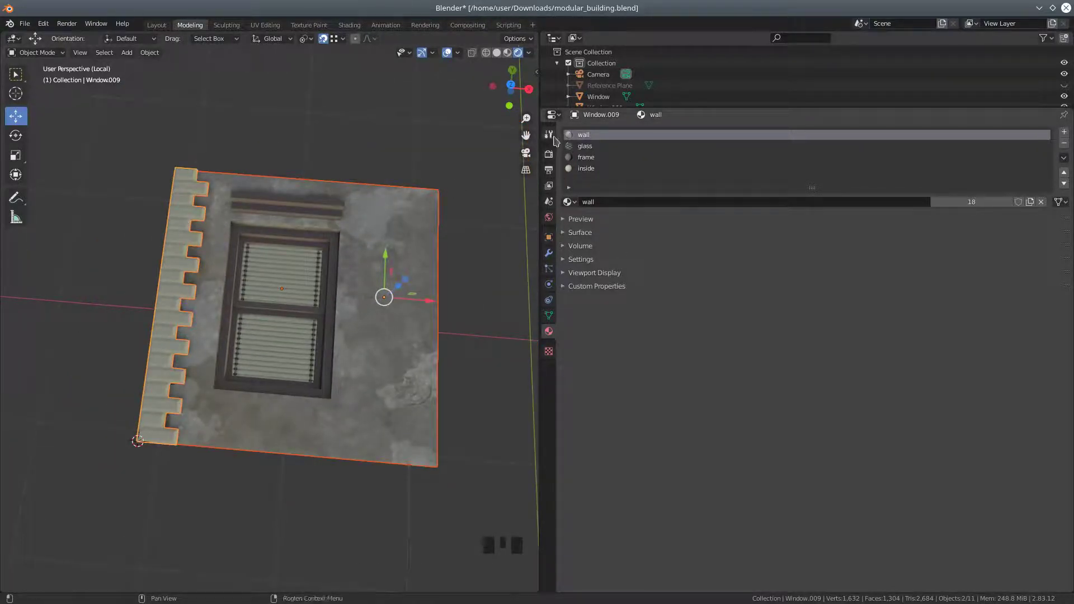
click(558, 115)
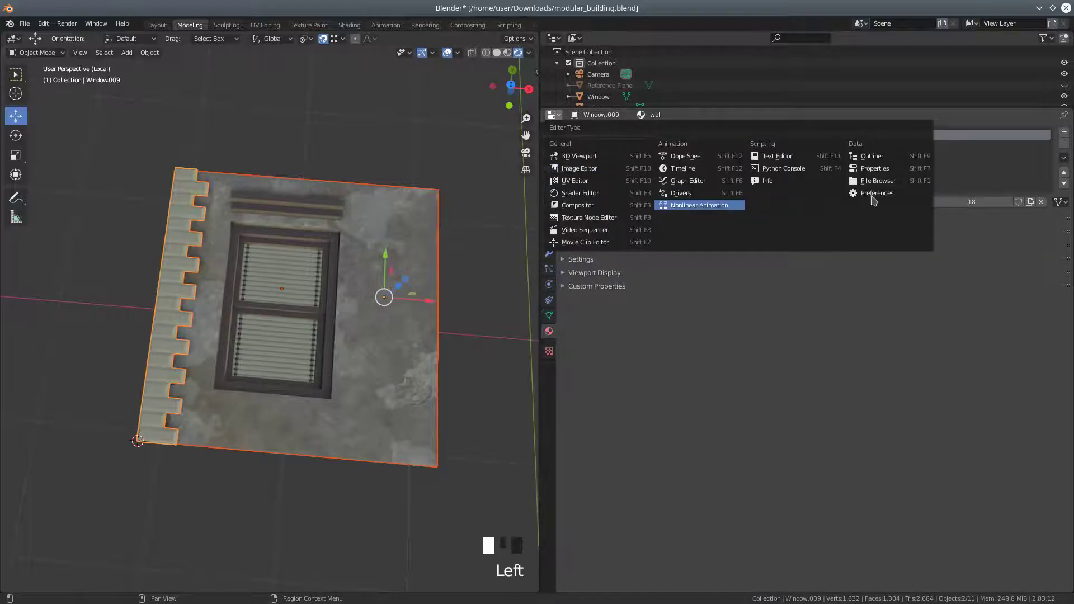
click(789, 320)
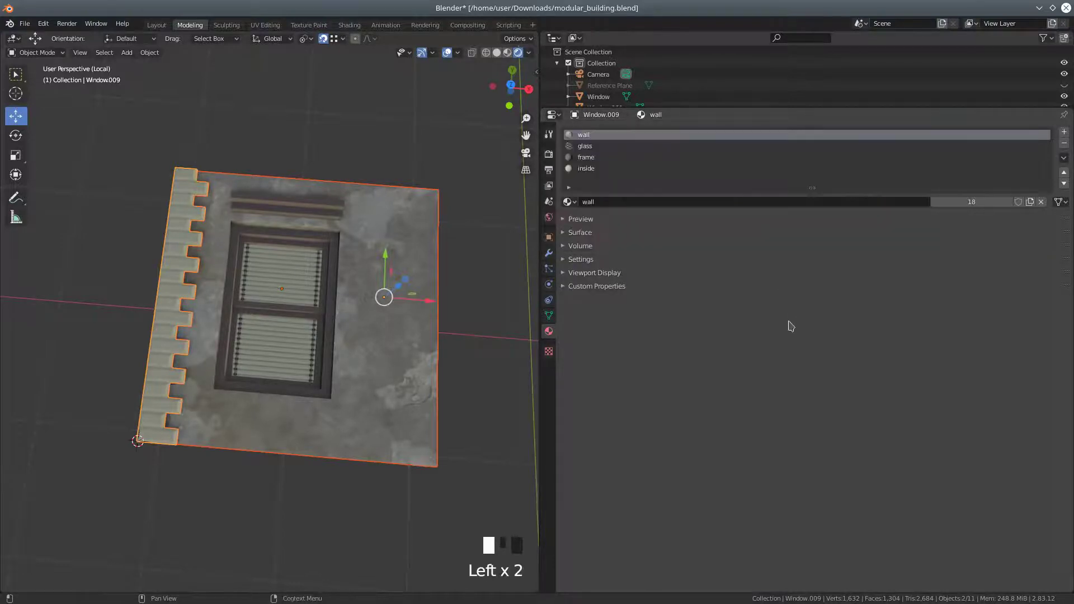
Display the window wall's wall_corner material as a node tree in the Shader Editor
click(415, 328)
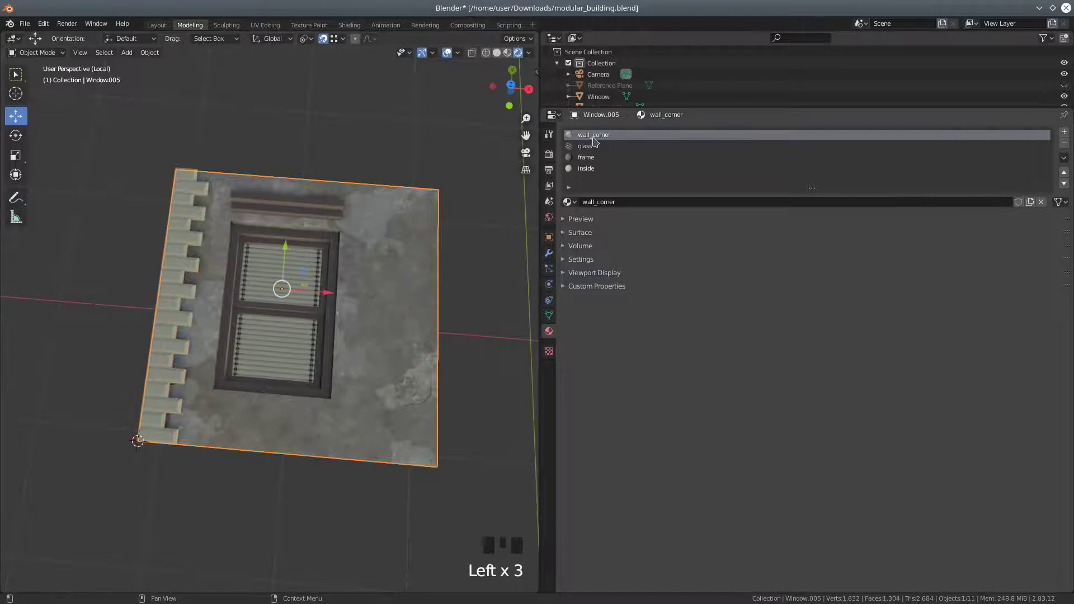
click(555, 115)
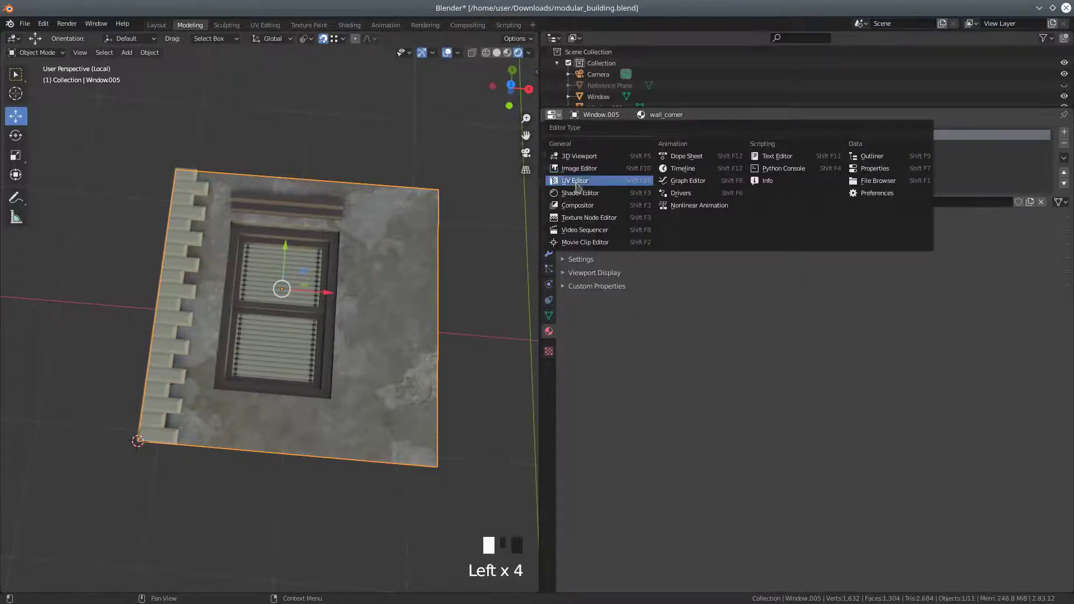
click(579, 202)
scroll(696, 311, down, 2)
shift+middle_drag(828, 315, 746, 297)
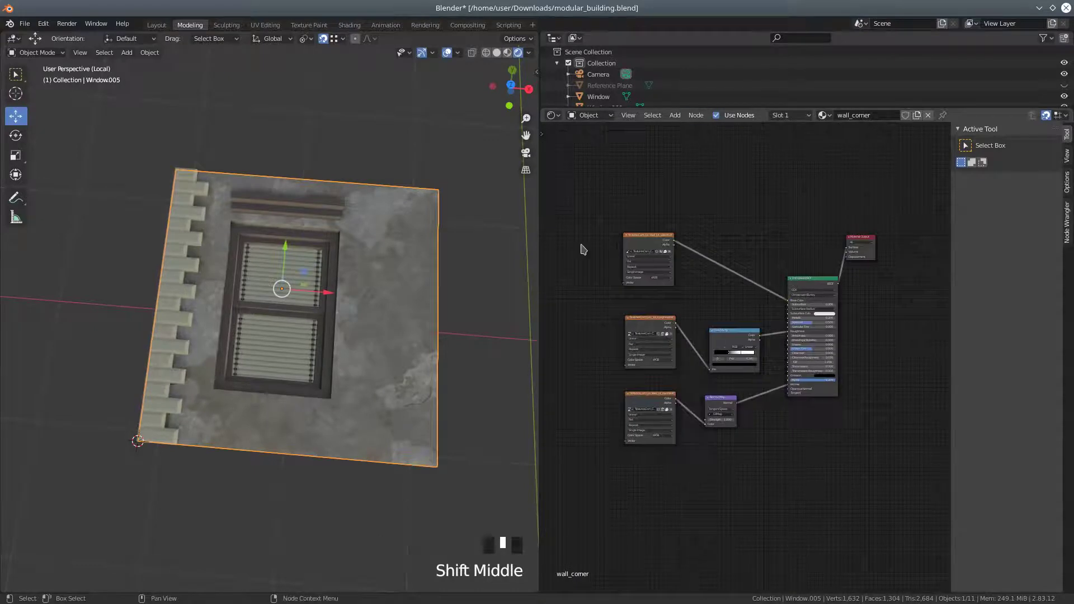
Select all nodes of the wall_corner material and copy them
key(b)
drag(586, 196, 938, 541)
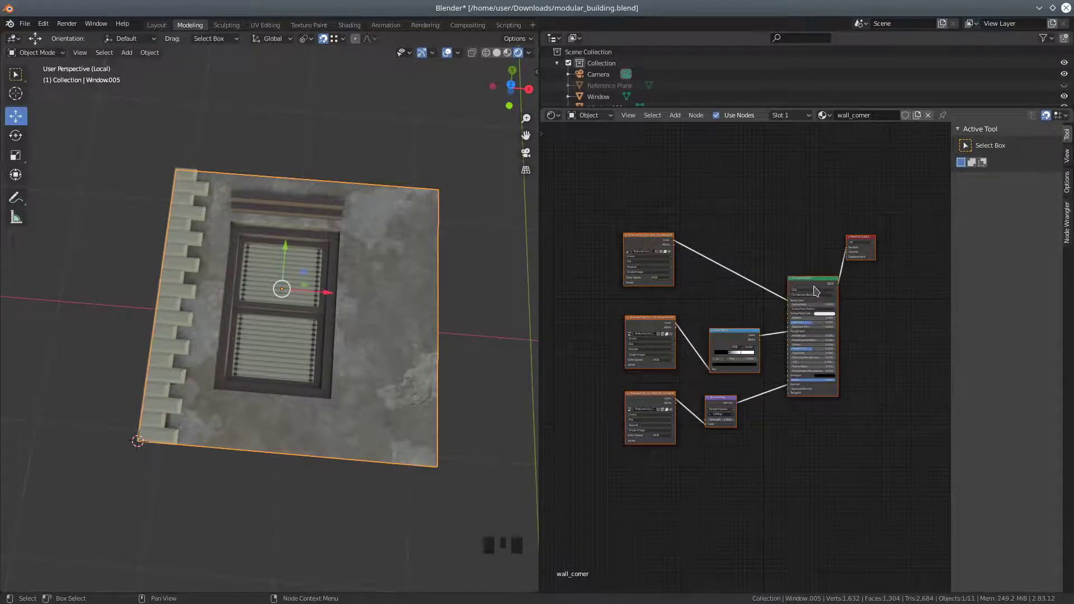
click(703, 120)
right_click(804, 288)
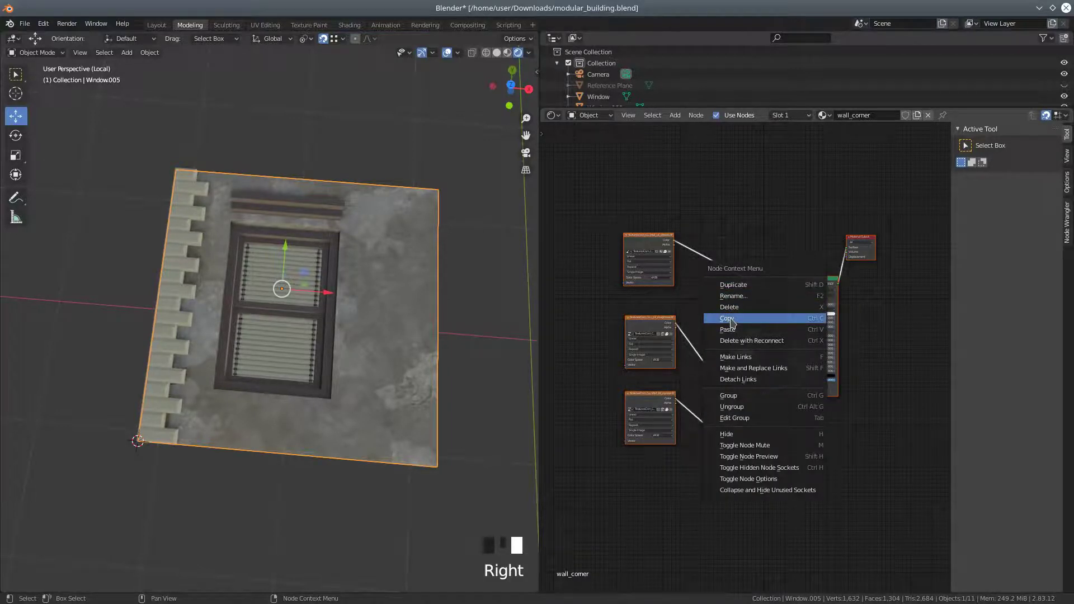
Paste the copied nodes into the wall material of the corner block strip and place them below the existing nodes
click(203, 250)
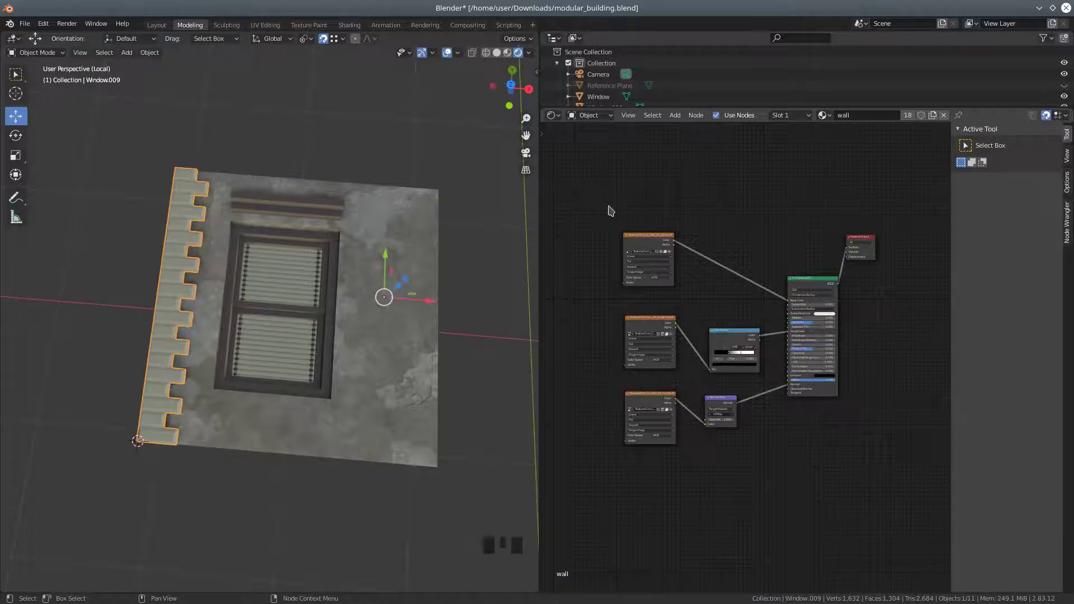
scroll(712, 450, down, 3)
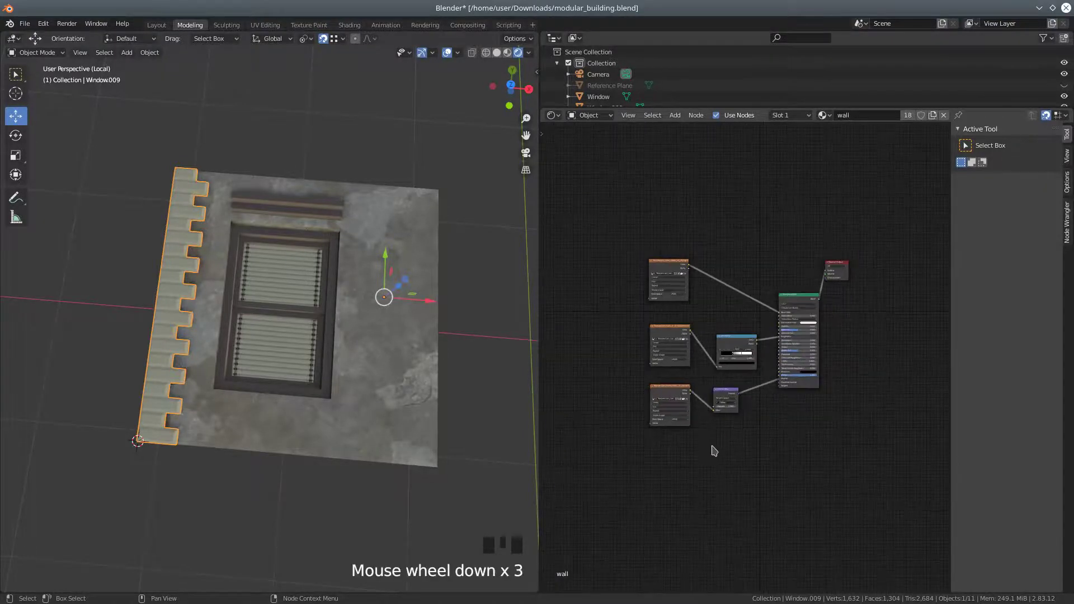
right_click(713, 521)
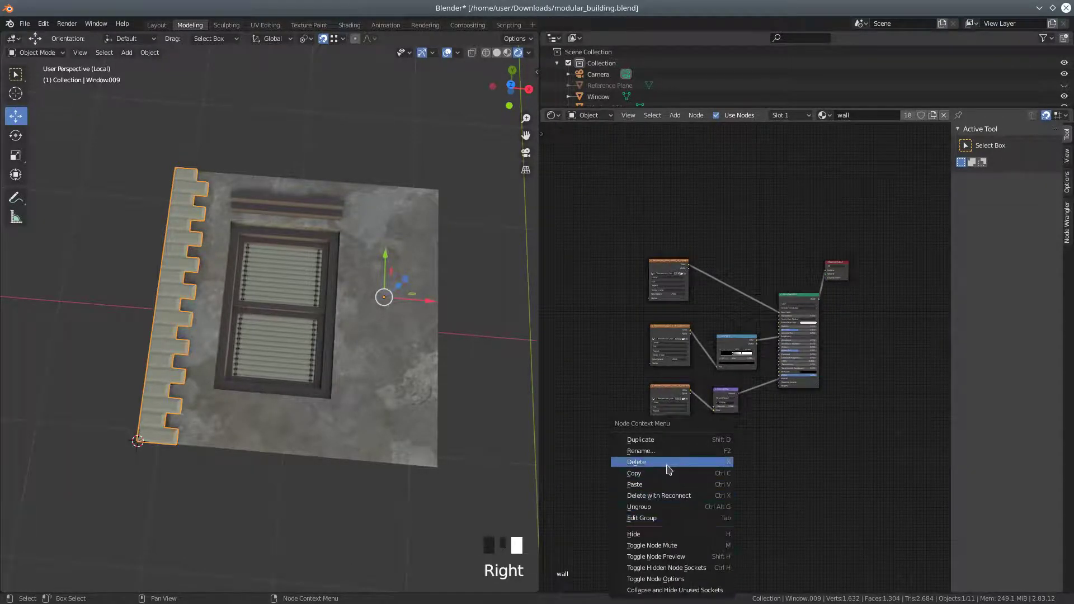
click(654, 484)
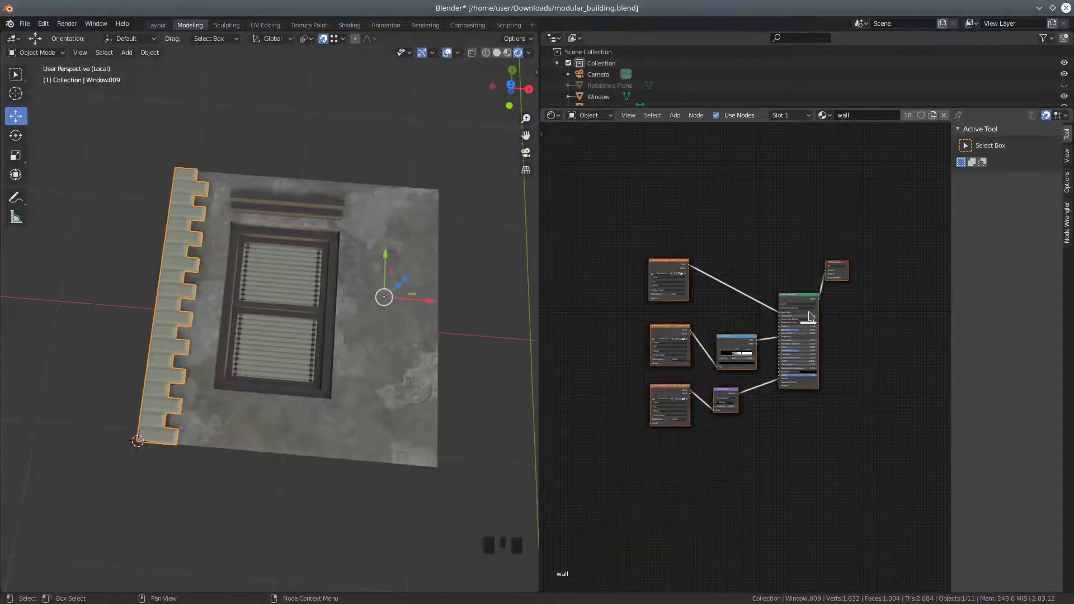
drag(800, 300, 787, 507)
Delete the original upper node set from the wall material
scroll(724, 498, up, 3)
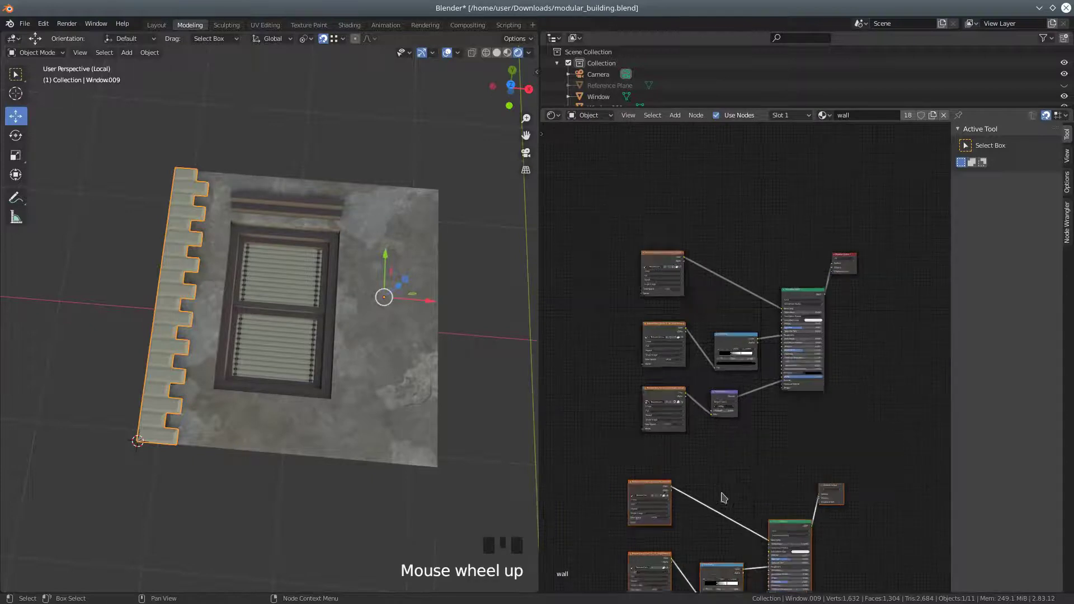
scroll(724, 498, up, 2)
scroll(722, 498, down, 6)
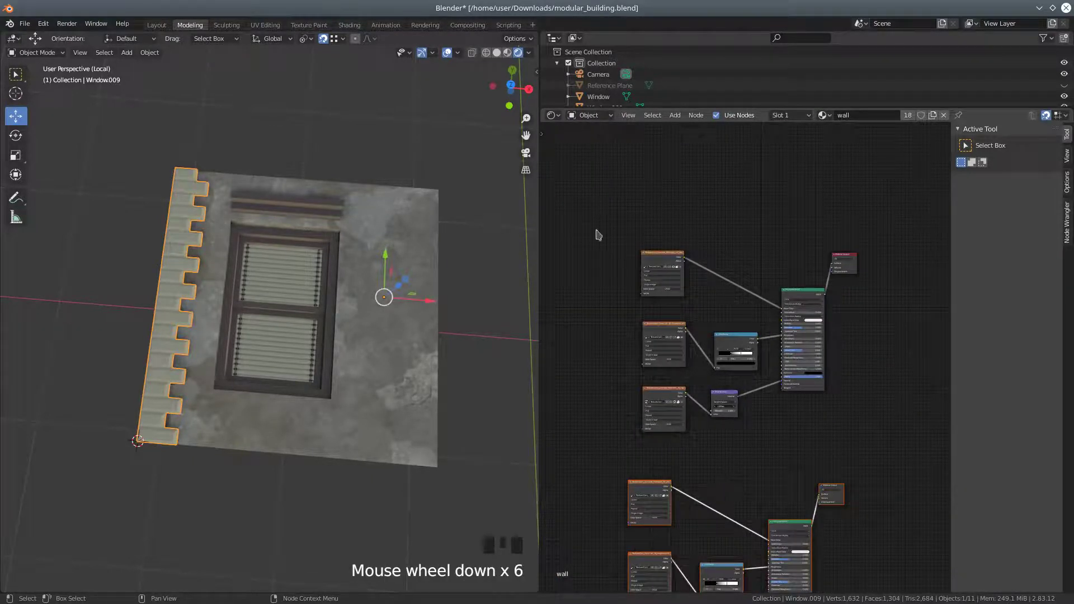
key(b)
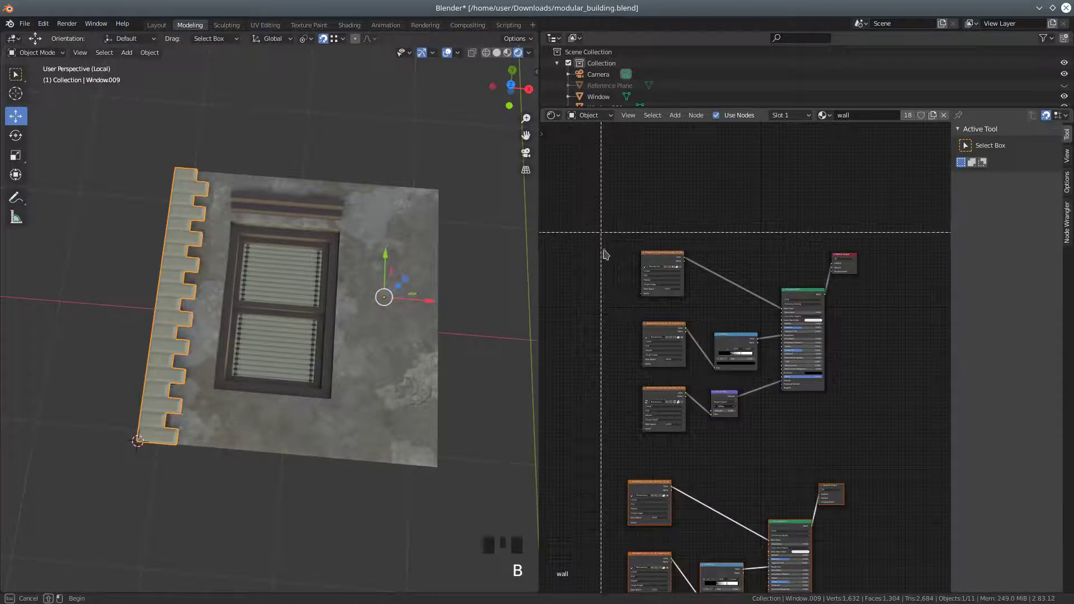
click(589, 307)
key(b)
drag(604, 226, 902, 444)
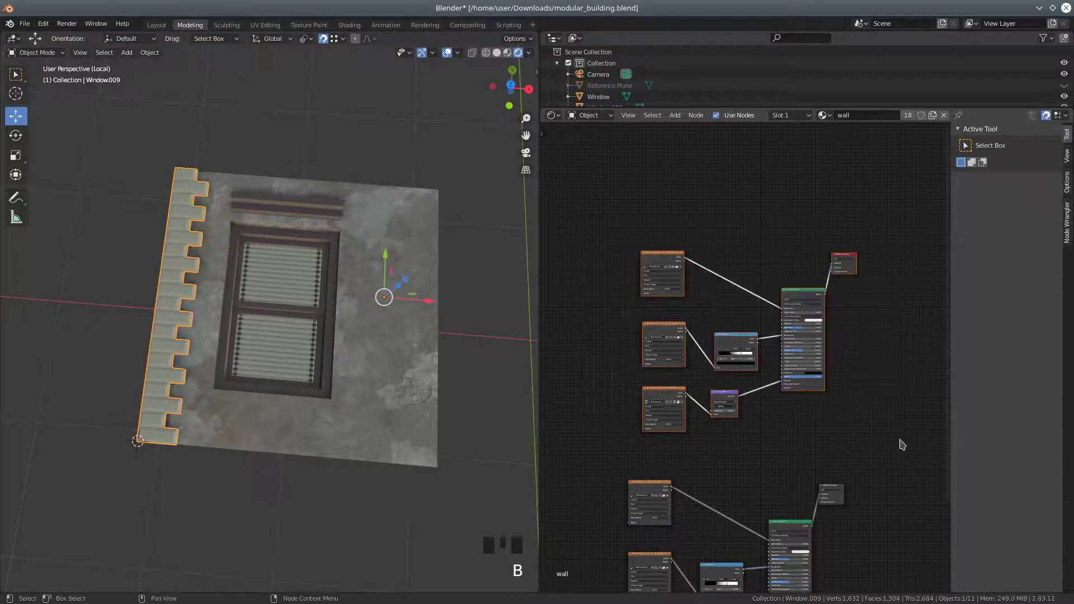
key(Delete)
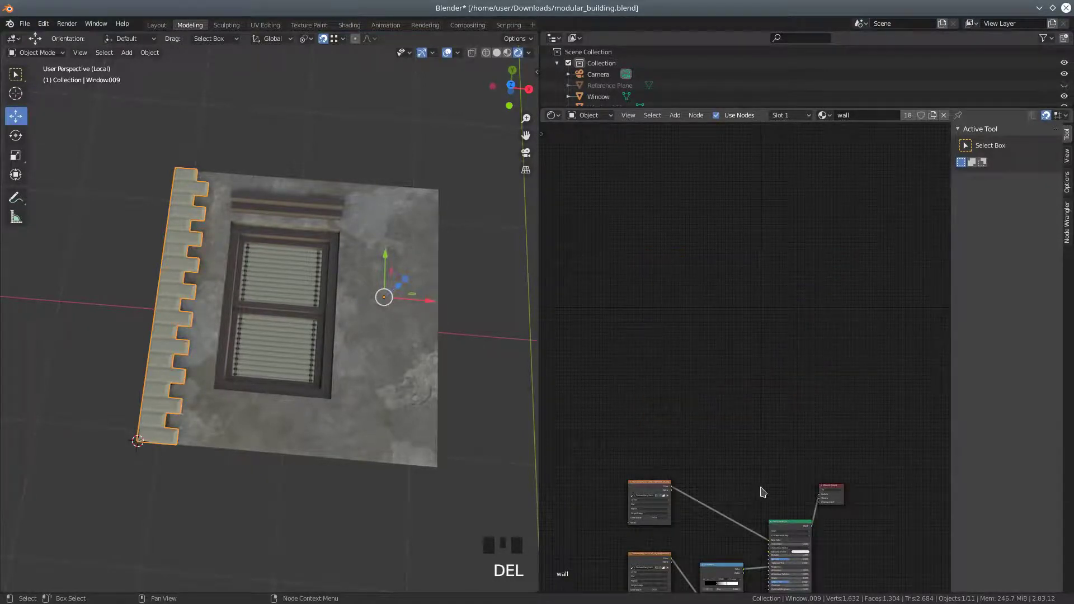
Inspect the remaining pasted nodes of the wall material and undo the deletion of the original set
shift+middle_drag(767, 492, 779, 299)
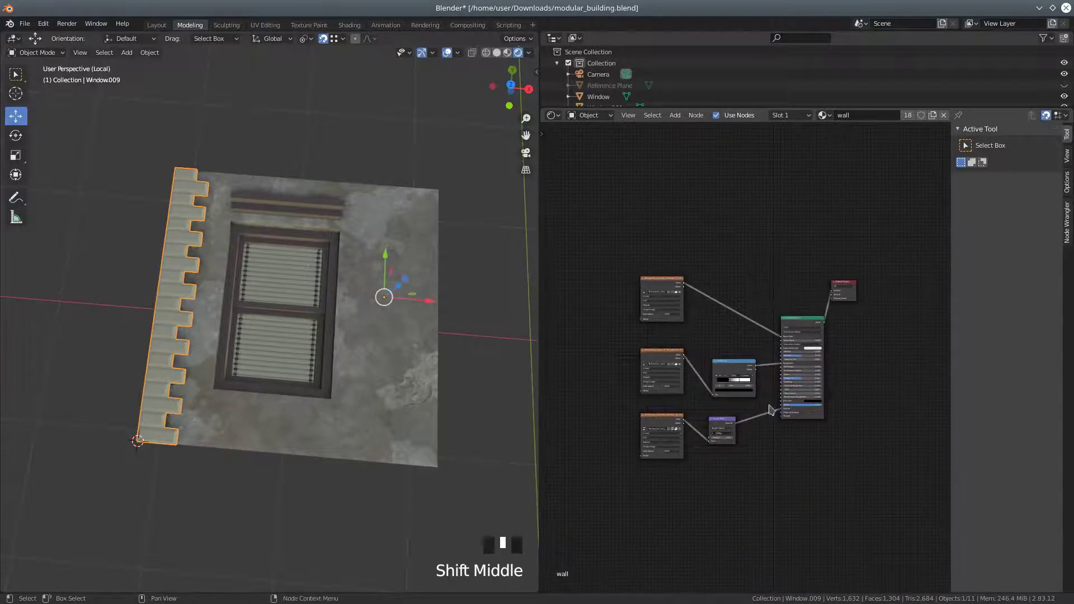
scroll(765, 443, up, 4)
scroll(765, 445, up, 5)
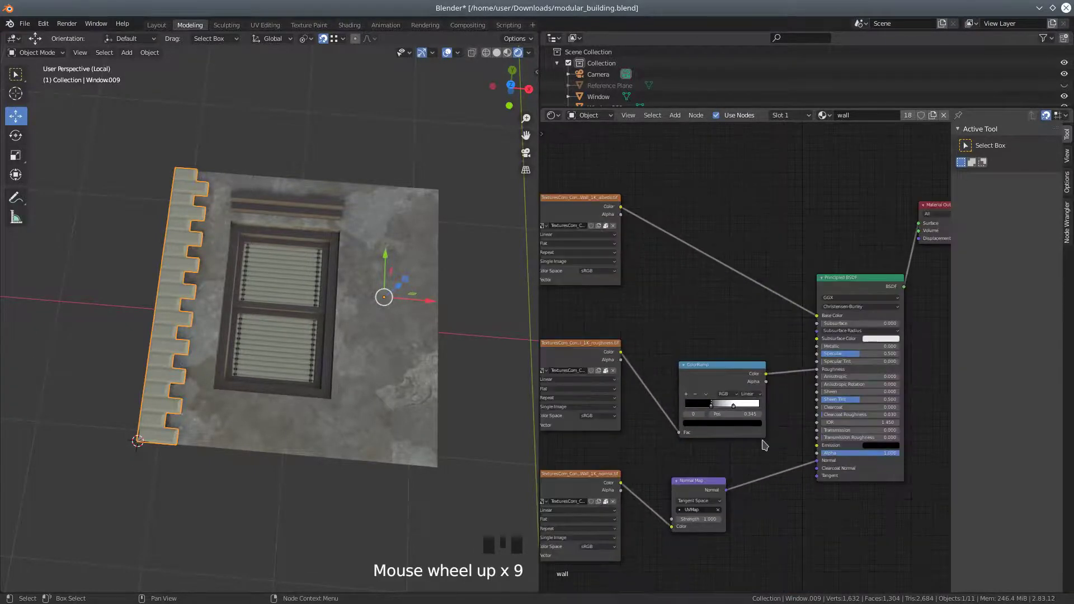
scroll(765, 445, down, 6)
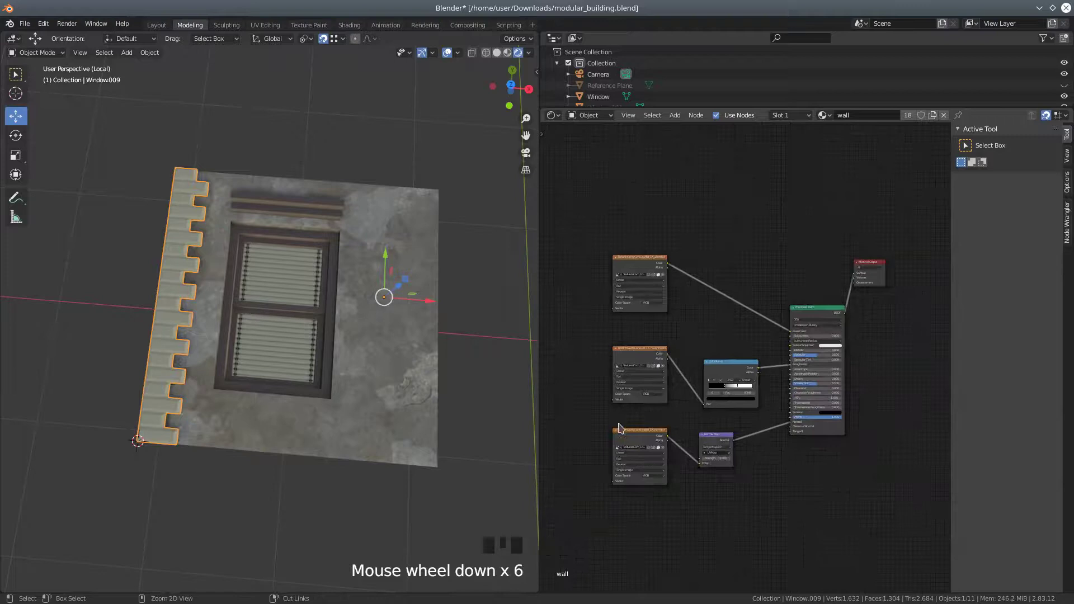
key(ctrl+z)
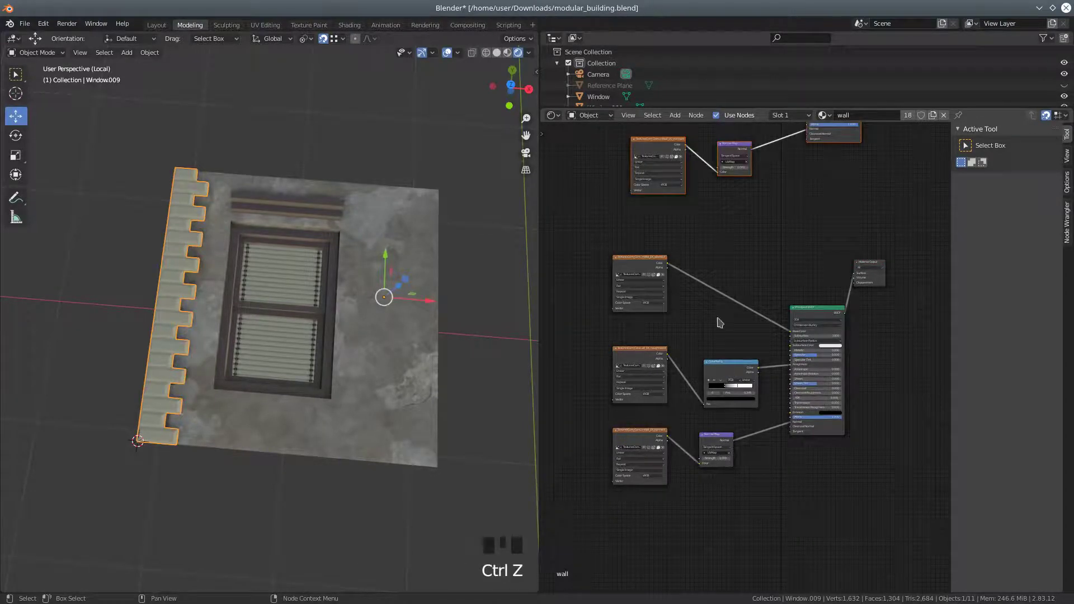
Examine the original upper node set of the wall material and the image list of its topmost Image Texture node
shift+middle_drag(754, 216, 770, 459)
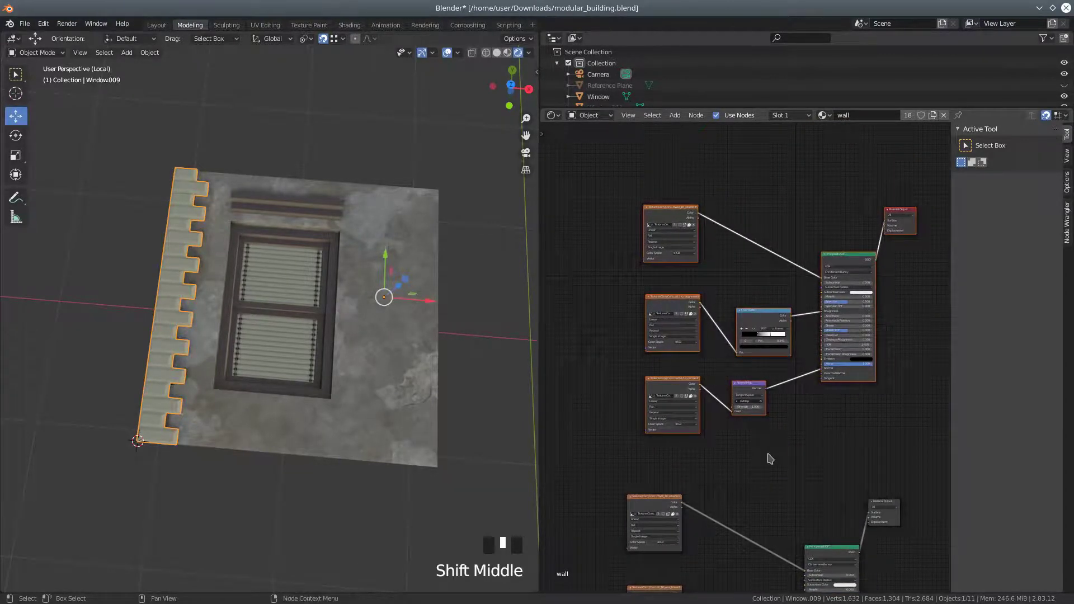
scroll(770, 459, up, 5)
scroll(770, 458, up, 3)
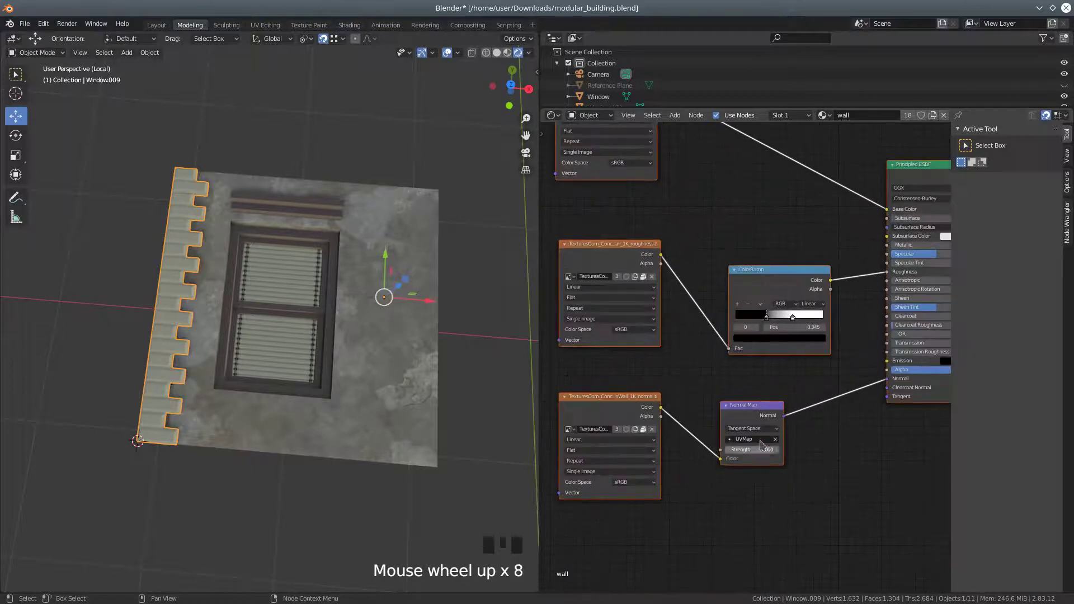
scroll(747, 430, down, 2)
click(593, 147)
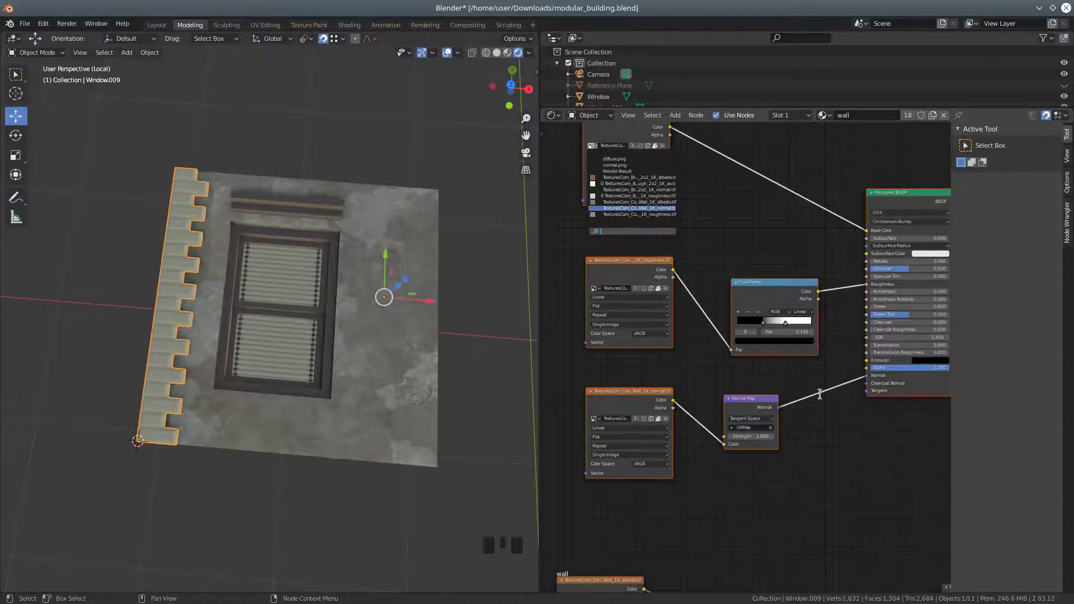
key(Down)
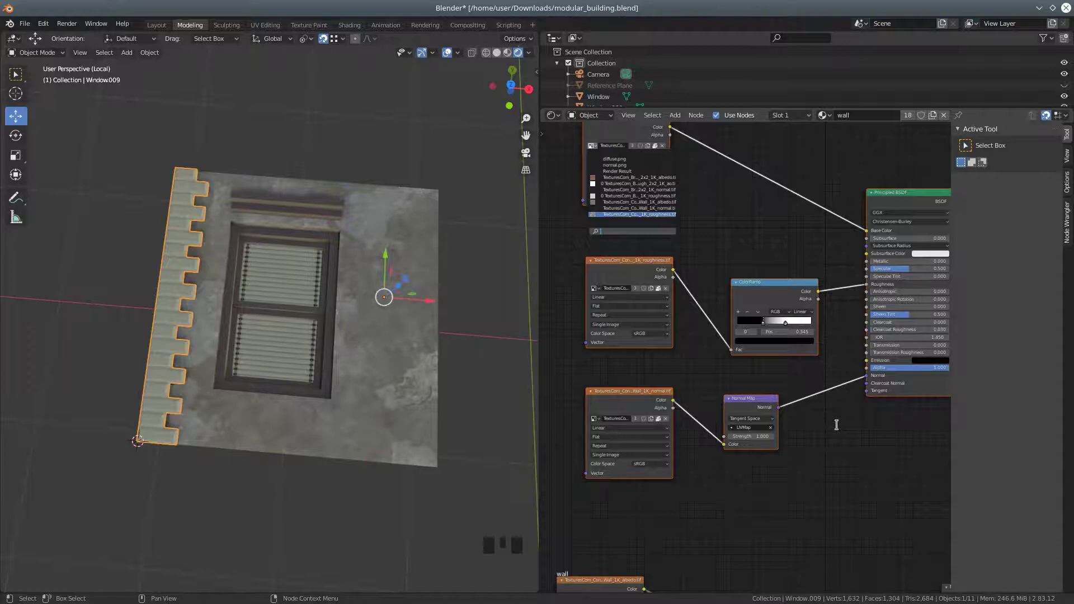
key(Escape)
scroll(837, 425, down, 6)
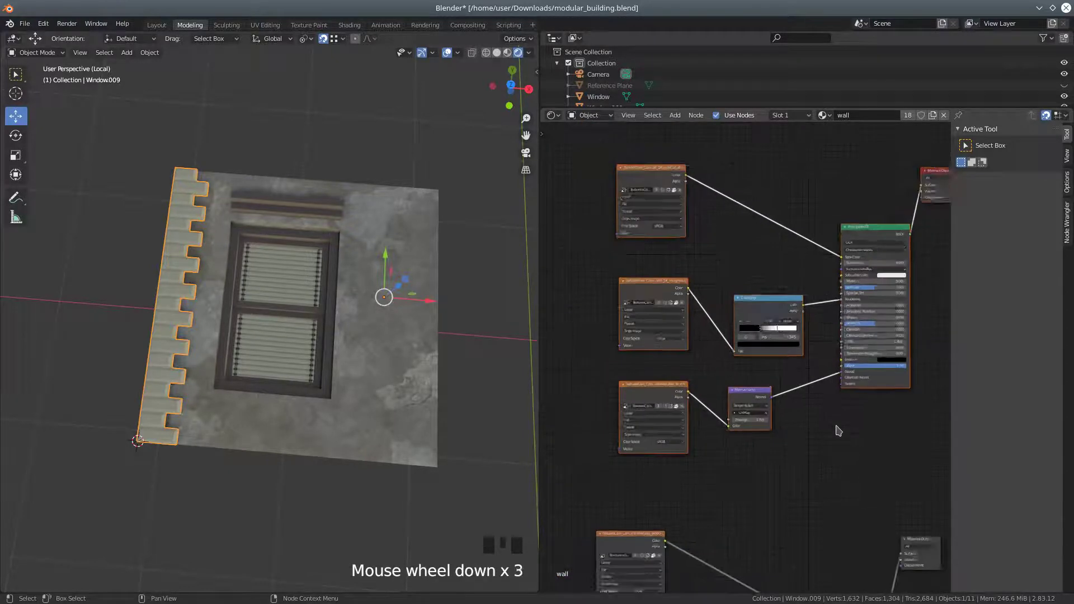
Try to delete the pasted lower node set while the upper set is still selected, and undo the deletion
shift+middle_drag(840, 413, 762, 284)
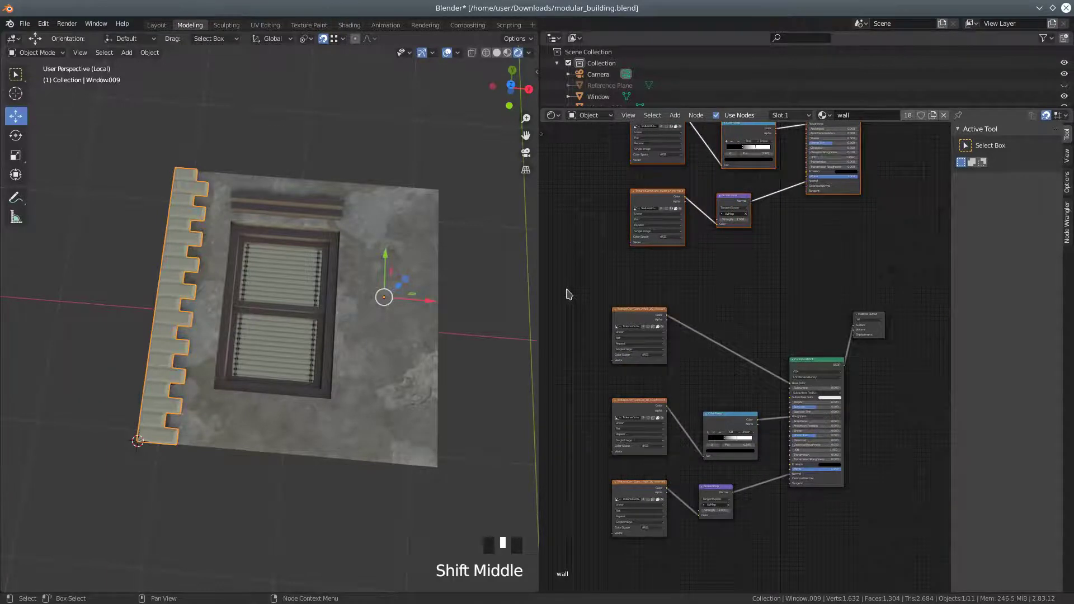
key(b)
drag(588, 276, 914, 563)
key(Delete)
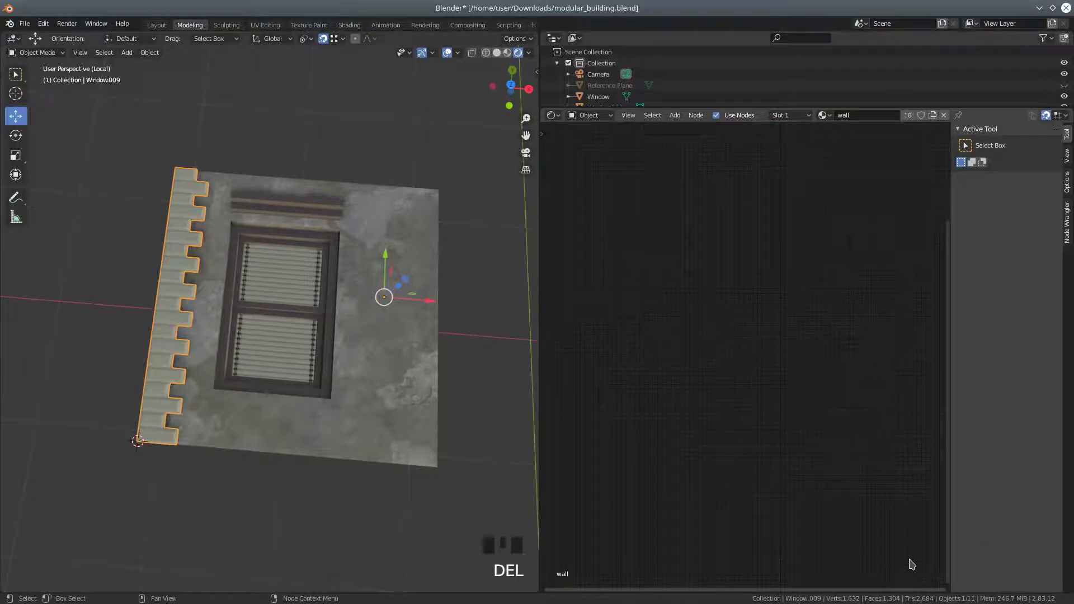
key(ctrl+z)
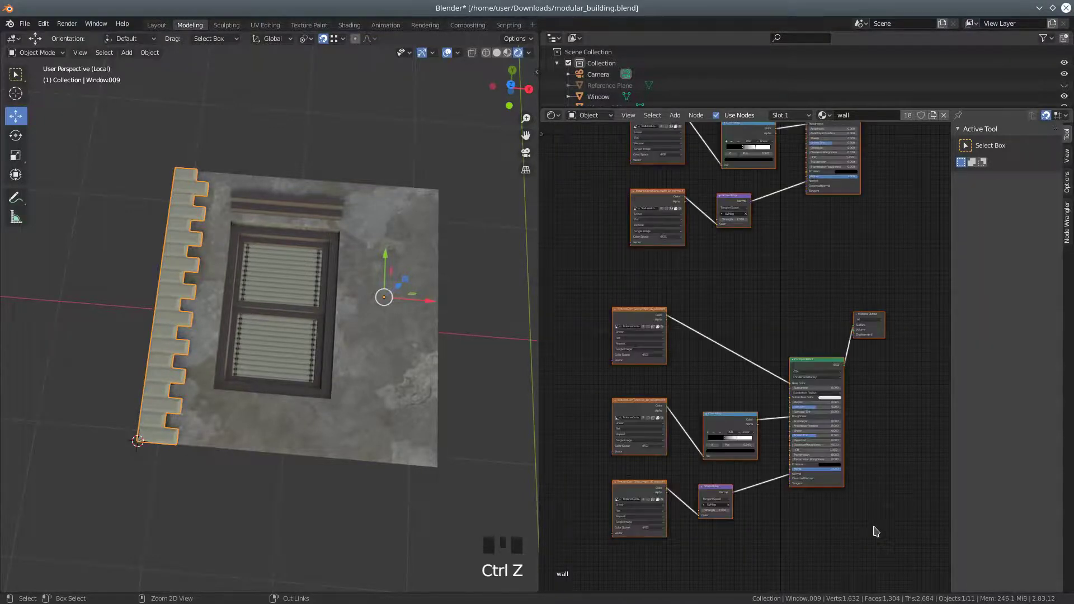
Clear the node selection and delete only the pasted lower node set from the wall material
click(600, 277)
key(b)
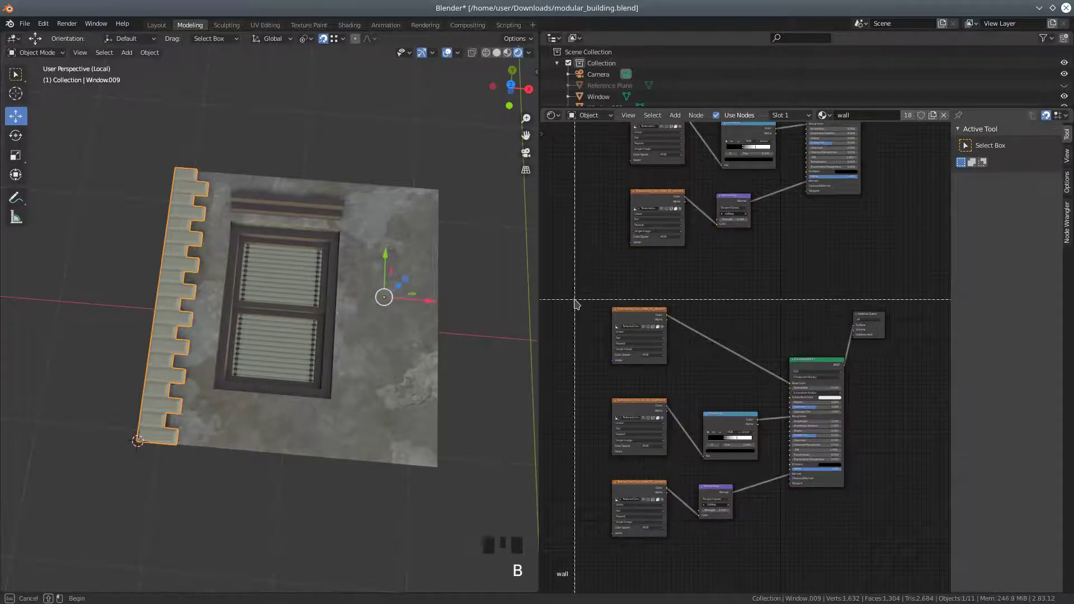
drag(592, 289, 903, 559)
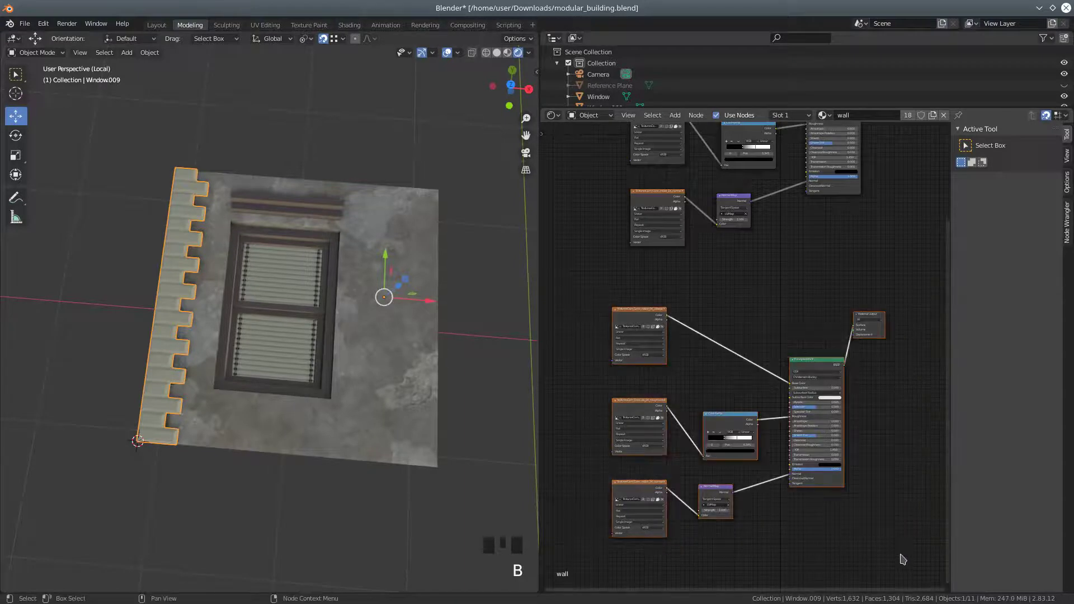
key(Delete)
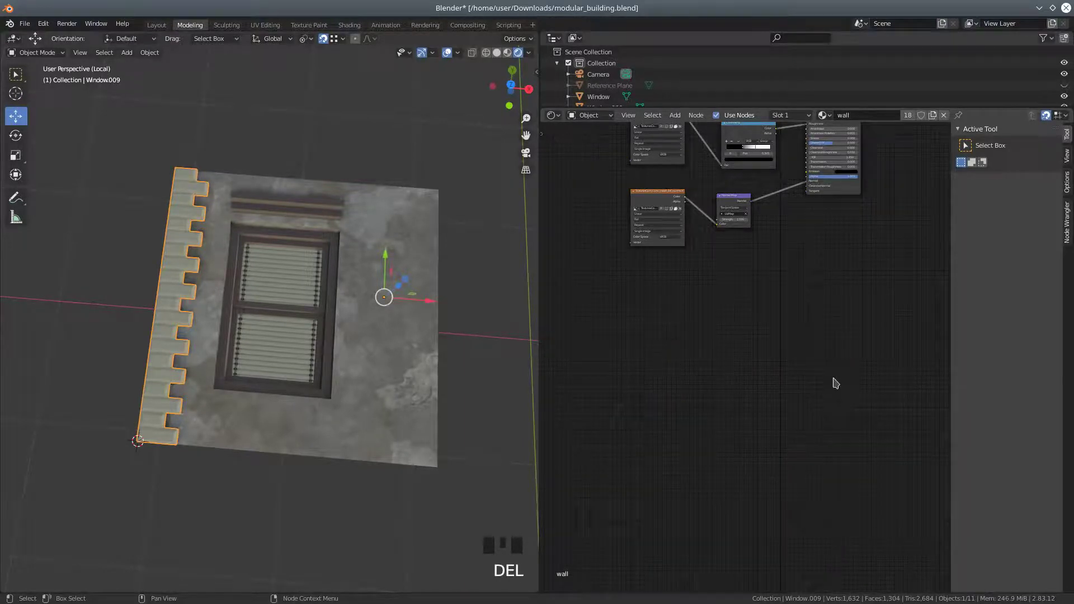
Rename the corner block strip's wall material to wall_corner, without a numeric suffix
shift+middle_drag(824, 344, 828, 509)
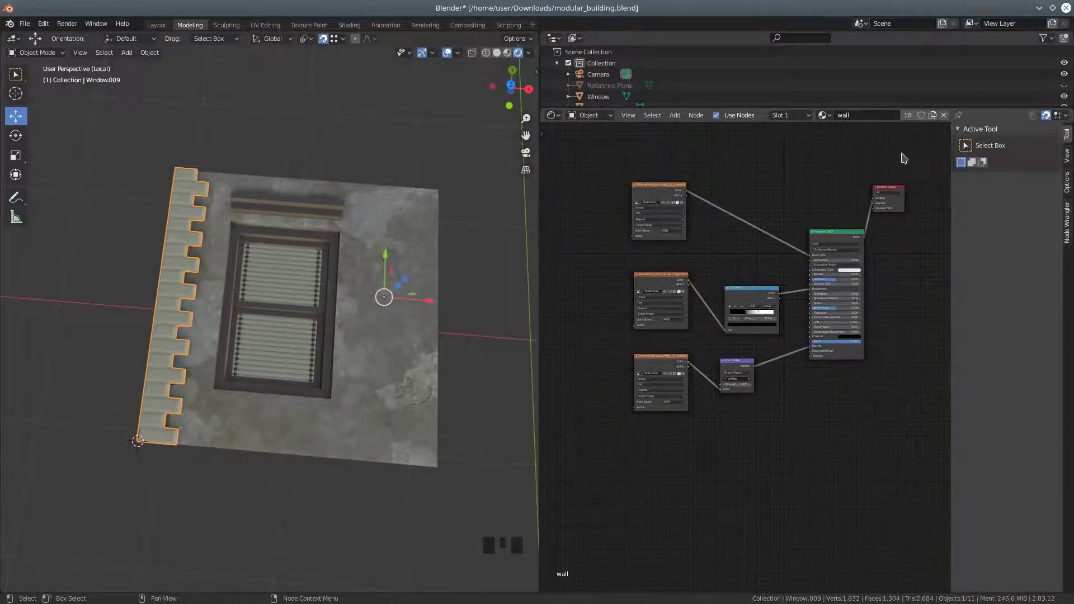
scroll(914, 175, up, 1)
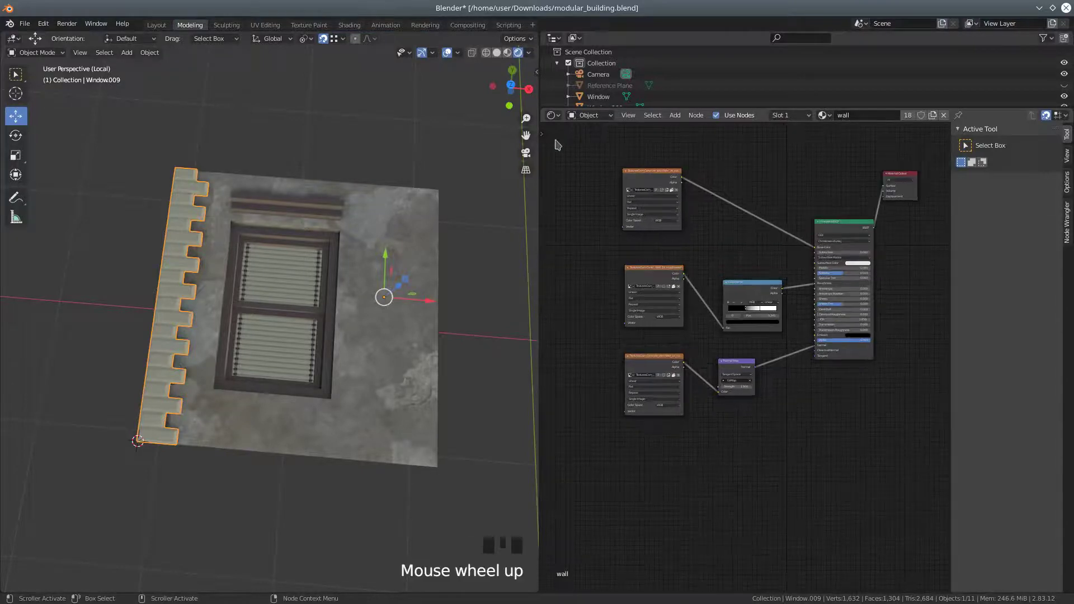
click(845, 115)
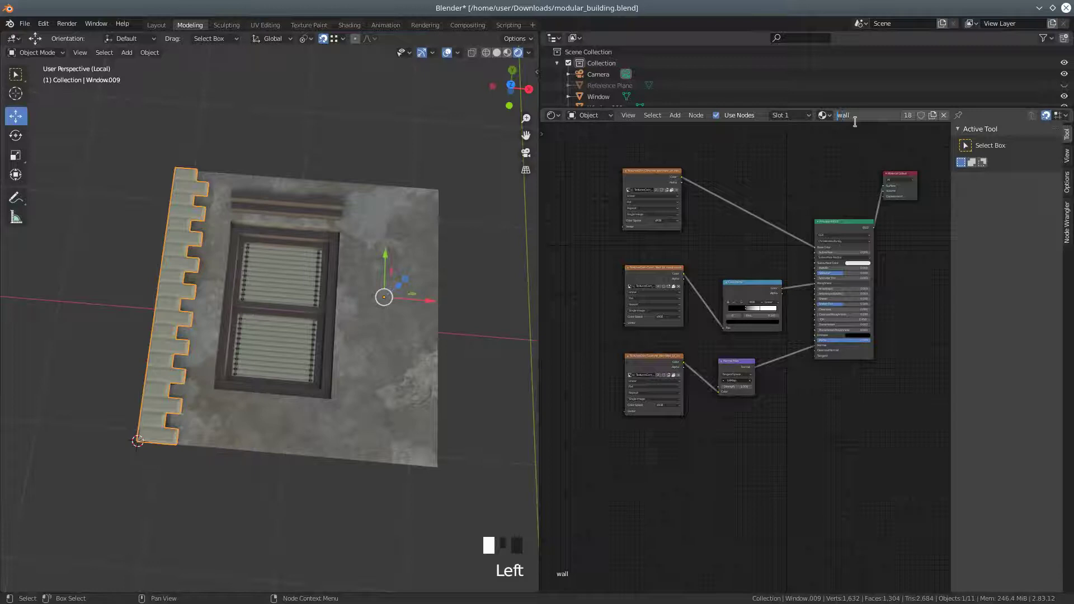
text(_c)
key(Return)
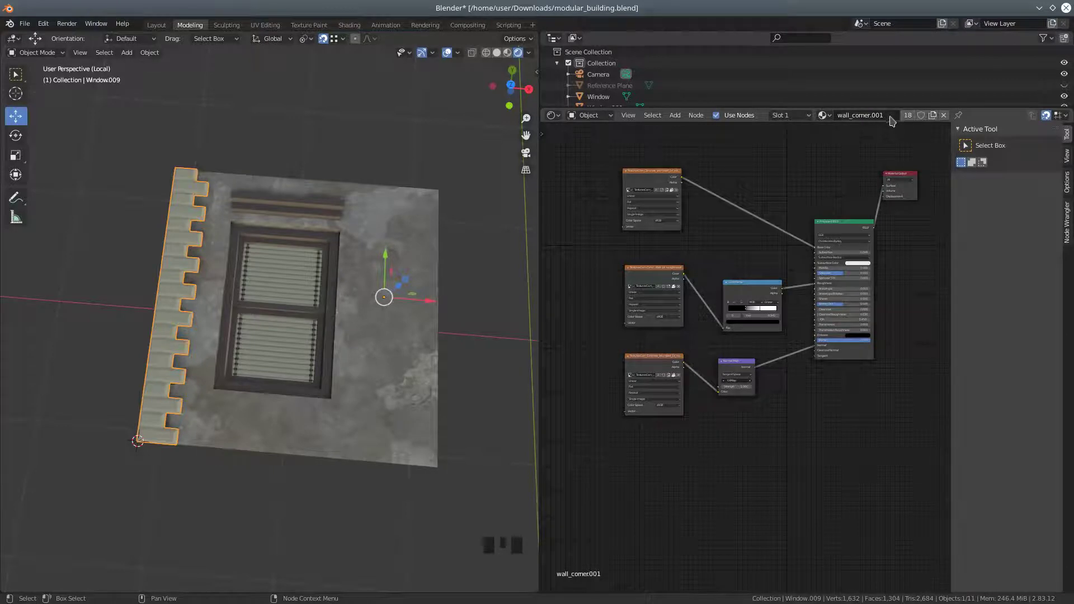
click(884, 115)
key(BackSpace)
key(BackSpace)
key(BackSpace)
key(BackSpace)
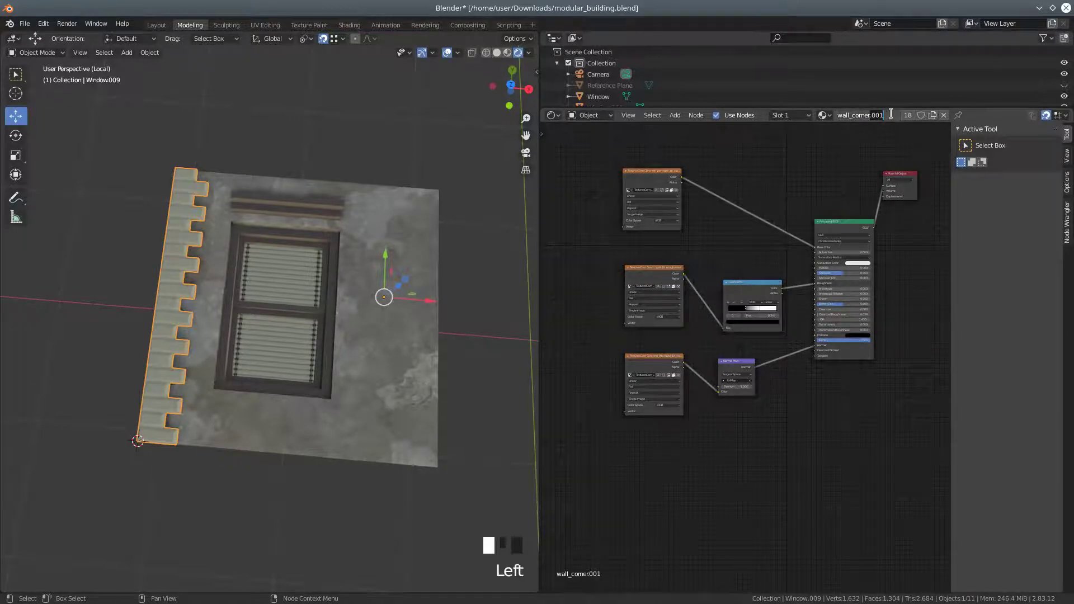
key(Return)
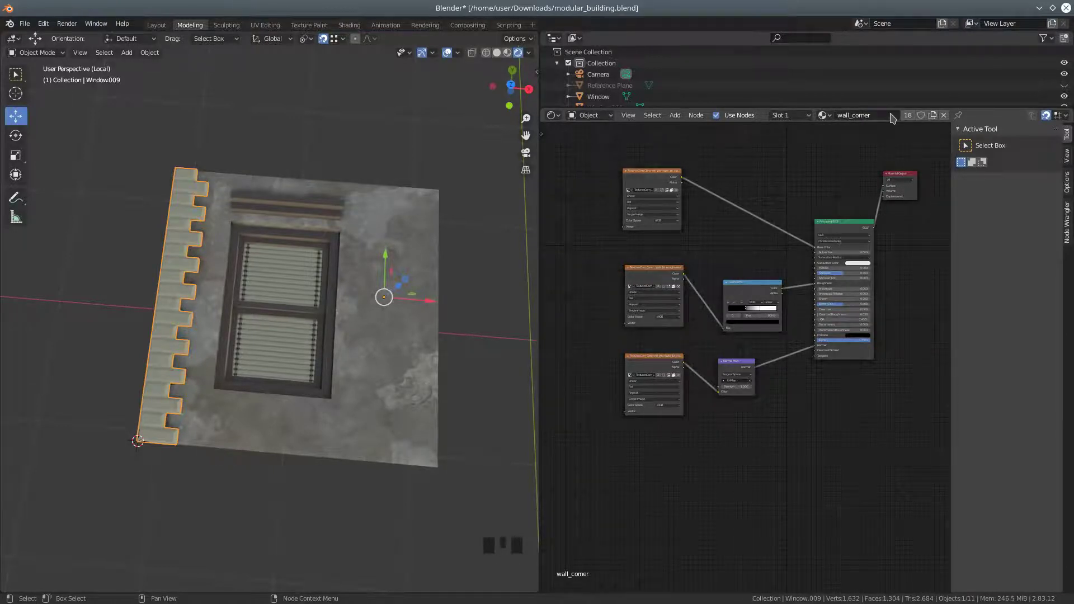
Show the corner strip's material properties, enter Edit Mode and unwrap the whole strip with Smart UV Project at a 66 angle limit
click(557, 117)
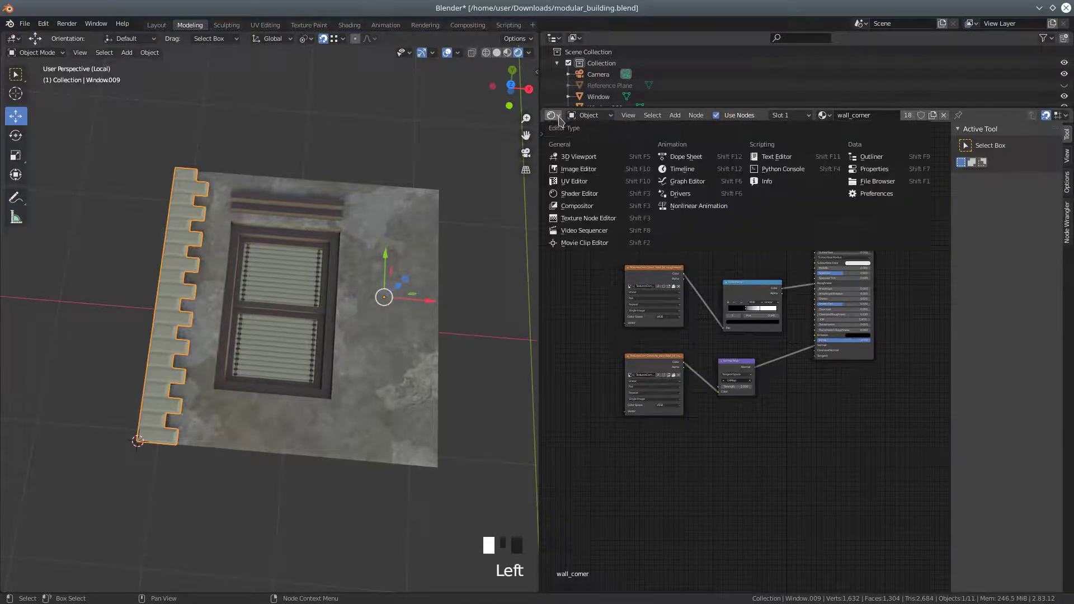
click(871, 170)
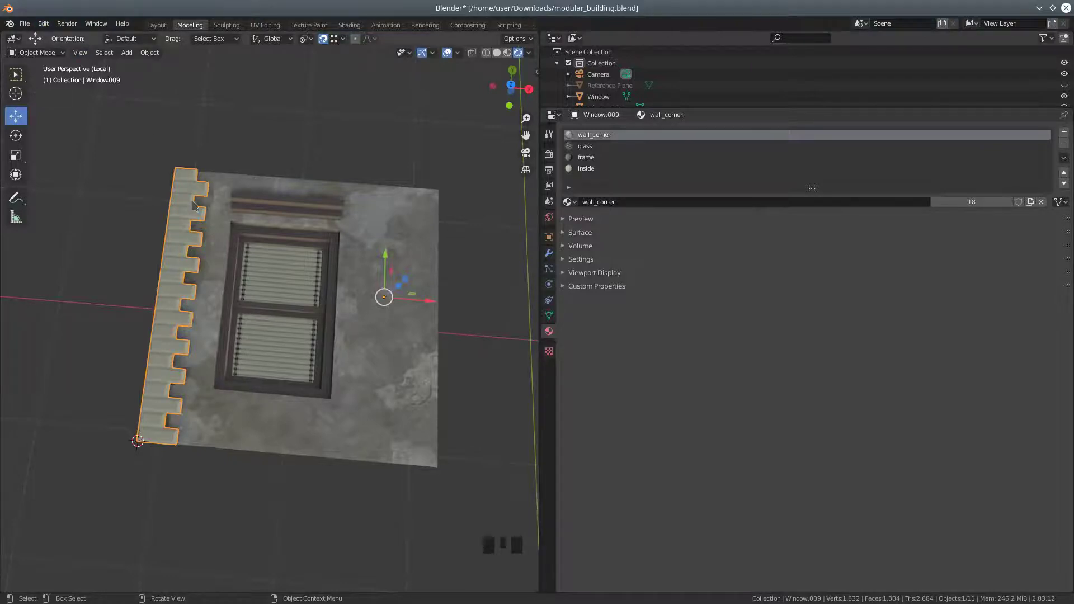
click(37, 52)
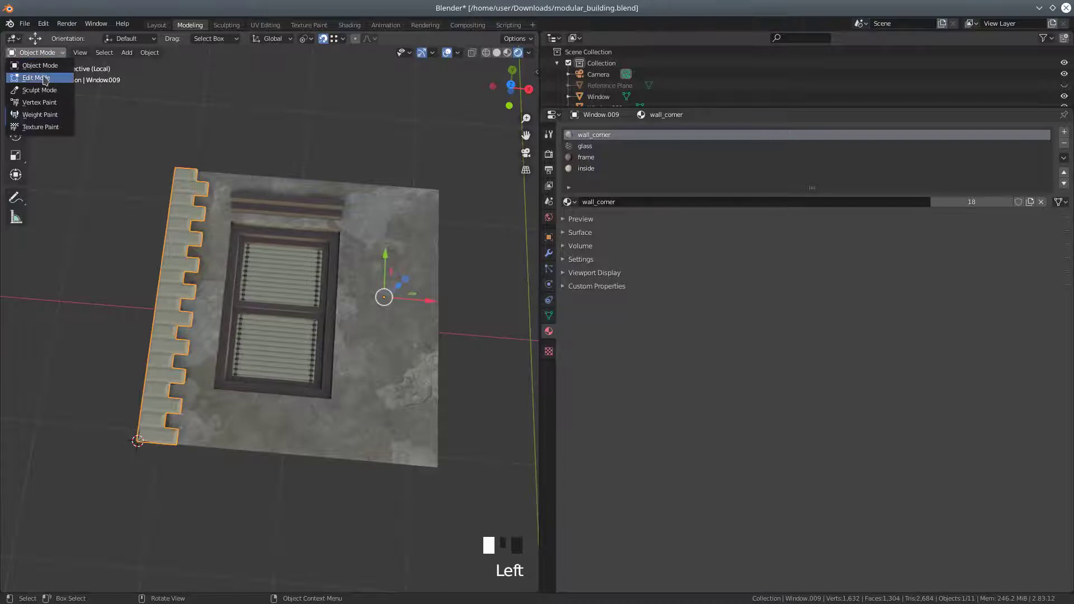
click(39, 76)
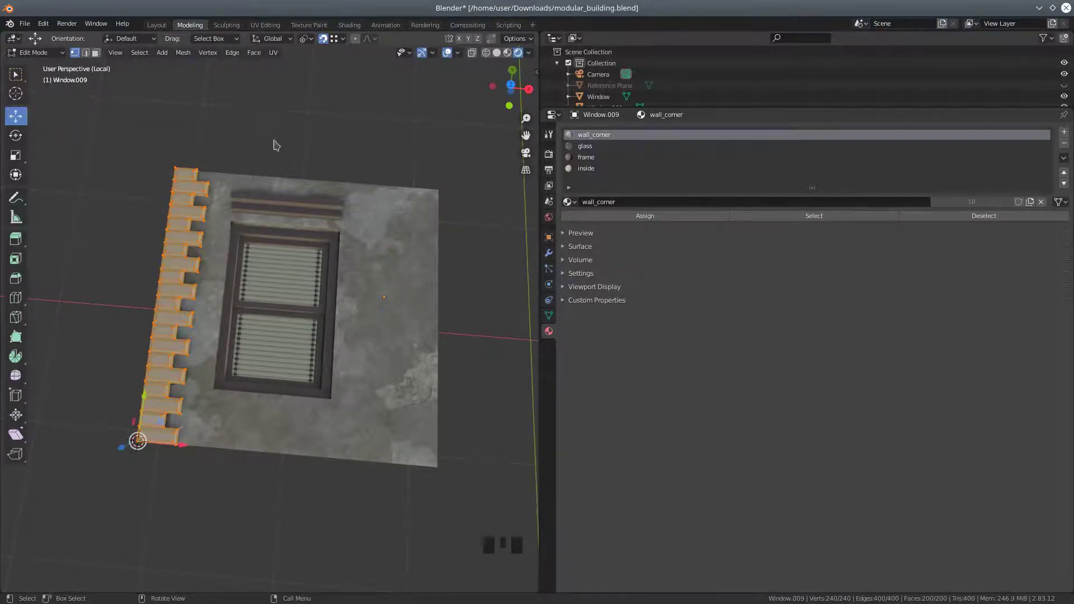
key(u)
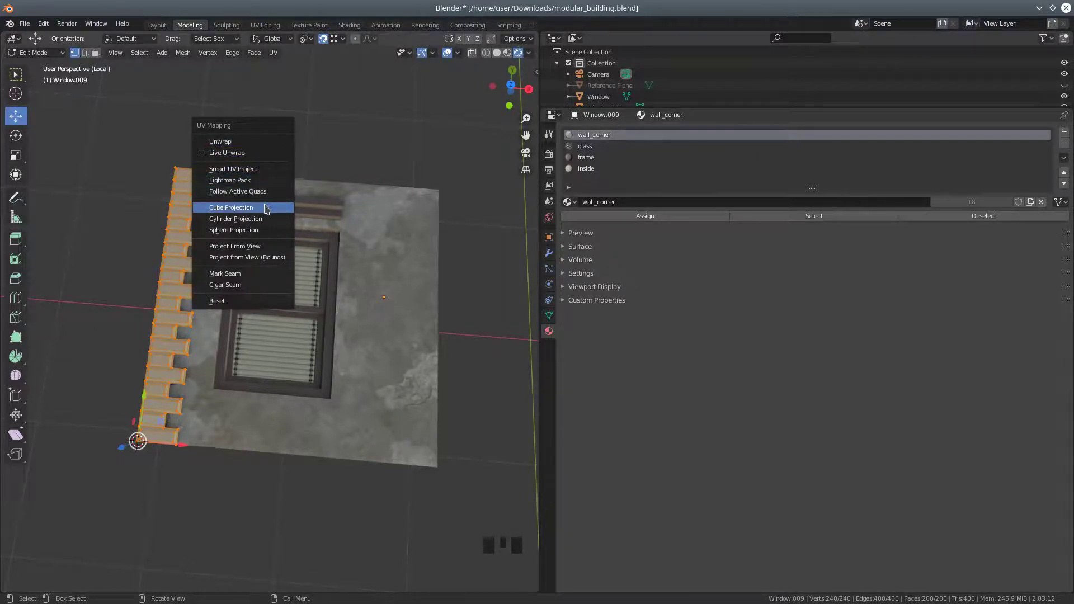
click(263, 169)
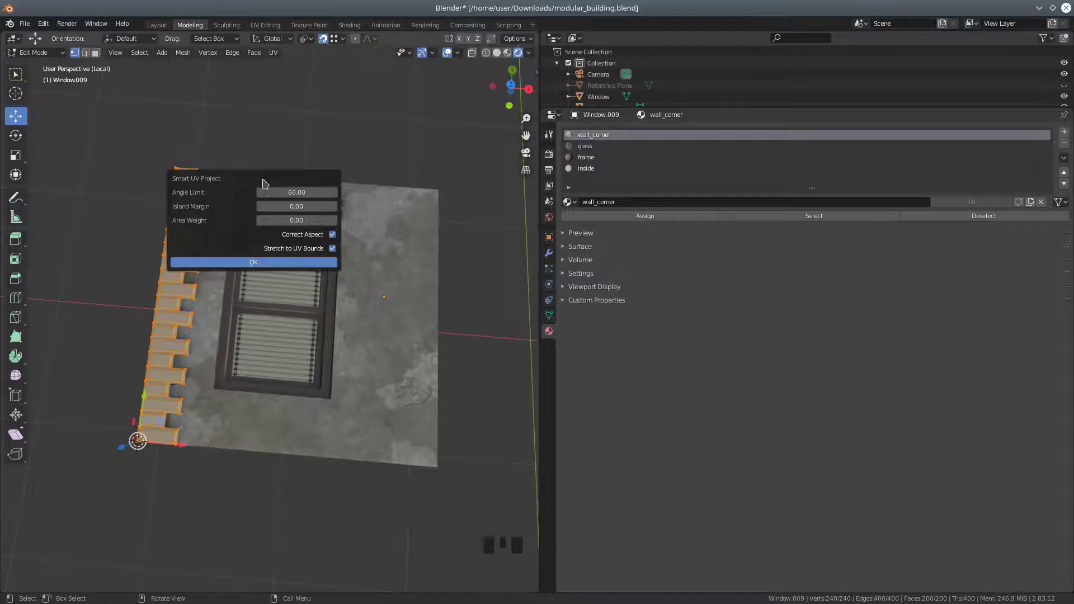
click(254, 262)
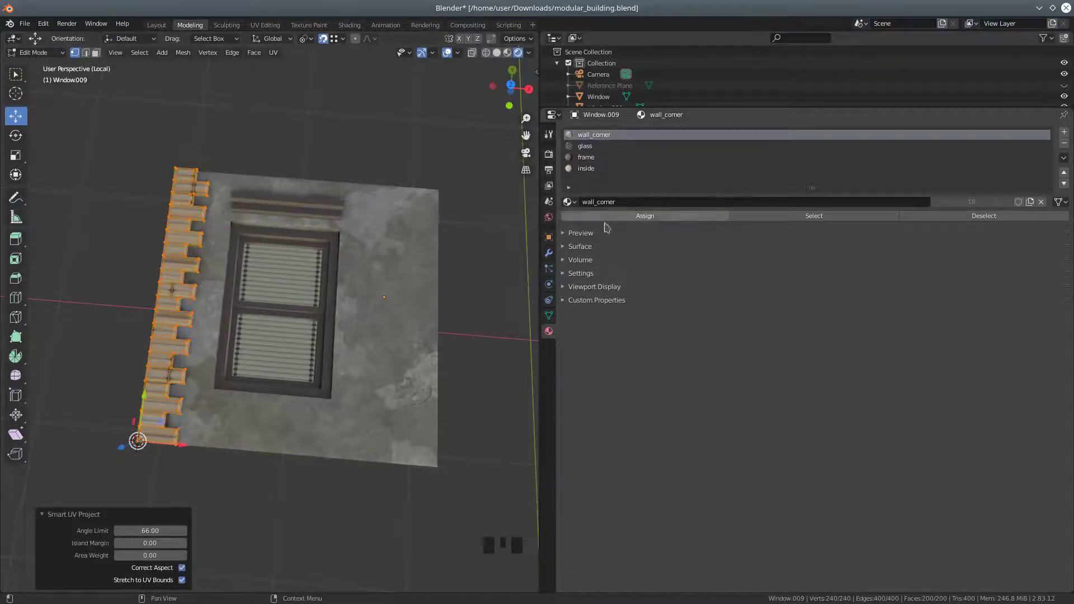
middle_drag(287, 207, 237, 247)
scroll(327, 272, up, 3)
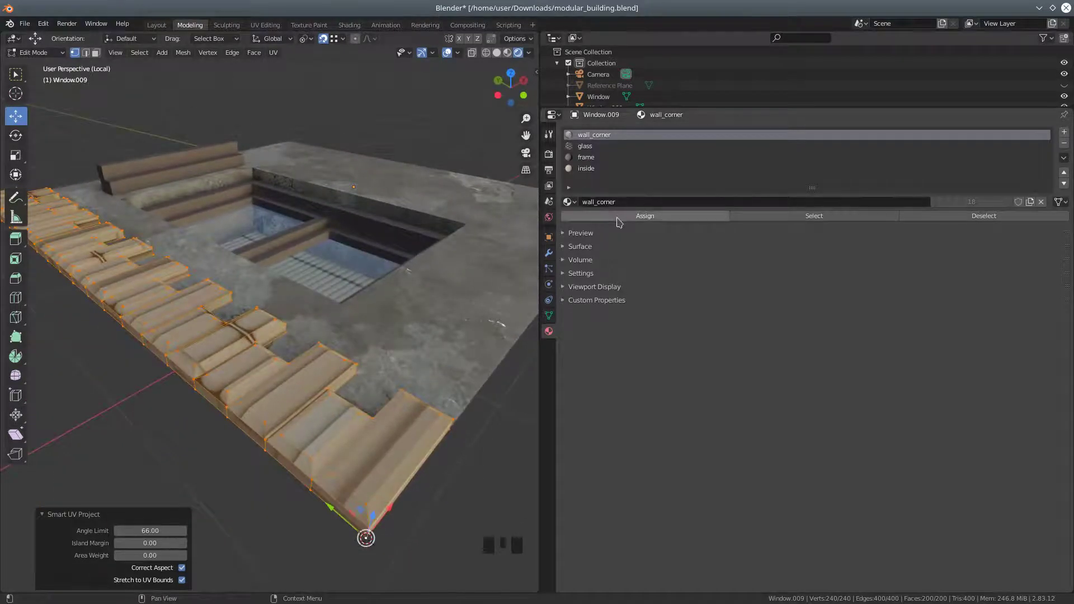
scroll(469, 256, down, 2)
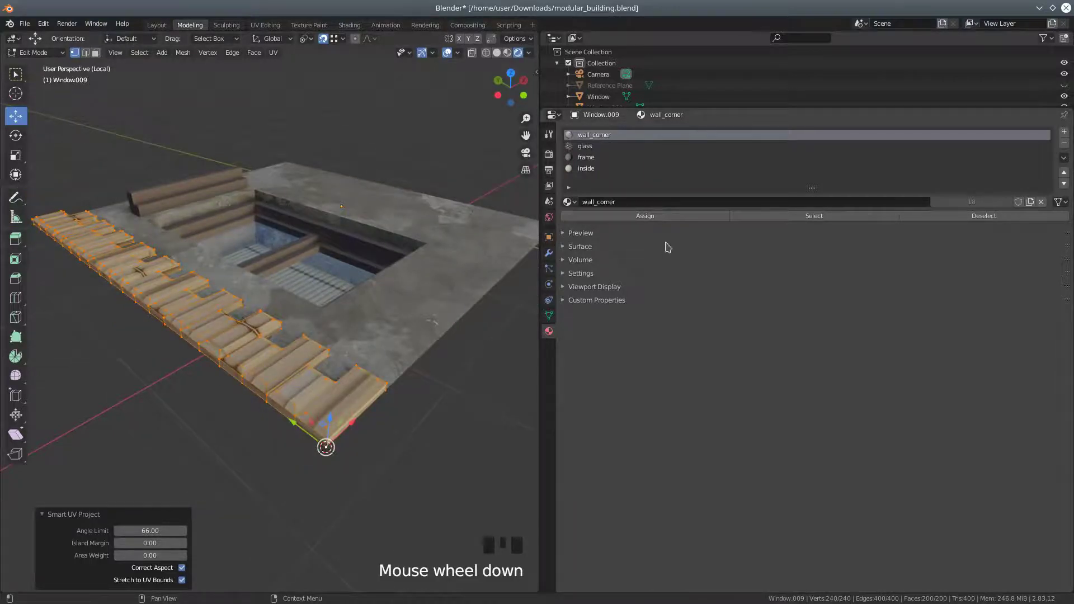
Switch the material properties area to the UV Editor and display the TexturesCom concrete wall albedo image behind the strip's UVs
click(556, 116)
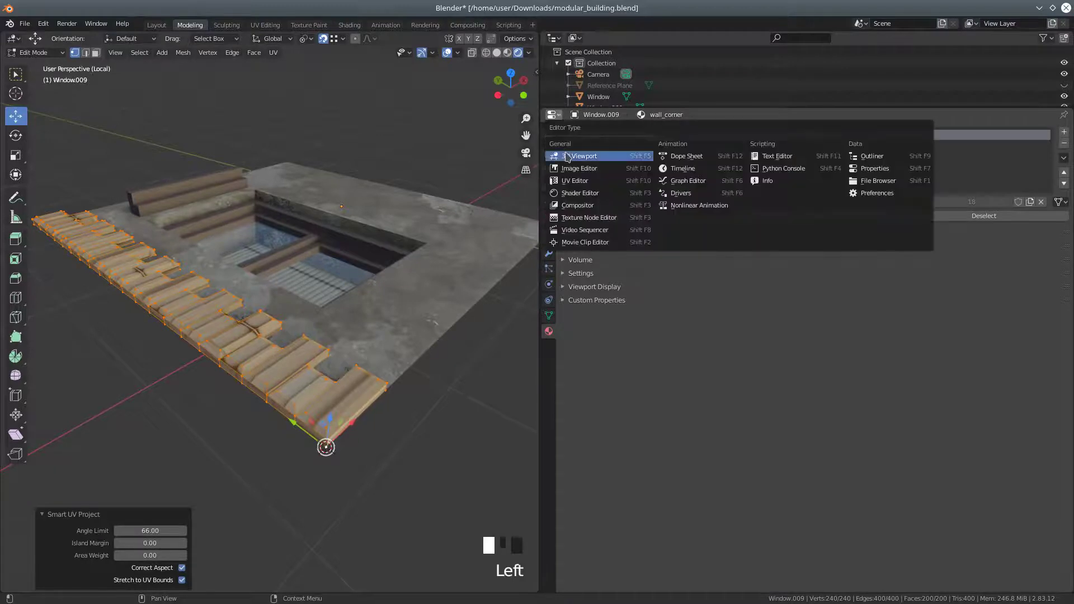
click(574, 181)
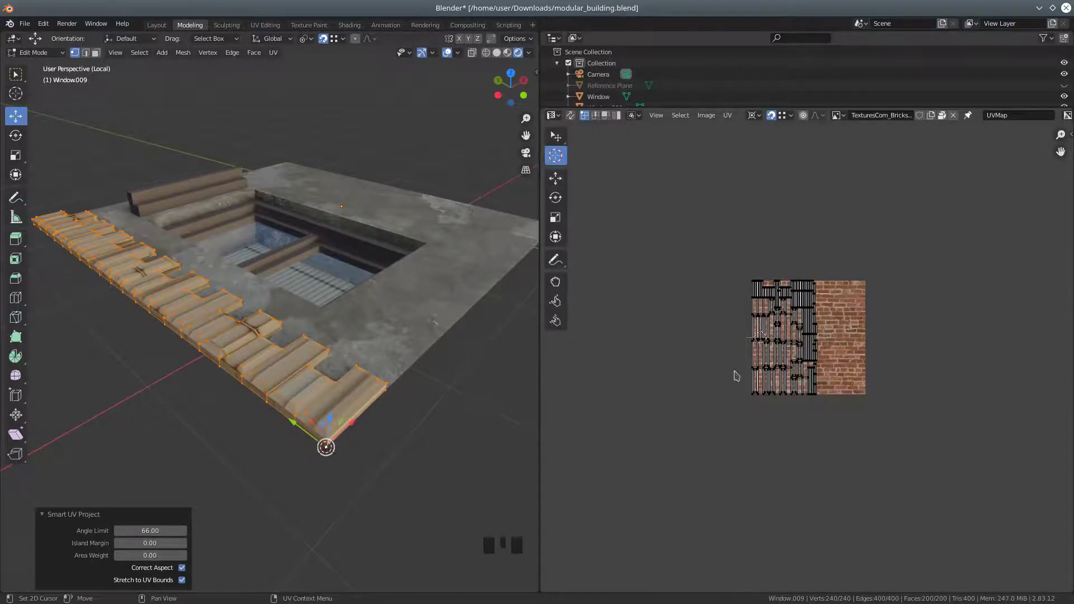
click(839, 115)
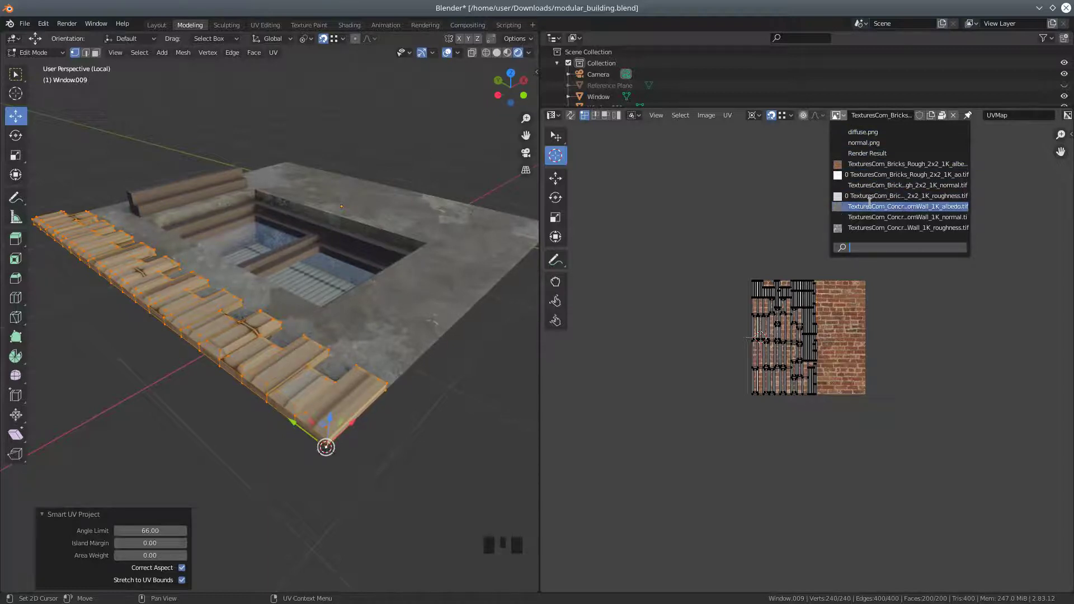
click(876, 207)
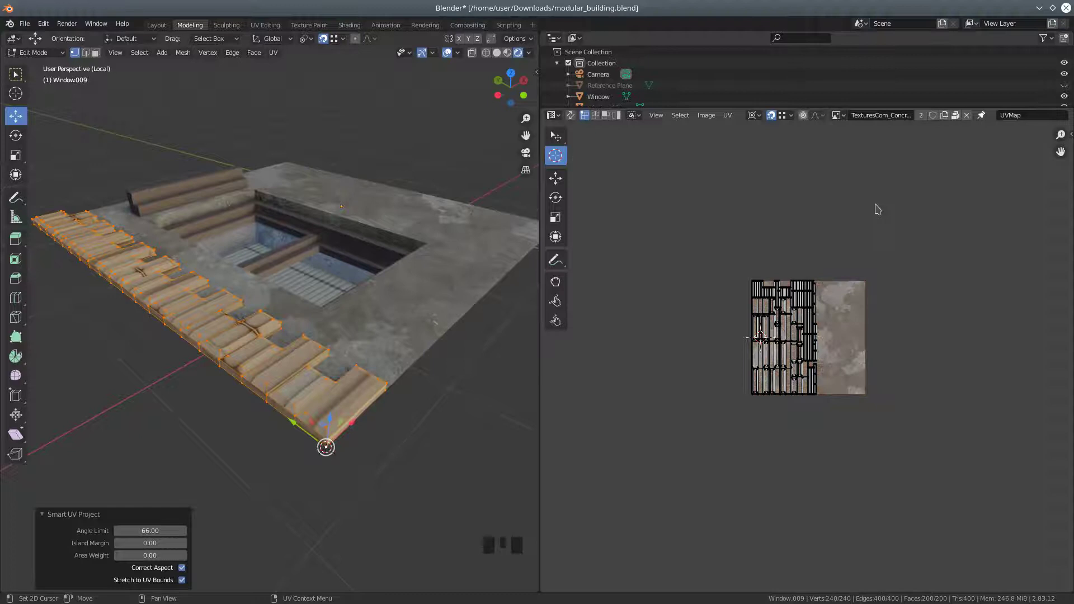
scroll(730, 381, up, 1)
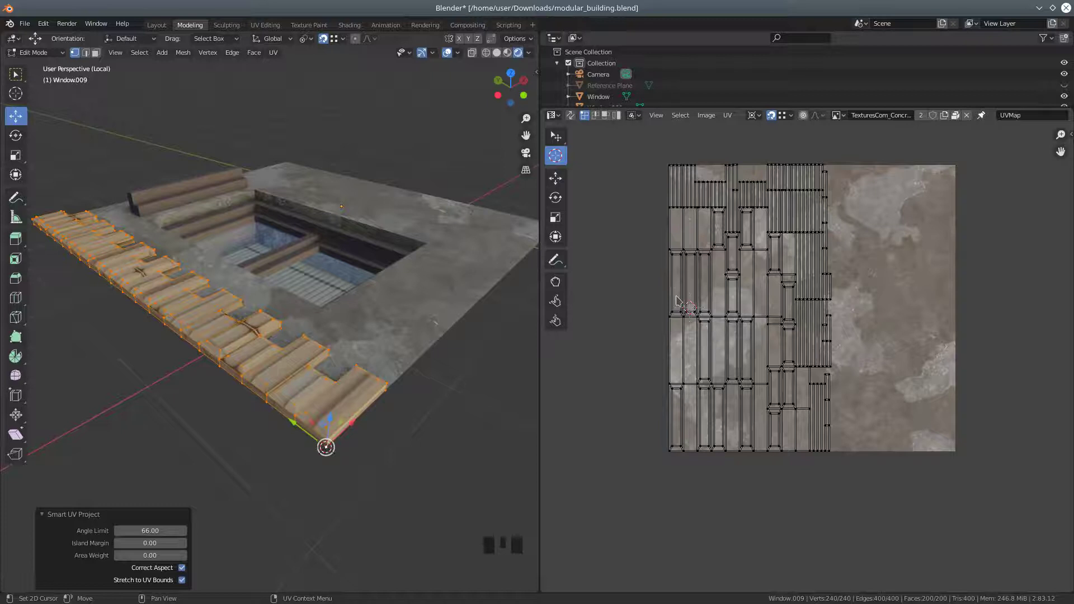
Return the corner strip to Object Mode and apply all its transforms: location, rotation and scale
middle_drag(464, 272, 419, 297)
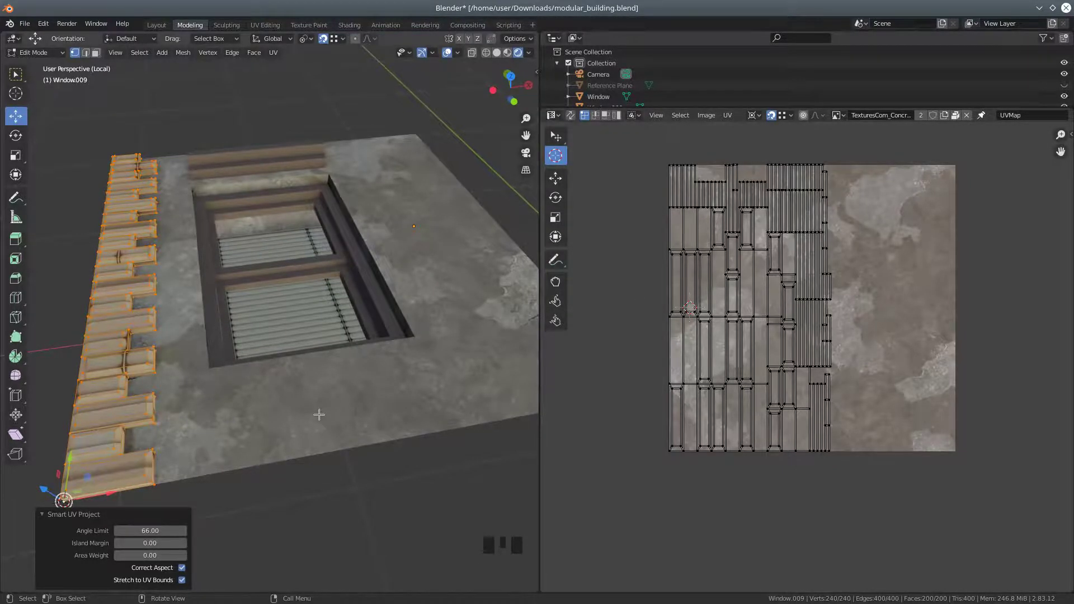
key(u)
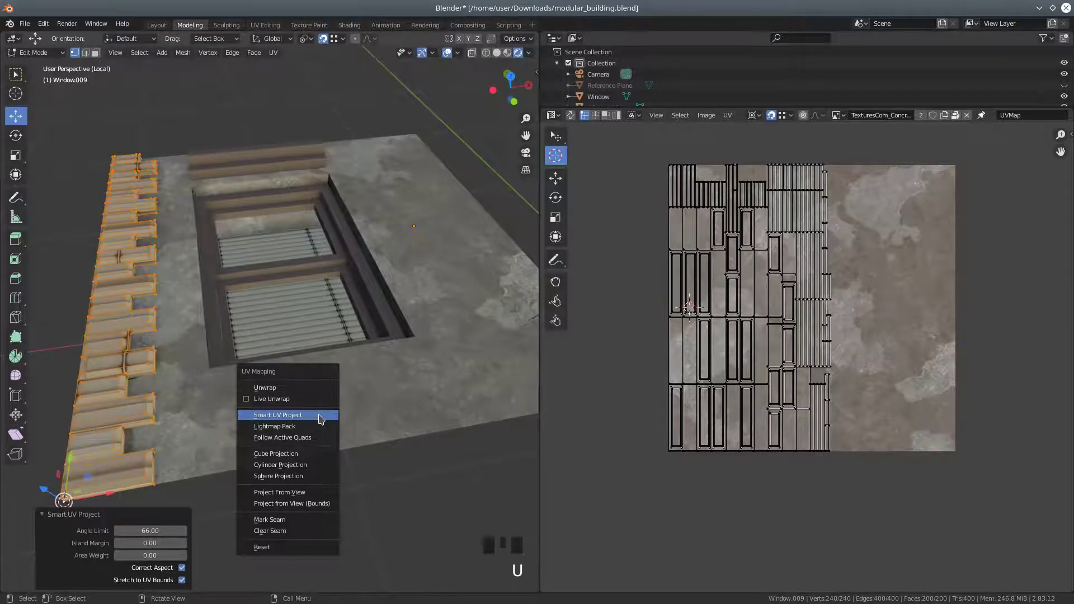
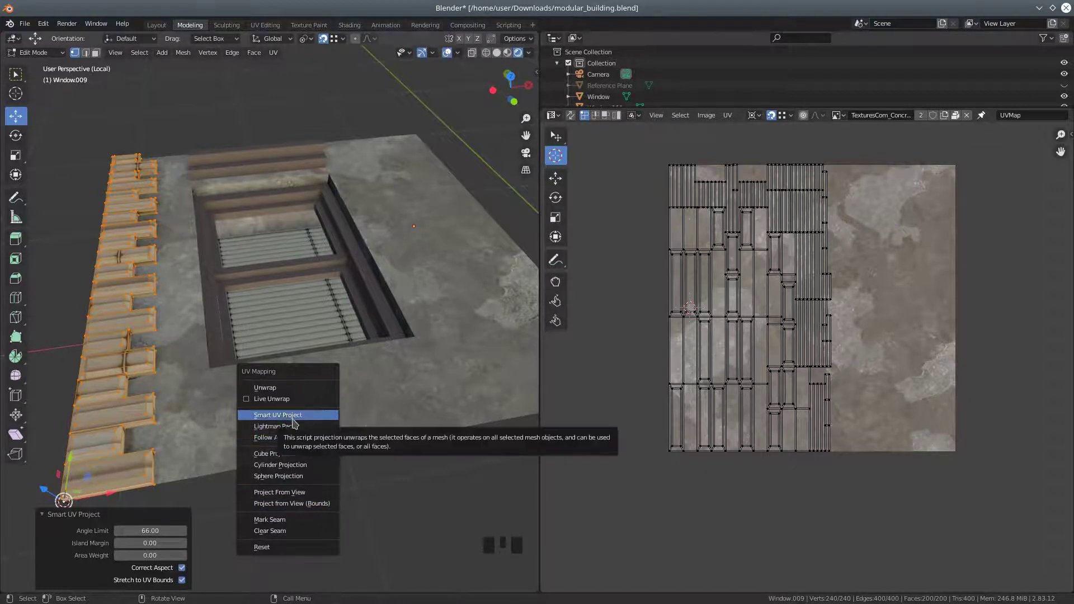
click(50, 53)
click(64, 68)
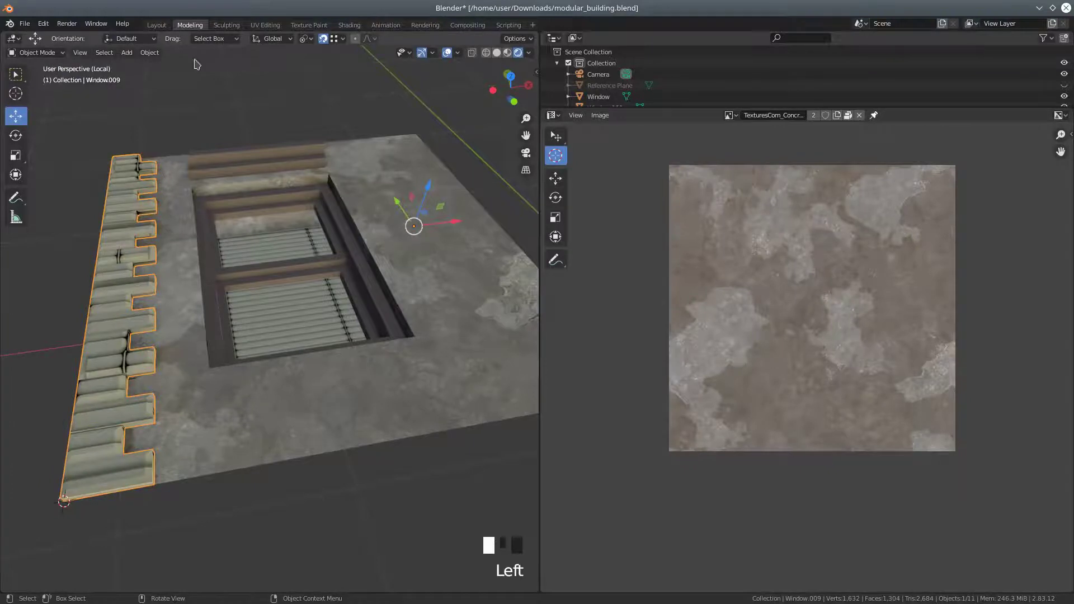
click(149, 52)
mouse_move(168, 81)
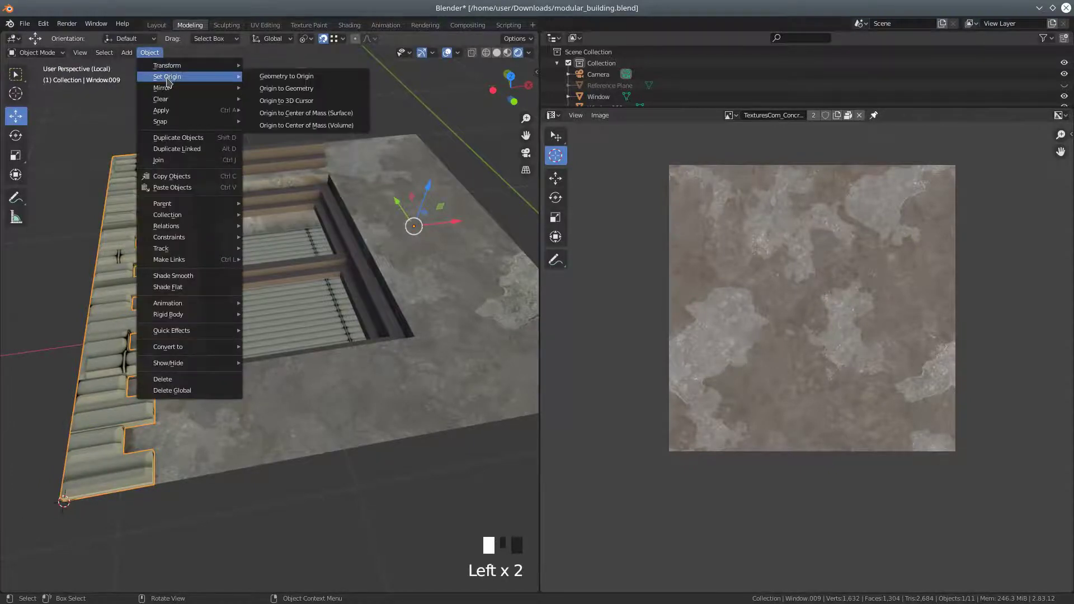
mouse_move(168, 110)
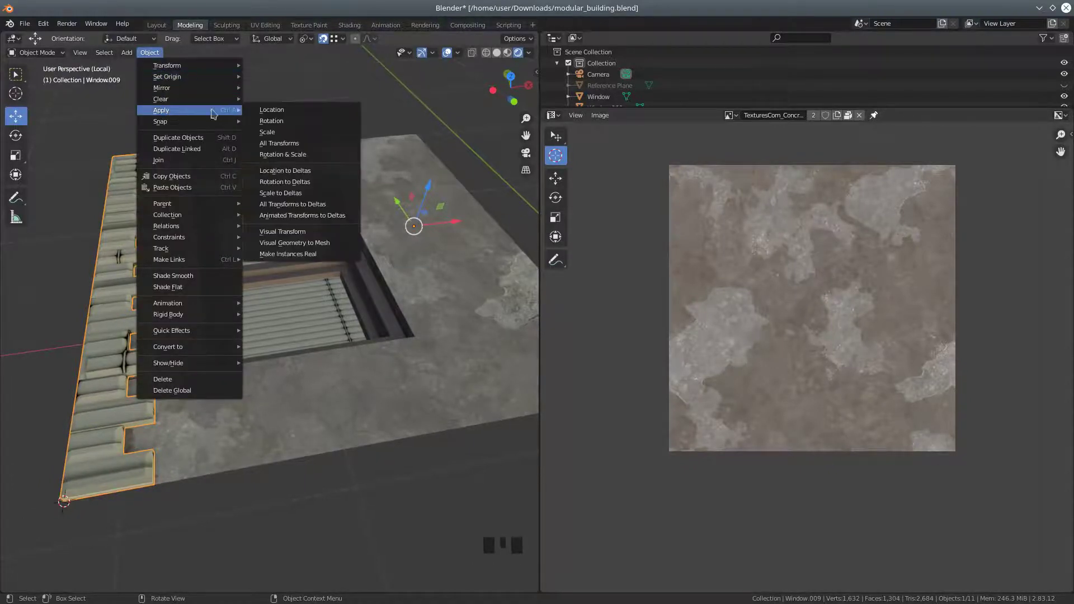
click(295, 144)
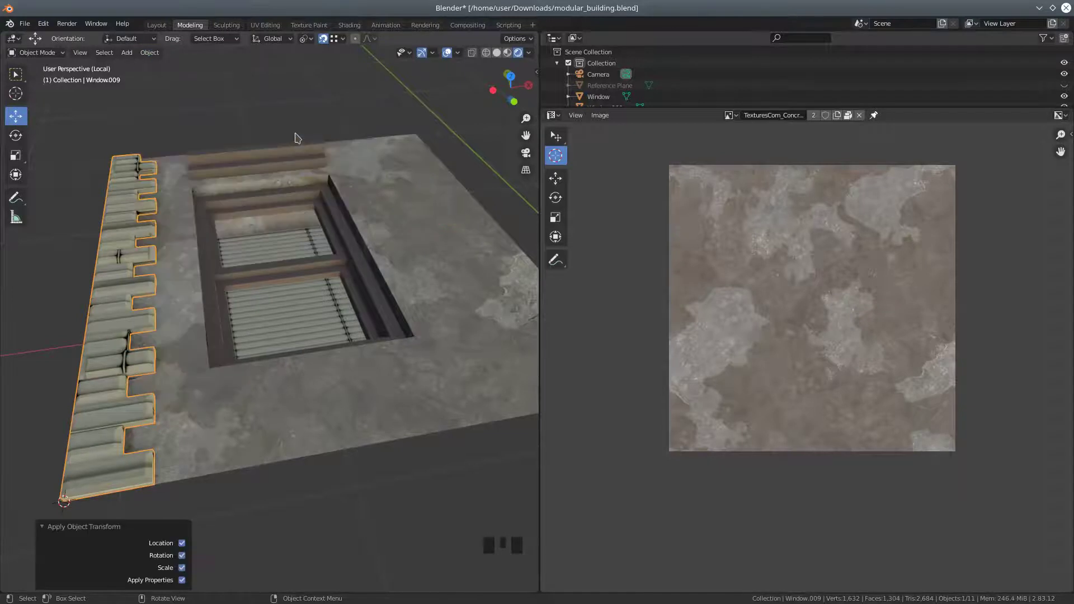
right_click(349, 490)
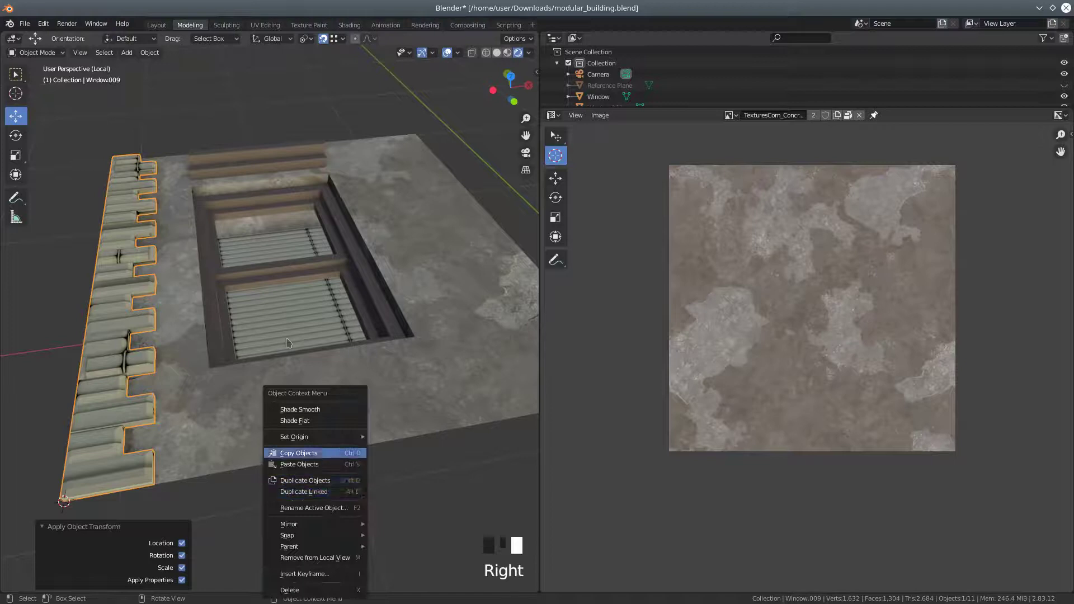
In Edit Mode, reset the corner strip's UVs and unwrap it again with Smart UV Project, keeping the 66 angle limit and zero island margin
click(37, 52)
click(37, 78)
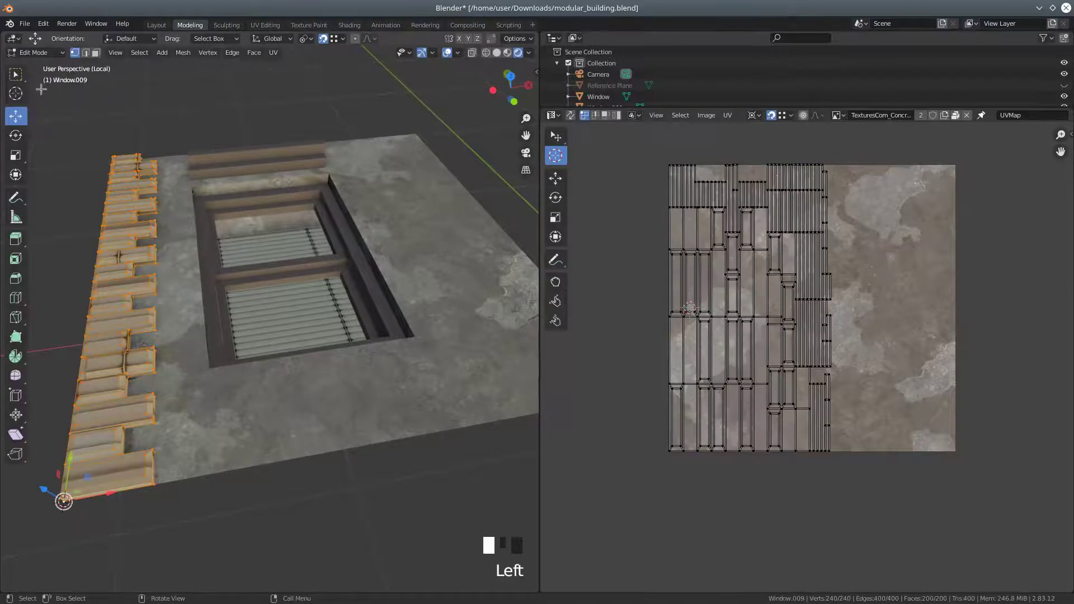
key(u)
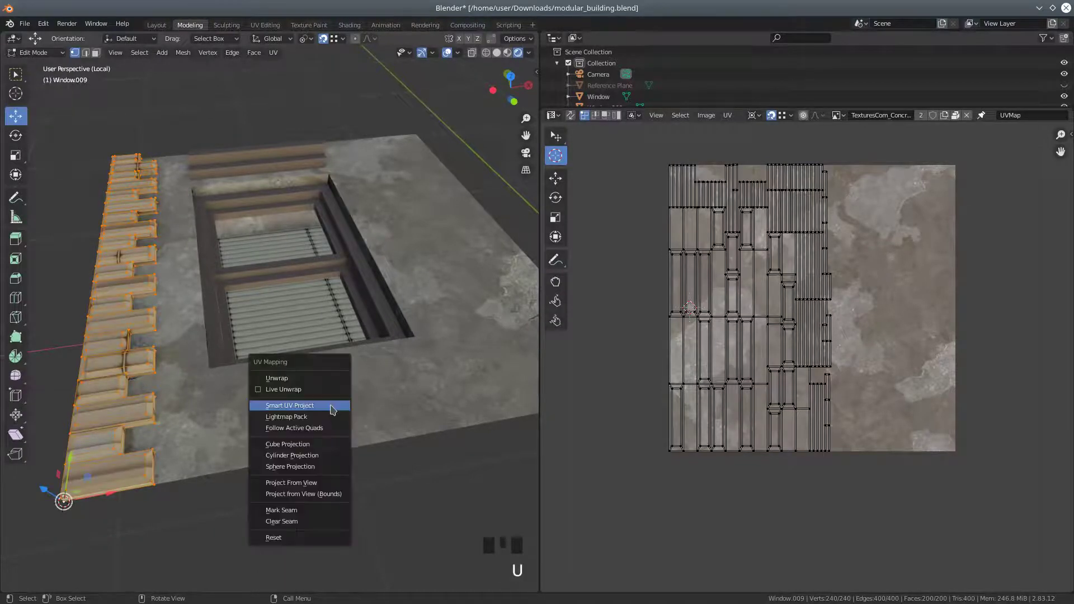
click(291, 538)
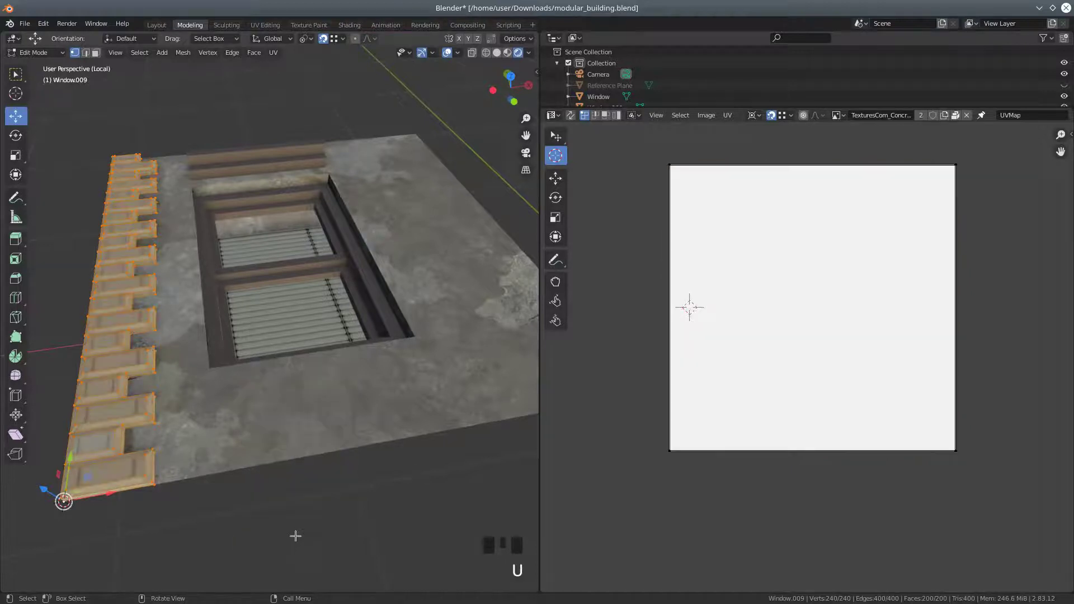
key(u)
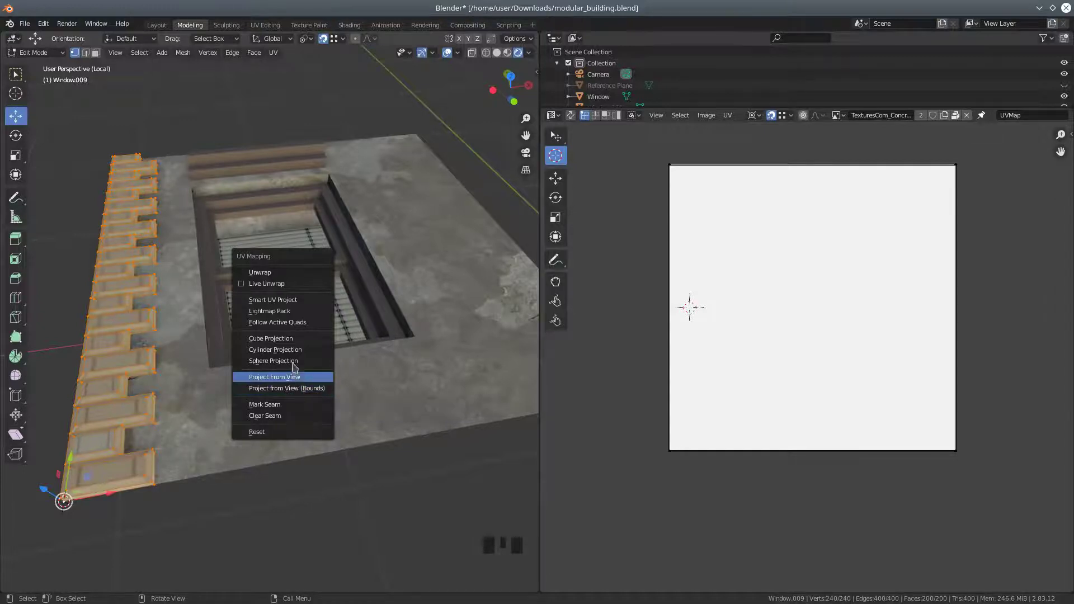
click(286, 303)
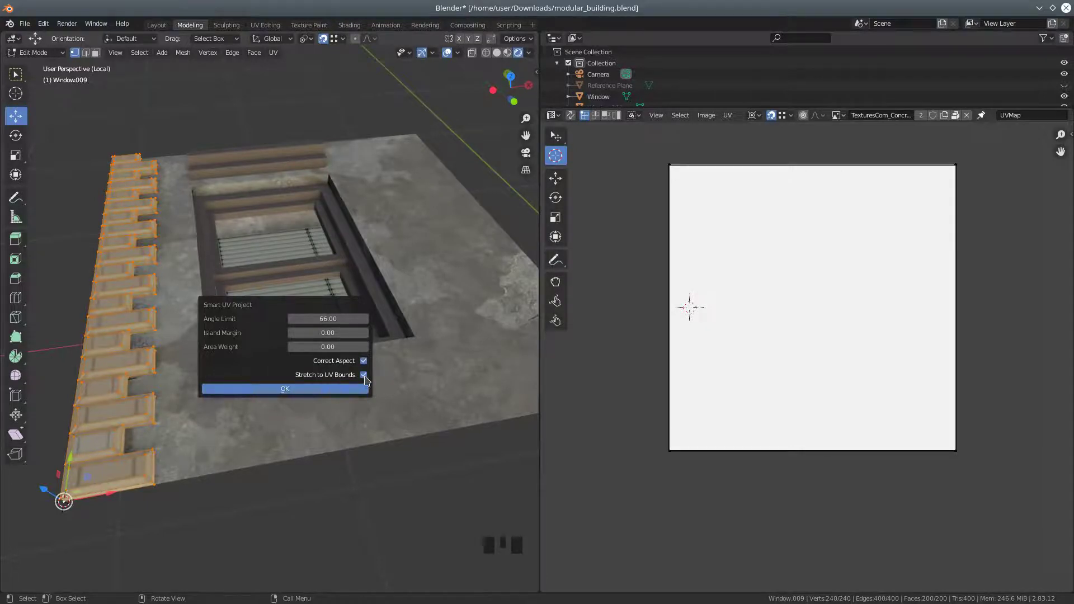
click(328, 389)
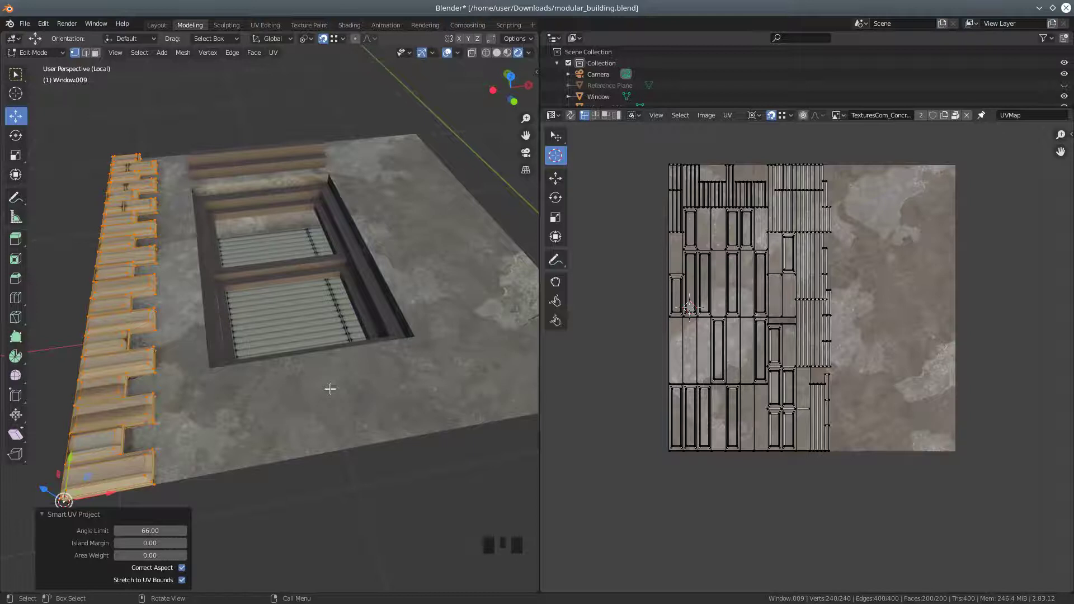
middle_drag(302, 376, 284, 426)
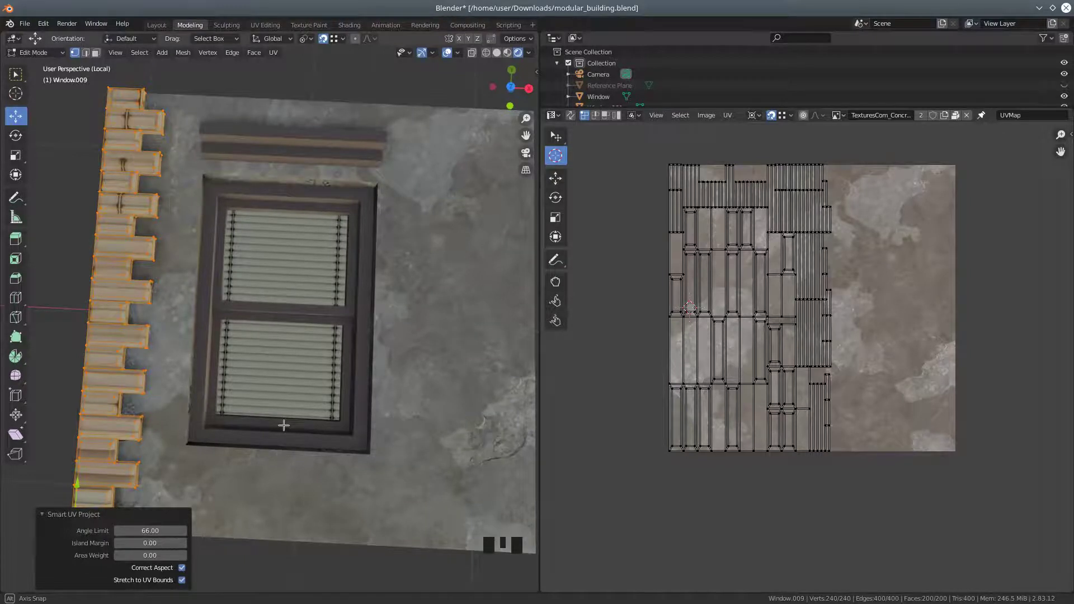
middle_drag(284, 425, 286, 422)
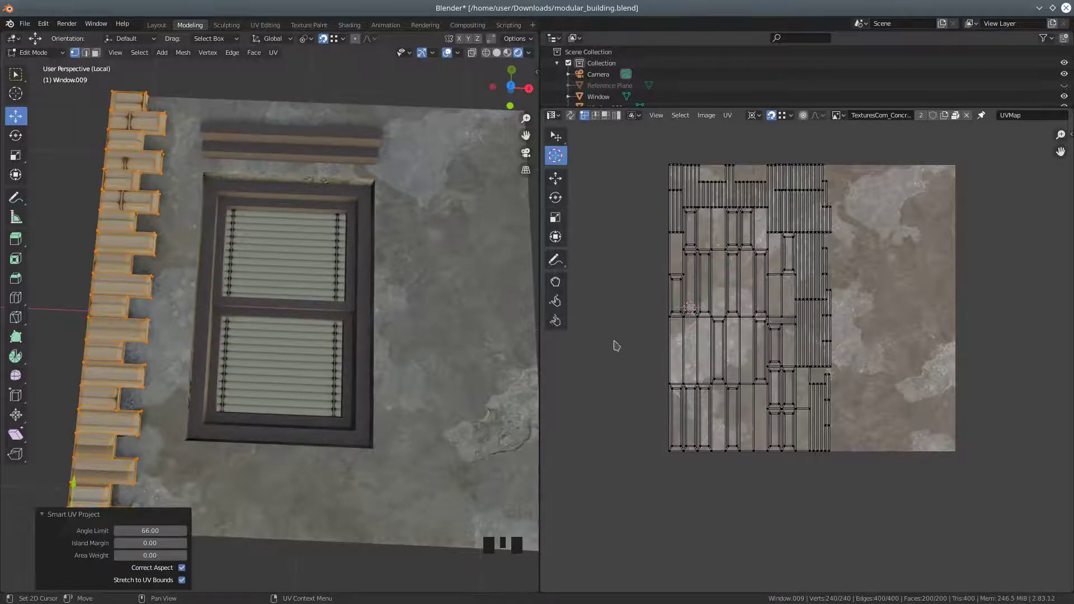
Scale all the strip's UVs along X by about 1.76 from the 2D cursor placed at the image's lower-left corner, with snapping off
click(670, 452)
key(b)
drag(641, 147, 856, 467)
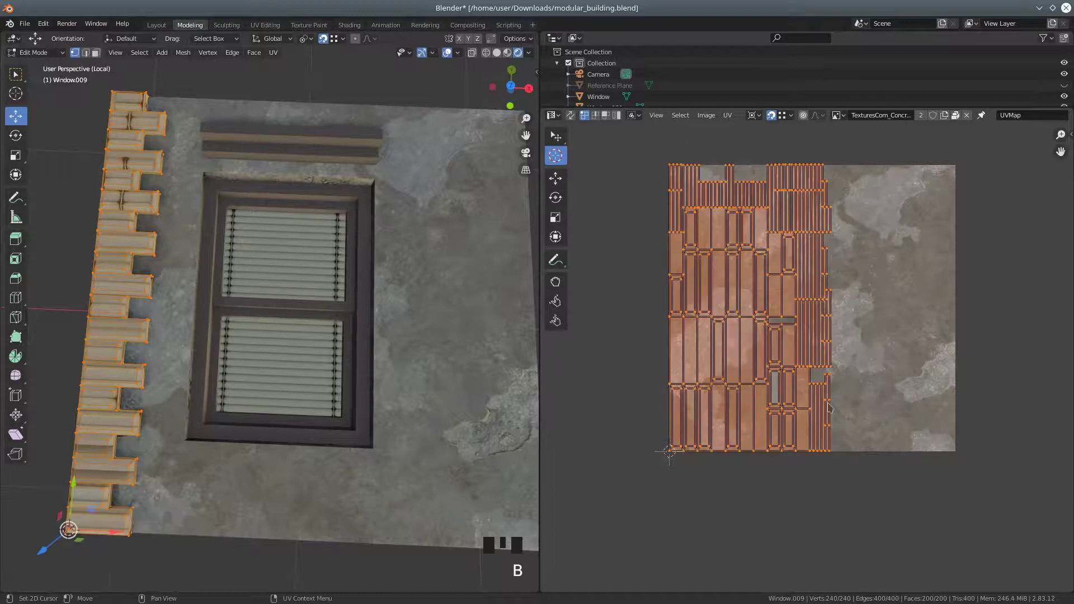
click(773, 116)
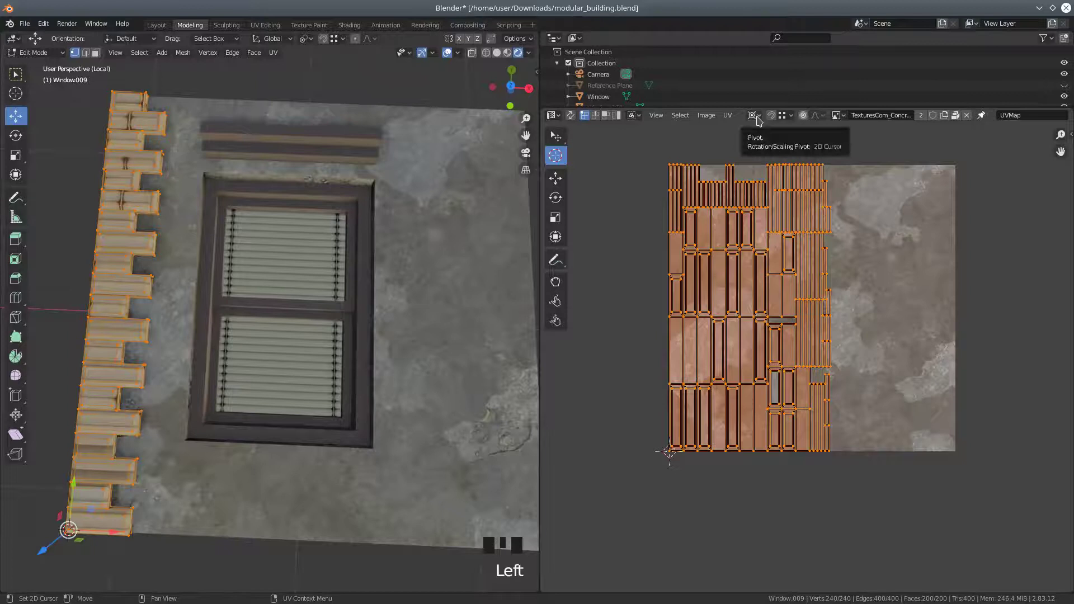
click(754, 116)
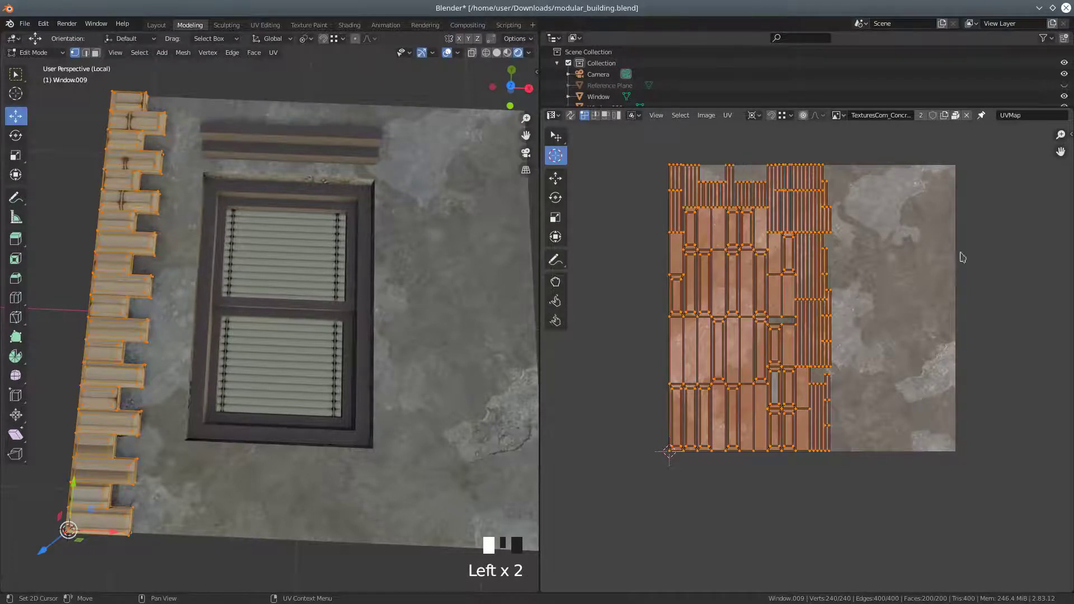
key(s)
key(x)
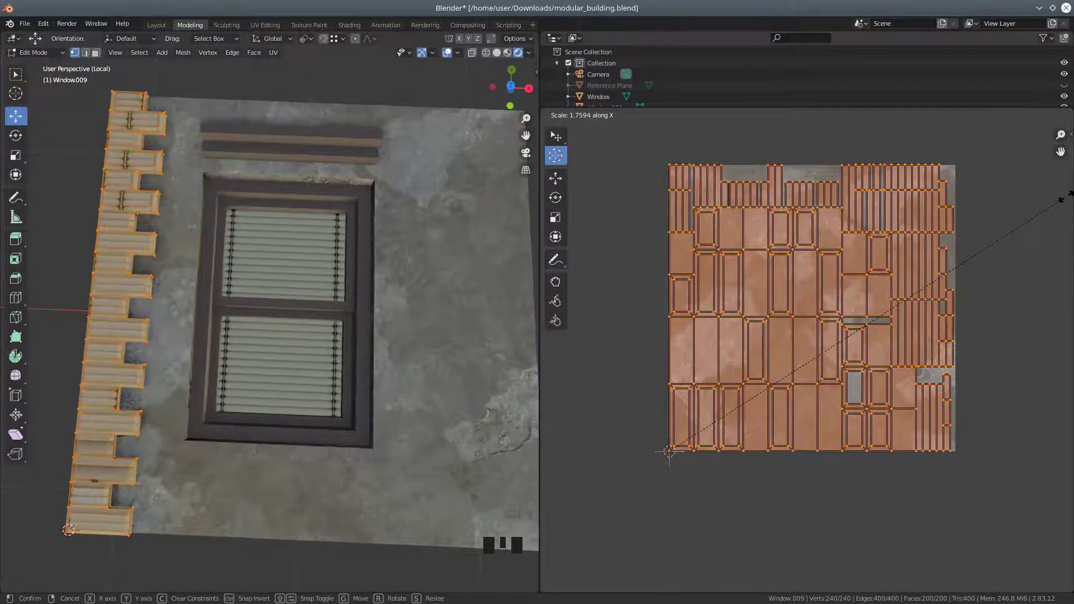
click(1065, 197)
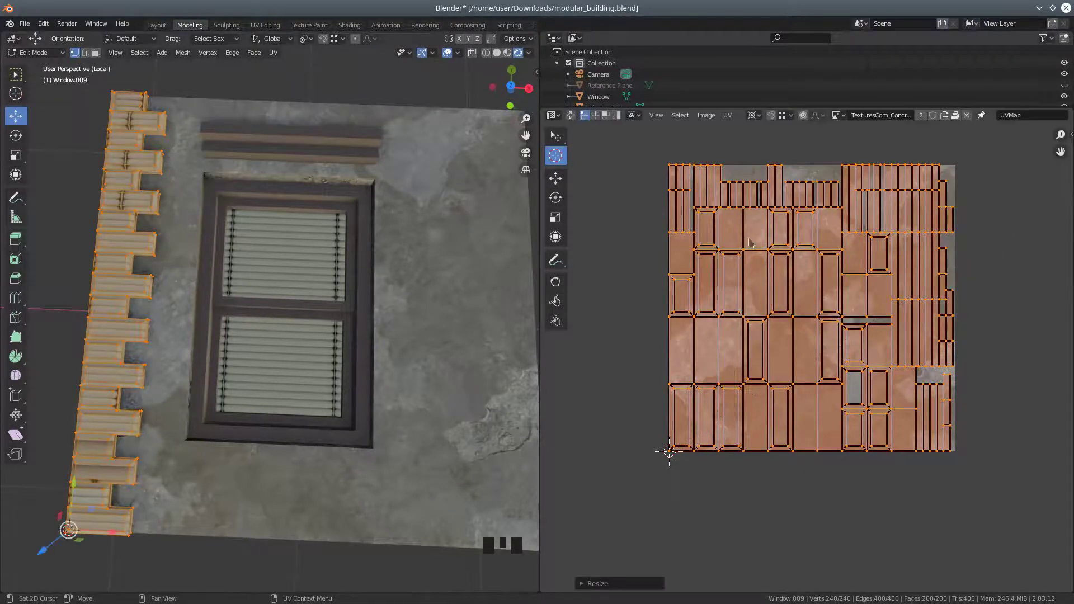
Check the corner strip's texture up close and switch the UV Editor area to the Shader Editor with the wall_corner nodes
middle_drag(397, 325, 394, 246)
scroll(380, 327, up, 2)
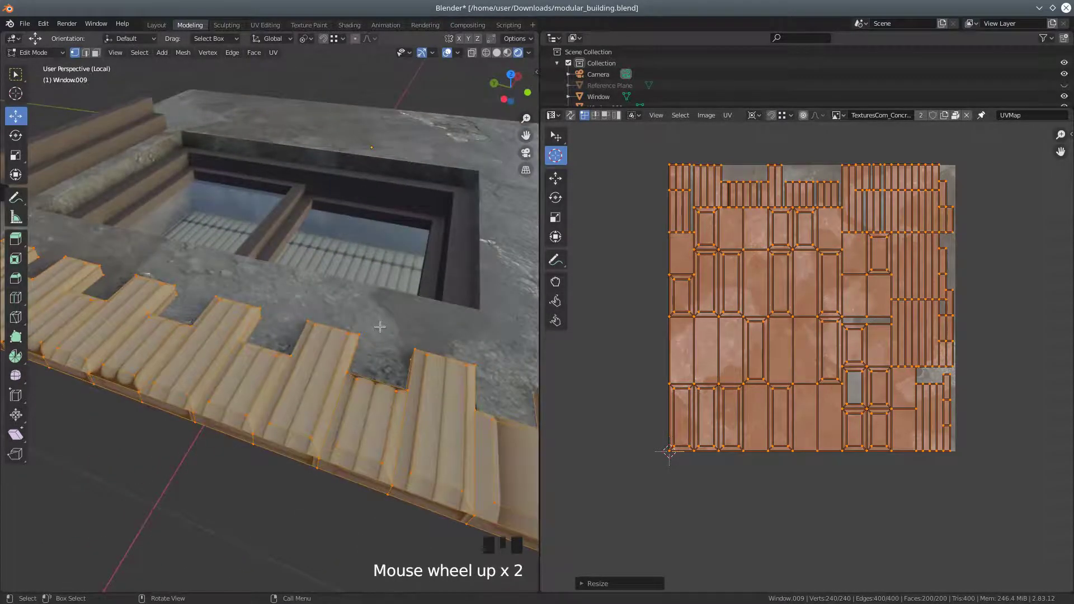
middle_drag(434, 333, 386, 297)
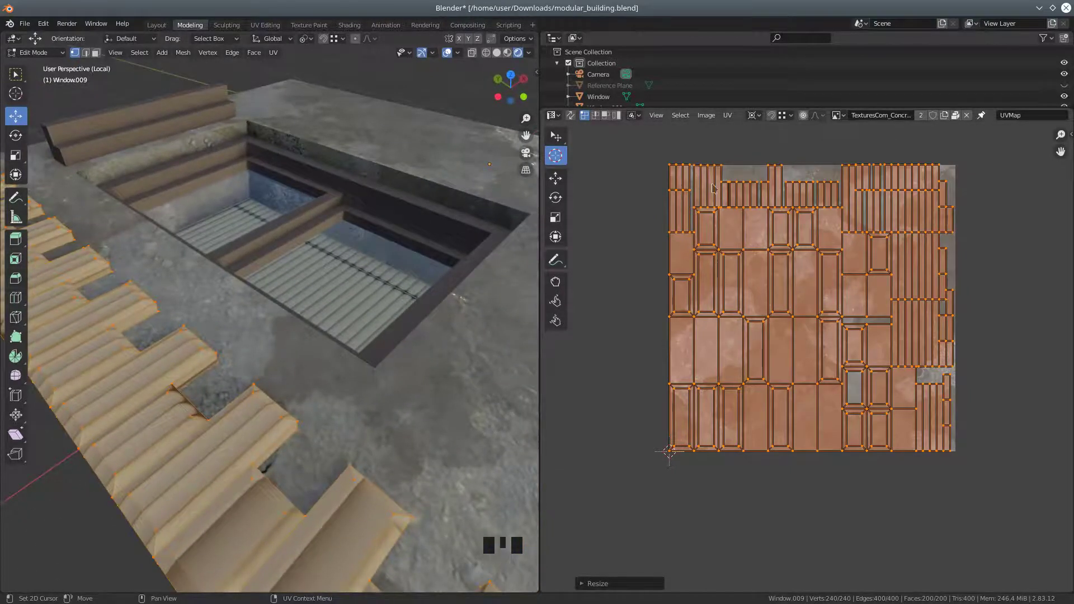
click(561, 119)
click(553, 115)
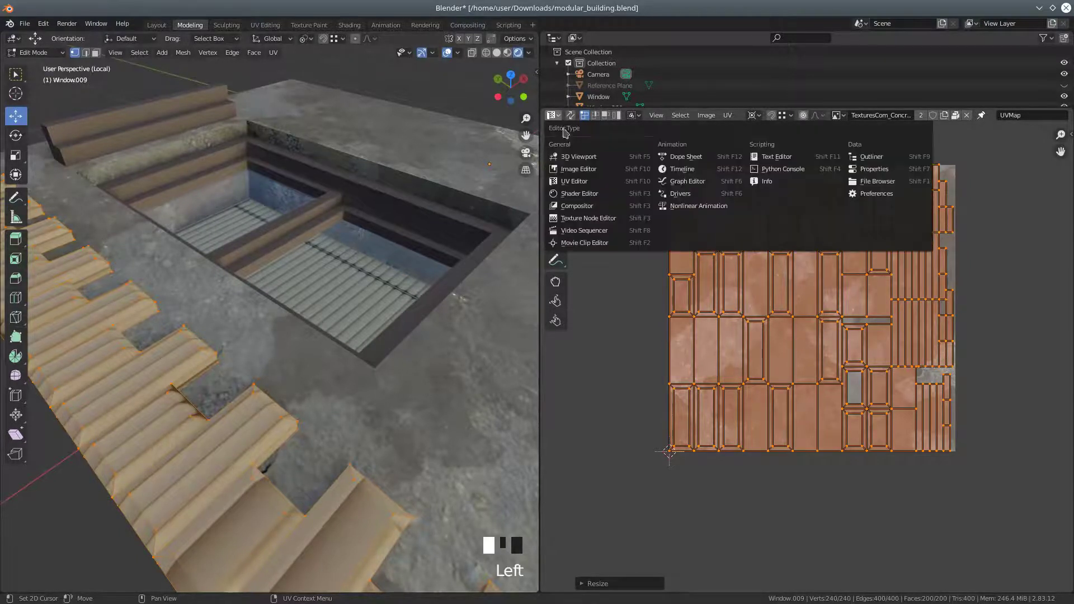
click(580, 194)
scroll(723, 187, up, 5)
middle_drag(723, 187, 719, 376)
scroll(718, 376, up, 5)
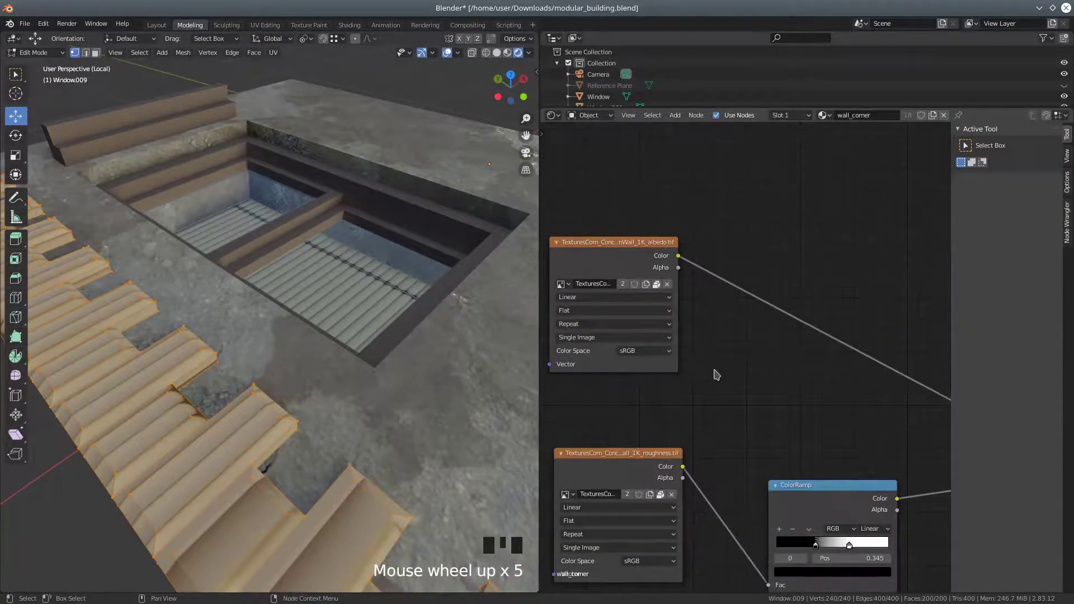
scroll(717, 375, up, 4)
middle_drag(680, 296, 772, 315)
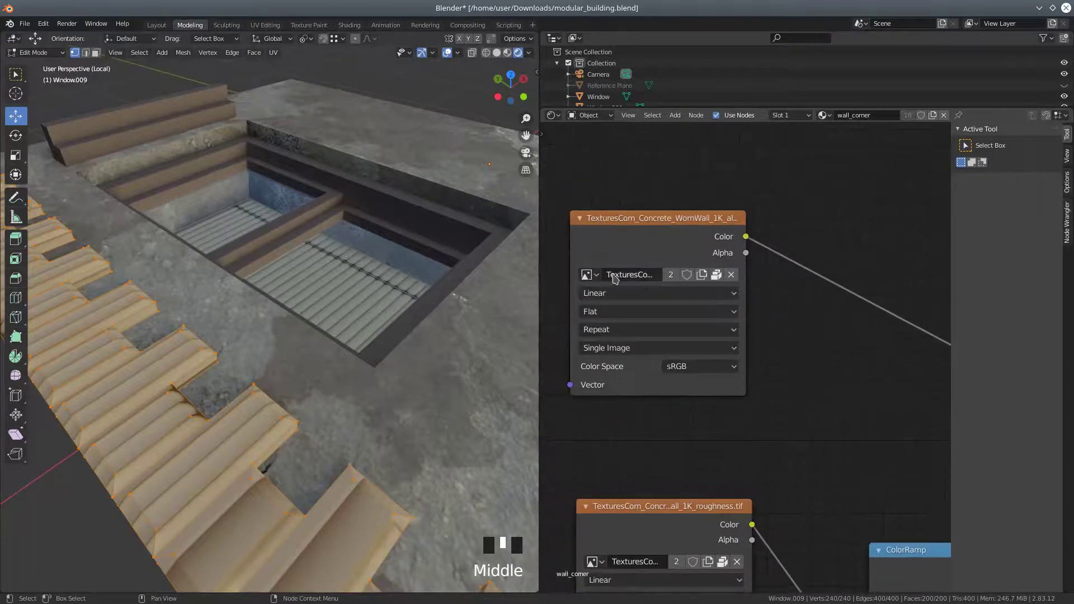
Set the wall_corner material's three image nodes to the TexturesCom Concrete WornWall 1K albedo, roughness and normal textures
click(586, 274)
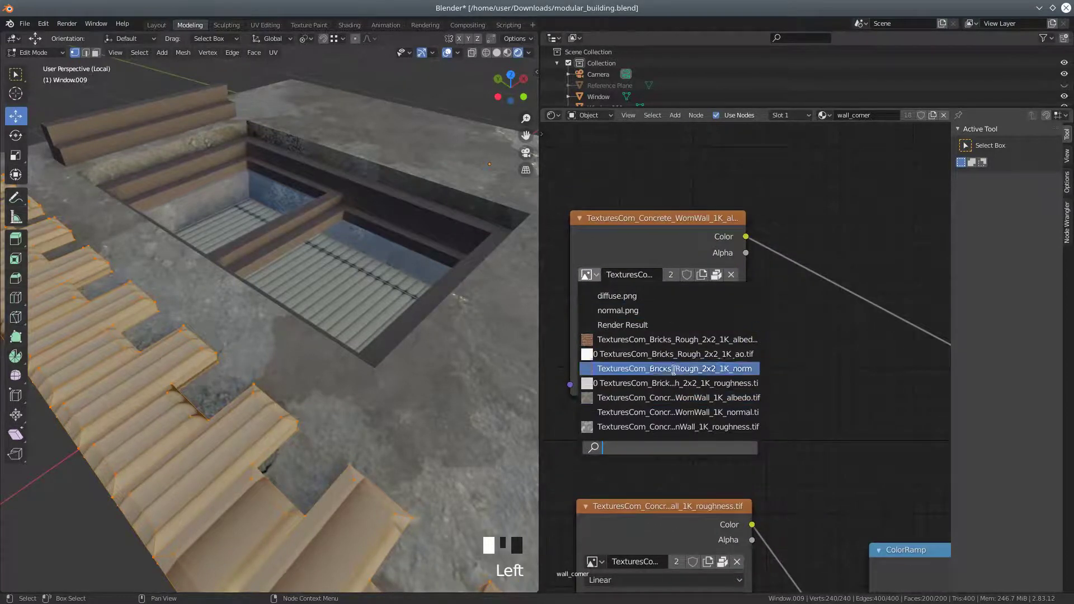
click(669, 394)
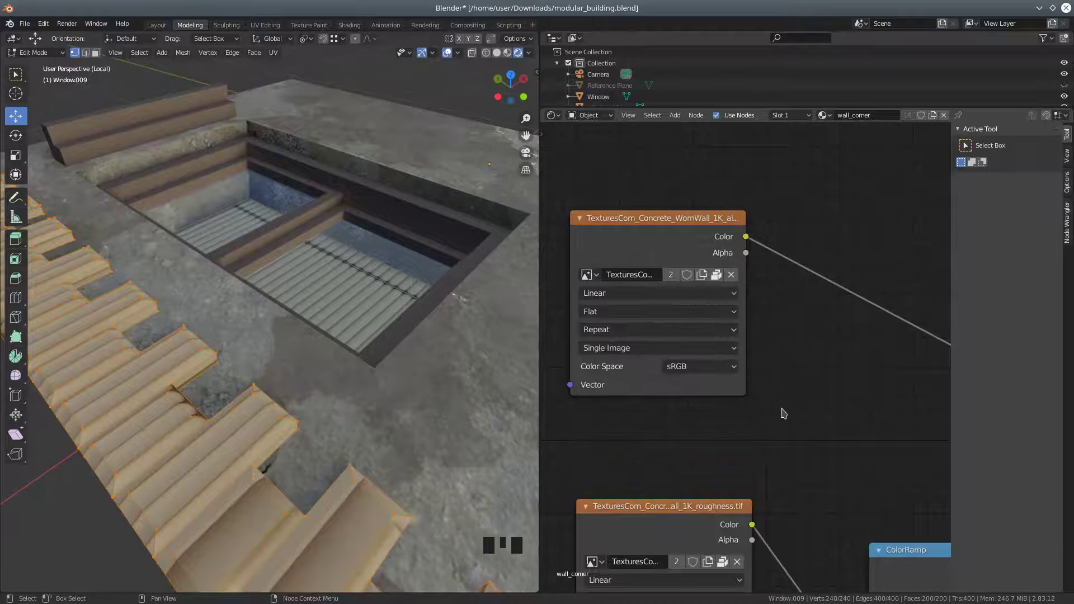
middle_drag(786, 460, 779, 190)
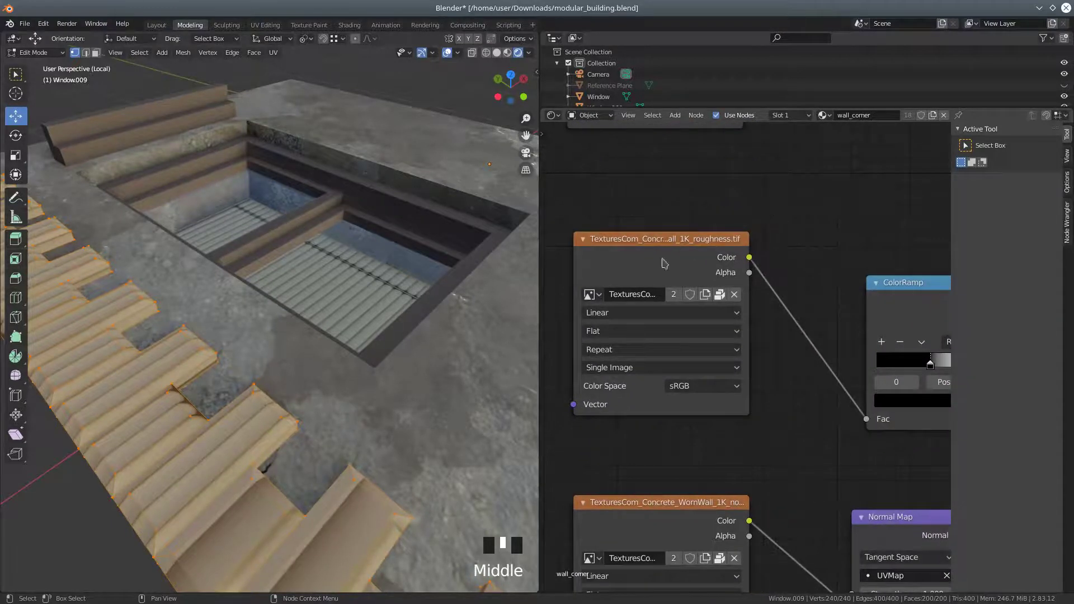
click(591, 294)
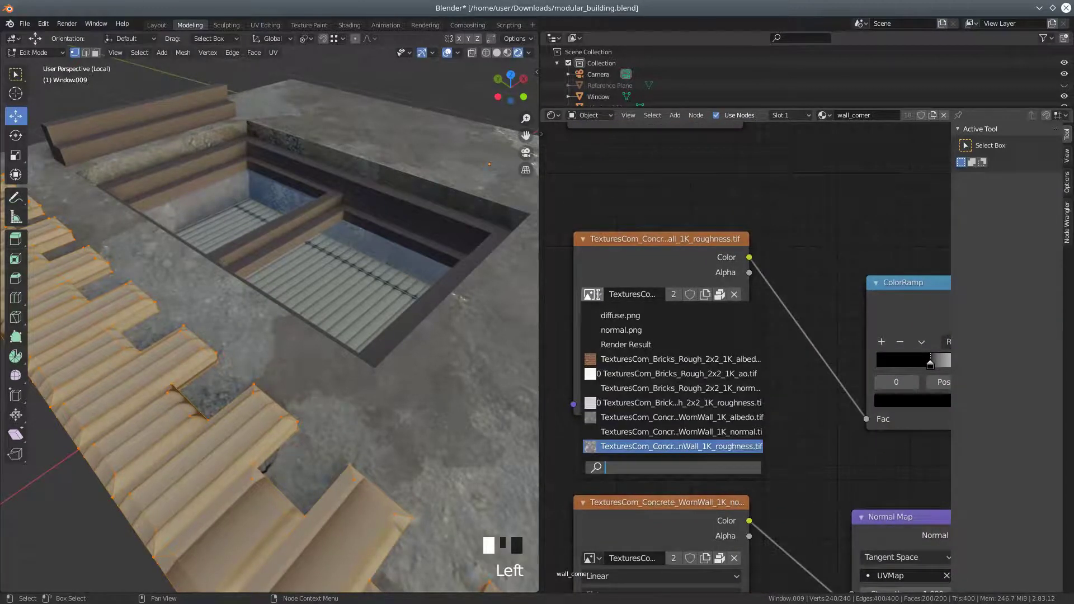
click(634, 446)
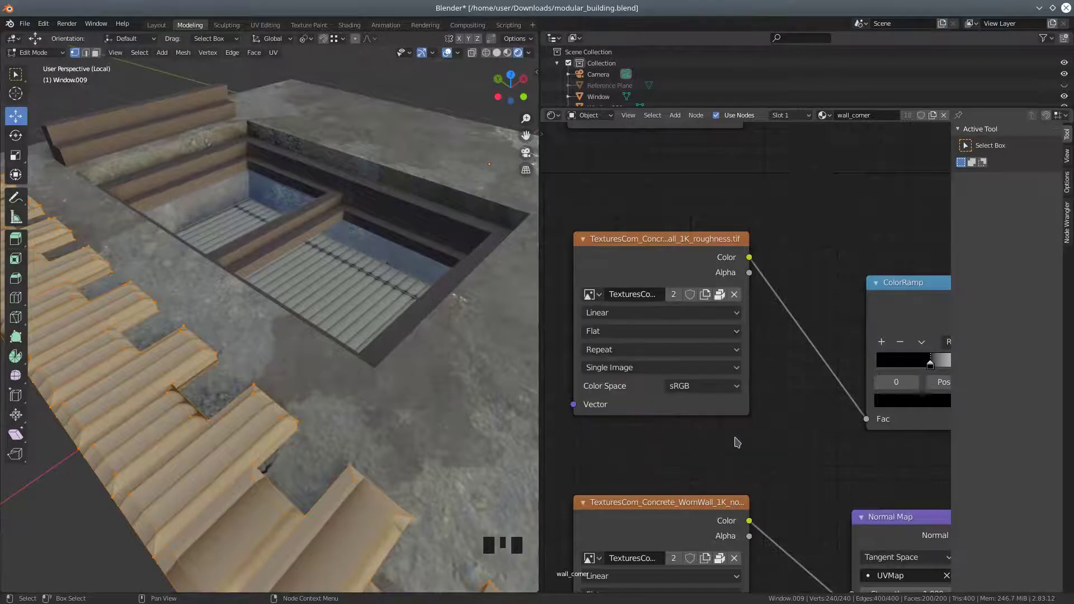
middle_drag(788, 460, 770, 260)
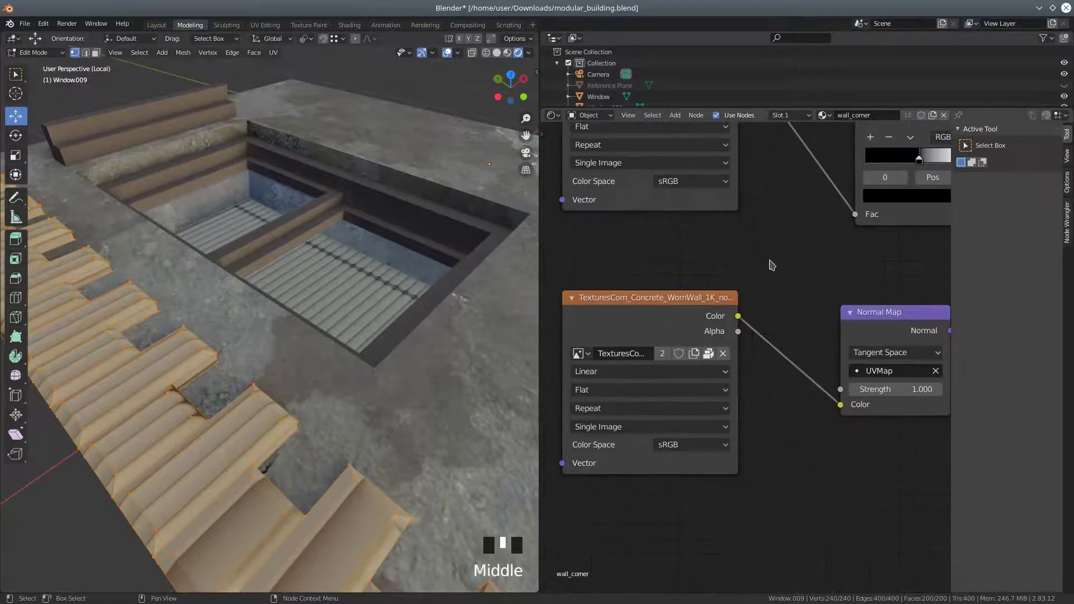
click(582, 353)
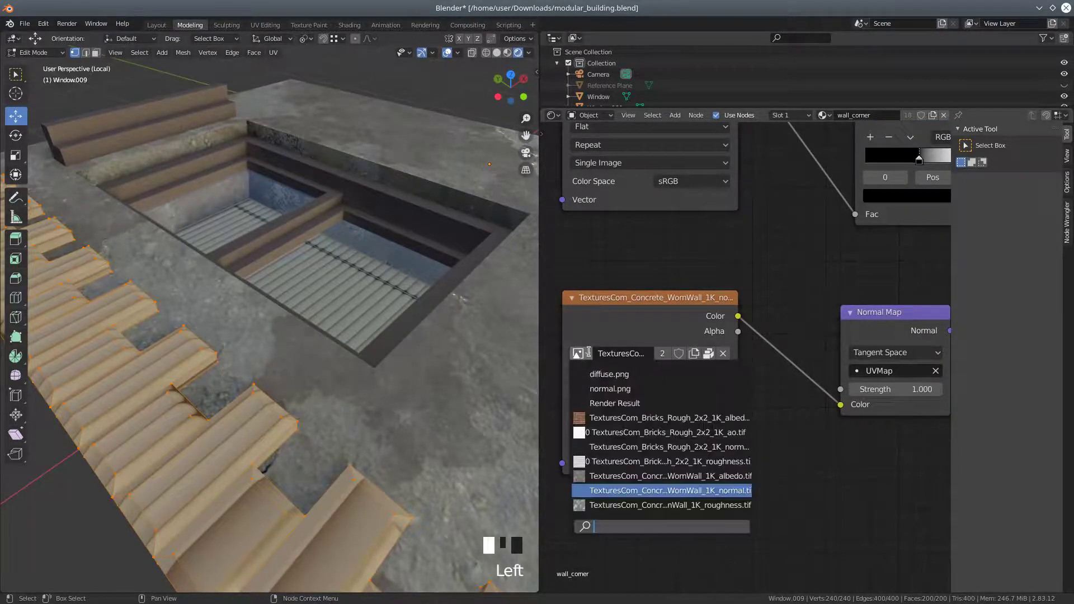
click(631, 490)
Shift the Principled BSDF node, unlink and reconnect its output to the Material Output's Surface, and place the Material Output beside it
scroll(768, 335, down, 7)
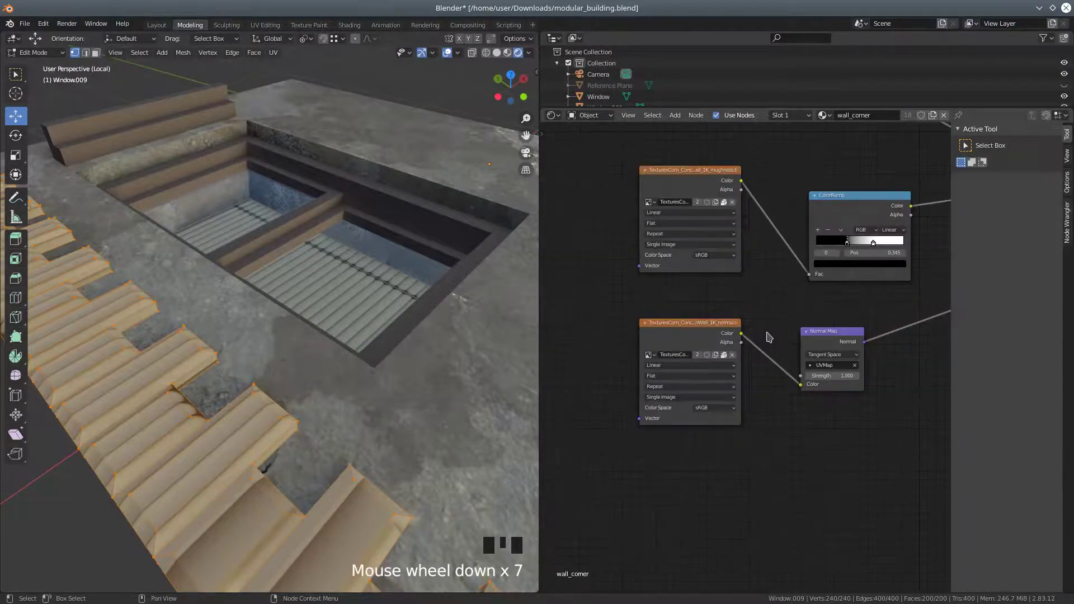
scroll(770, 337, down, 7)
middle_drag(862, 296, 757, 340)
drag(809, 251, 792, 253)
click(843, 217)
drag(842, 213, 818, 212)
drag(815, 255, 839, 214)
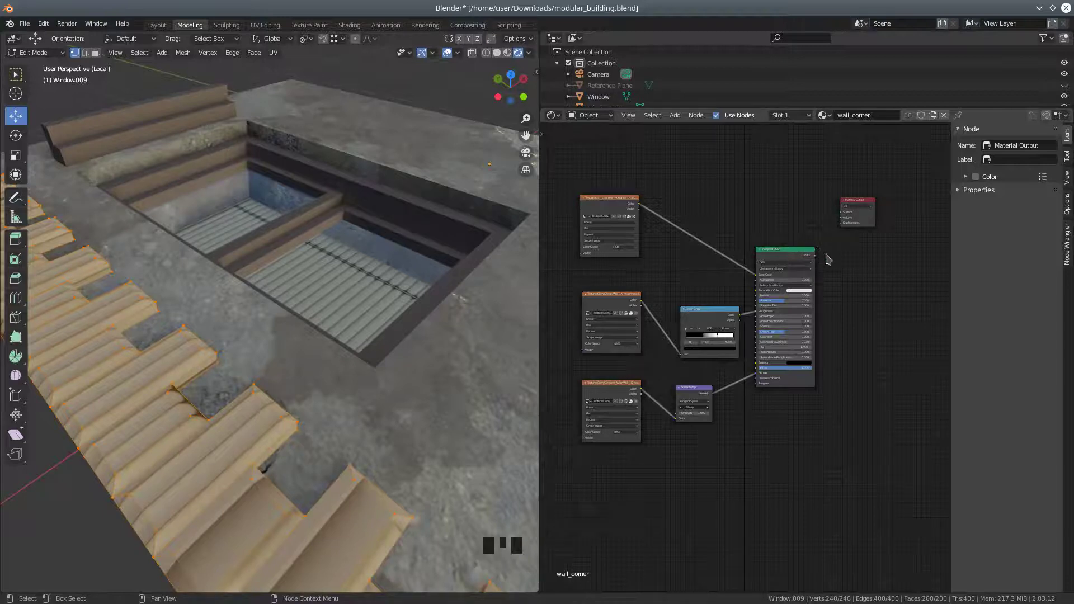
drag(816, 255, 879, 261)
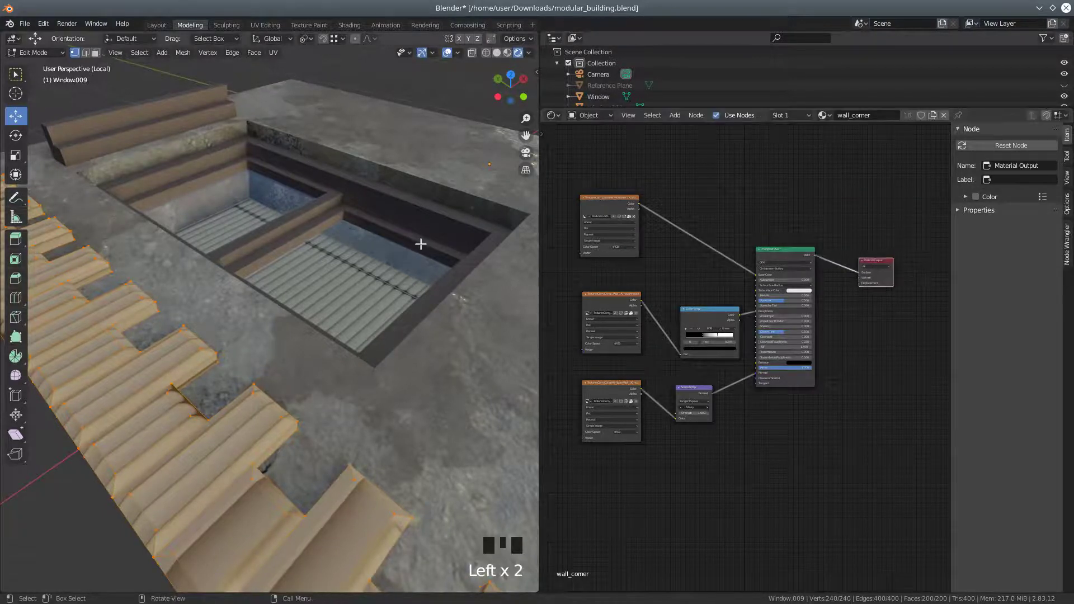
Switch the Shader Editor area to the Properties editor and assign the wall_corner material to all of the strip's selected faces
scroll(421, 244, down, 2)
click(554, 115)
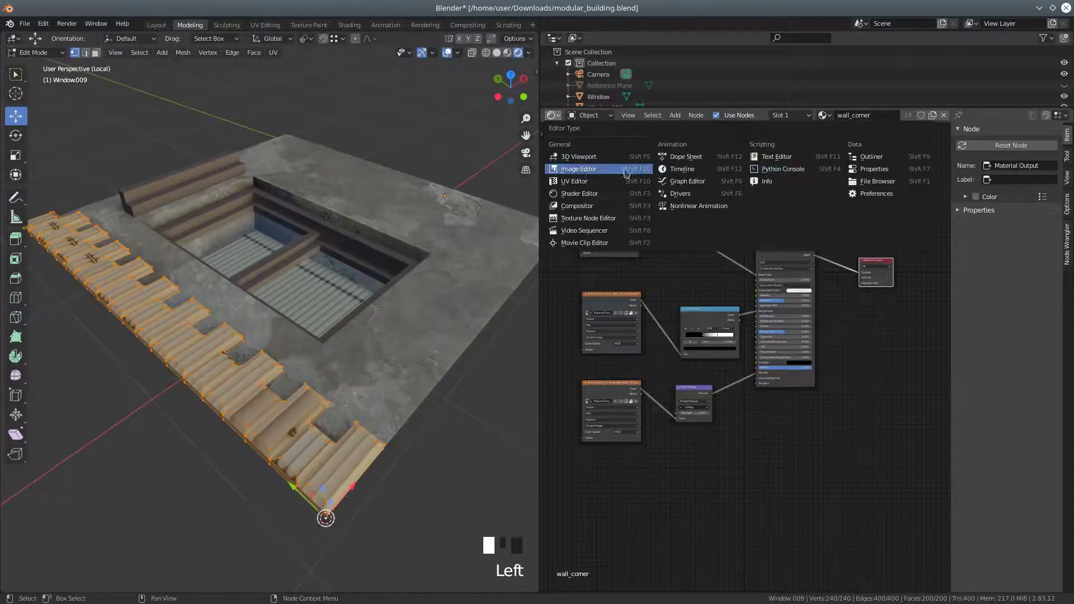
click(558, 119)
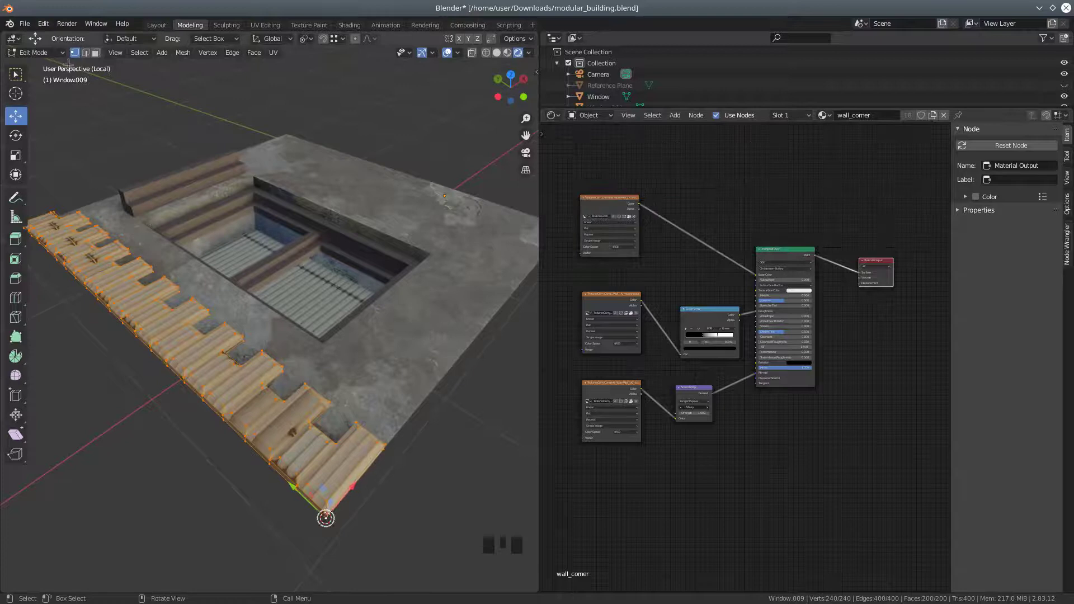
click(556, 117)
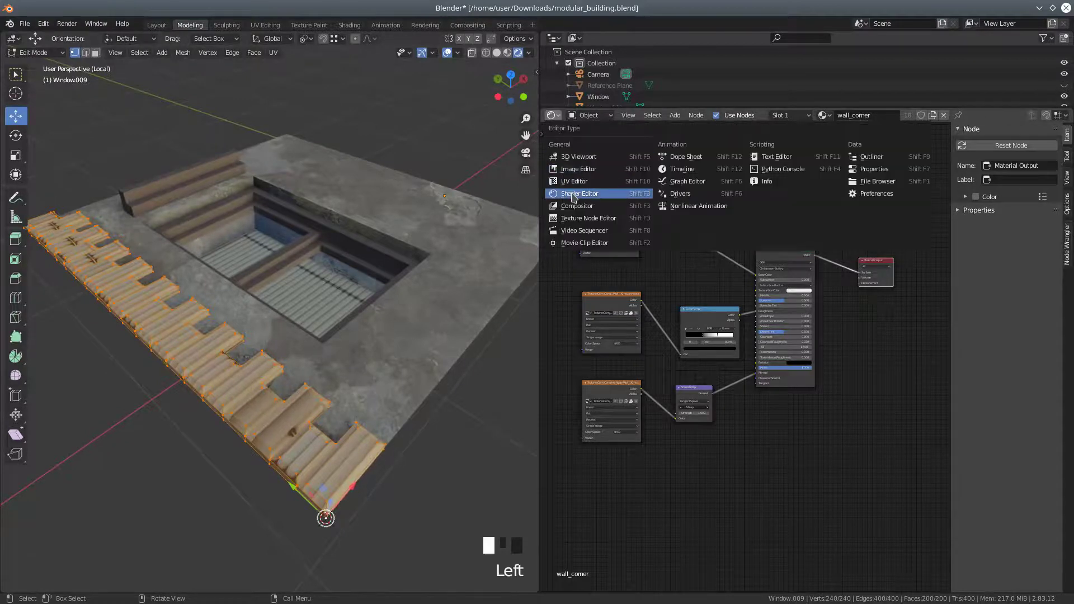
click(873, 169)
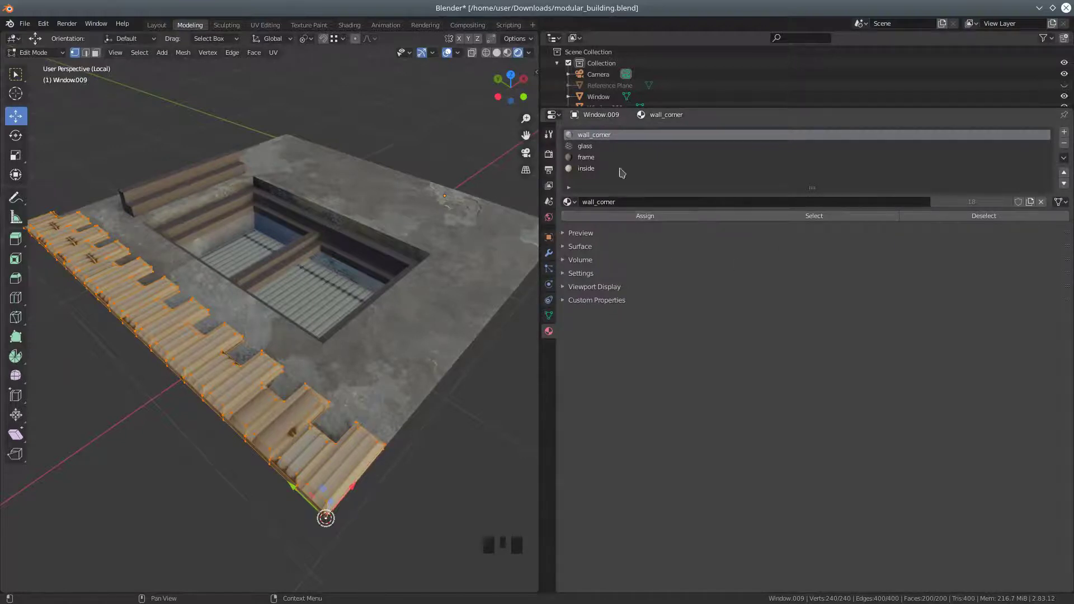
click(631, 218)
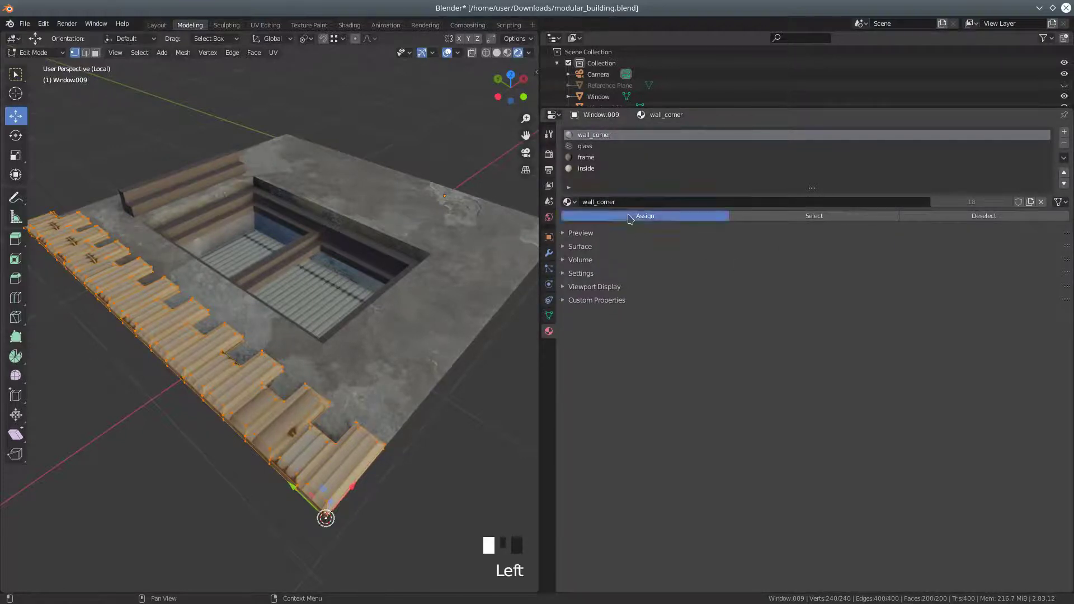
middle_drag(442, 202, 469, 211)
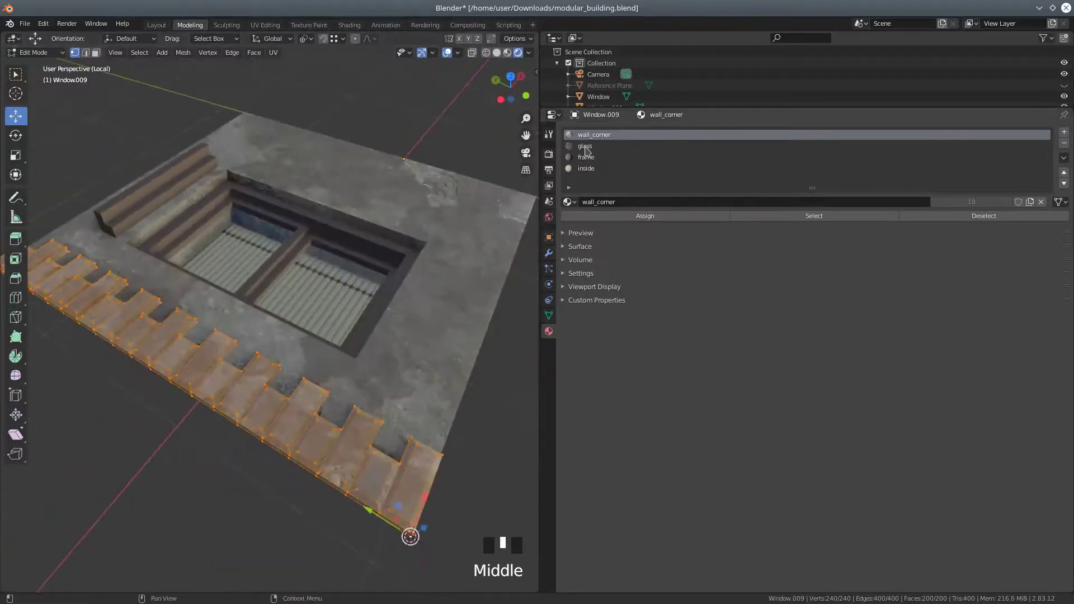
Return the corner strip to Object Mode and remove its glass, frame and inside material slots, keeping only wall_corner
click(28, 53)
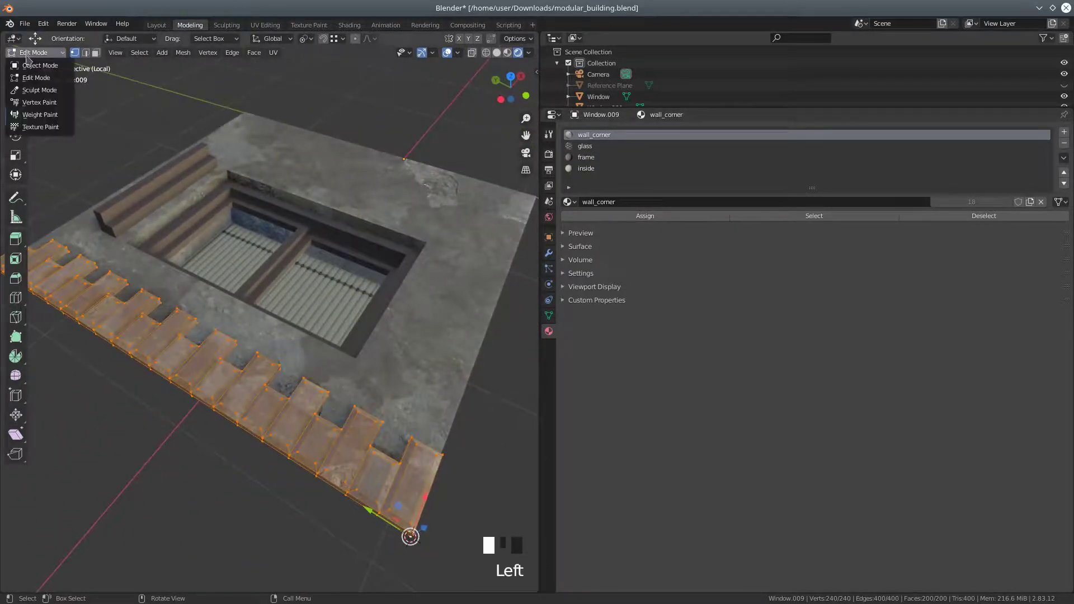
click(39, 65)
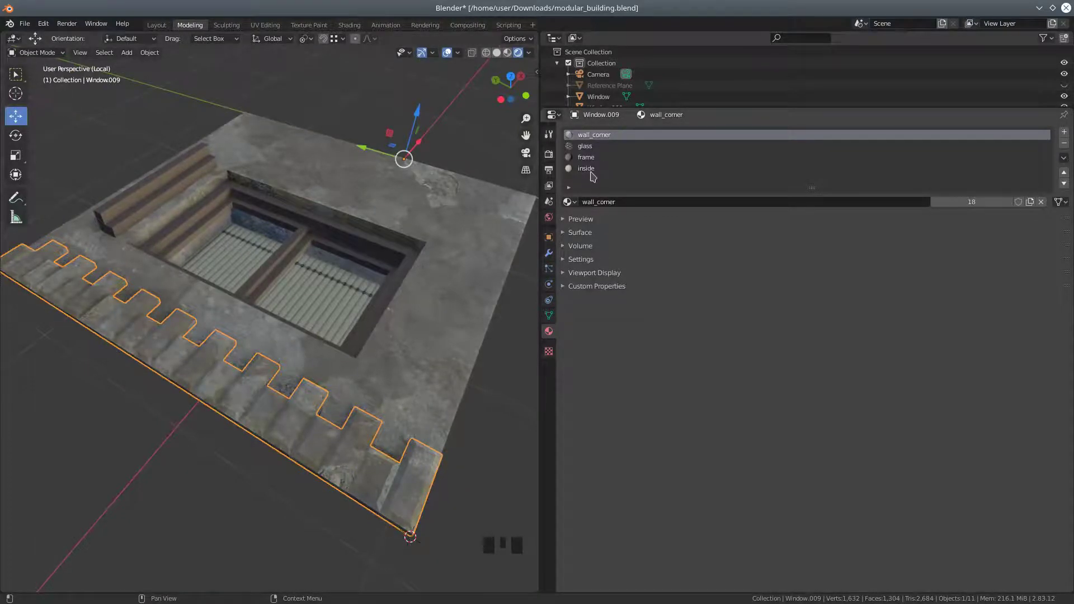
click(589, 147)
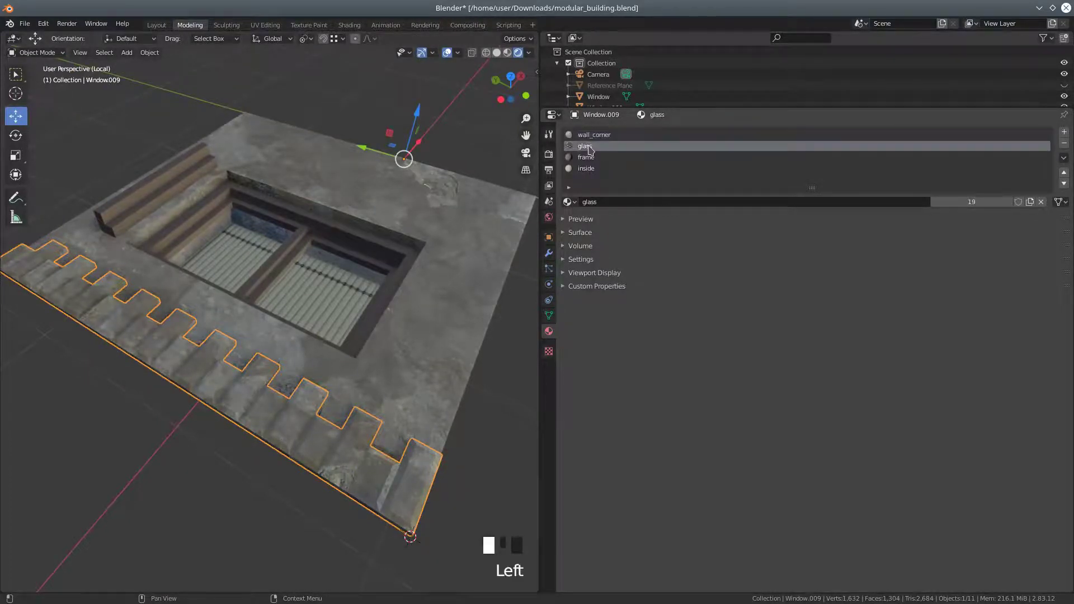
click(1065, 147)
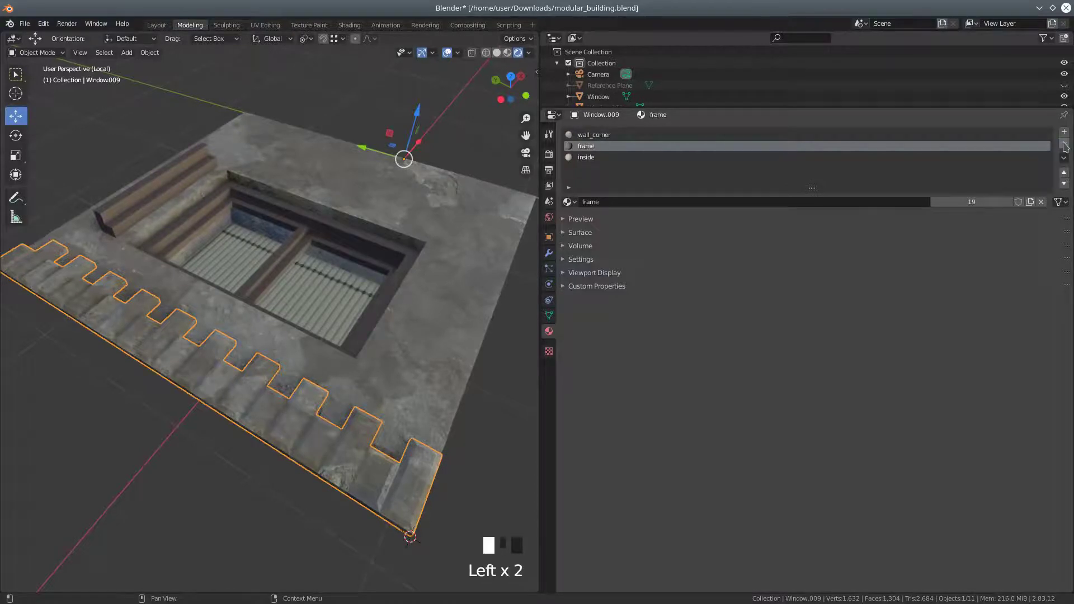
click(601, 150)
click(1064, 146)
click(593, 150)
click(1064, 144)
Compare the material slots of the window wall piece with those of the corner strip
middle_drag(313, 269, 422, 248)
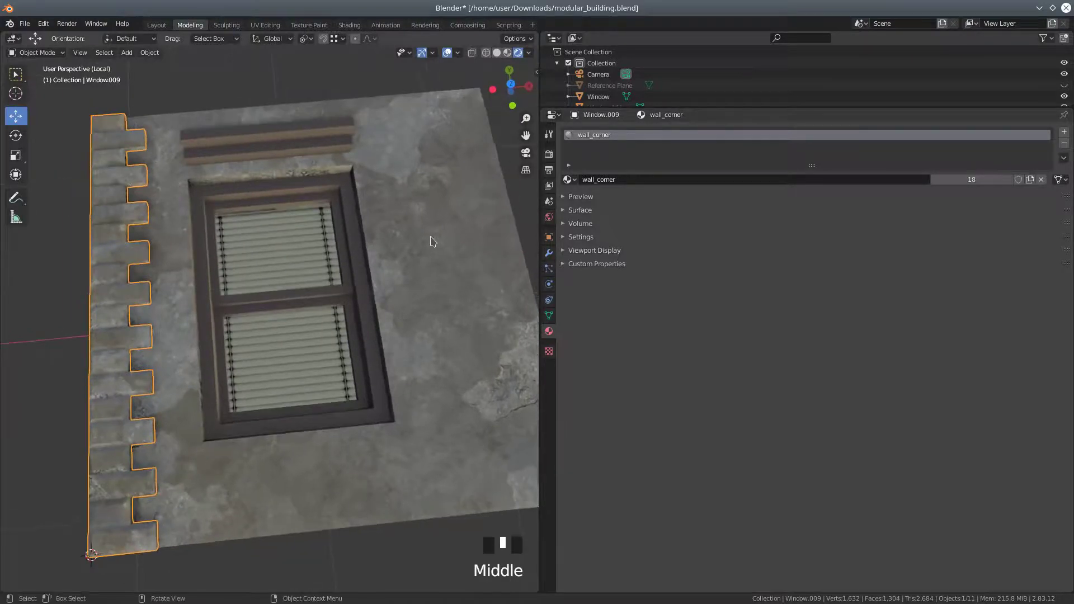
click(431, 240)
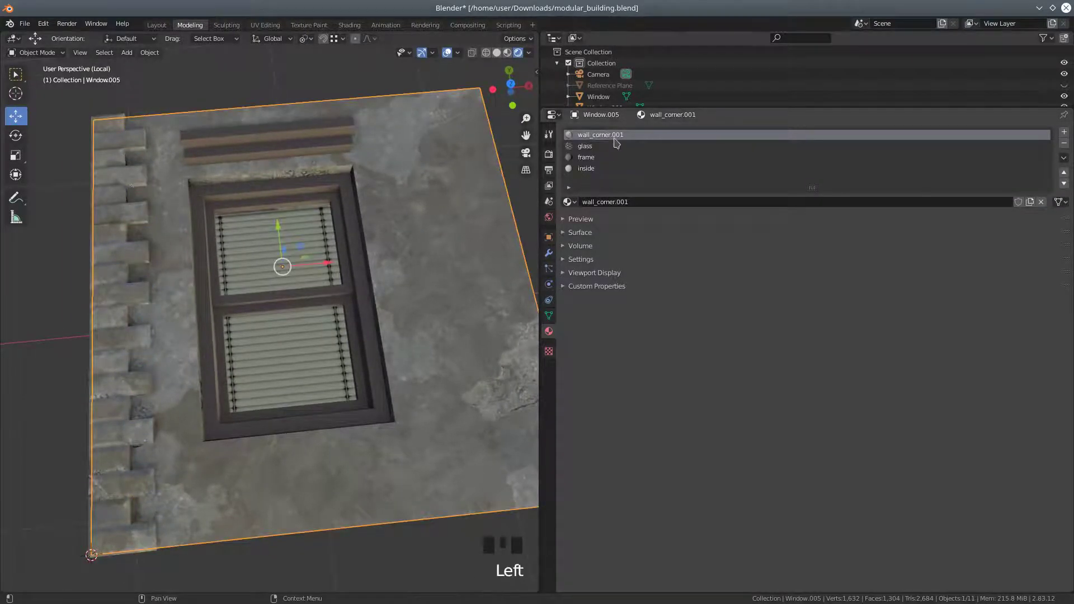
click(574, 202)
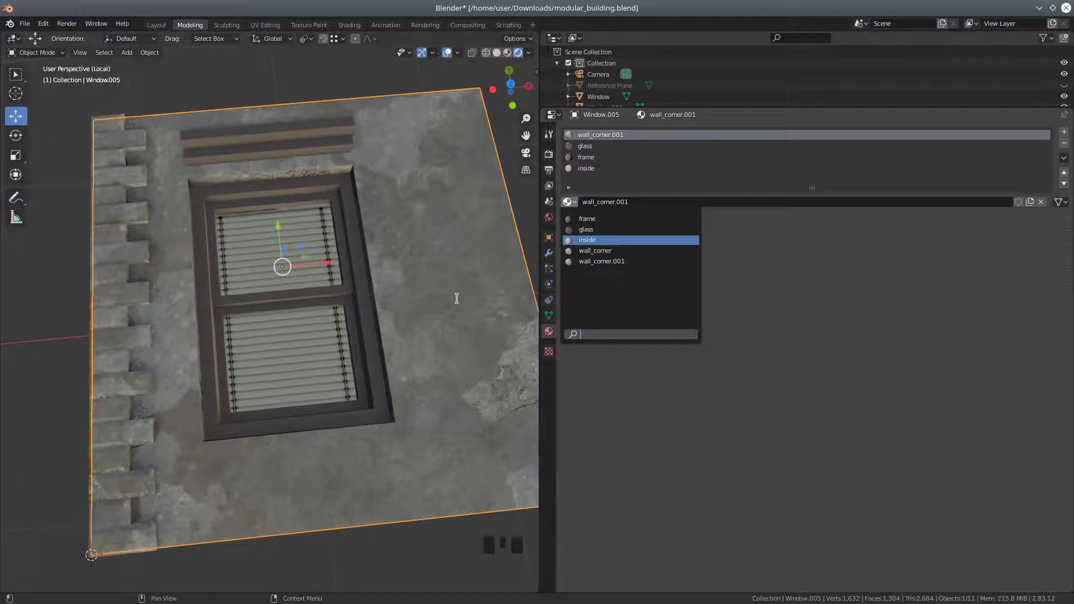
mouse_move(446, 327)
middle_down()
mouse_move(462, 302)
mouse_move(452, 309)
middle_up()
click(468, 395)
click(463, 335)
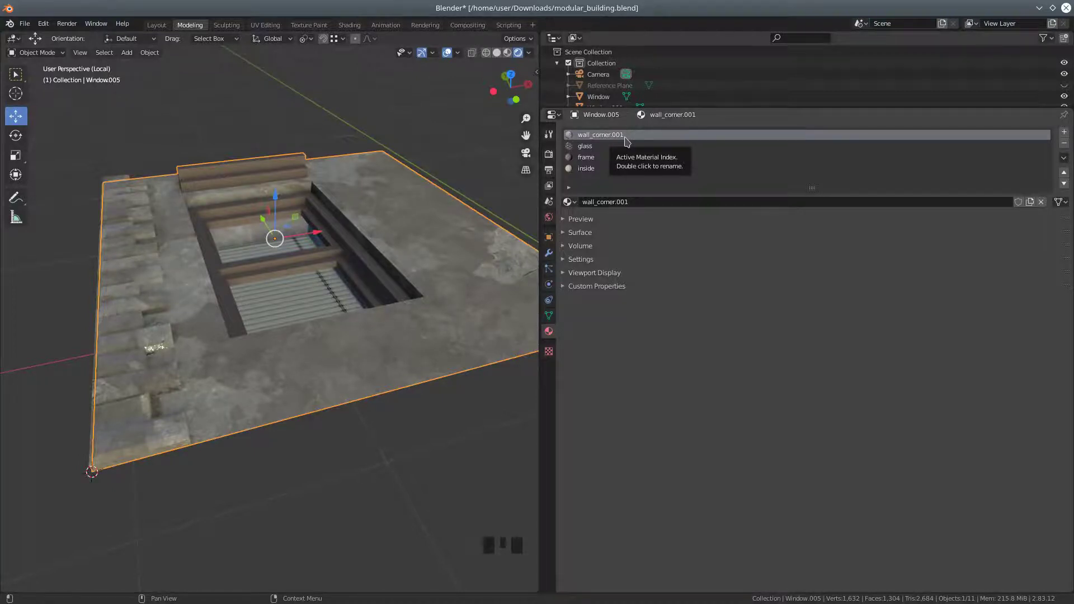
click(129, 447)
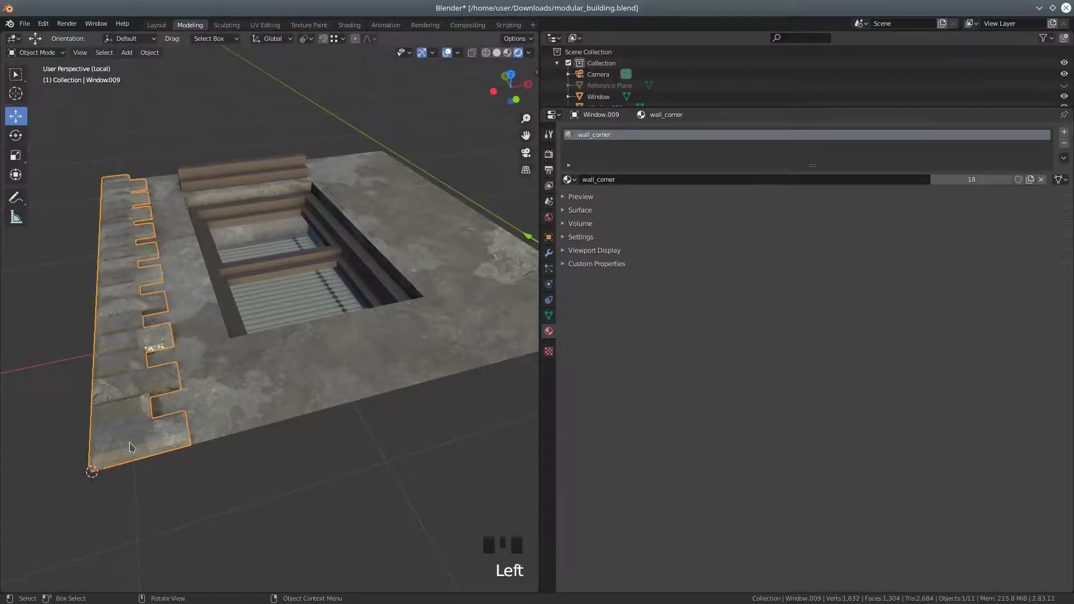
Select the window wall piece and rename its wall_corner.001 material to wall
click(450, 315)
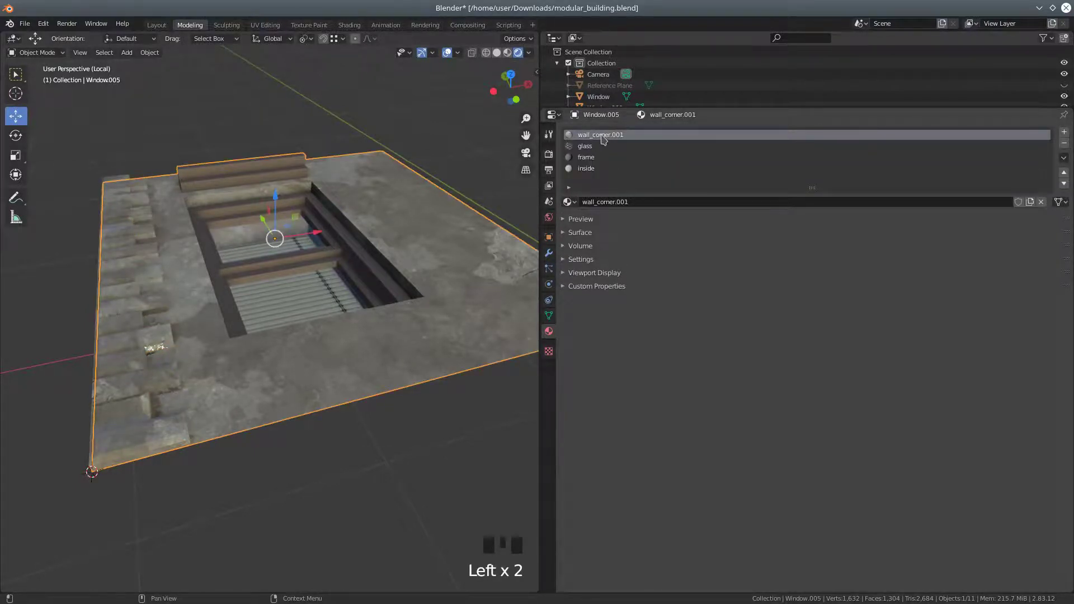
double_click(602, 135)
key(Escape)
key(Delete)
key(Delete)
key(Delete)
key(Delete)
key(Delete)
key(Delete)
key(Delete)
key(Delete)
key(Delete)
key(Delete)
key(Return)
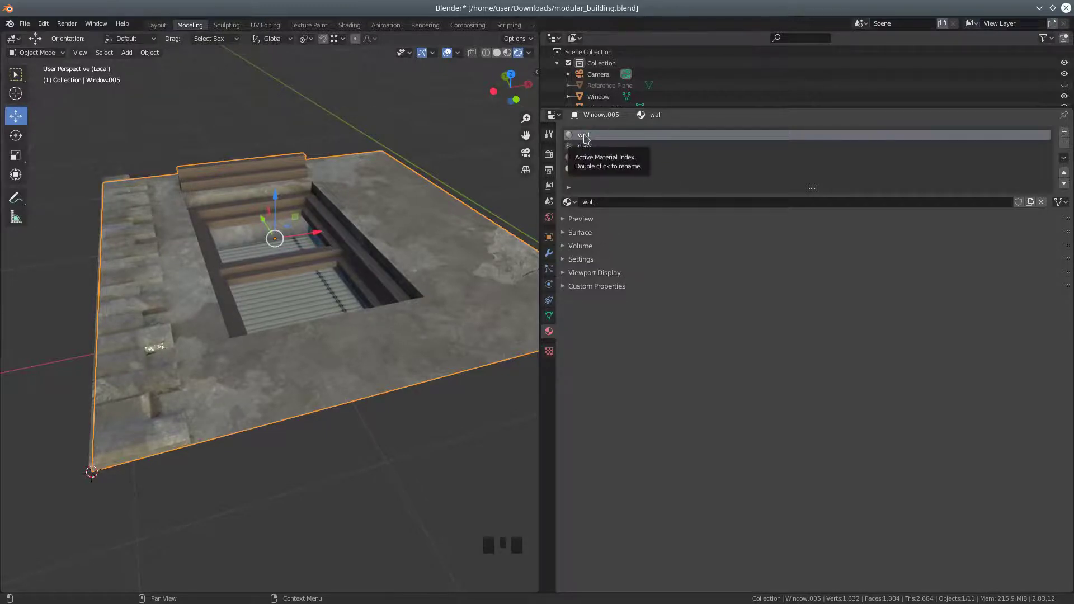
Switch the Properties area to the Shader Editor and display the wall material's image texture nodes
click(559, 117)
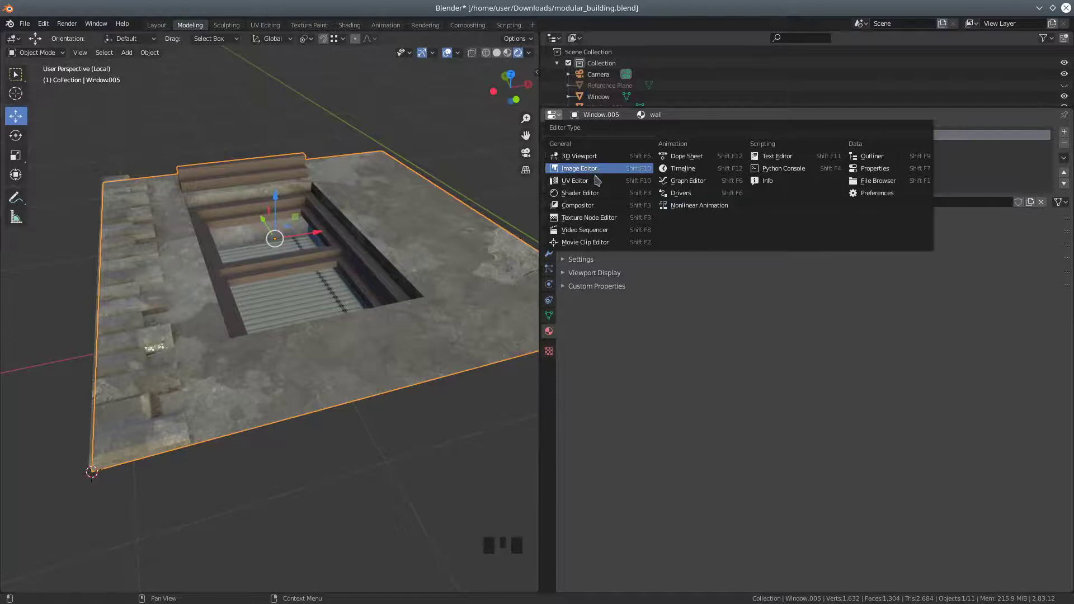
click(601, 192)
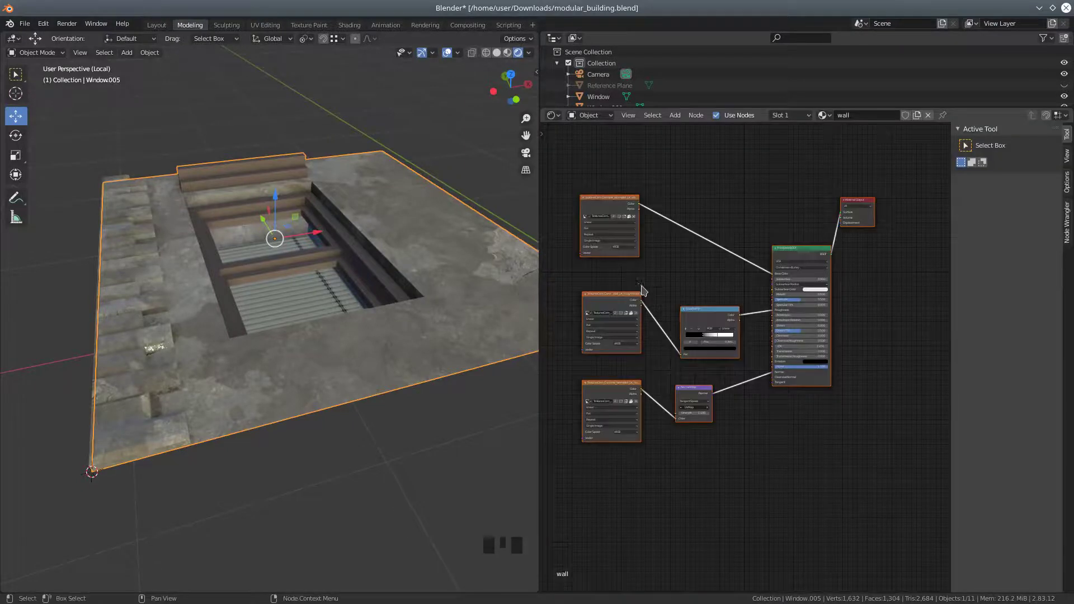
scroll(642, 290, up, 5)
middle_drag(660, 213, 746, 331)
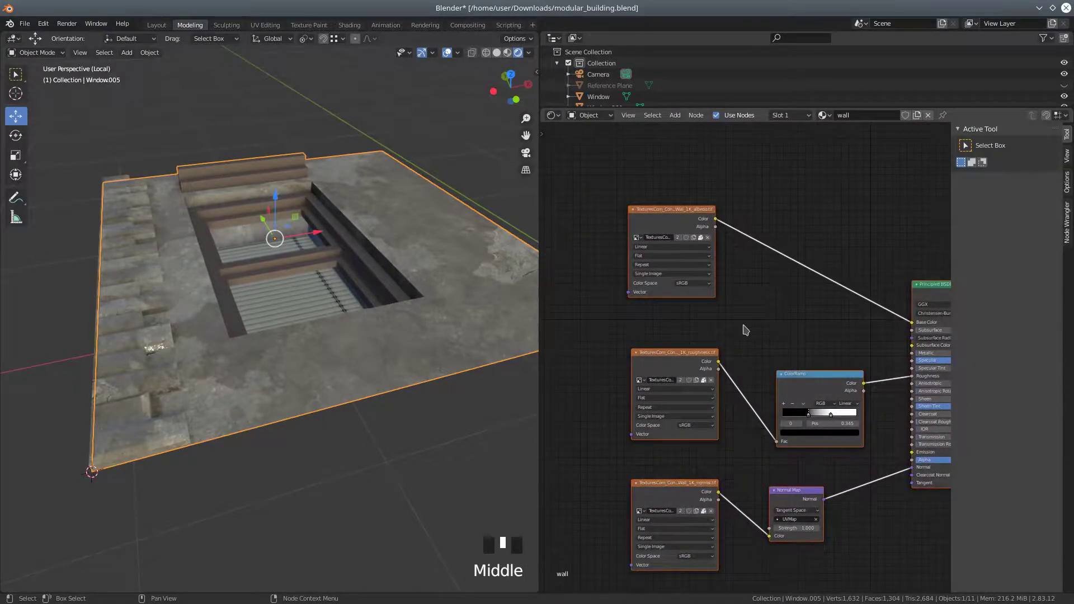
Unlink the concrete albedo, roughness and normal images from the wall material's three image texture nodes
scroll(746, 330, up, 6)
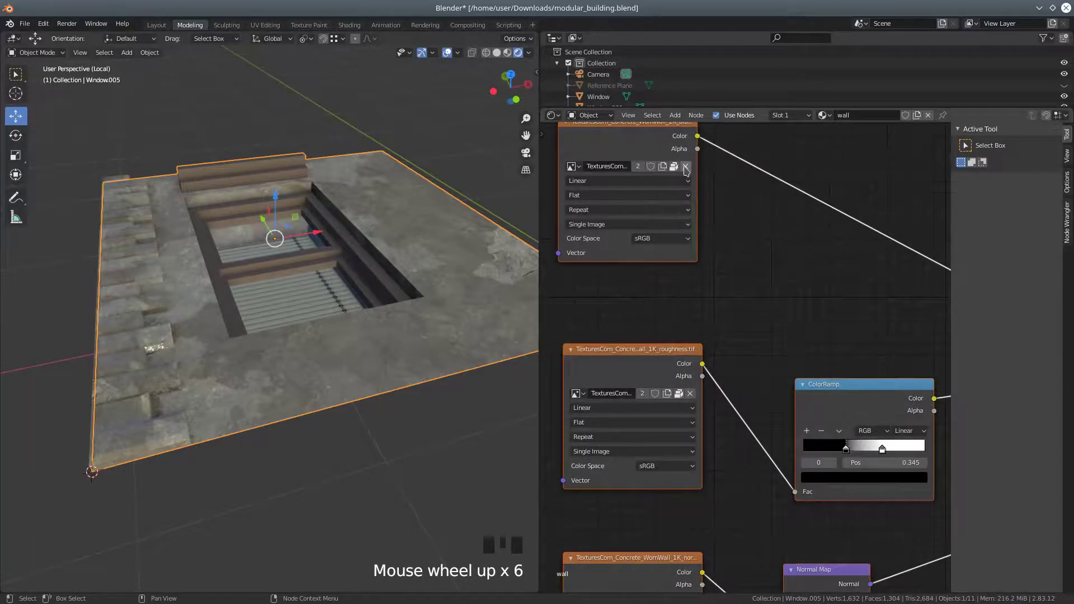
click(685, 167)
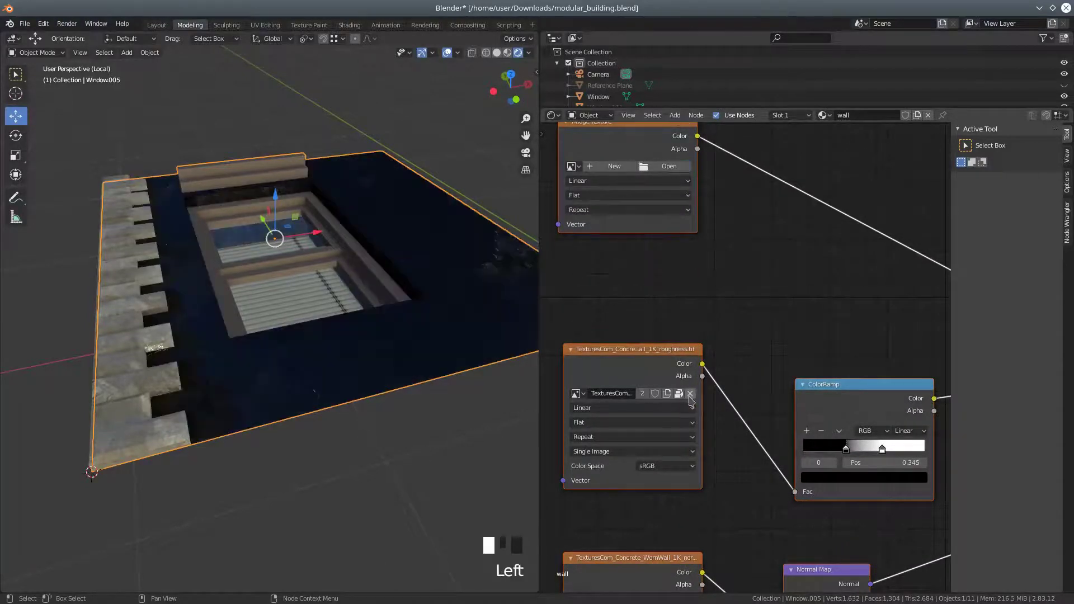
click(690, 394)
middle_drag(714, 523, 739, 419)
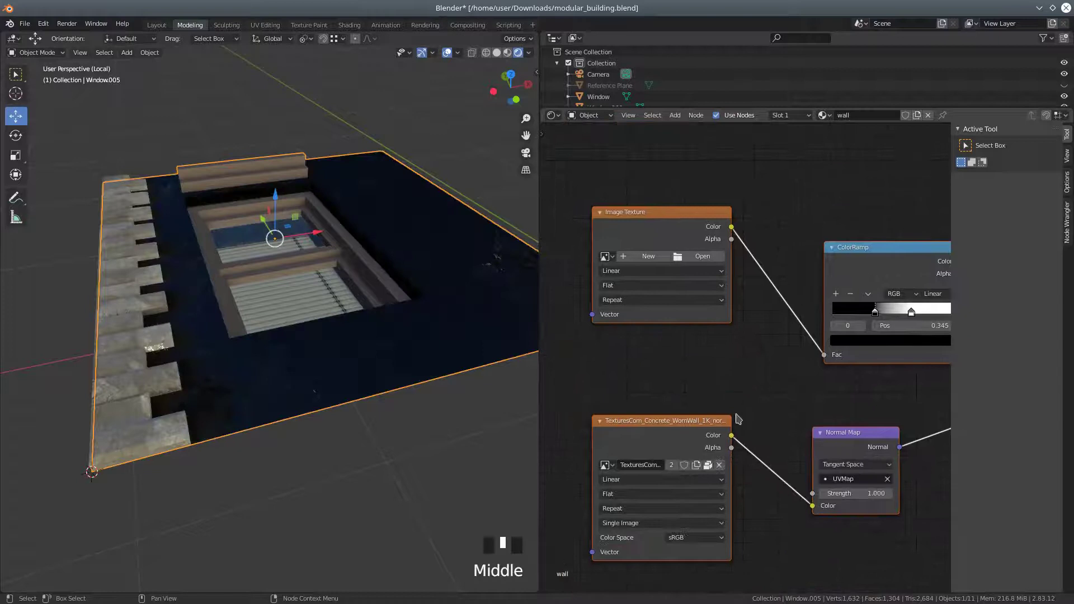
click(720, 465)
mouse_move(763, 258)
middle_down()
mouse_move(772, 304)
mouse_move(763, 456)
middle_up()
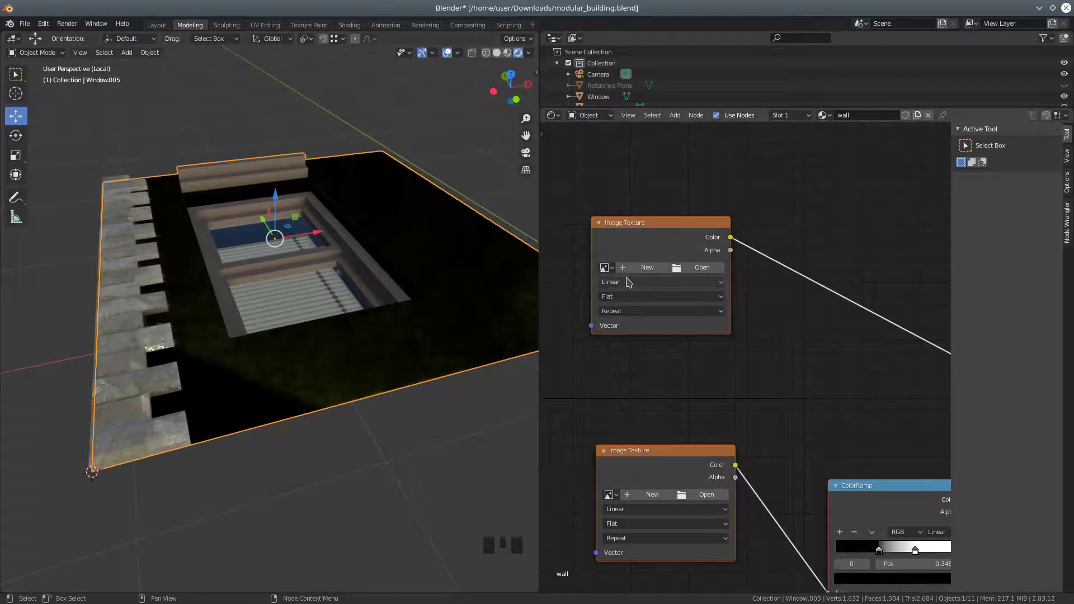
Load TexturesCom_Bricks_Rough_2x2_1K_albedo.tif from textures/textures into the image texture node feeding Base Color
click(697, 269)
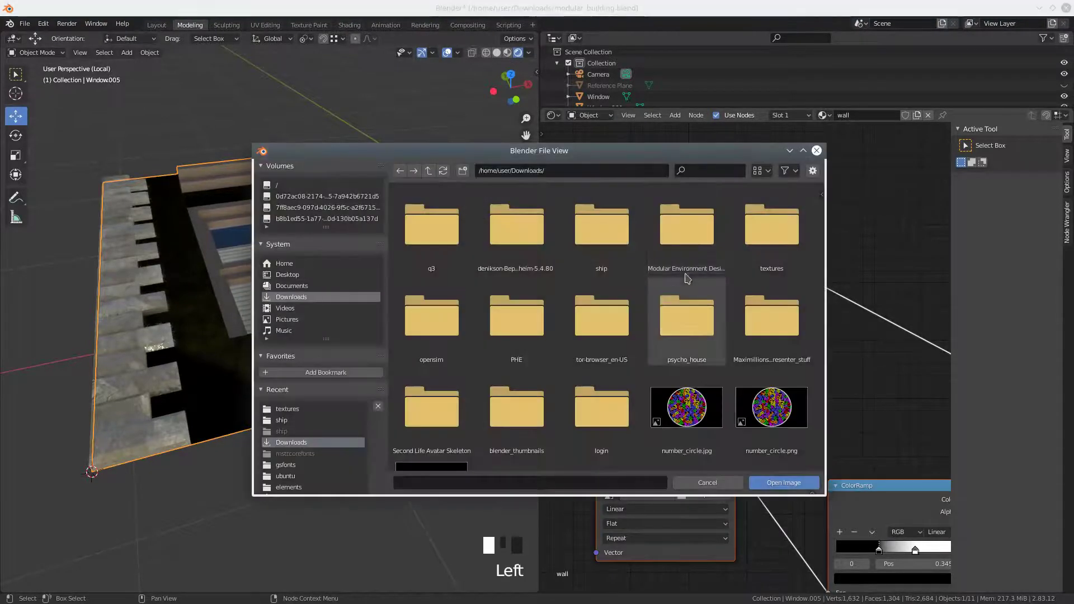
double_click(789, 229)
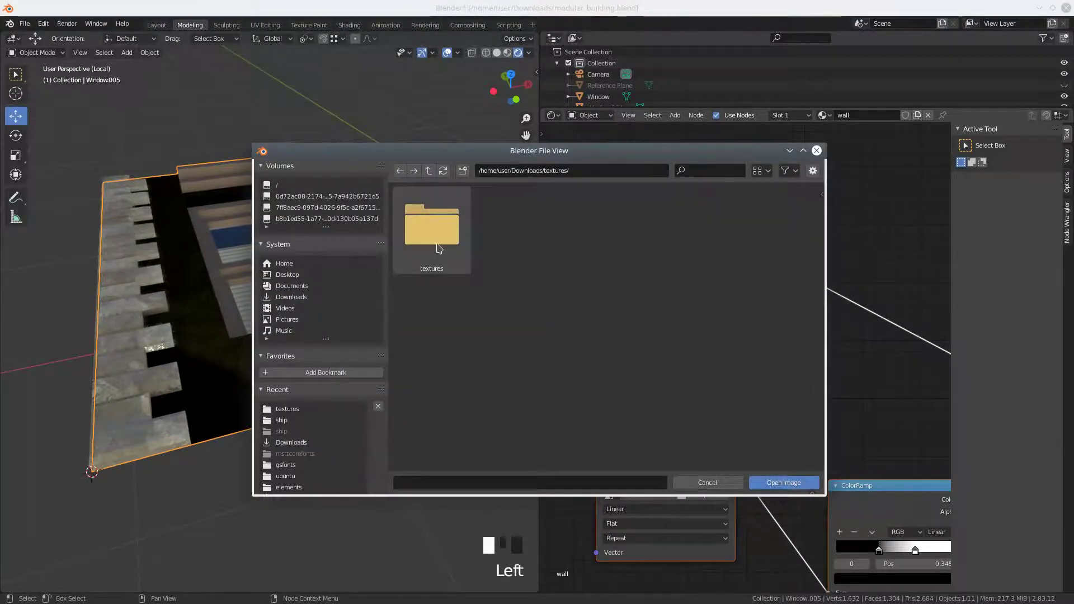
double_click(438, 249)
scroll(553, 339, down, 3)
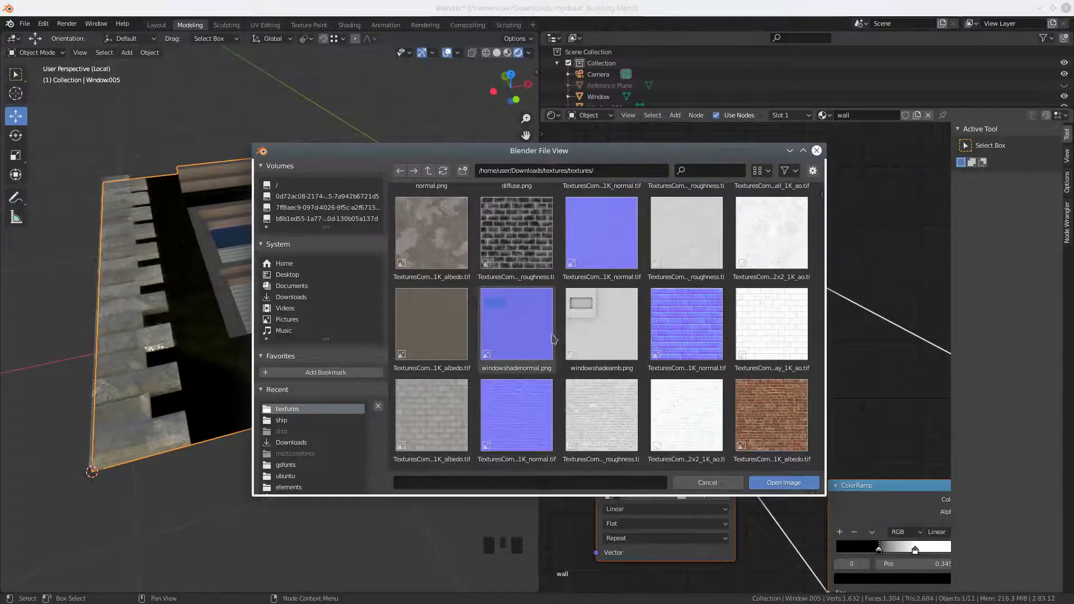
click(791, 434)
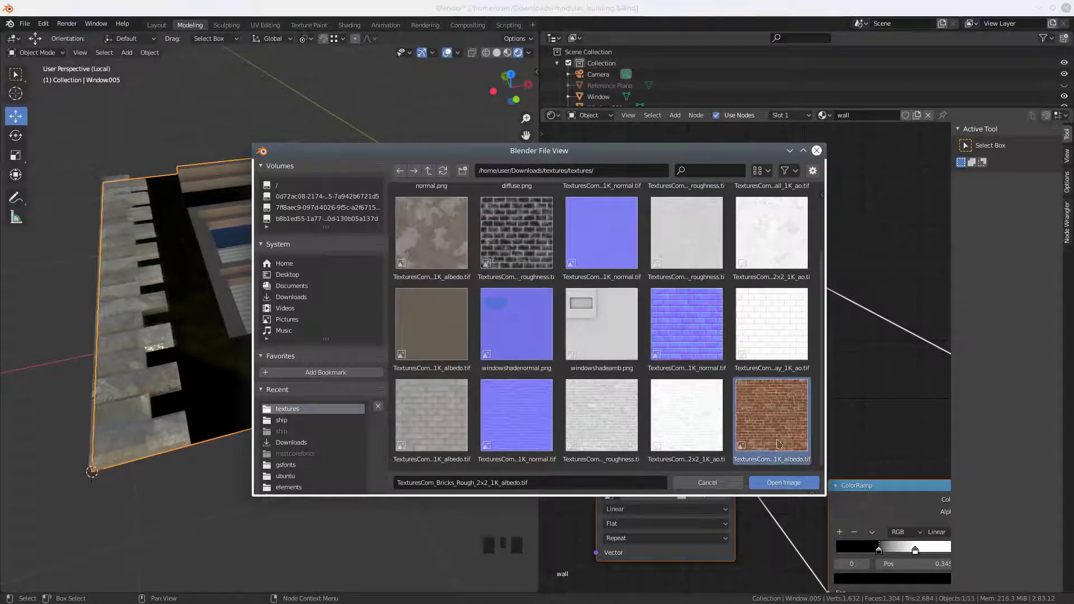
click(767, 484)
Load TexturesCom_Bricks_Rough_2x2_1K_normal.tif into the wall material's image texture node feeding the roughness ColorRamp
middle_drag(778, 427, 767, 311)
click(688, 368)
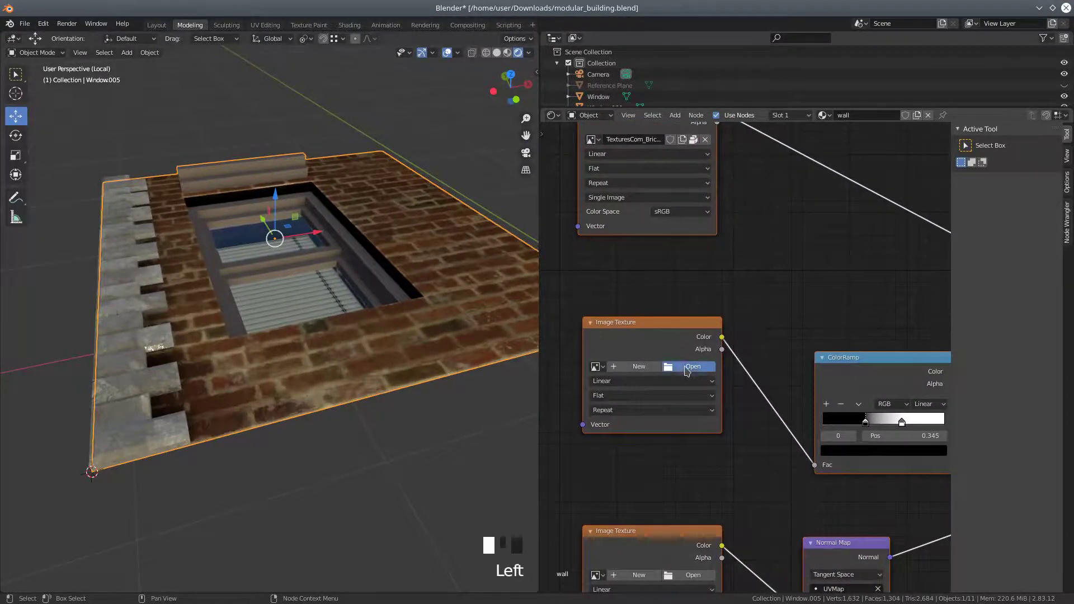
double_click(769, 230)
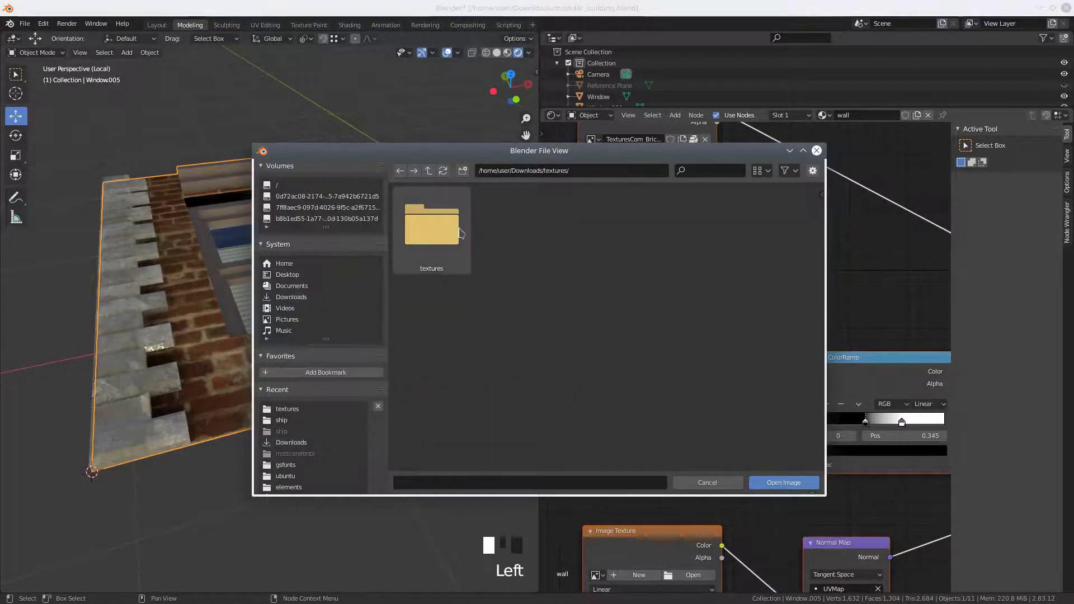
double_click(435, 226)
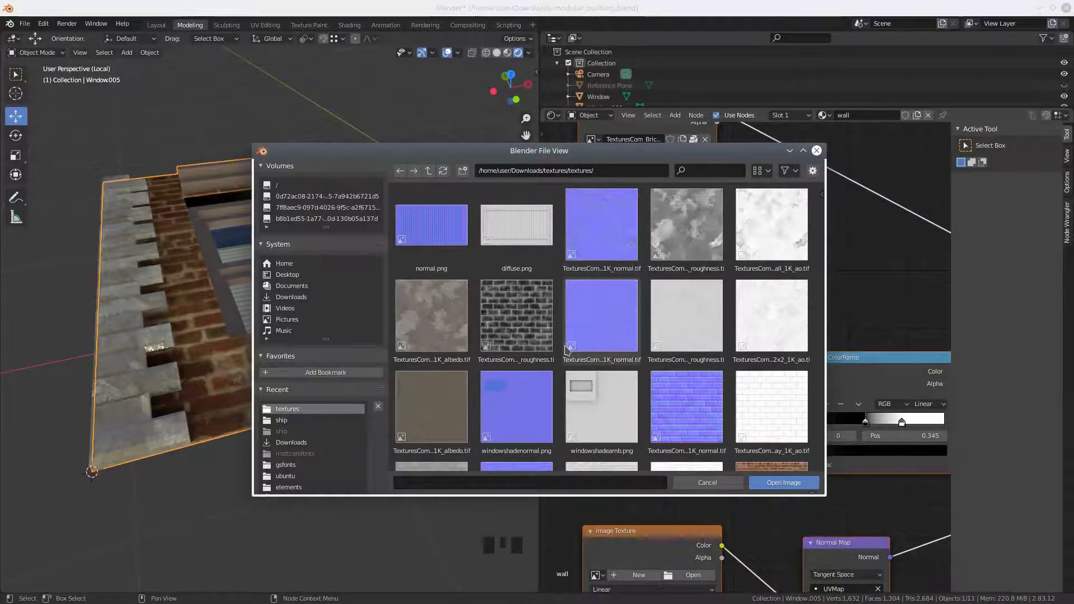
click(516, 317)
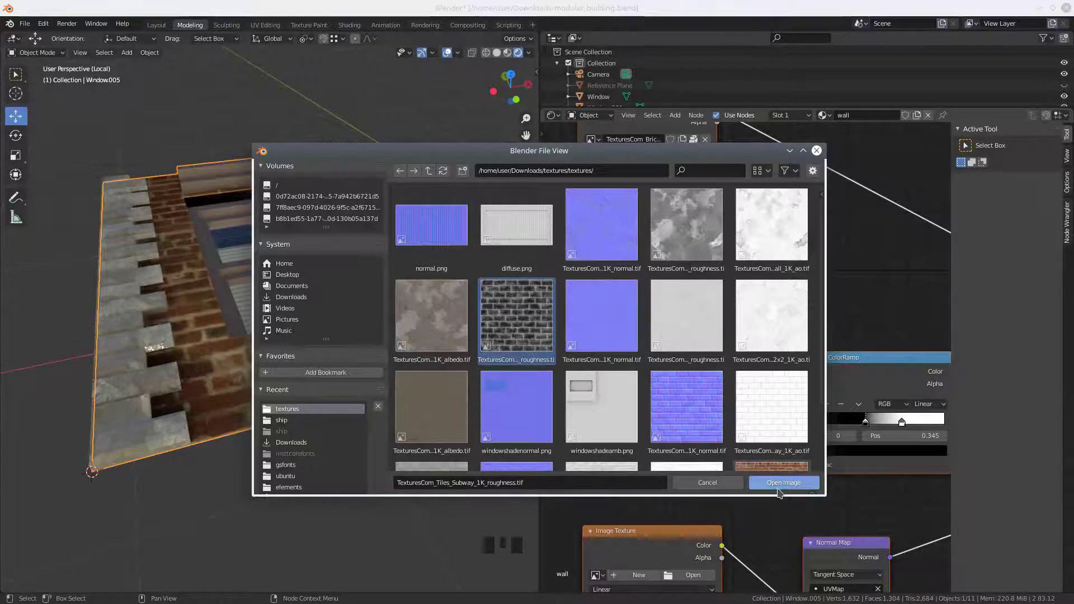
middle_drag(654, 420, 662, 330)
click(516, 415)
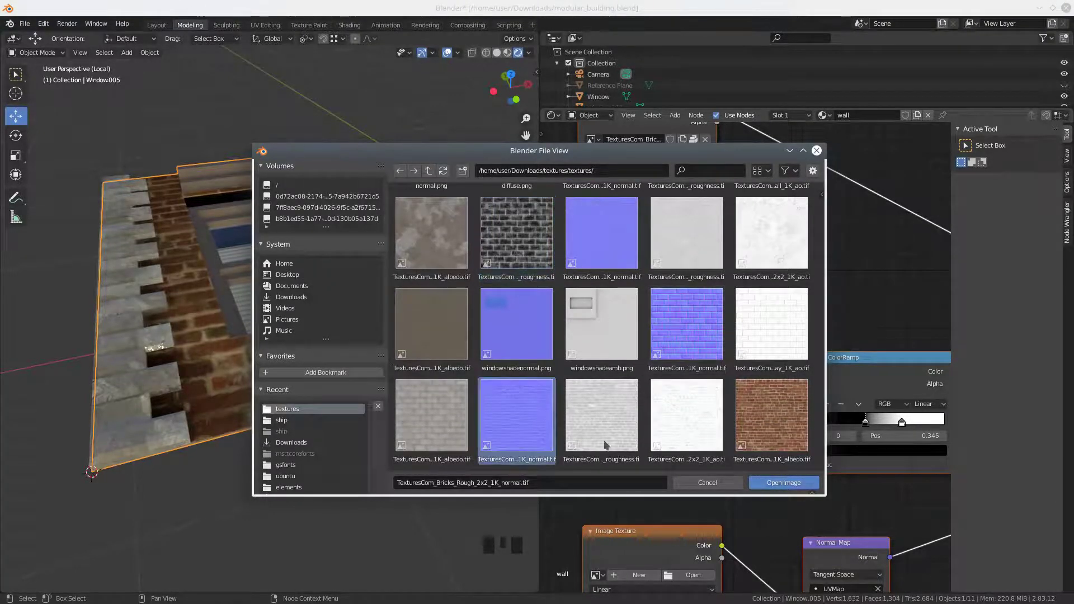
click(784, 482)
Load TexturesCom_Bricks_Rough_2x2_1K_normal.tif into the image texture node feeding the wall material's Normal Map
middle_drag(731, 474, 734, 258)
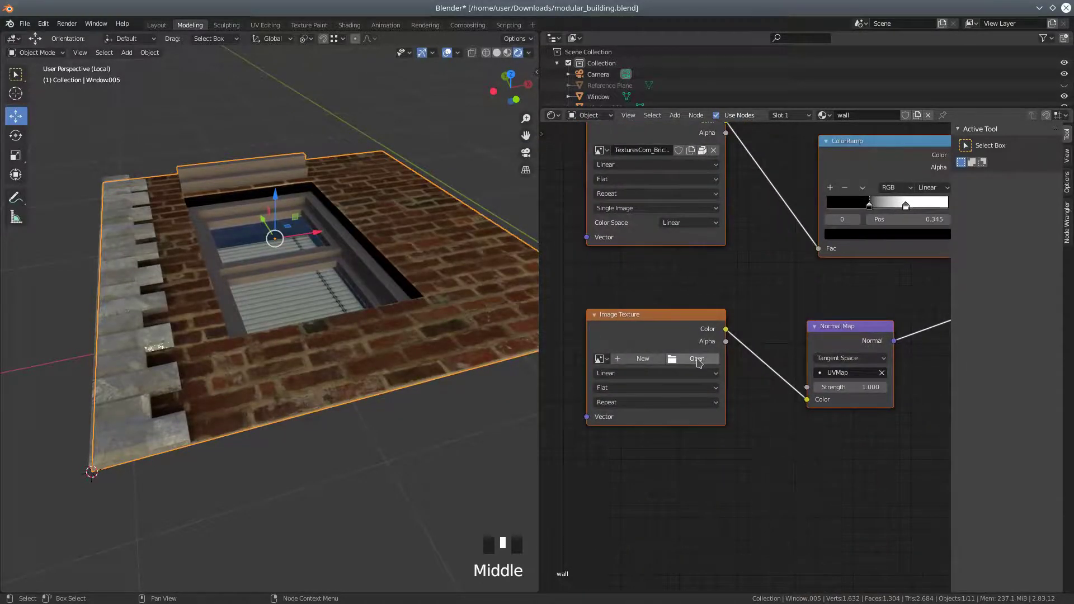
click(698, 359)
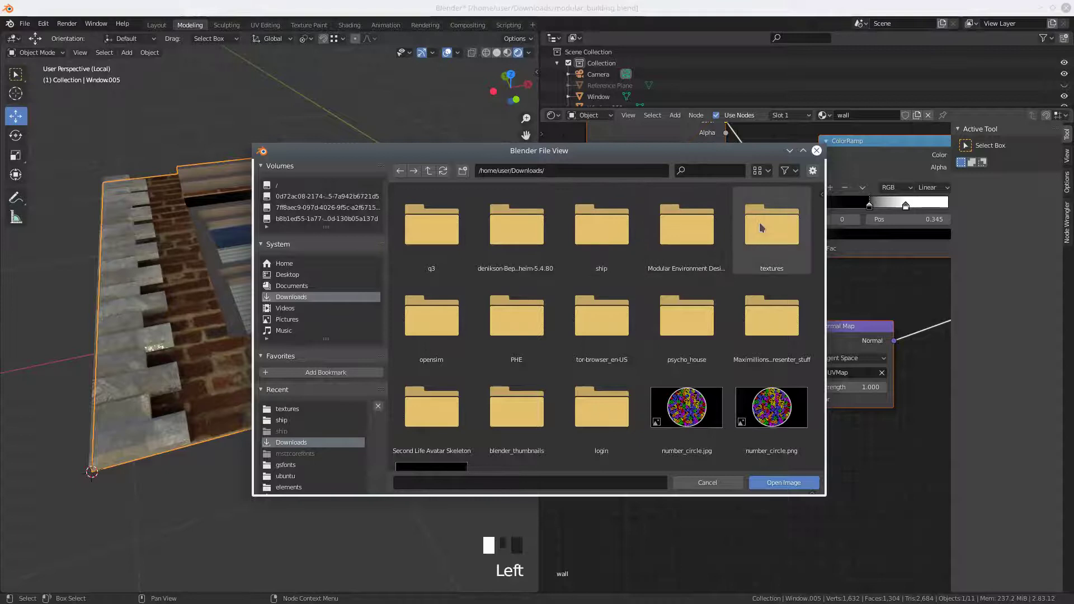
click(761, 228)
click(442, 228)
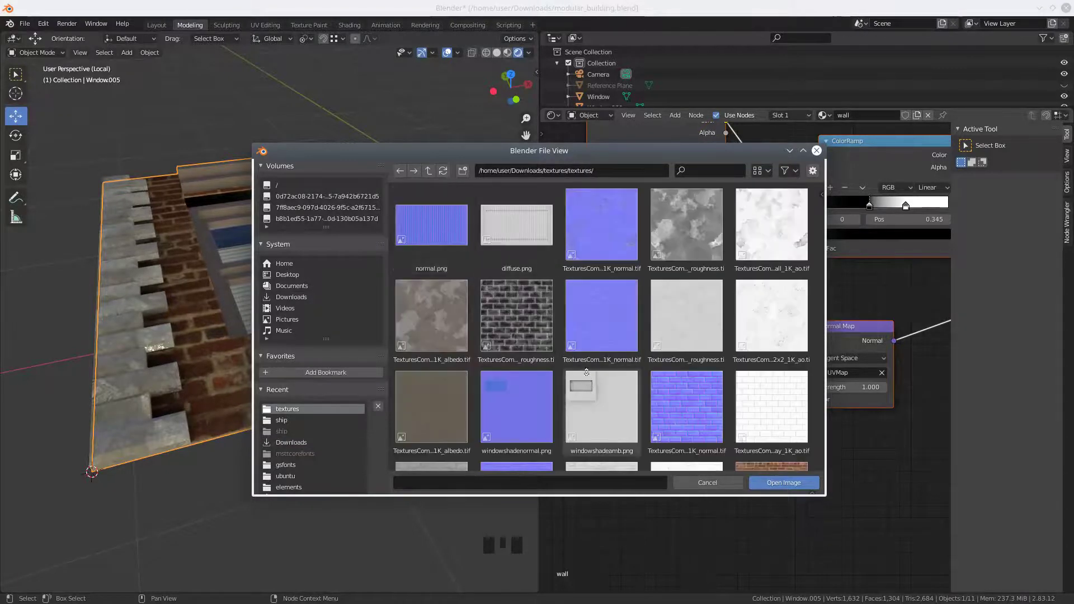
scroll(587, 372, down, 3)
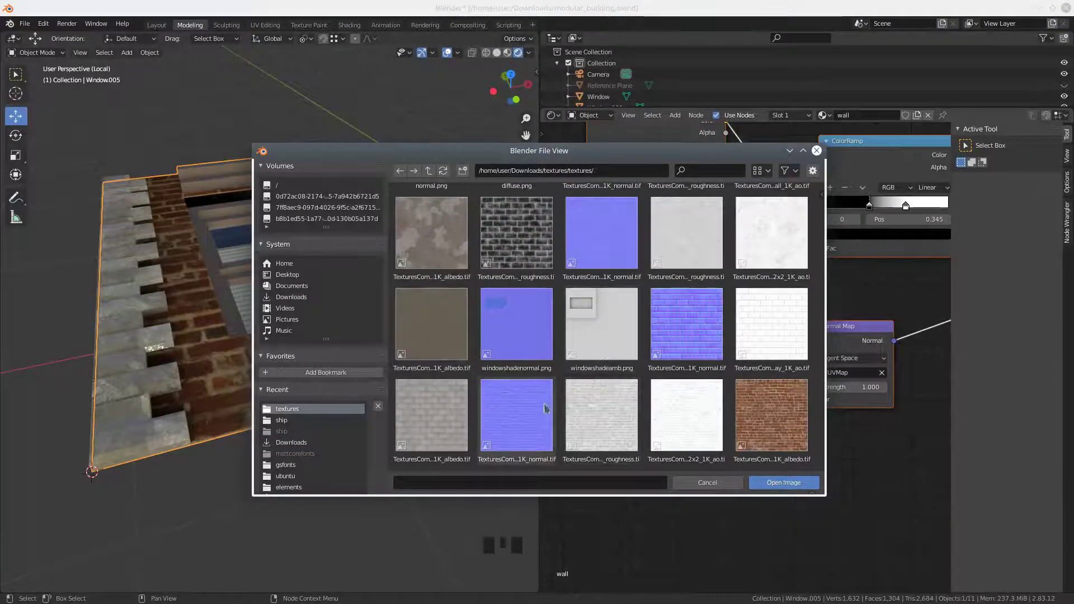
click(532, 417)
click(770, 485)
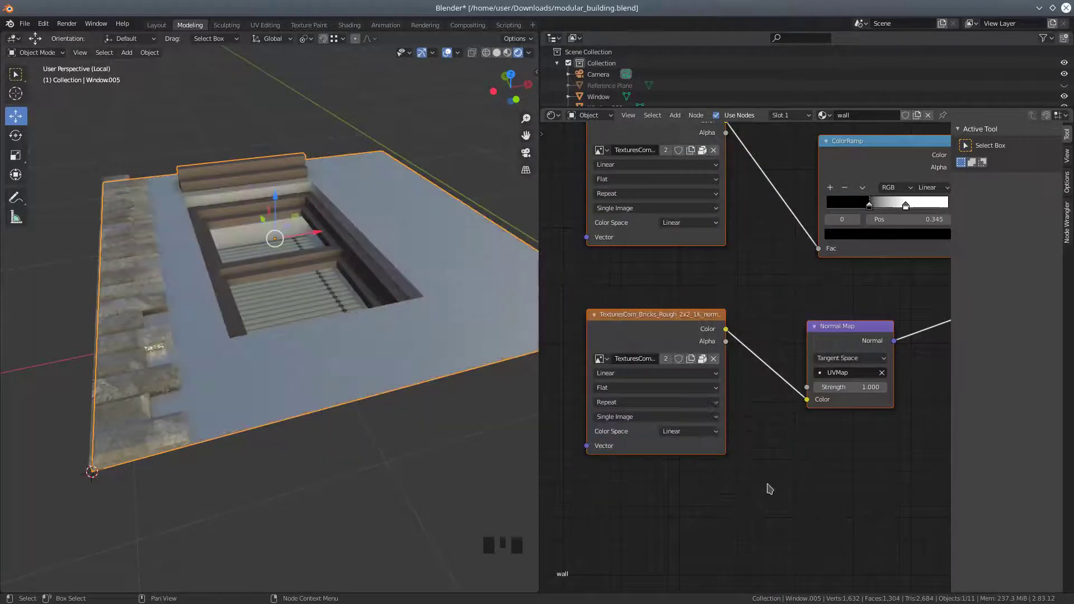
Select the corner strip and bring its wall_corner material's Principled BSDF node into view
middle_drag(475, 298, 422, 378)
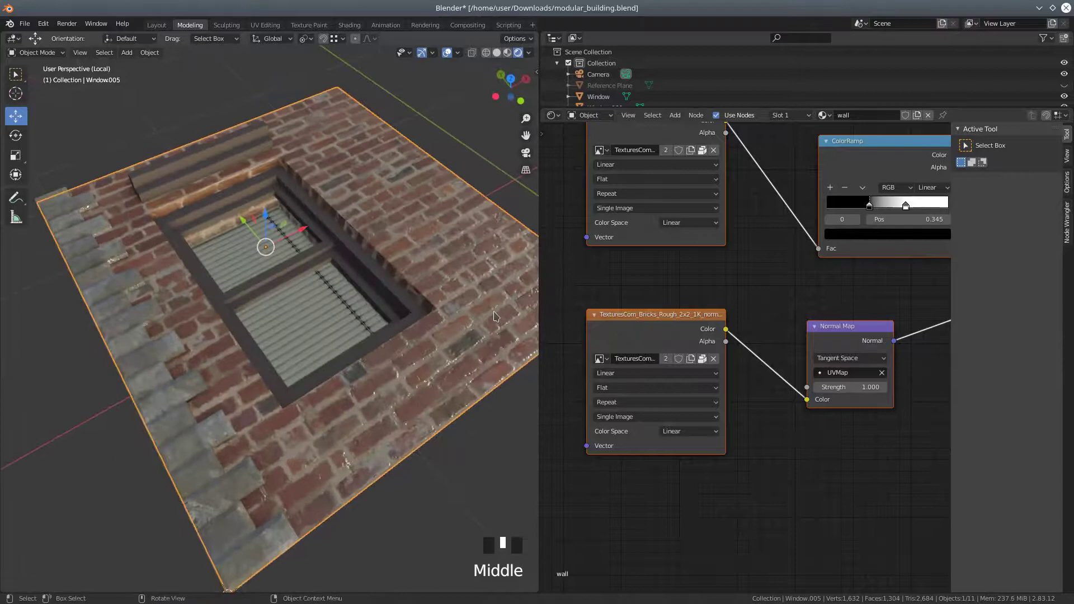
click(170, 402)
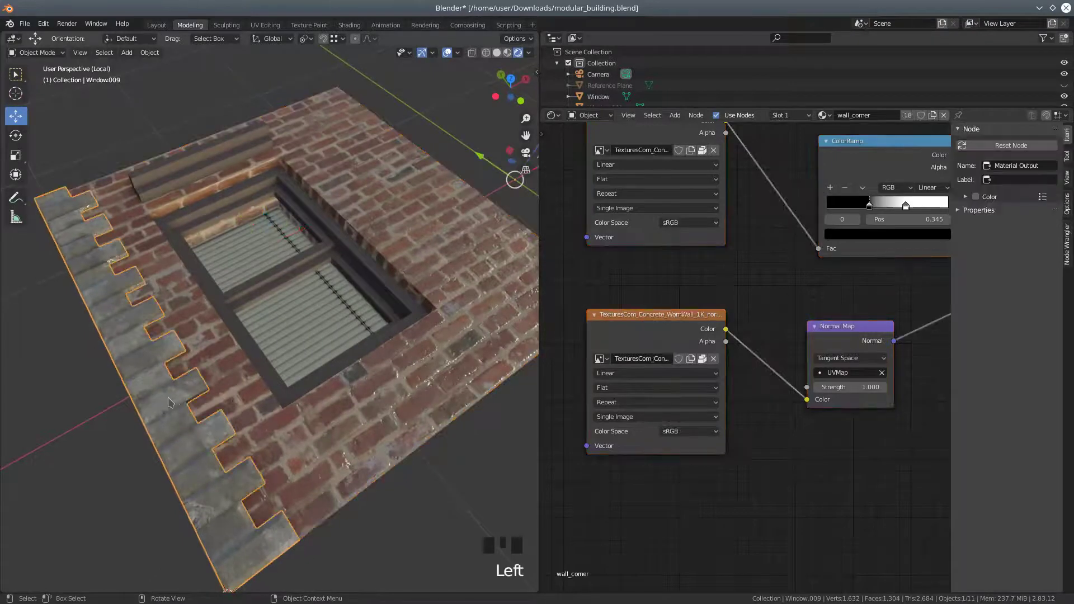
middle_drag(744, 288, 823, 390)
Change the subsurface color of the wall_corner material's Principled BSDF to yellow
click(823, 385)
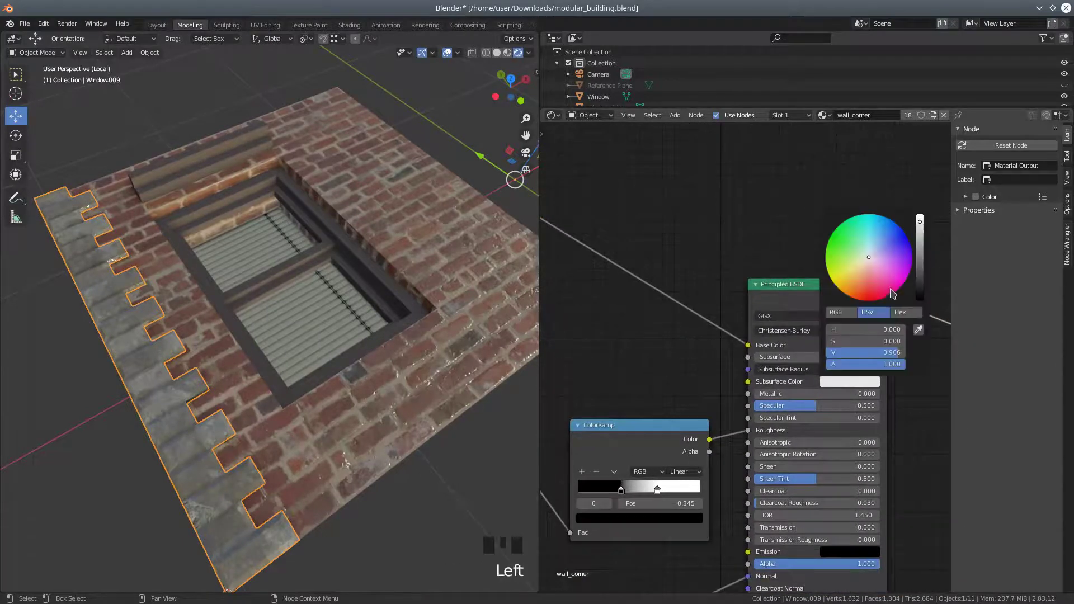
click(869, 258)
mouse_move(869, 258)
mouse_down()
mouse_move(835, 284)
mouse_move(848, 272)
mouse_up()
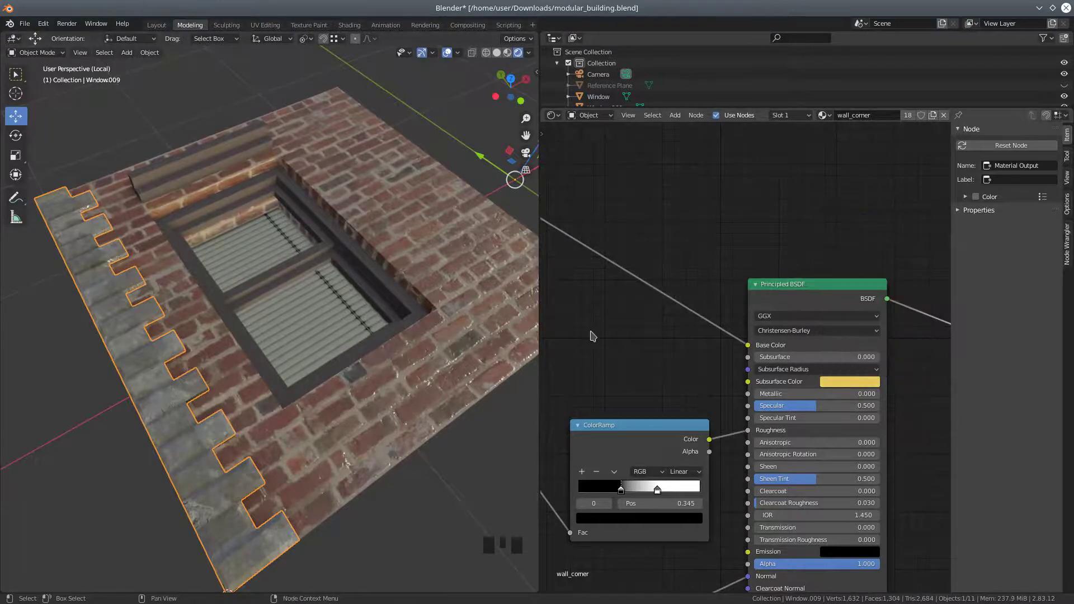
Set the wall_corner material's subsurface color to pure white, with hue 0, saturation 0 and value 1
scroll(592, 336, down, 3)
scroll(596, 334, down, 4)
middle_drag(616, 334, 676, 319)
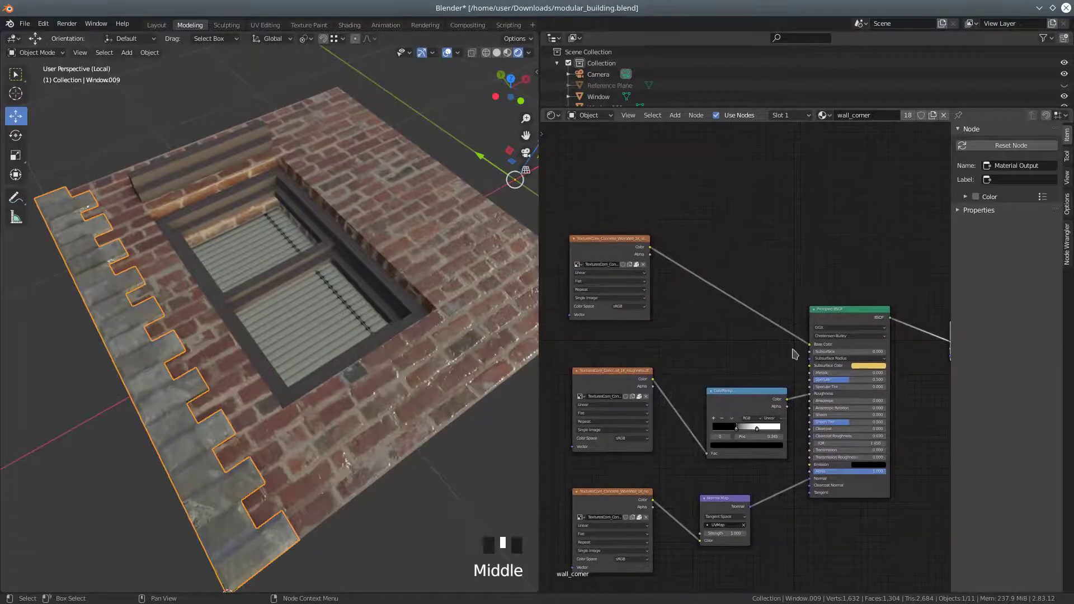
middle_drag(397, 388, 405, 358)
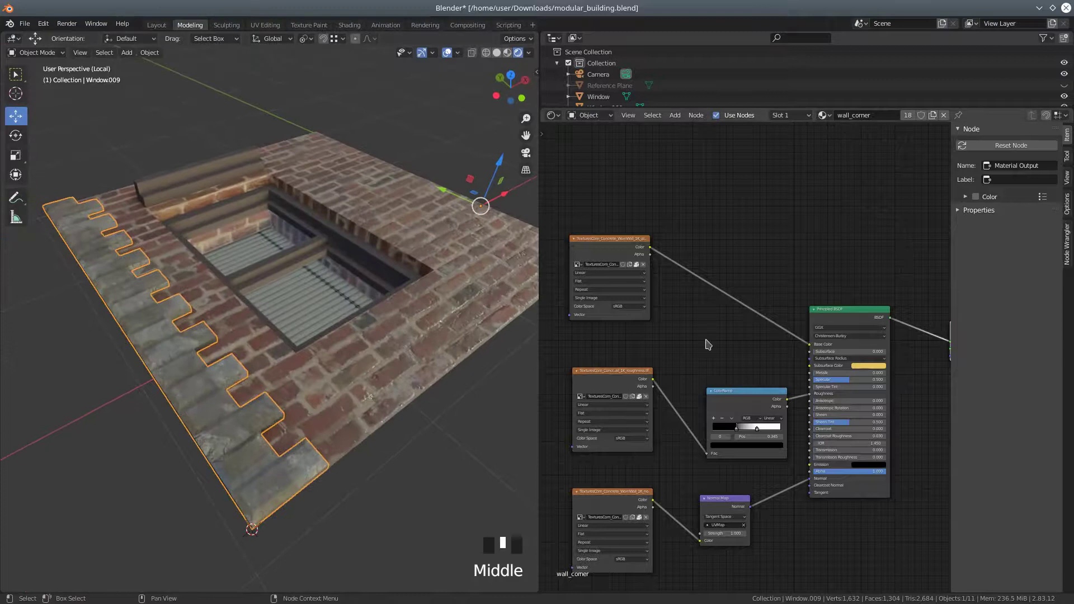
middle_drag(728, 335, 681, 343)
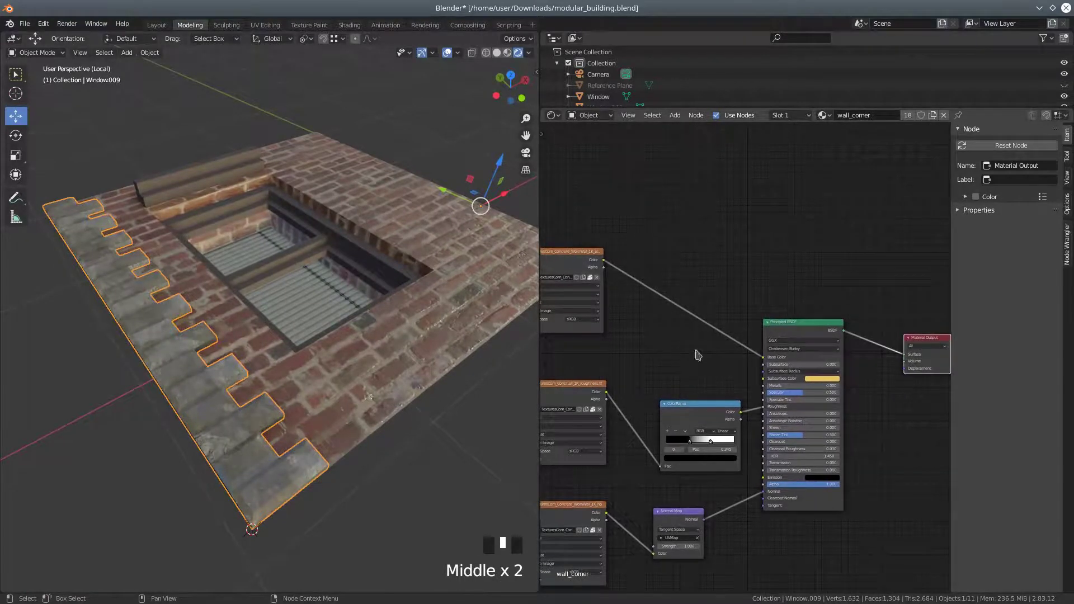
click(819, 380)
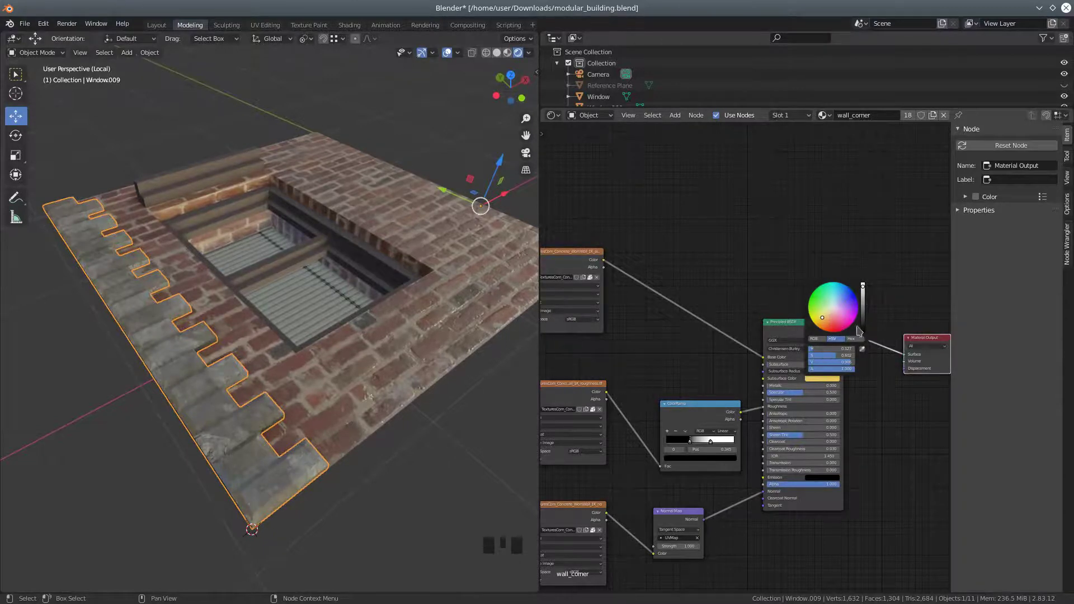
mouse_move(816, 349)
mouse_down()
mouse_move(851, 349)
mouse_move(811, 349)
mouse_up()
drag(822, 356, 850, 362)
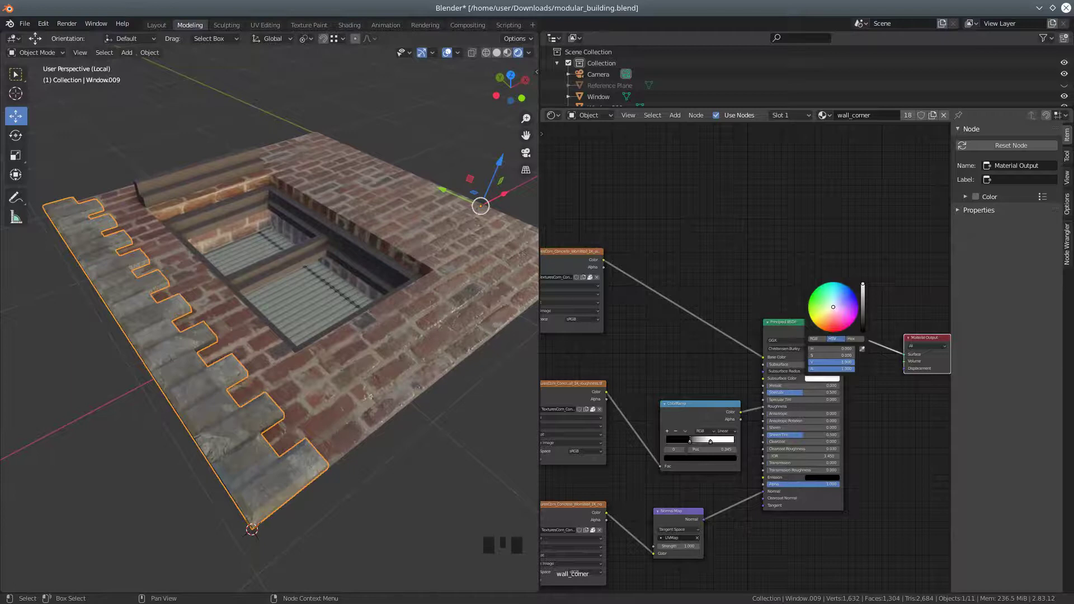
click(695, 282)
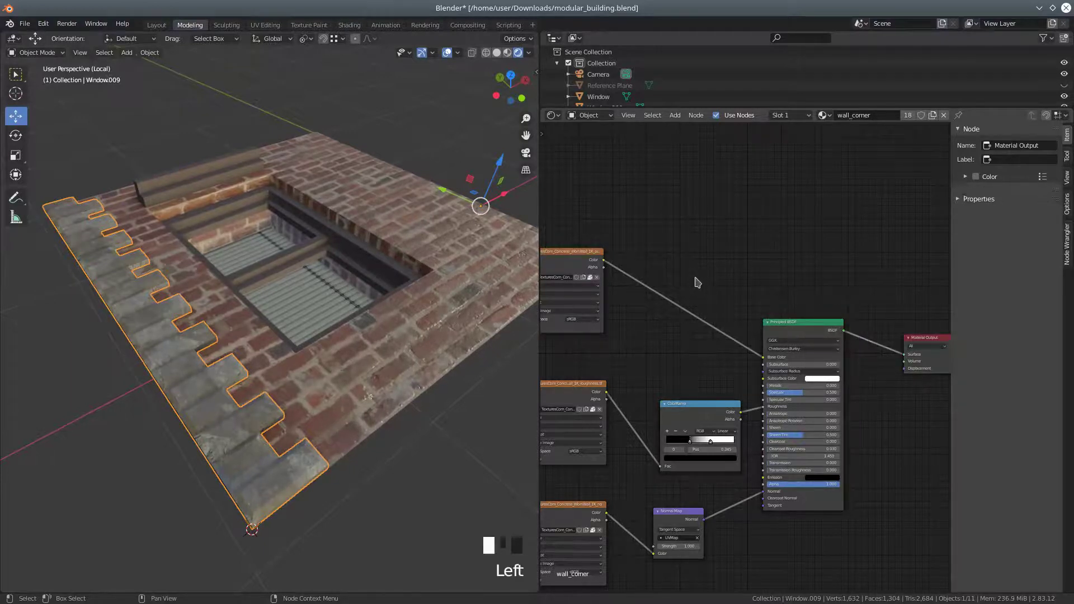
Move the wall_corner albedo image texture node up and farther away from the Principled BSDF to free space between them
click(793, 363)
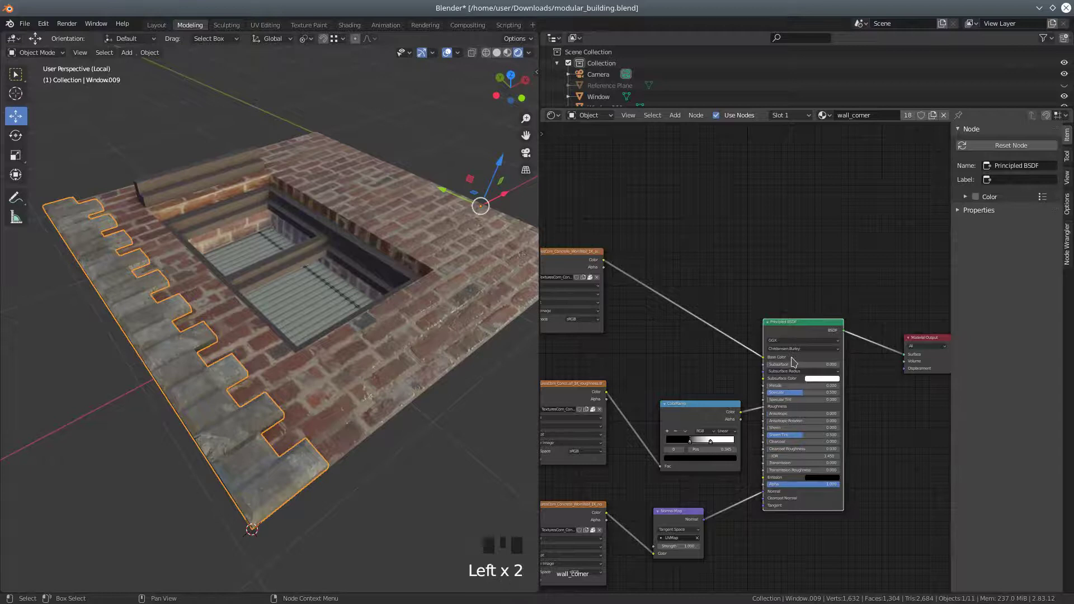
drag(575, 253, 606, 213)
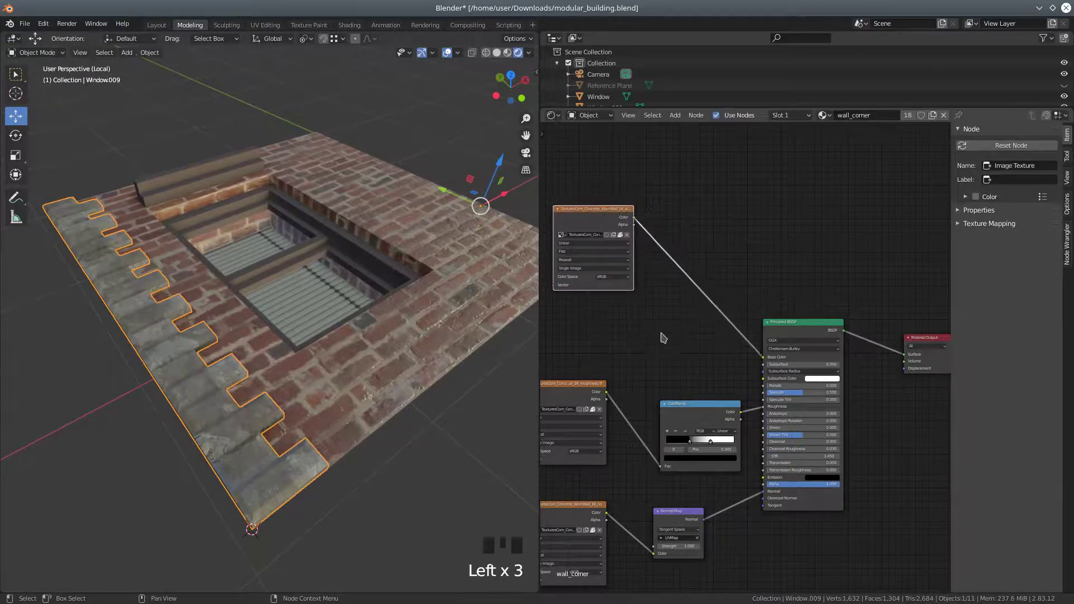
middle_drag(643, 348, 706, 364)
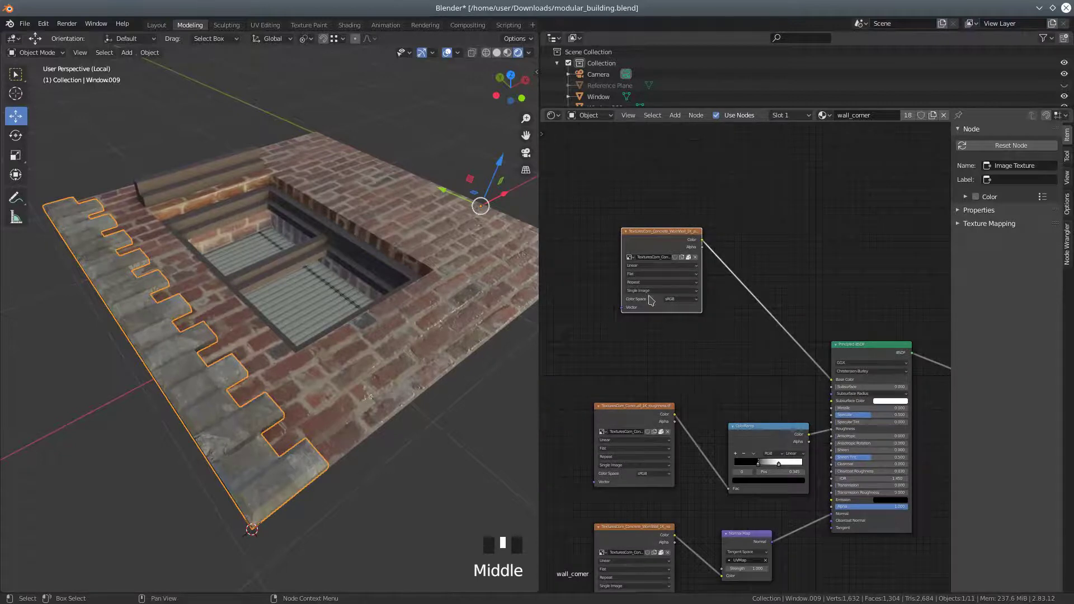
drag(641, 234, 618, 239)
Insert a MixRGB node on the link between the wall_corner albedo texture and the Principled BSDF's Base Color
scroll(679, 359, up, 3)
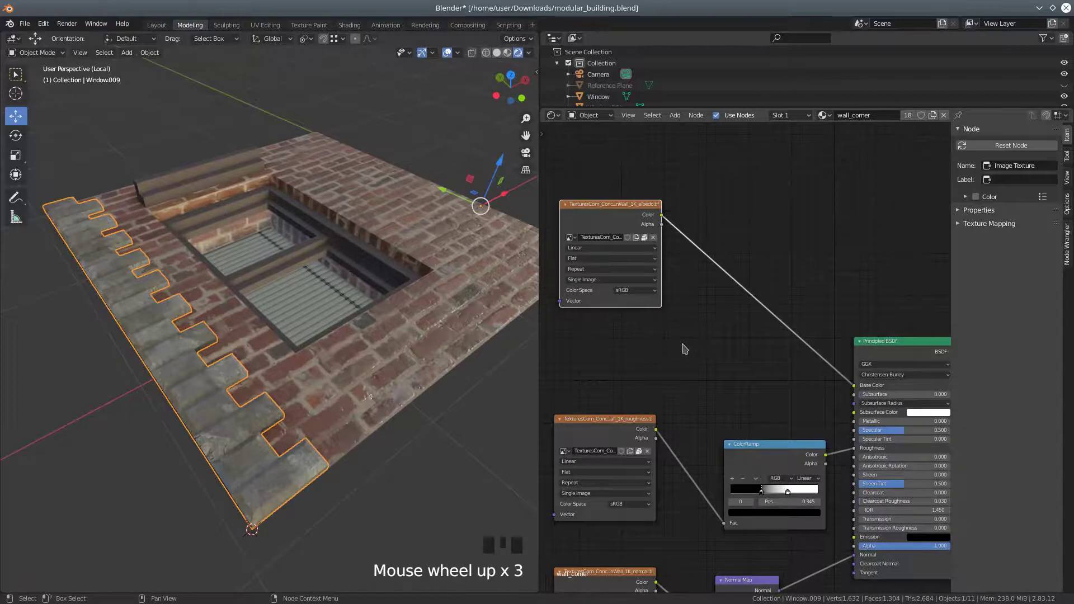
middle_drag(685, 350, 707, 338)
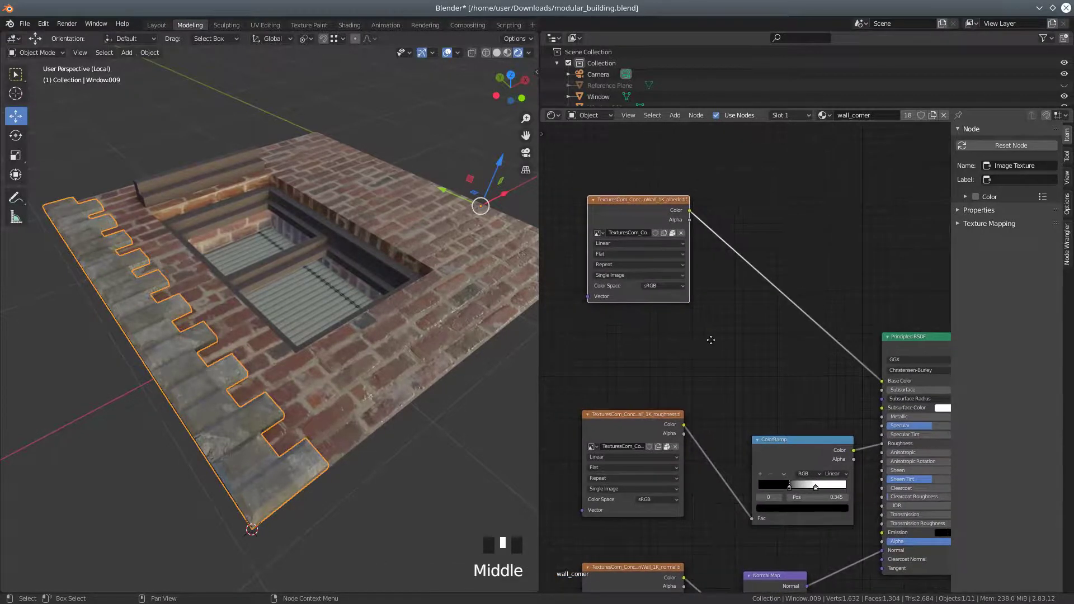
click(675, 116)
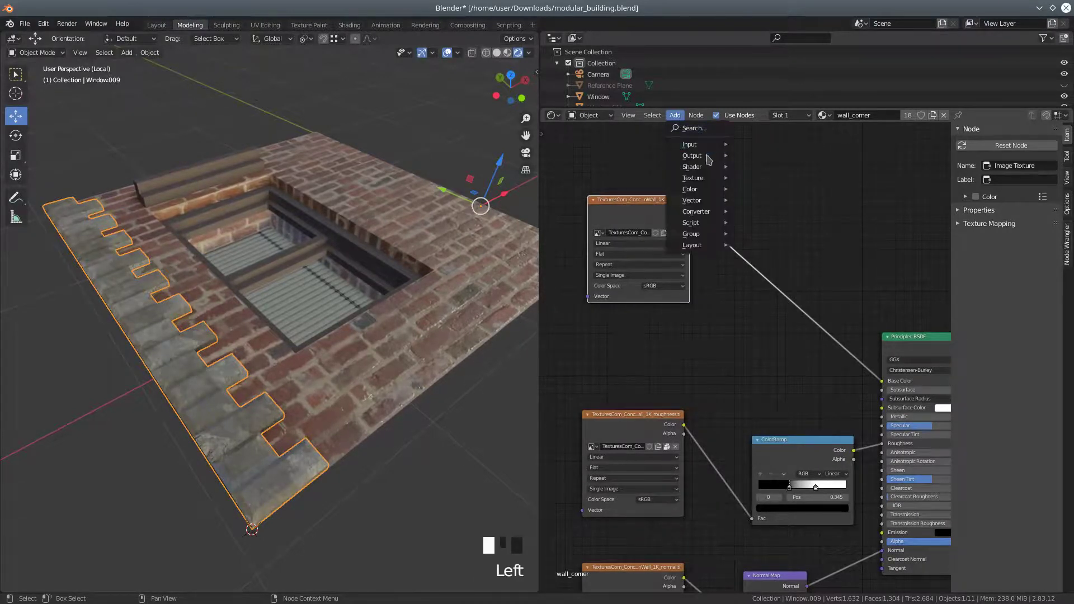
mouse_move(706, 173)
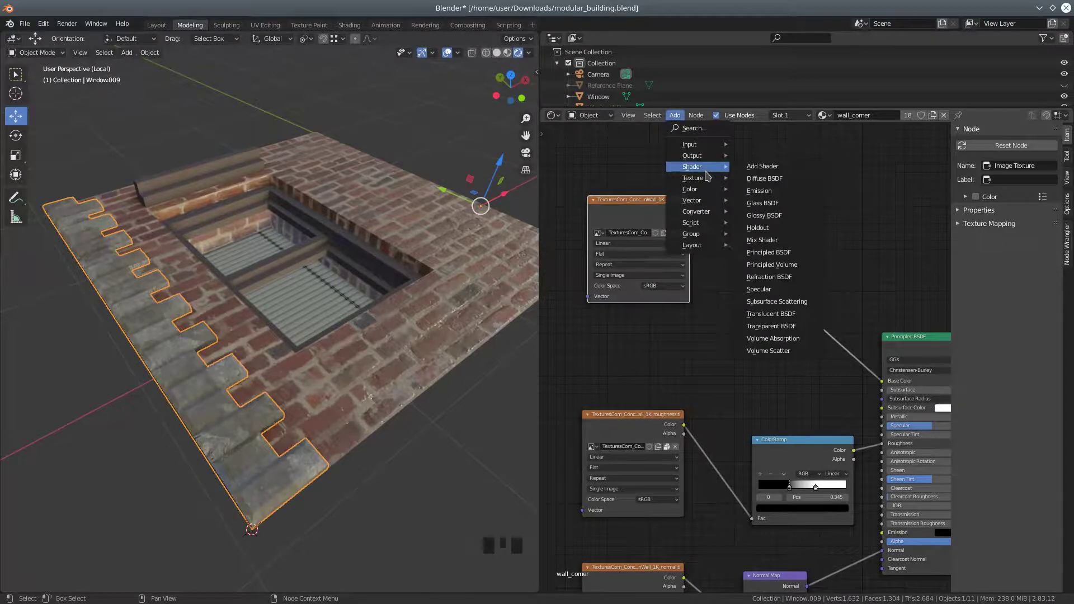
mouse_move(702, 193)
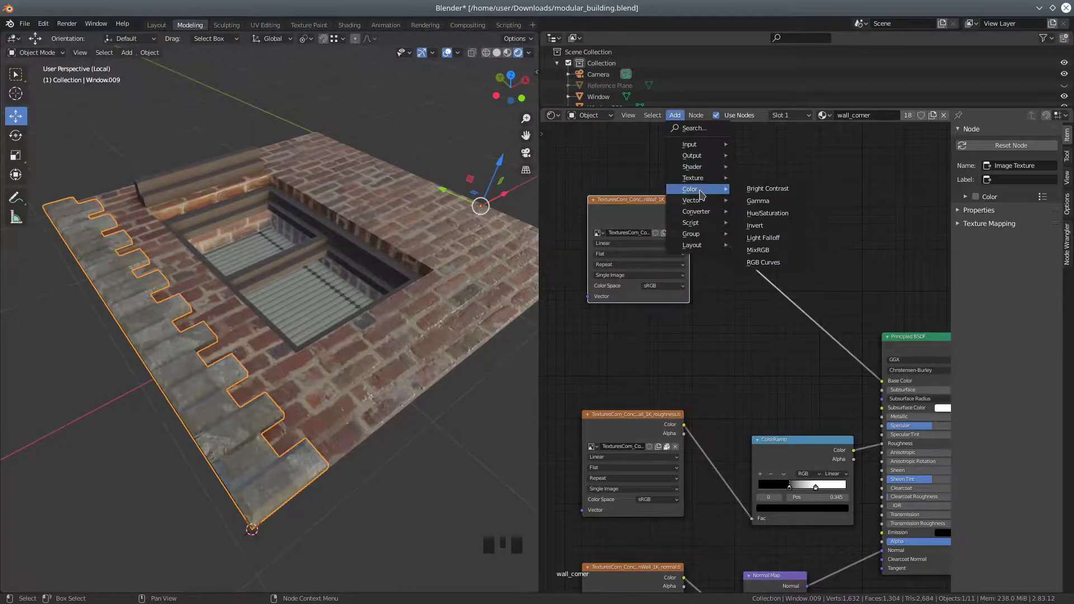
click(759, 251)
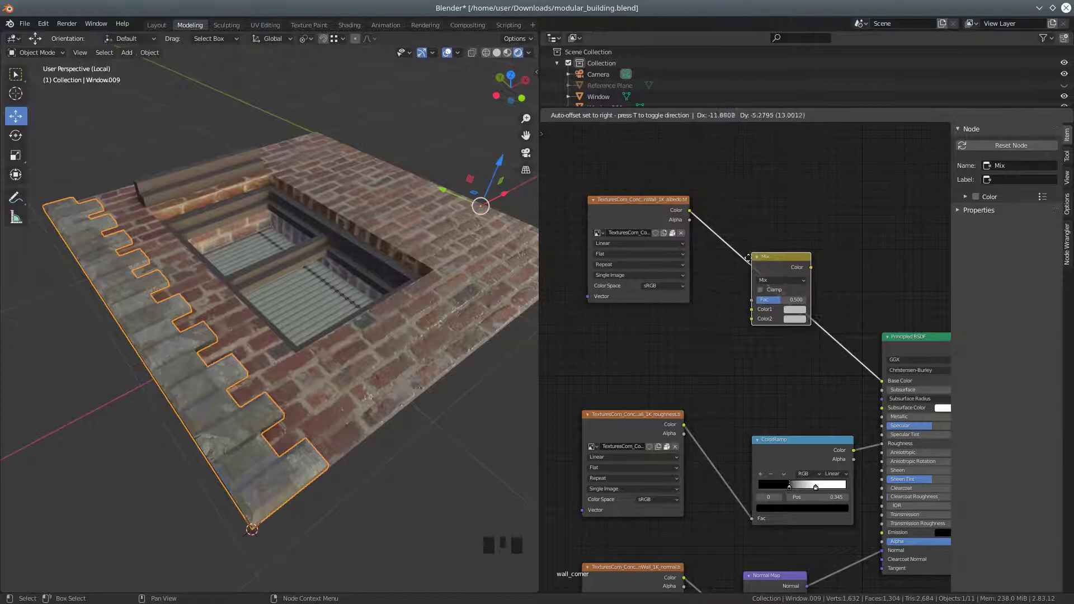
click(751, 252)
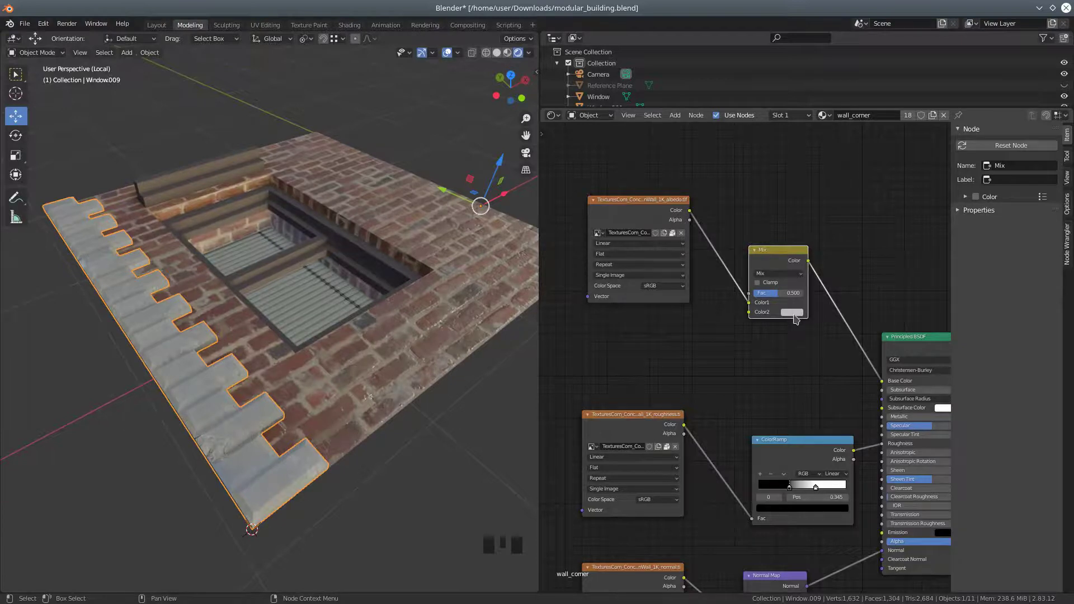
Set the Mix node's Color2 to a dark brown with hue 0.101, saturation 0.741 and value about 0.32
click(792, 312)
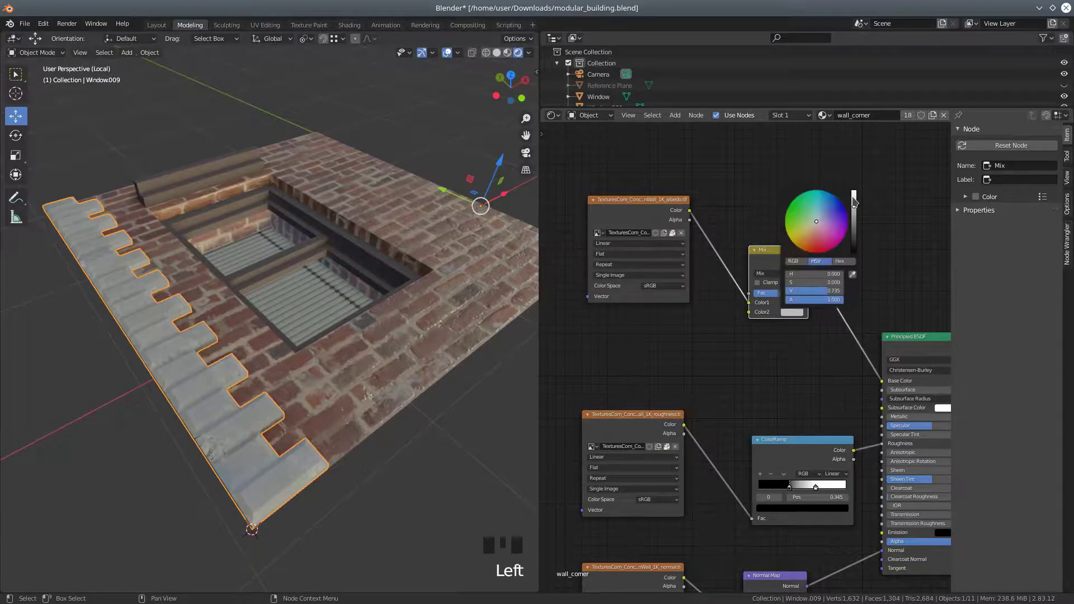
drag(809, 227, 804, 239)
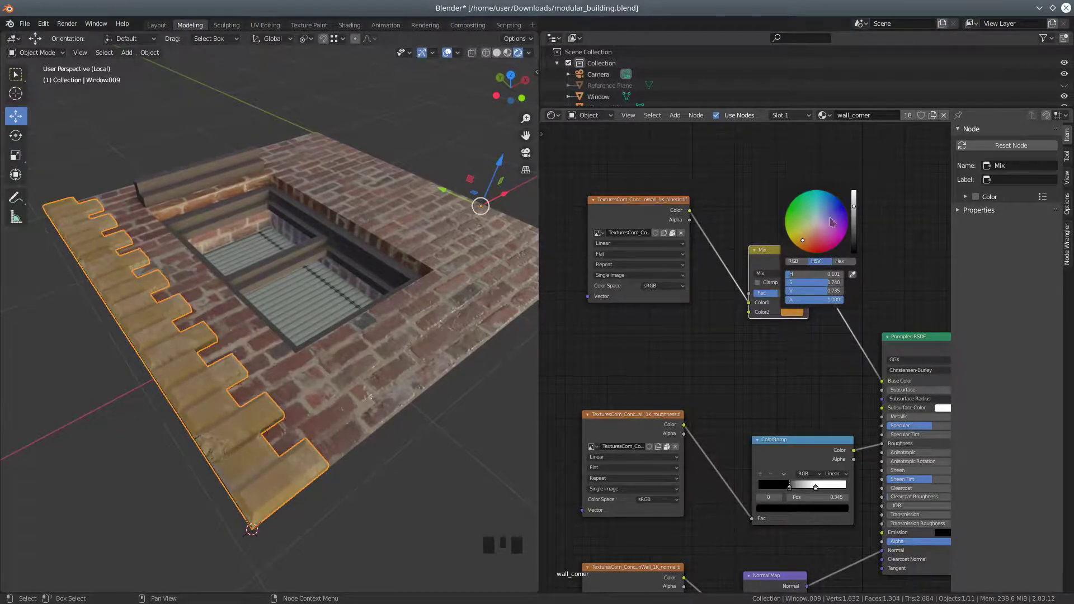
drag(853, 206, 853, 233)
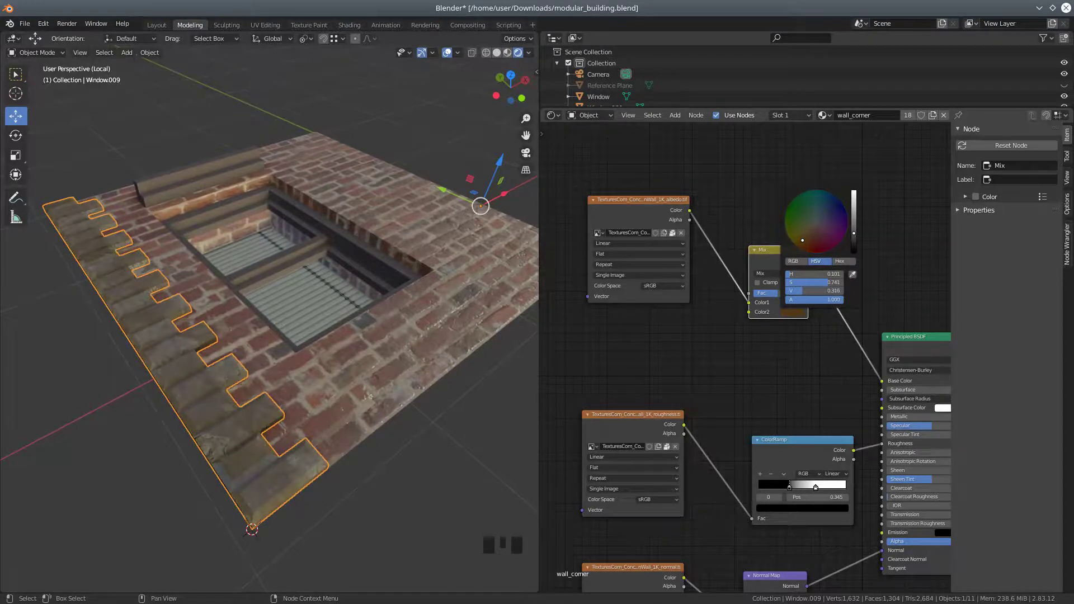
middle_drag(358, 235, 350, 314)
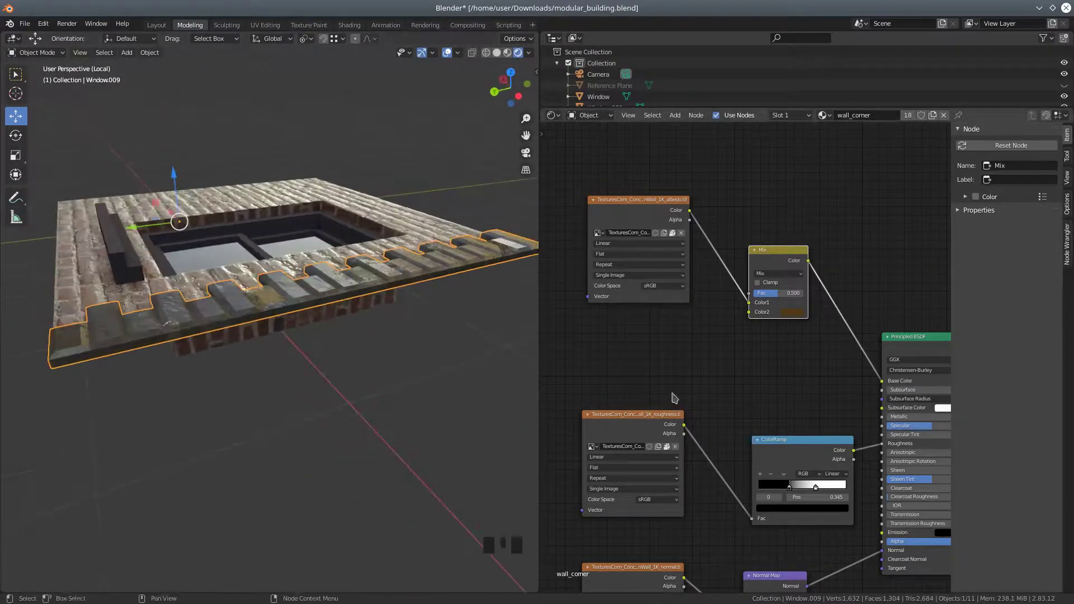
Move the ColorRamp and roughness texture nodes up beneath the Mix and albedo texture nodes
drag(775, 444, 736, 379)
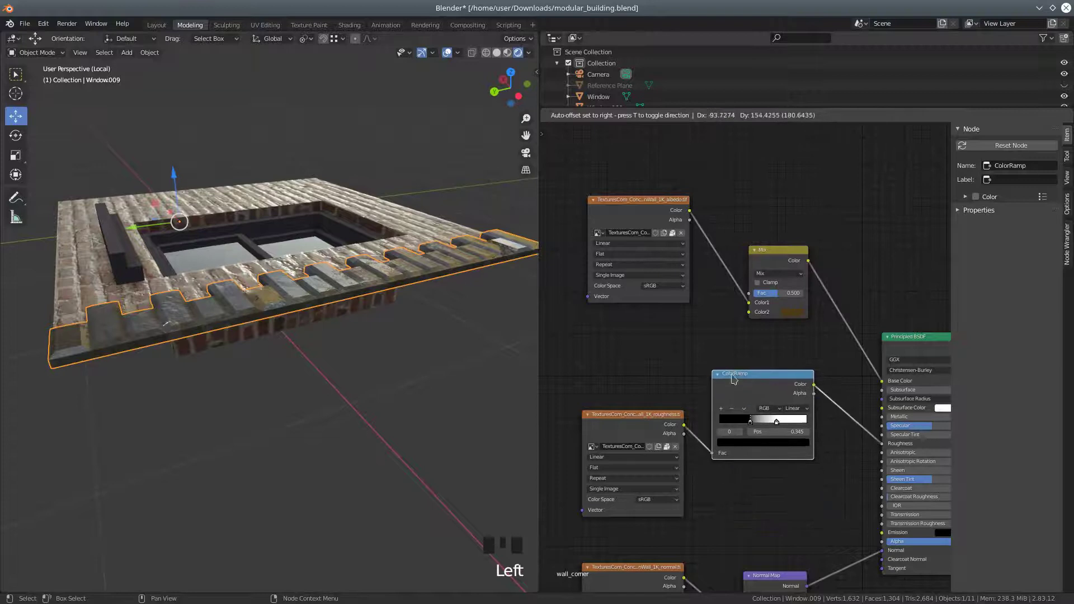
middle_drag(343, 309, 338, 359)
drag(616, 418, 608, 363)
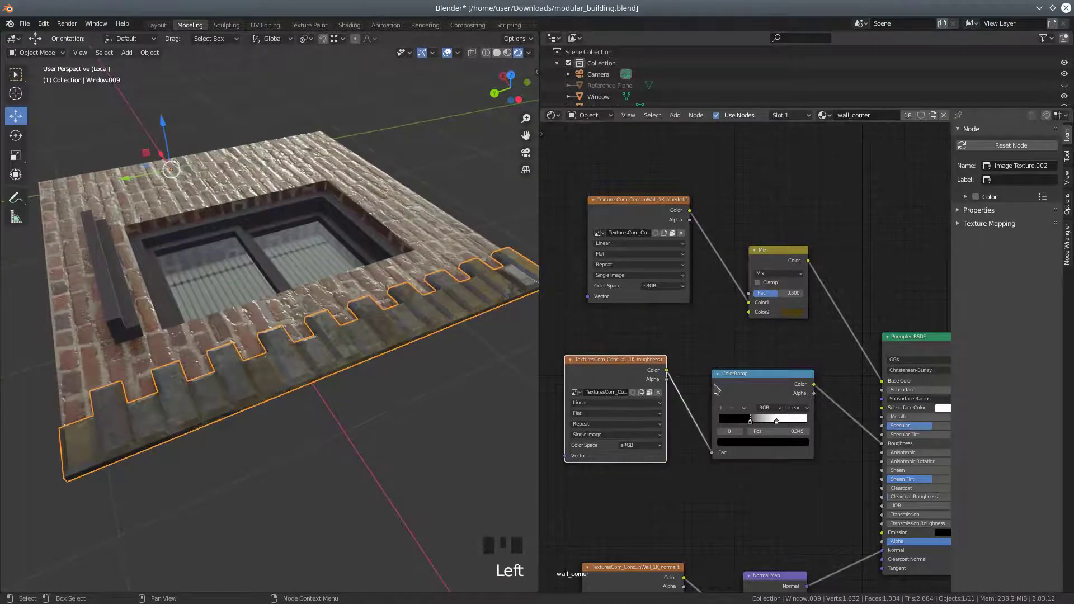
Shift the roughness ColorRamp's black stop toward the white end and place its white stop at 0.759
drag(778, 421, 836, 428)
drag(750, 422, 782, 423)
click(807, 423)
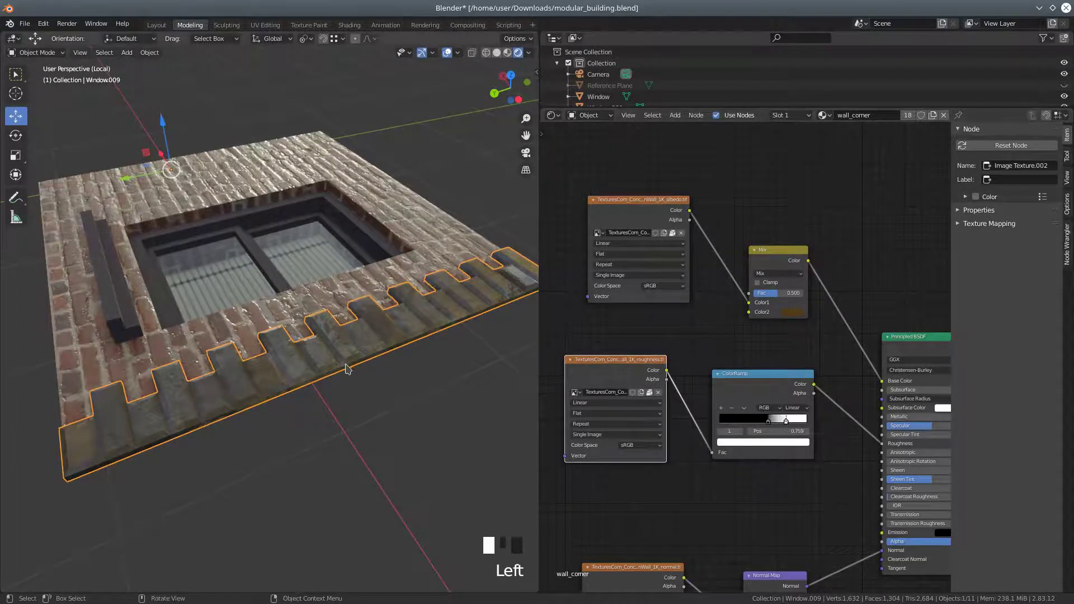
Move the normal texture and Normal Map nodes up beneath the roughness nodes
drag(629, 564, 608, 498)
drag(775, 575, 754, 510)
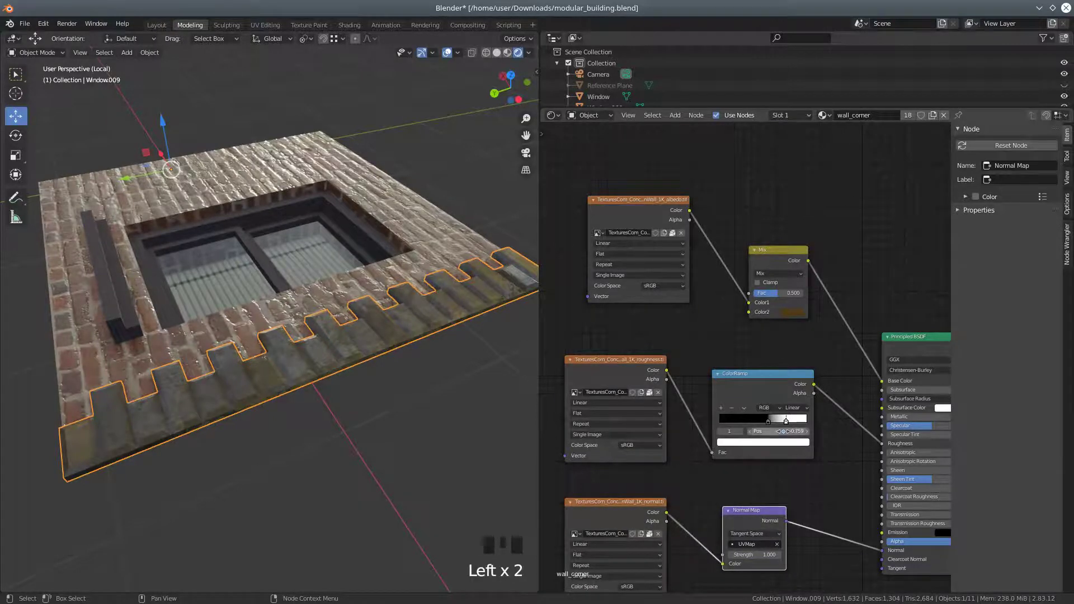
middle_drag(396, 372, 429, 364)
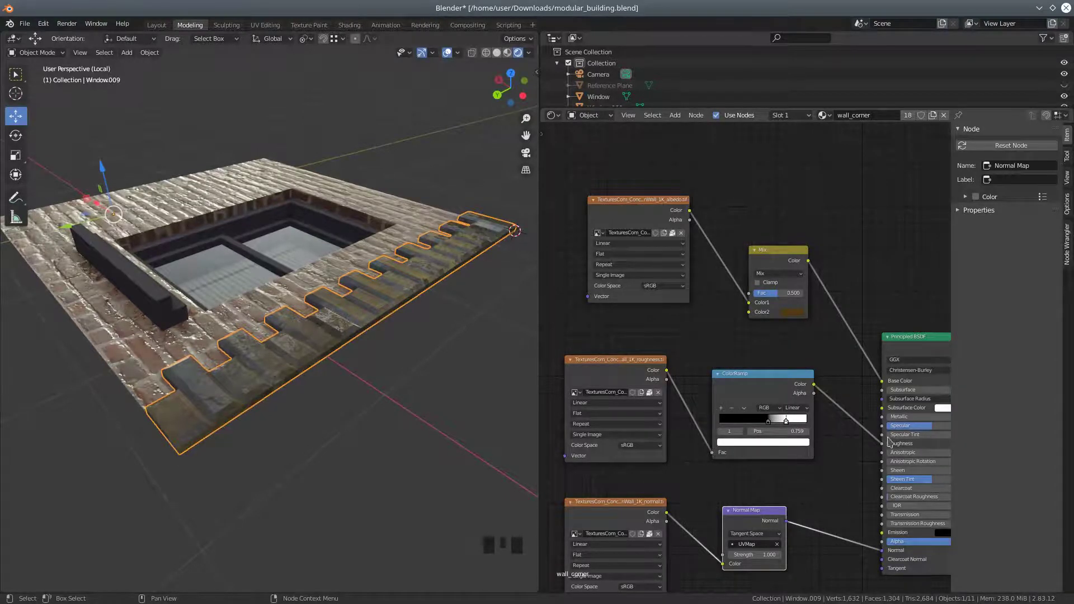
Reduce the wall_corner Principled BSDF's Specular to zero and inspect the corner strip up close
drag(927, 428, 883, 427)
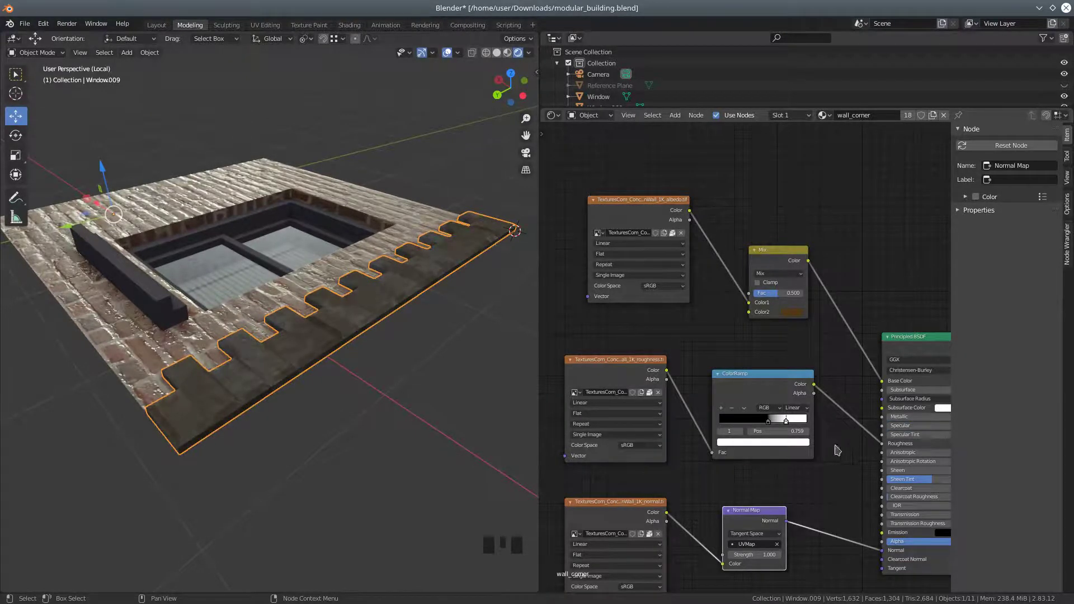
scroll(415, 448, up, 2)
middle_drag(448, 428, 626, 490)
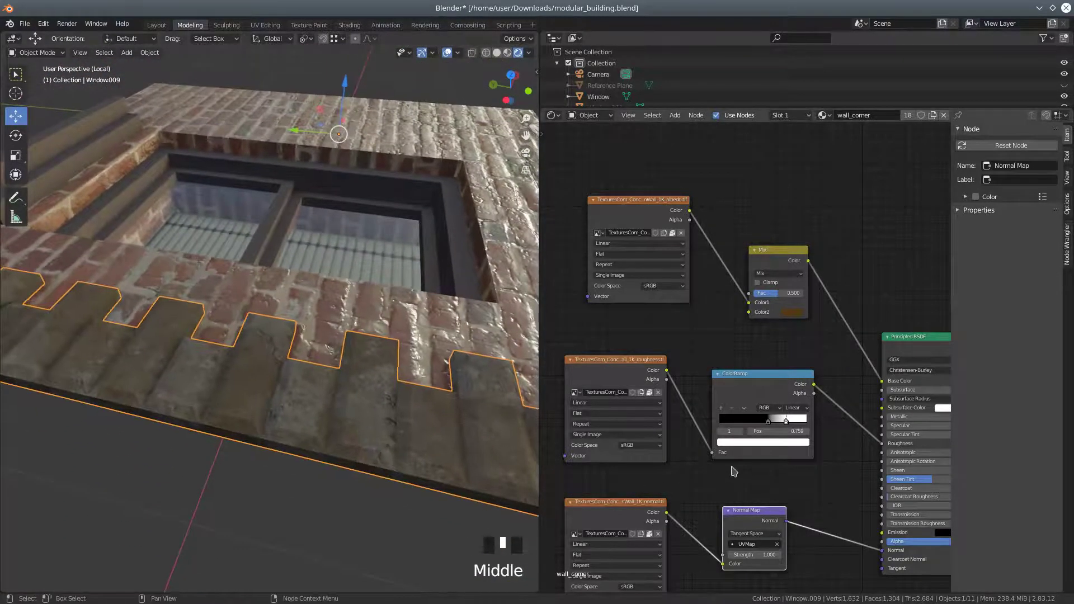
Lower the ColorRamp's white stop to 0.509 and reroute its Color output from Roughness to Specular
mouse_move(769, 422)
mouse_down()
mouse_move(694, 428)
mouse_move(784, 421)
mouse_move(750, 425)
mouse_move(767, 430)
mouse_up()
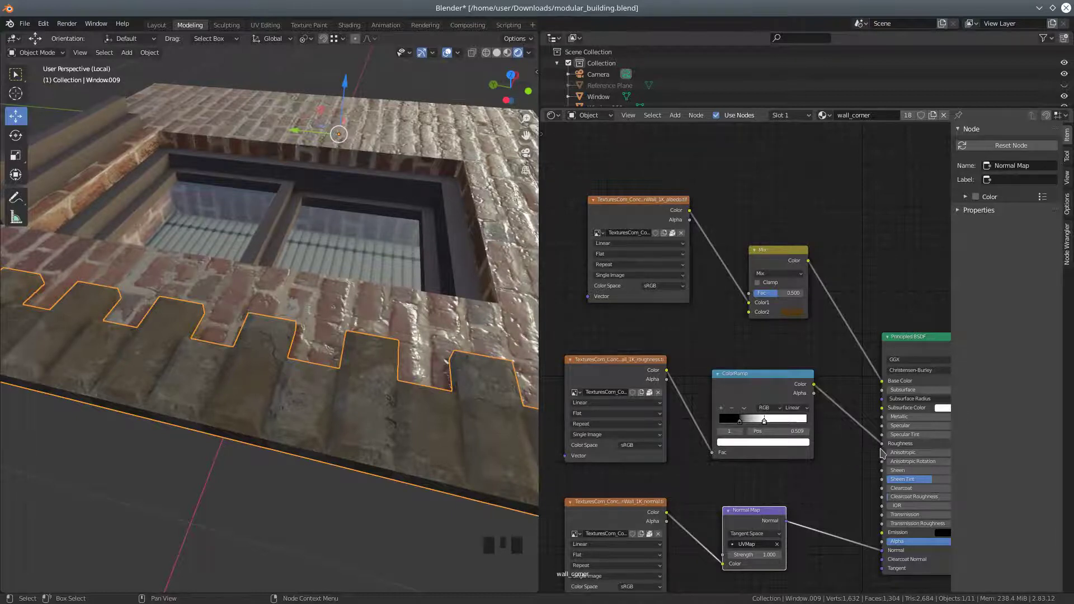
drag(883, 445, 882, 427)
middle_drag(476, 386, 540, 408)
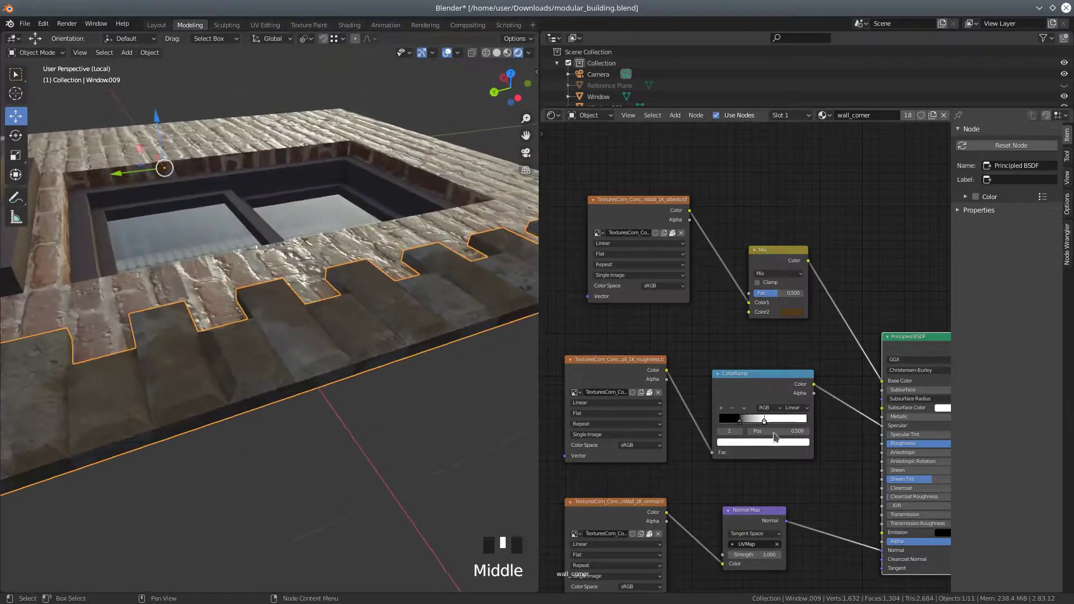
Set the ColorRamp's black stop to 0.341 and reconnect its Color output to the Principled BSDF's Roughness
click(740, 422)
drag(763, 426, 726, 427)
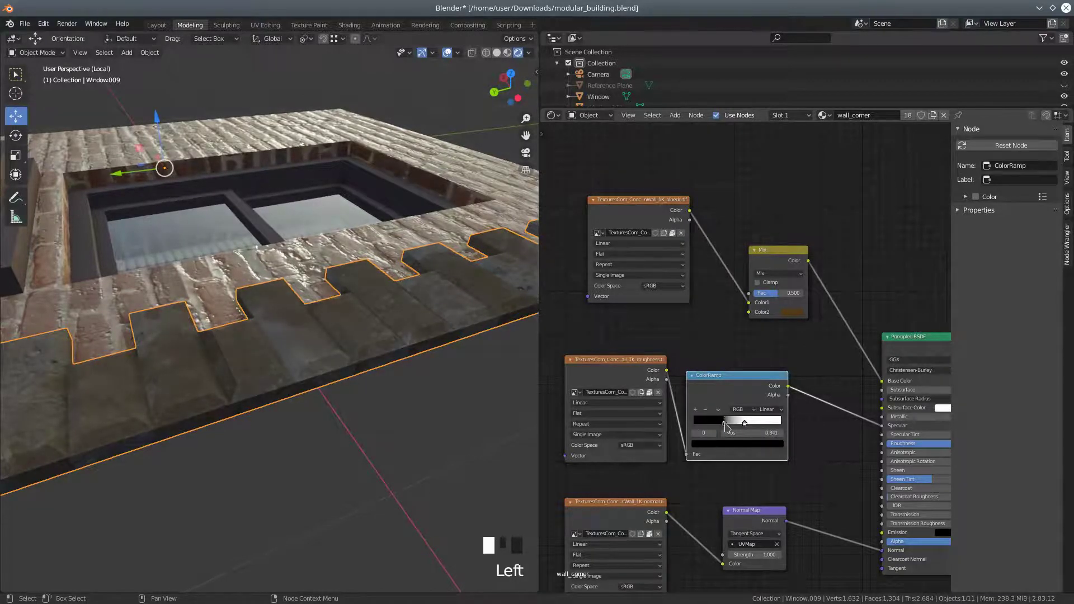
drag(883, 430, 877, 444)
scroll(867, 479, down, 1)
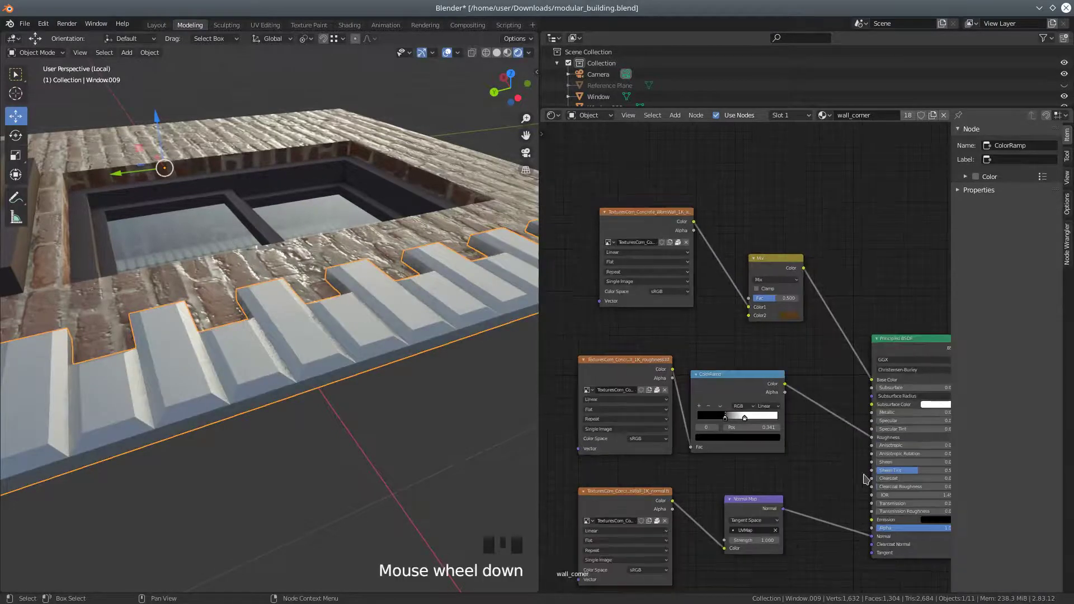
Raise both stops of the roughness ColorRamp, placing the black stop at about 0.66
mouse_move(744, 419)
mouse_down()
mouse_move(767, 419)
mouse_move(719, 431)
mouse_move(791, 424)
mouse_move(780, 427)
mouse_up()
middle_drag(398, 335, 343, 397)
scroll(311, 369, down, 3)
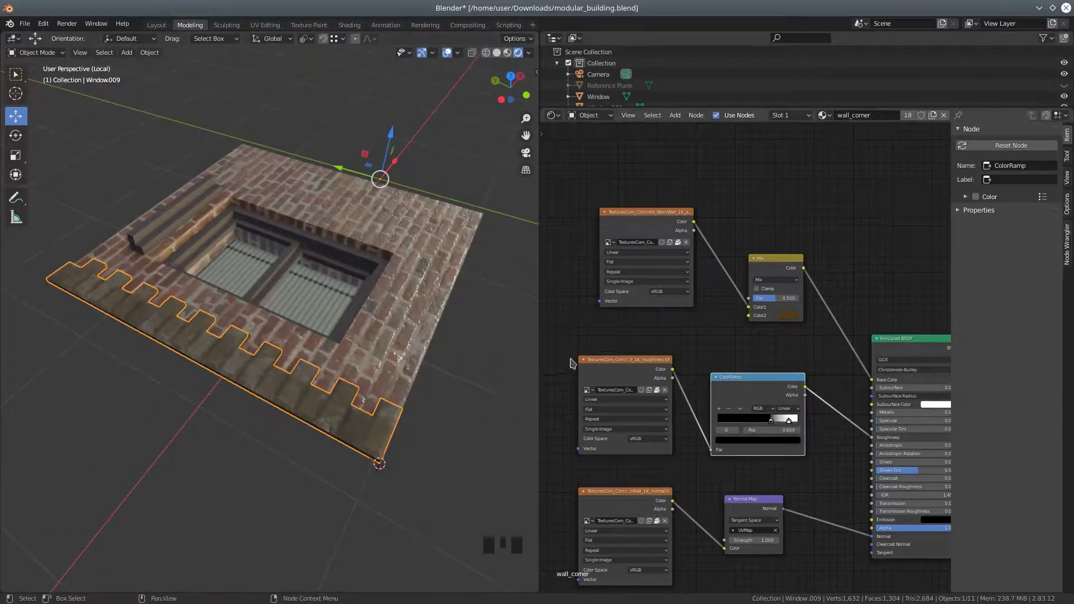
Brighten the Mix node's Color2 to a lighter brown, keeping its hue
middle_drag(378, 351, 344, 345)
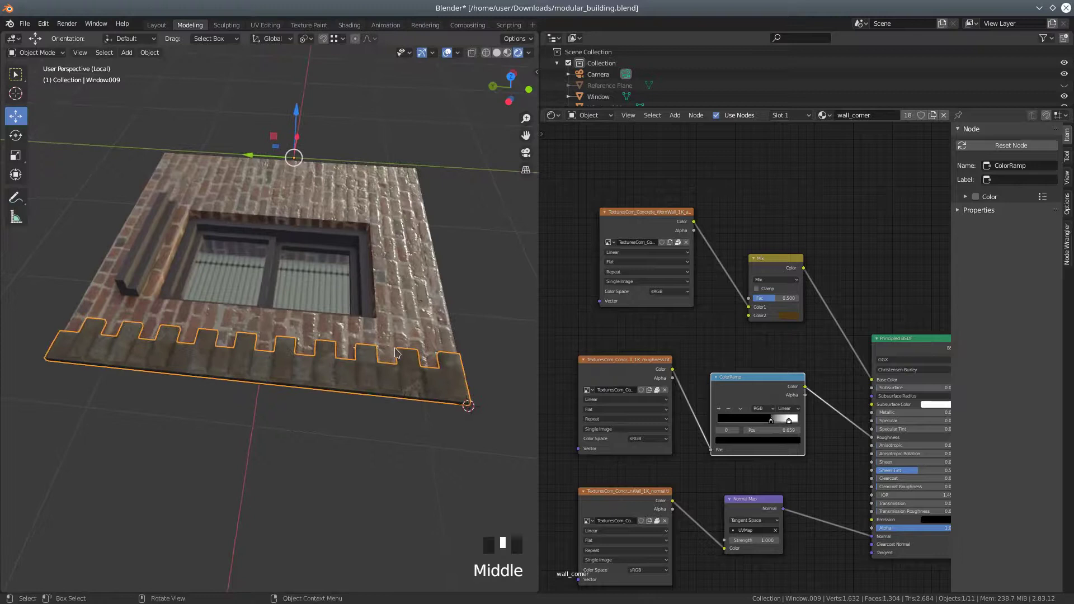
click(790, 316)
drag(845, 242, 846, 230)
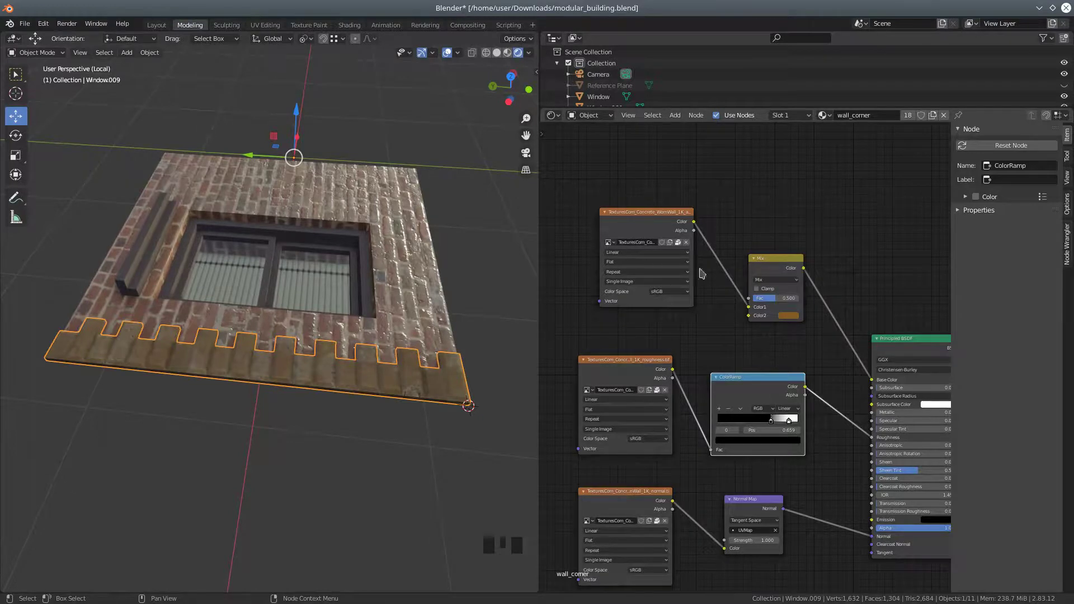
Switch the node editor area to the UV Editor and enter Edit Mode on the corner strip
click(556, 116)
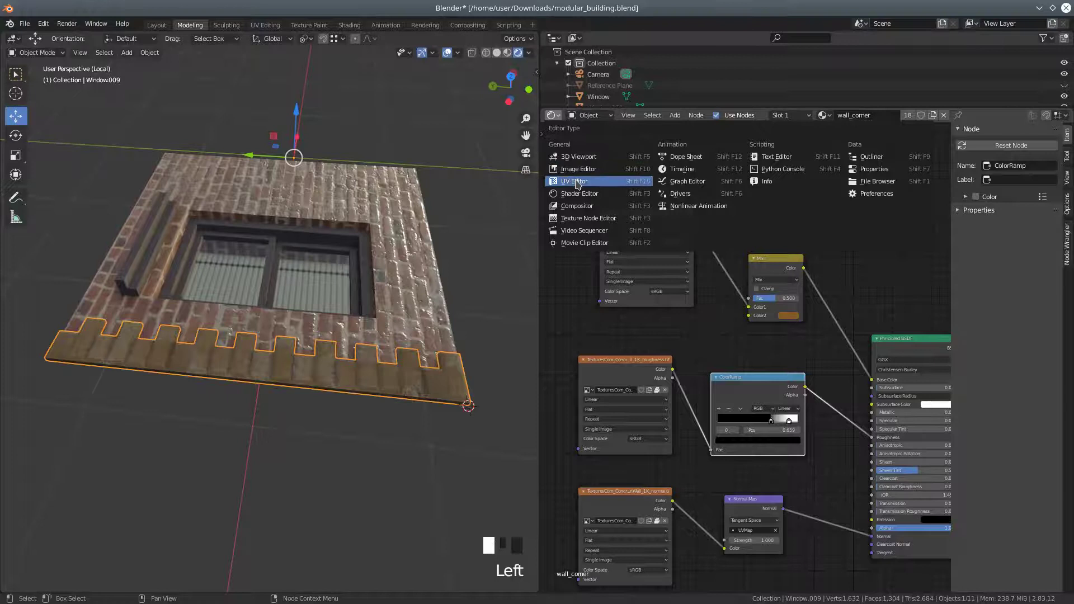
click(579, 169)
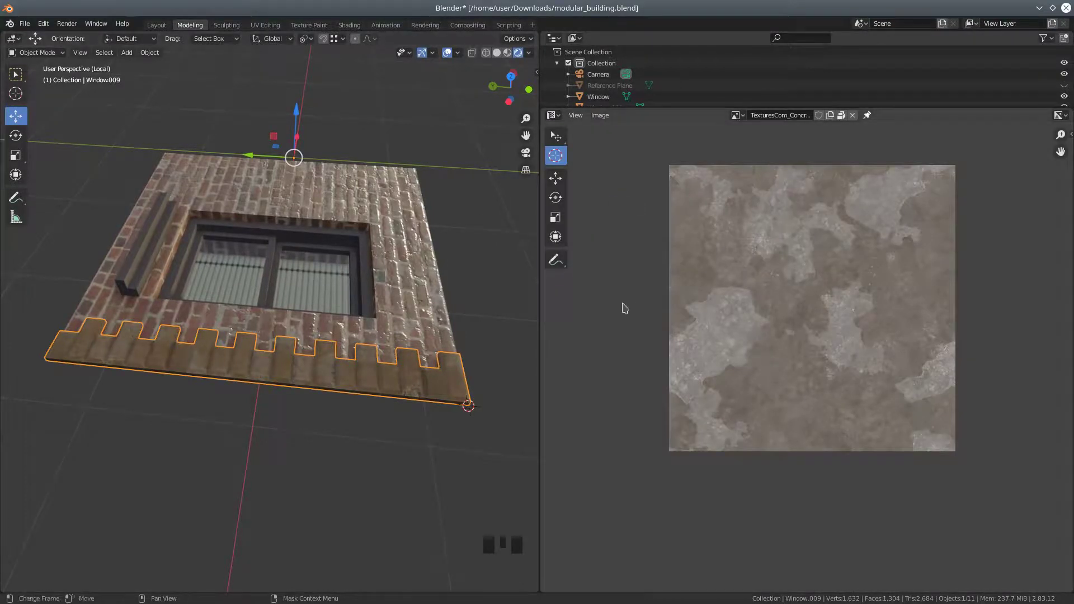
click(37, 53)
click(35, 77)
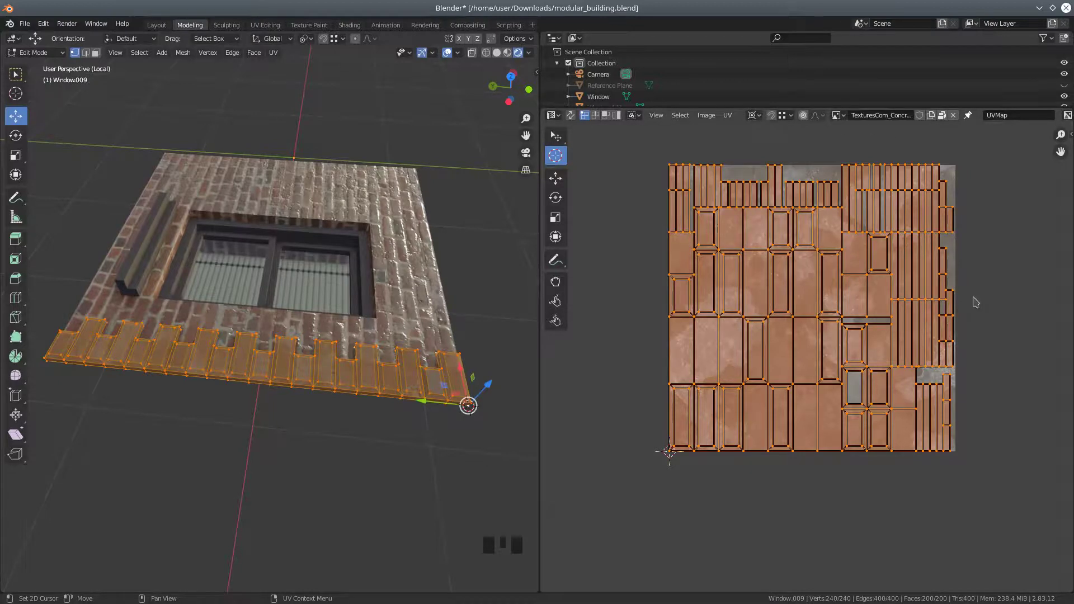
Scale the corner strip's whole UV layout along X so it becomes slightly narrower
key(s)
key(x)
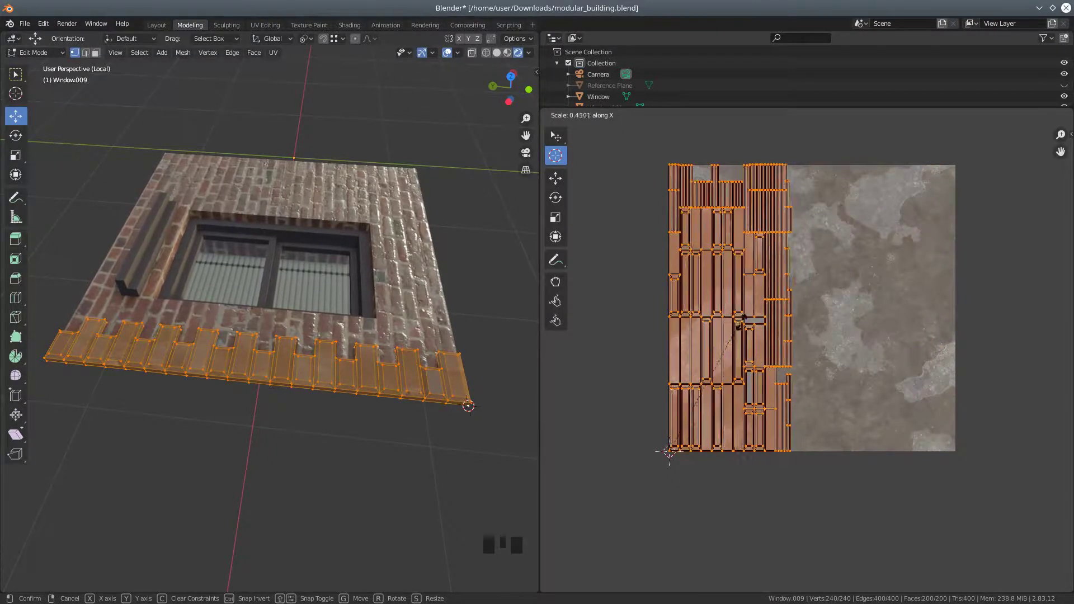
click(976, 310)
scroll(312, 384, up, 3)
middle_drag(312, 384, 297, 415)
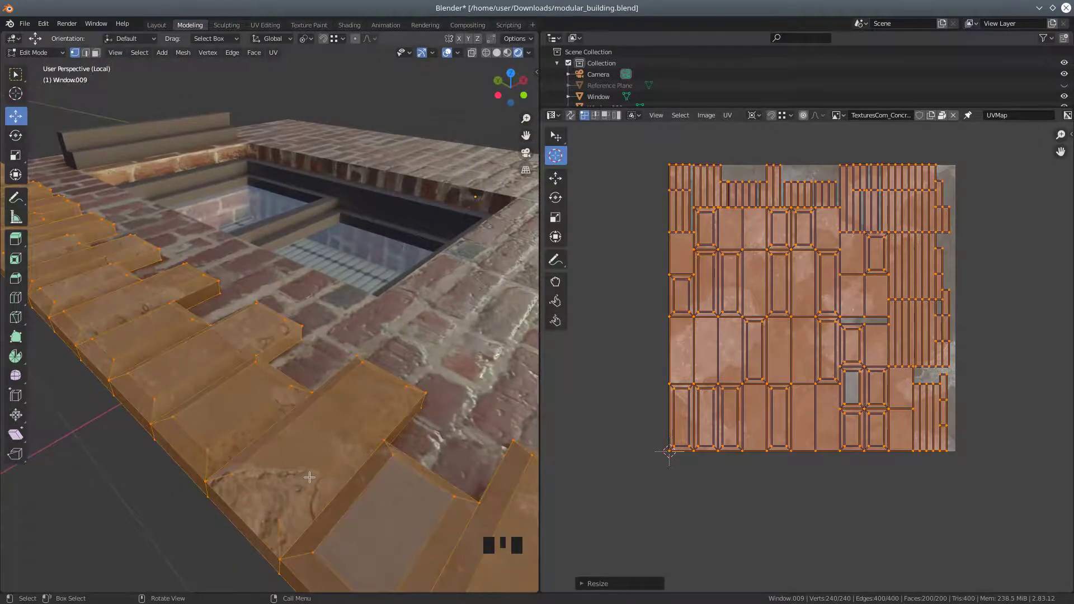
scroll(324, 456, down, 2)
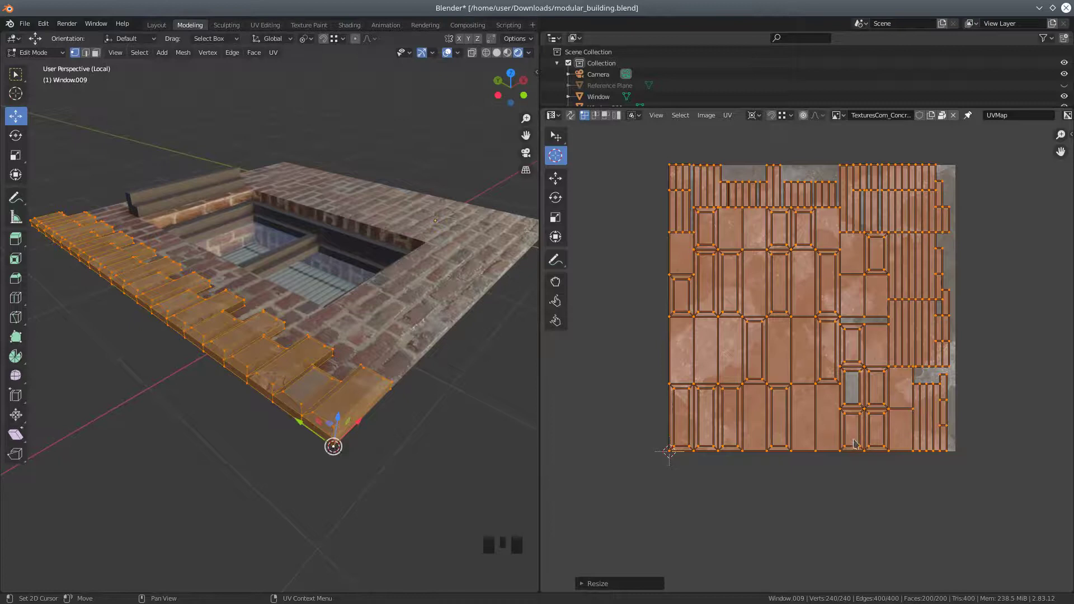
Place the 2D cursor outside the texture image, beside its left edge, and deselect all of the corner strip's geometry
click(628, 358)
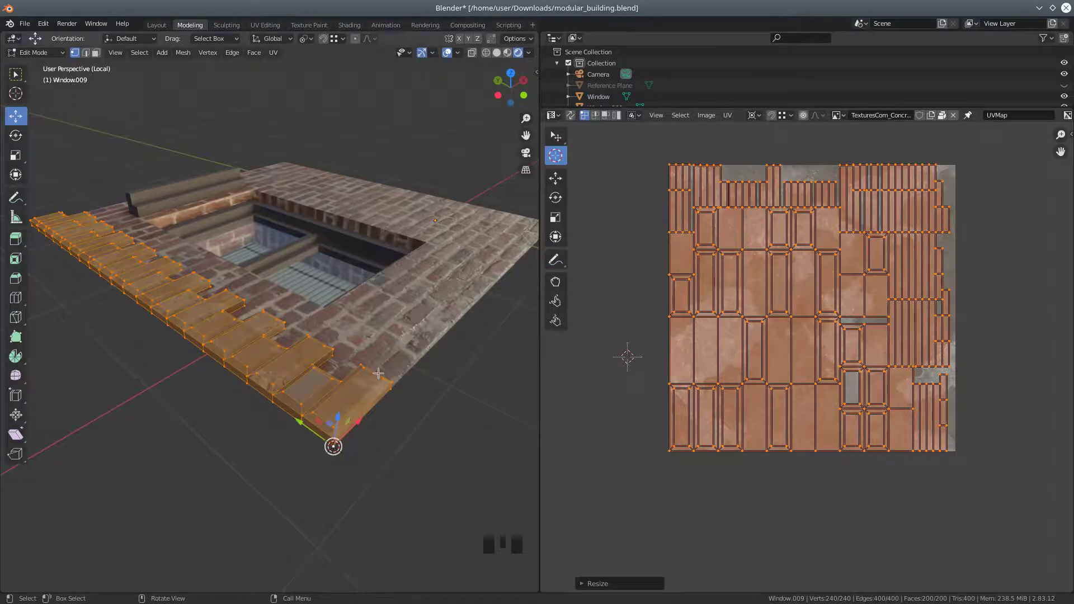
key(a)
key(a)
key(a)
key(a)
key(a)
key(a)
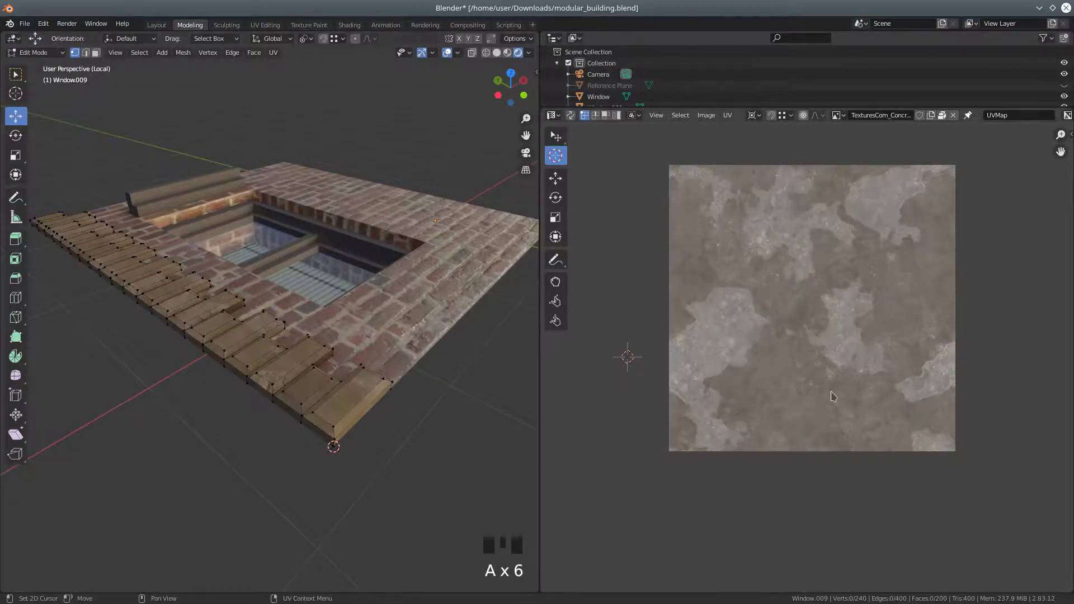
Select all linked geometry of the corner strip's end block nearest the viewer to display its UV islands
scroll(833, 396, up, 3)
middle_drag(812, 347, 890, 537)
middle_drag(940, 389, 778, 325)
middle_drag(850, 482, 884, 410)
middle_drag(833, 479, 882, 483)
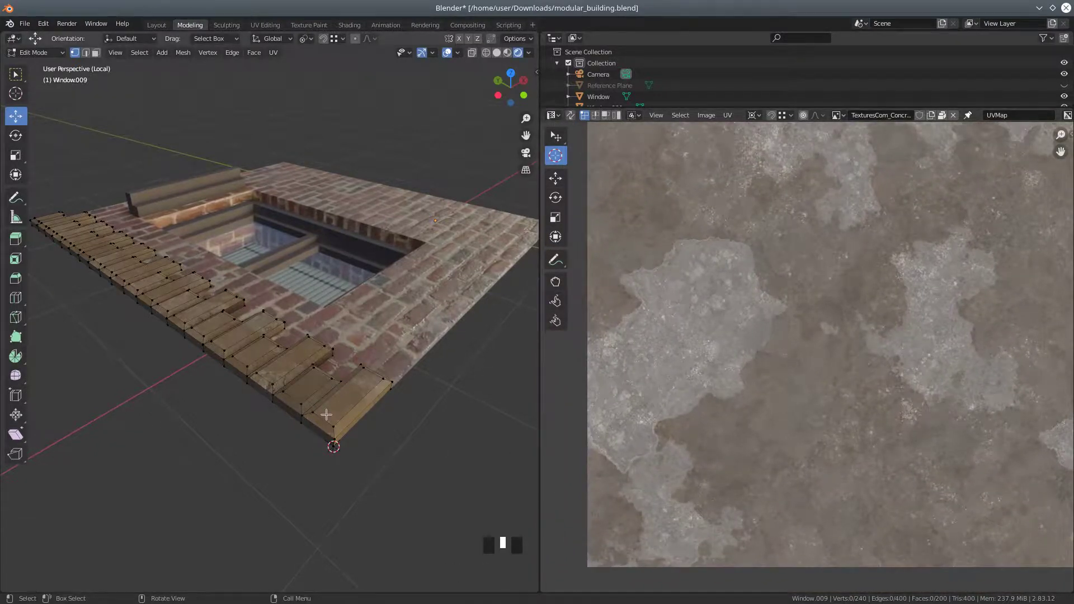
key(l)
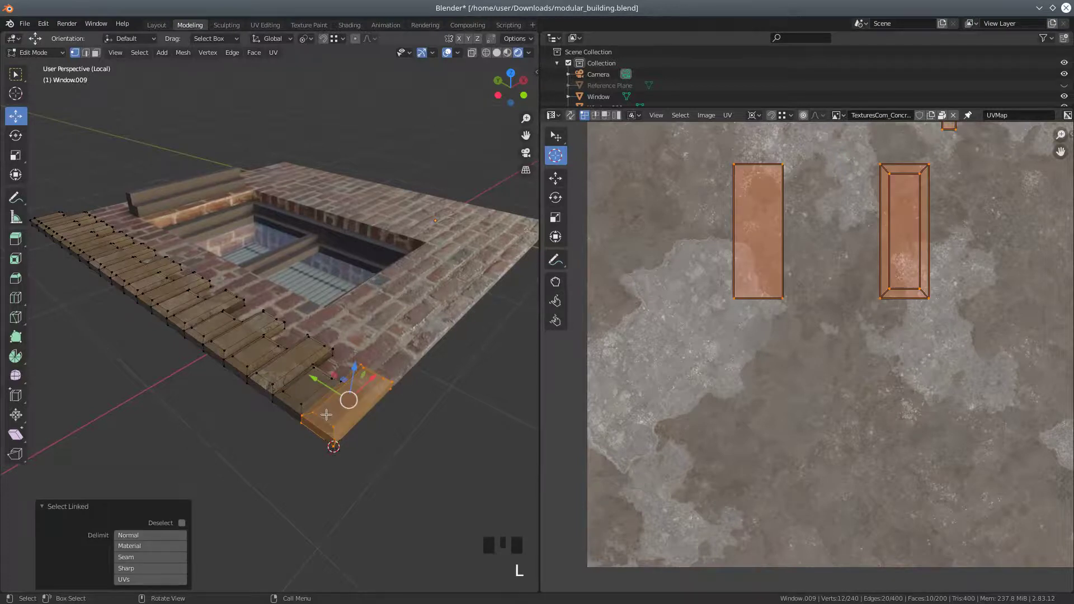
middle_drag(259, 427, 223, 372)
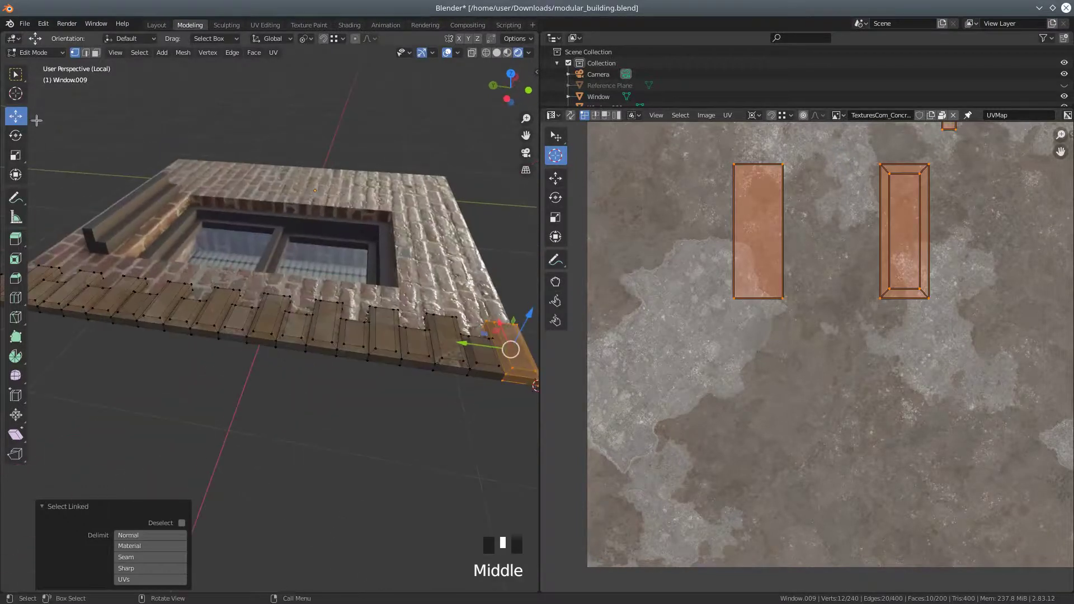
click(33, 52)
click(34, 65)
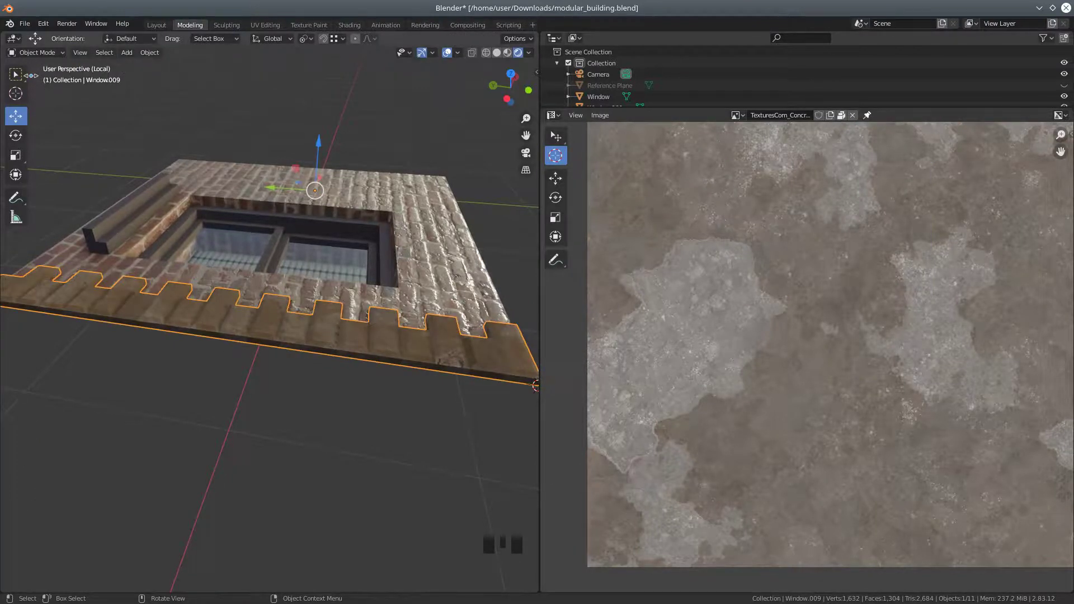
key(a)
key(a)
key(a)
click(206, 318)
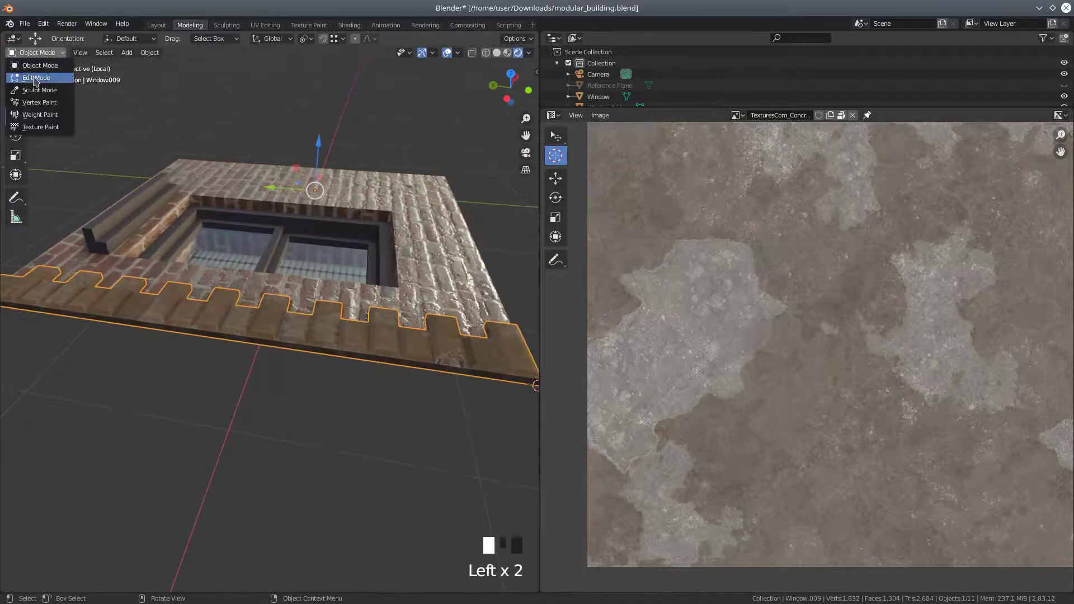
click(36, 77)
Add two more blocks near the middle of the corner strip to the selection with Select Linked
scroll(185, 350, down, 3)
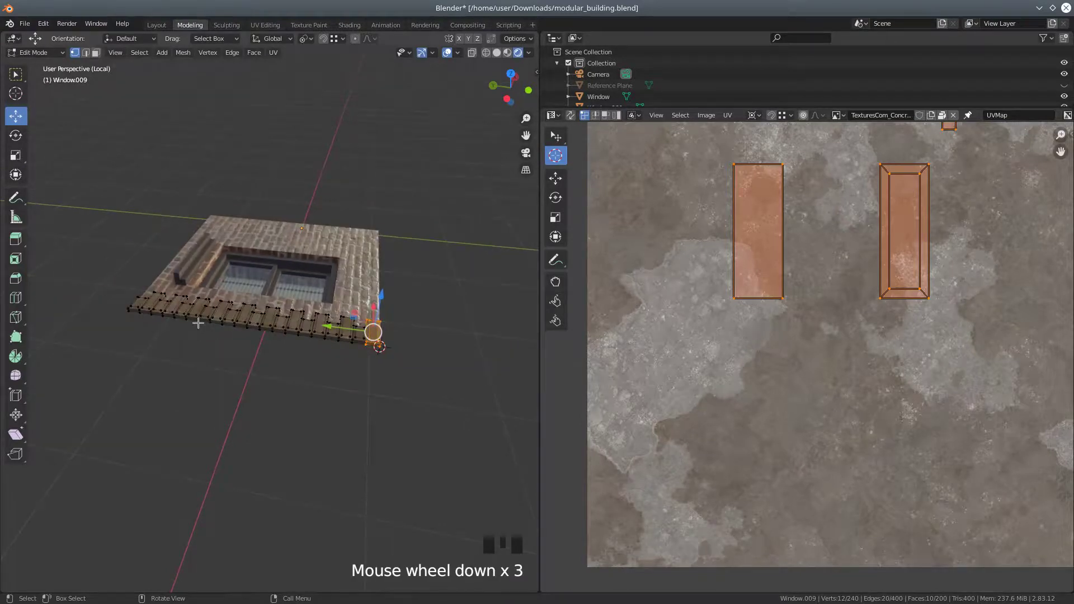
key(l)
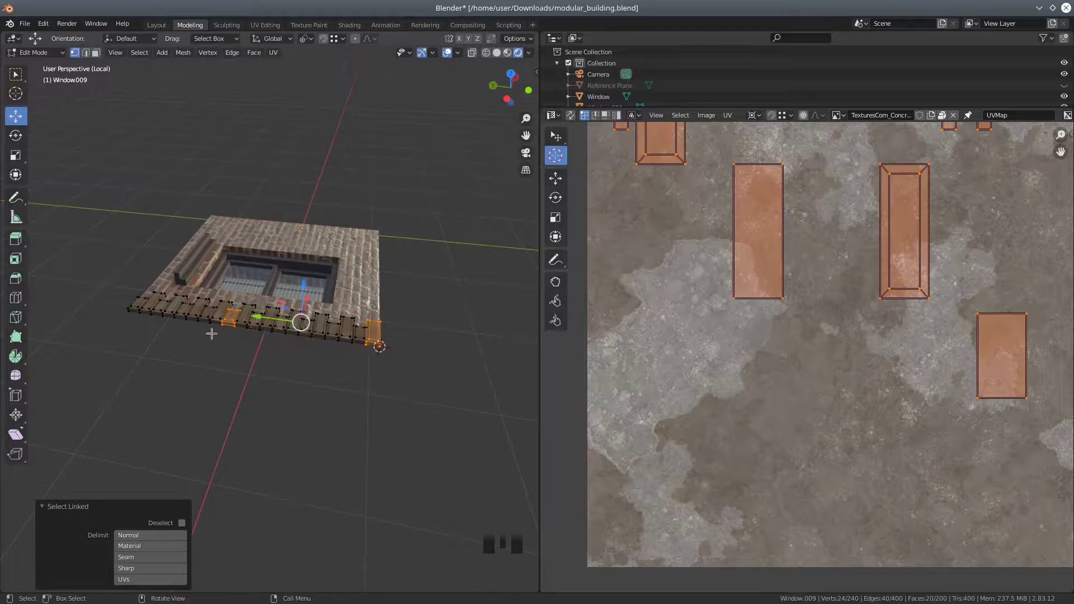
key(l)
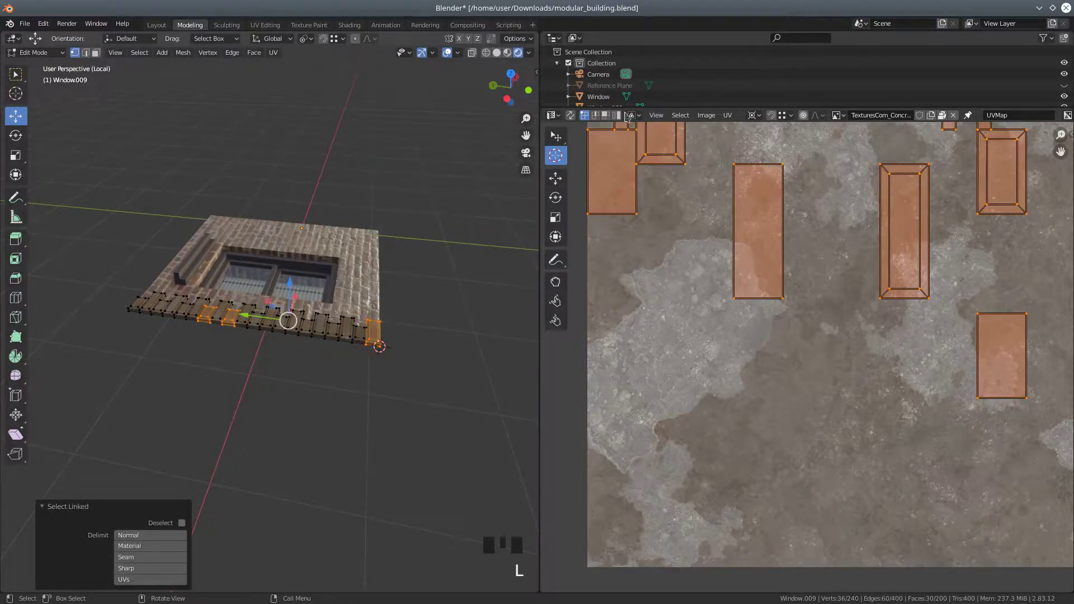
Box-select the entire corner strip in wireframe shading, including hidden geometry, and return the viewport to rendered shading
click(486, 52)
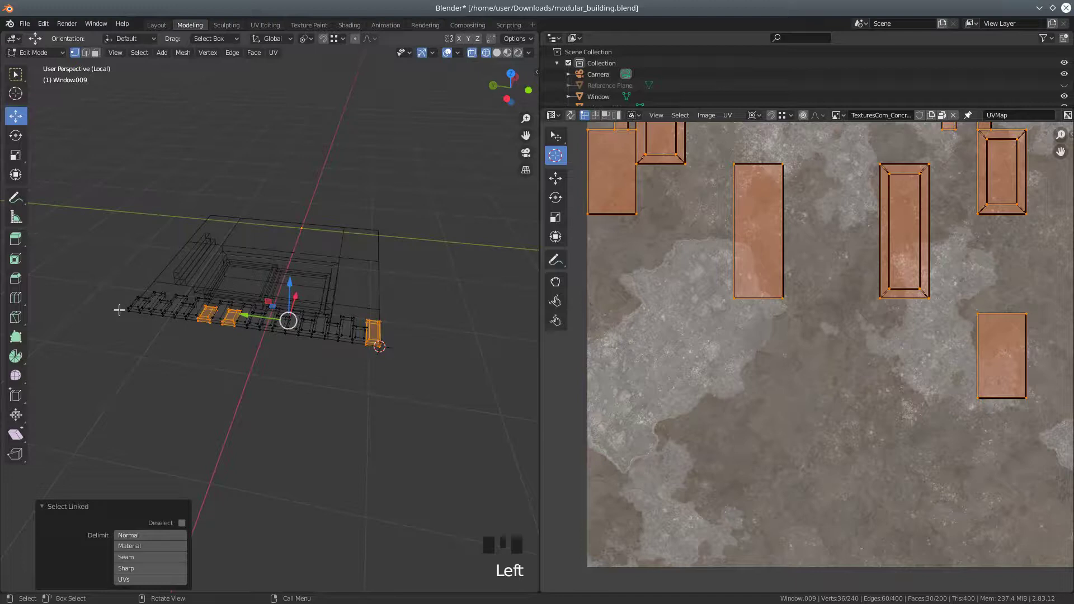
key(b)
drag(96, 271, 457, 432)
scroll(627, 400, down, 3)
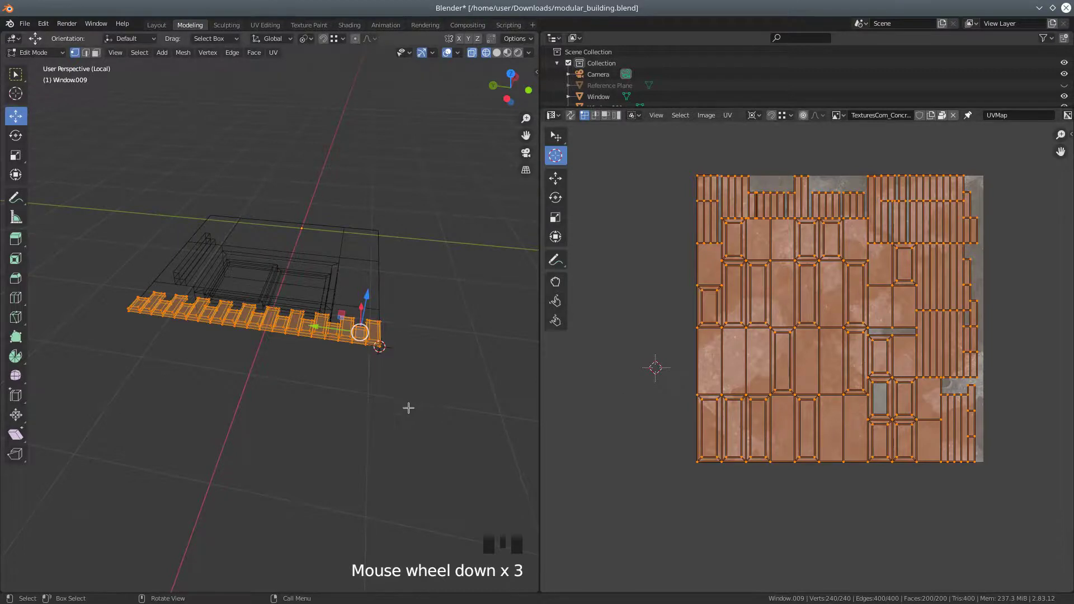
scroll(408, 408, up, 4)
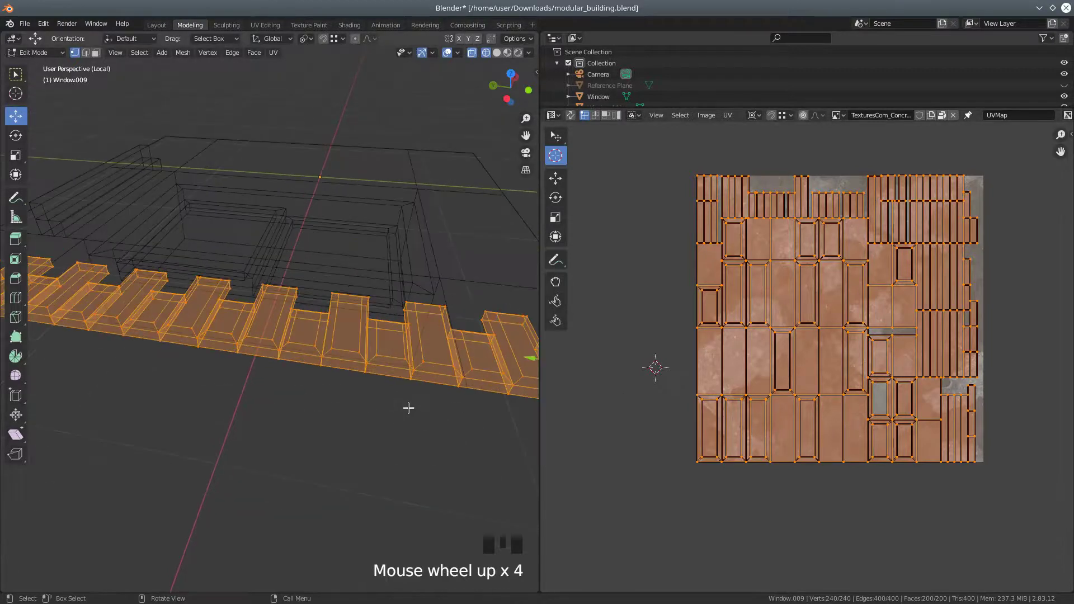
click(519, 52)
middle_drag(431, 229, 347, 233)
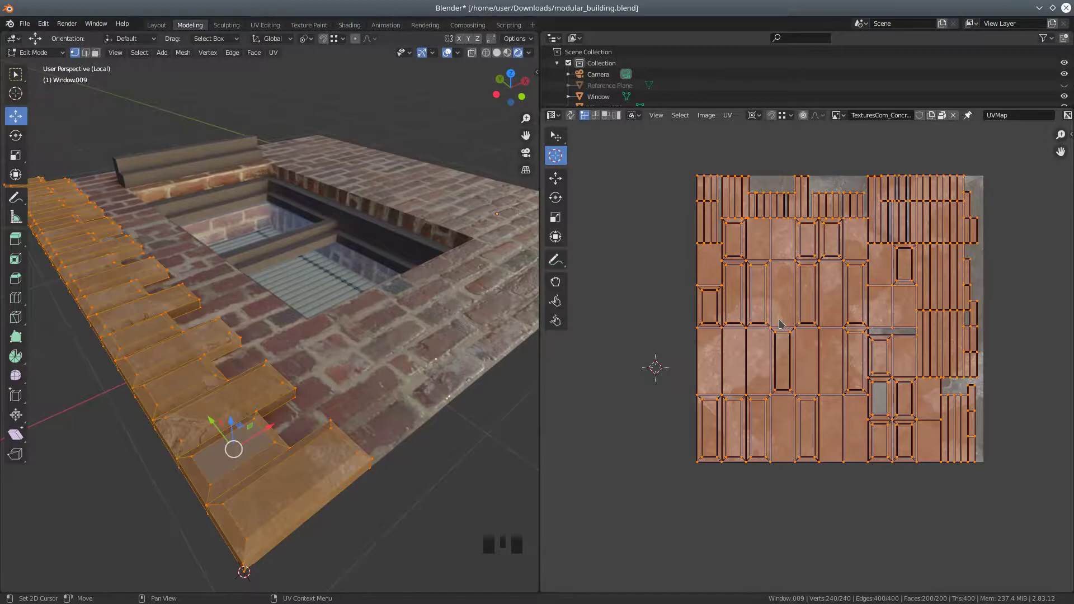
Move the corner strip's whole UV layout about 0.08 in positive X and check the texture on the strip
key(g)
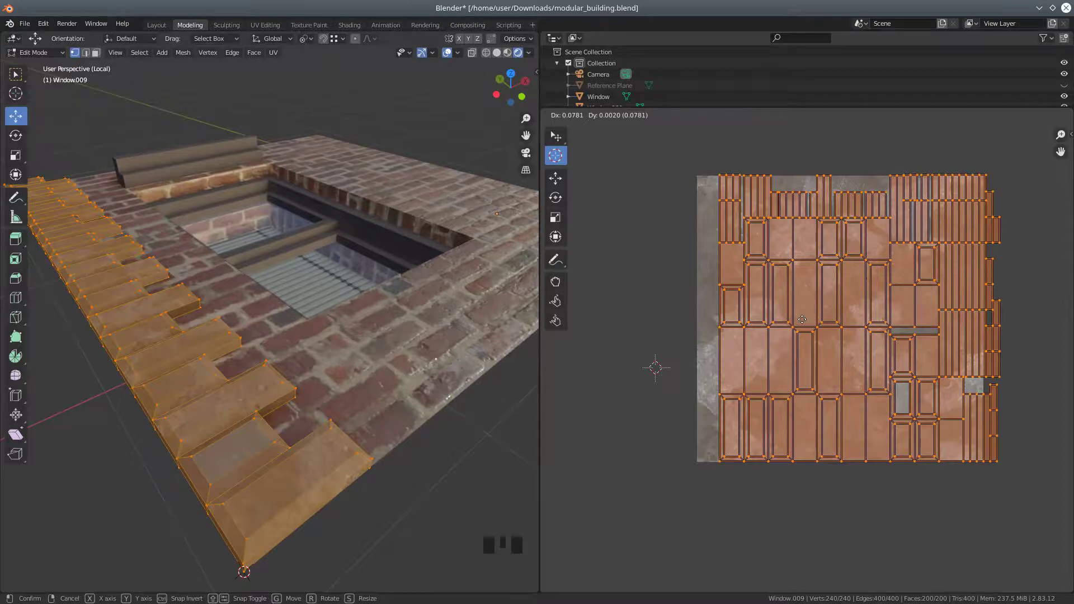
click(803, 324)
middle_drag(353, 302, 237, 302)
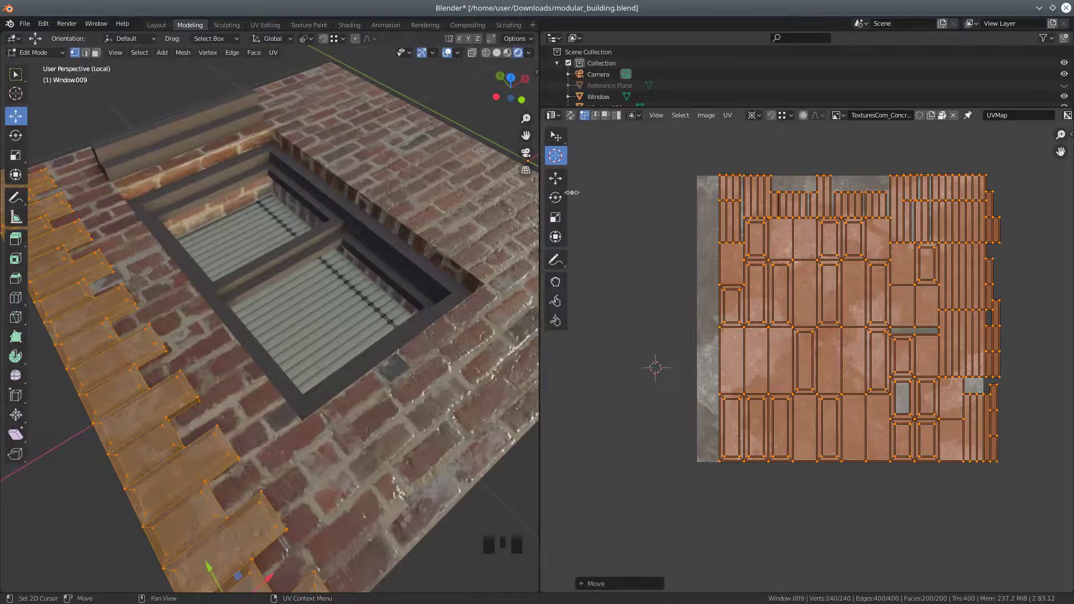
Place the 2D cursor at the texture image's lower-left corner and move the whole UV layout against that corner
click(697, 463)
key(g)
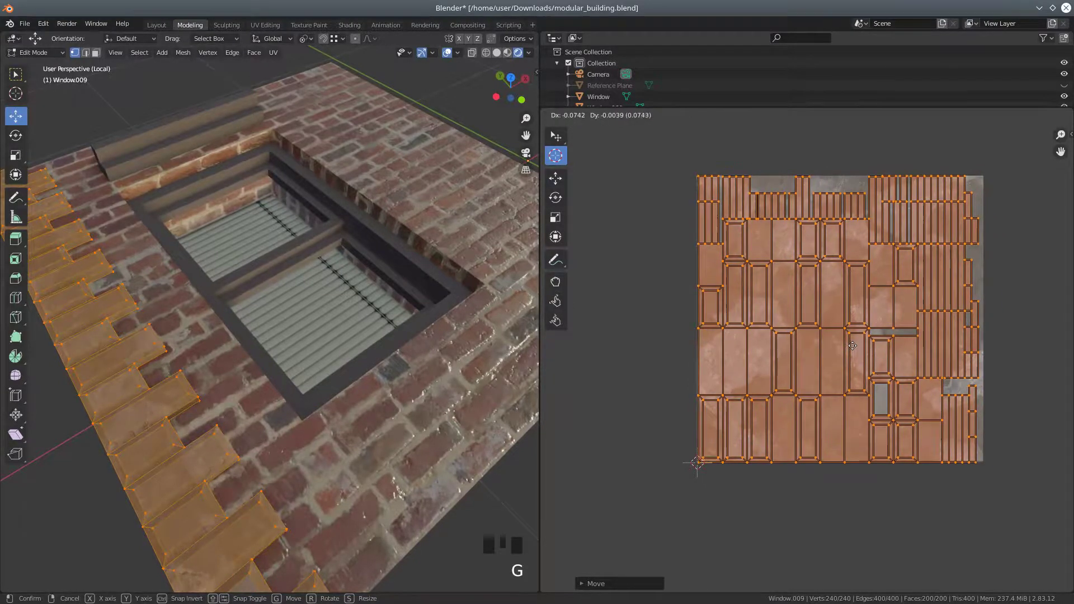
click(858, 351)
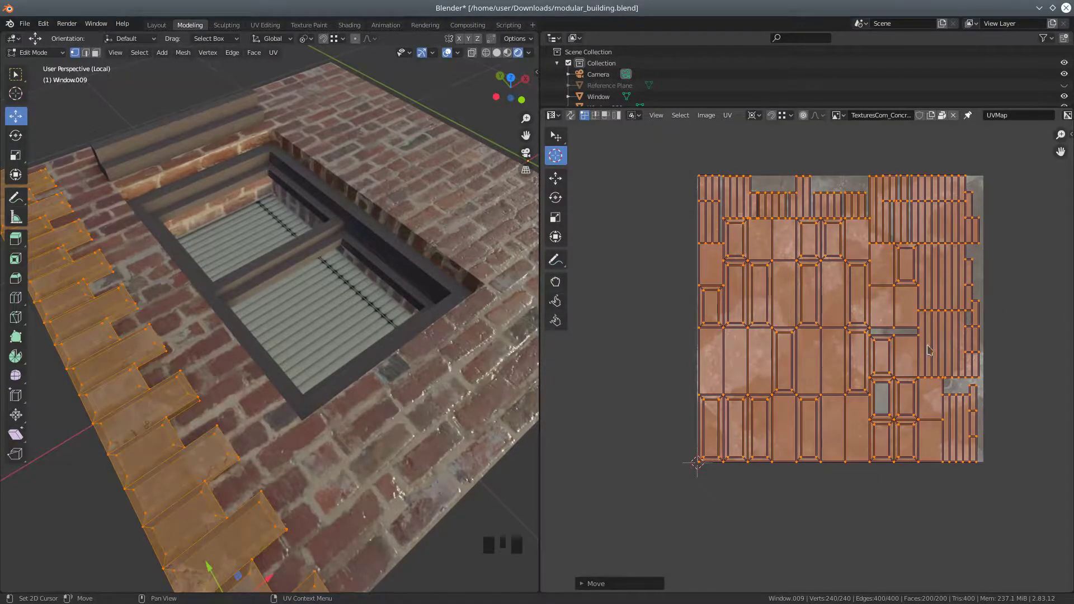
Scale the UV layout down uniformly to about four fifths from the 2D cursor and centre it on the texture image
key(s)
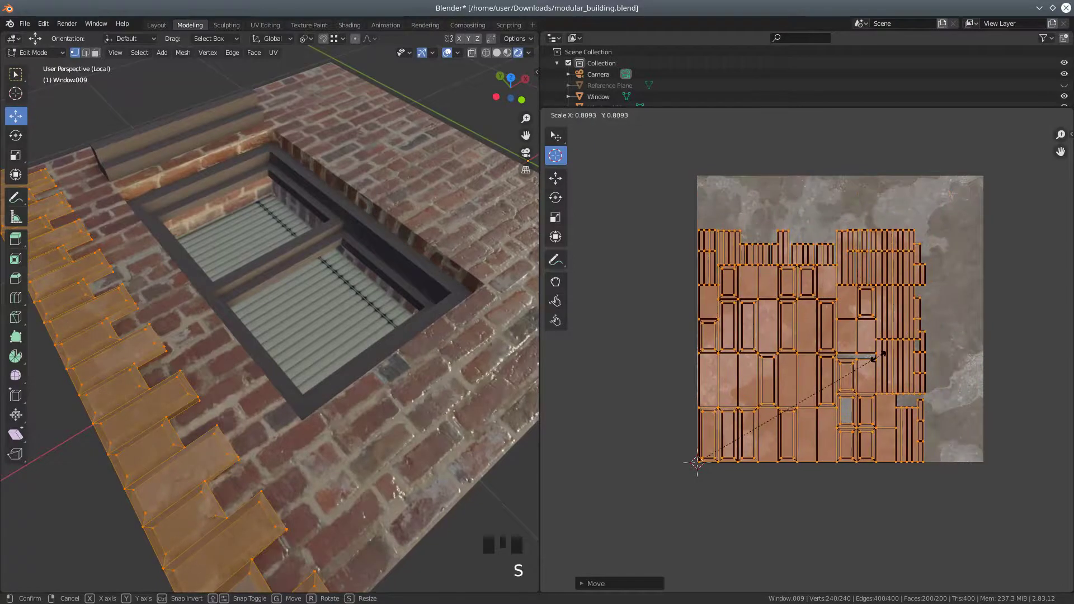
click(889, 353)
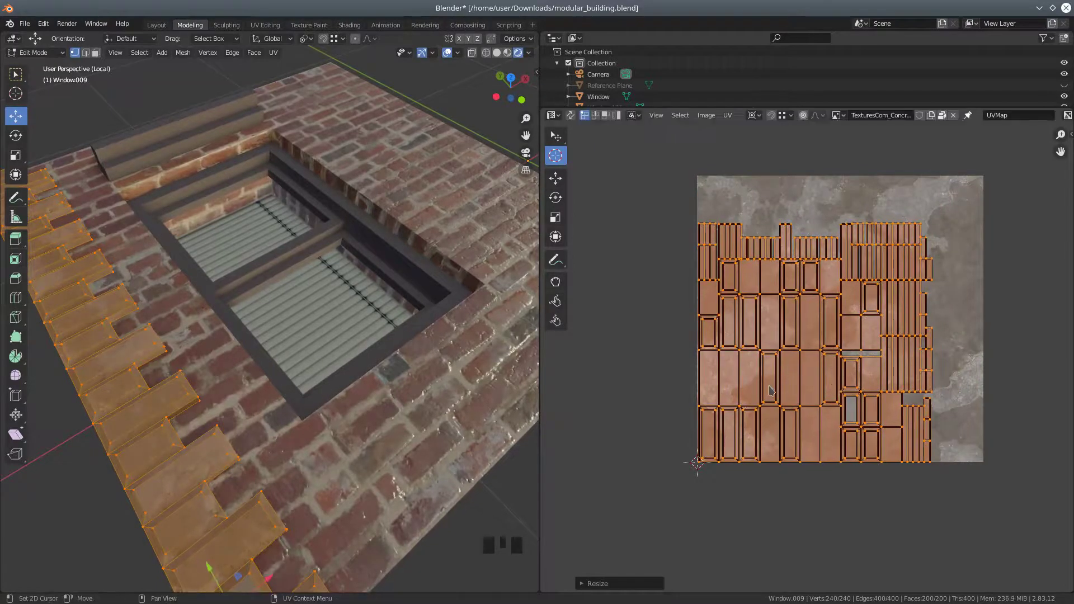
key(g)
click(801, 364)
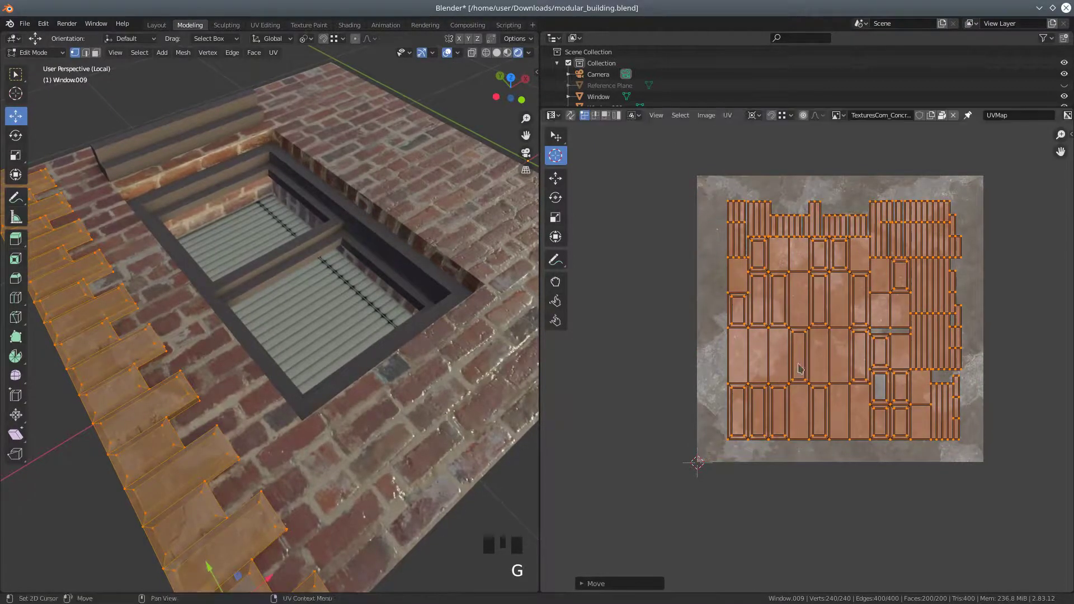
Return the corner strip to Object Mode and check its texture against the brick wall from the front
middle_drag(192, 345, 262, 396)
scroll(347, 360, down, 2)
click(34, 52)
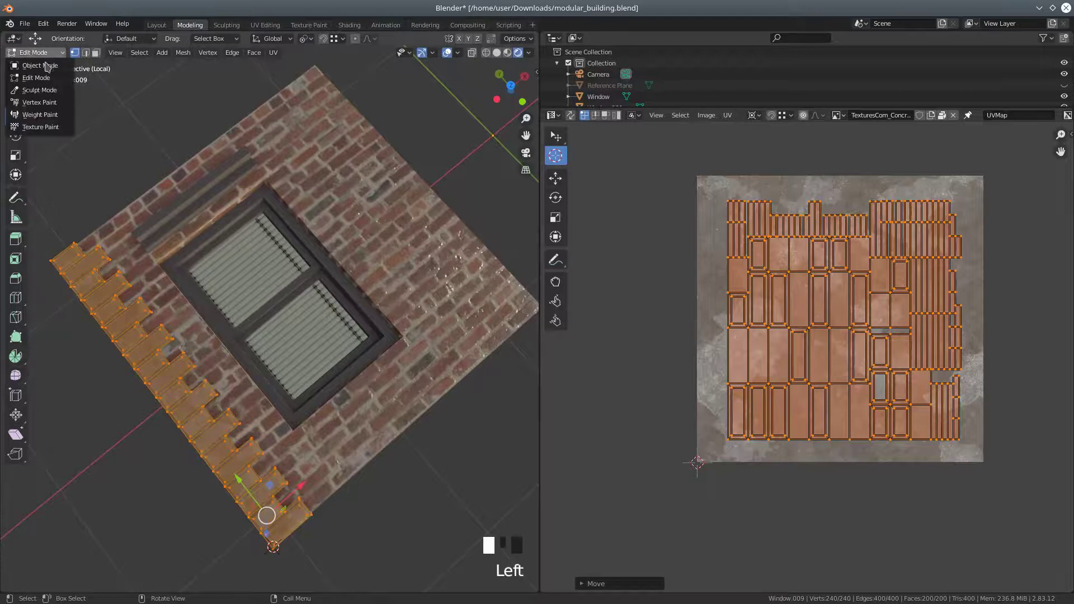
click(46, 67)
middle_drag(336, 363, 365, 341)
scroll(365, 341, down, 2)
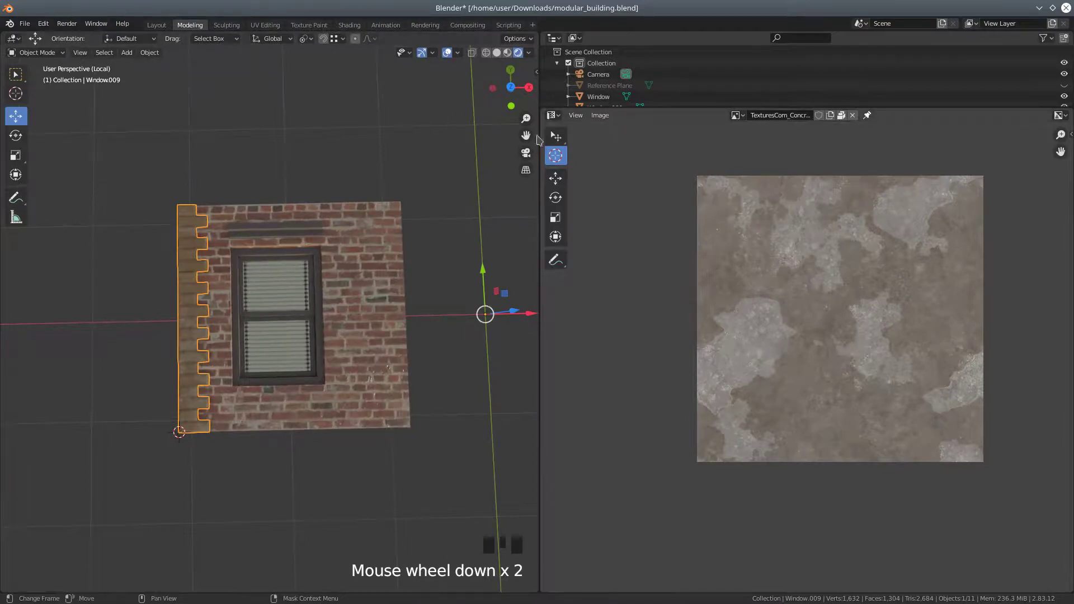
Change the UV Editor area to the Properties editor and narrow it to give the 3D viewport more width
click(555, 116)
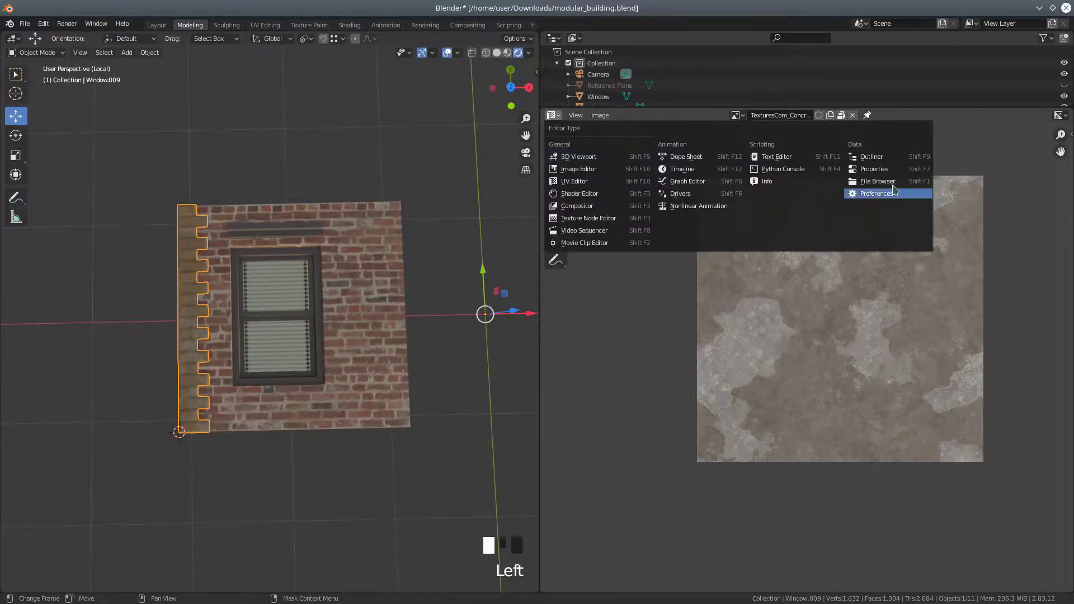
click(889, 175)
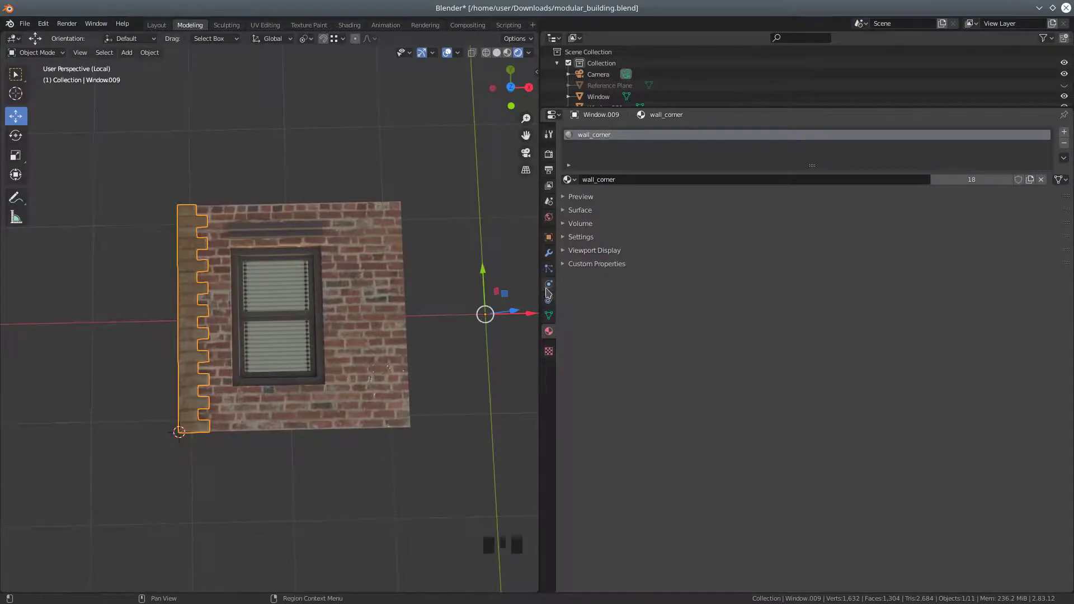
drag(540, 284, 883, 285)
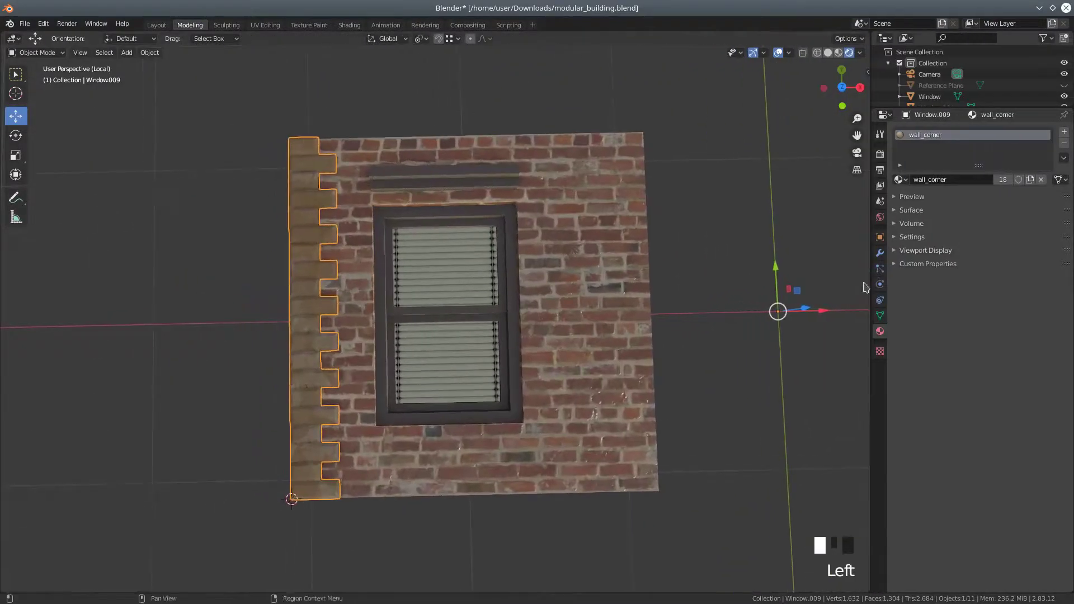
scroll(500, 376, down, 1)
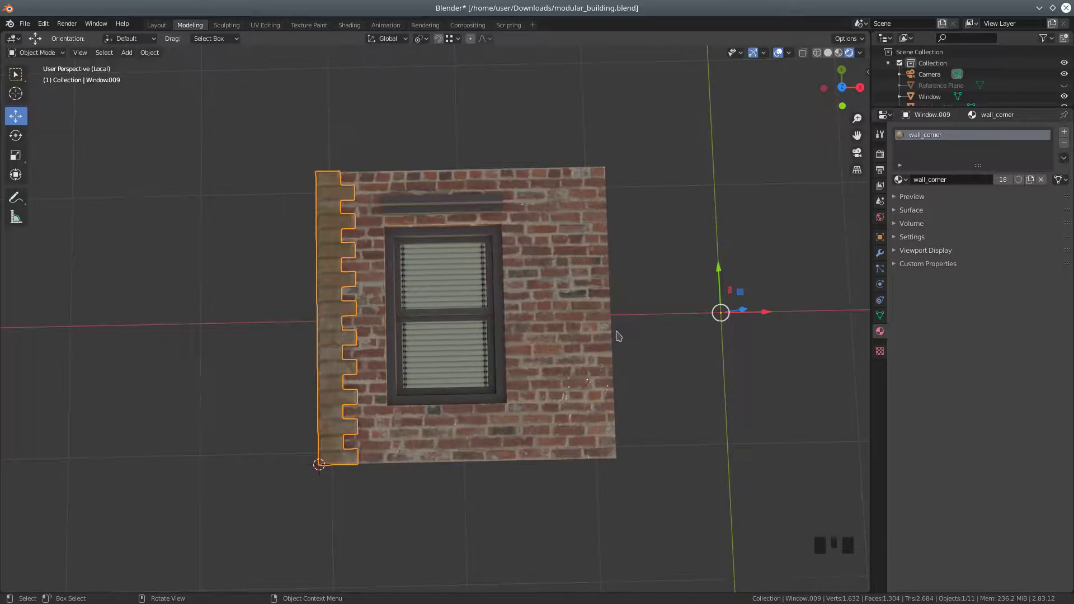
Unhide all hidden objects and leave local view to show the whole building facade
click(150, 53)
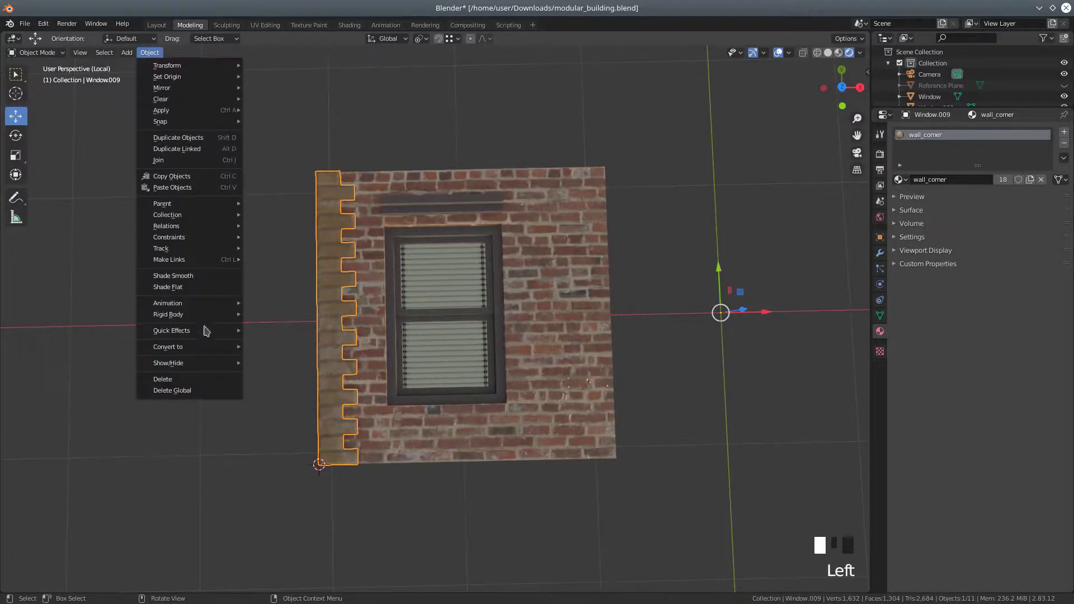
mouse_move(208, 368)
click(262, 363)
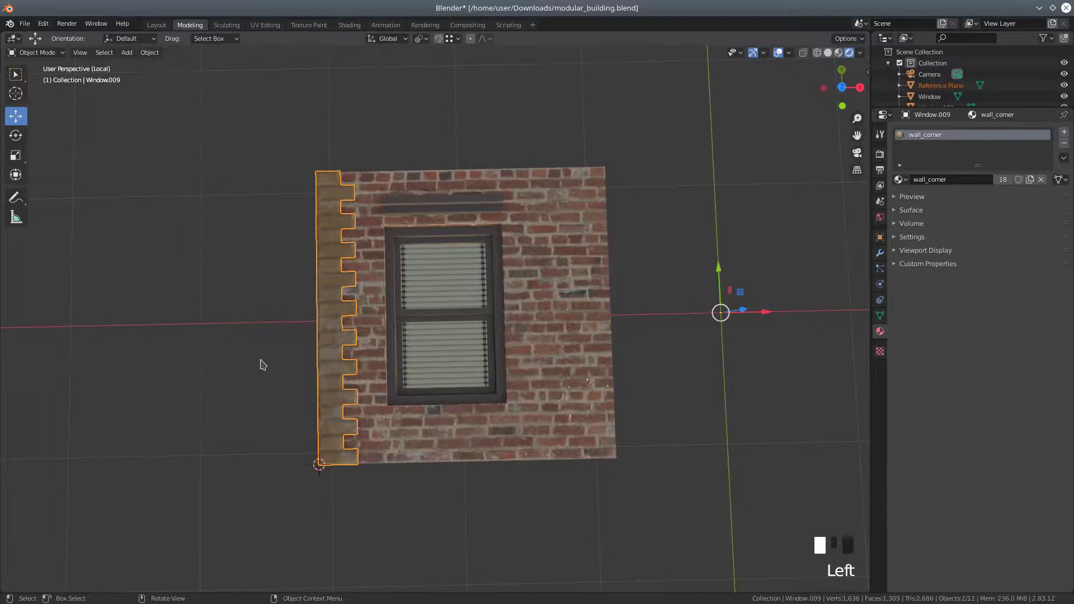
scroll(226, 329, down, 2)
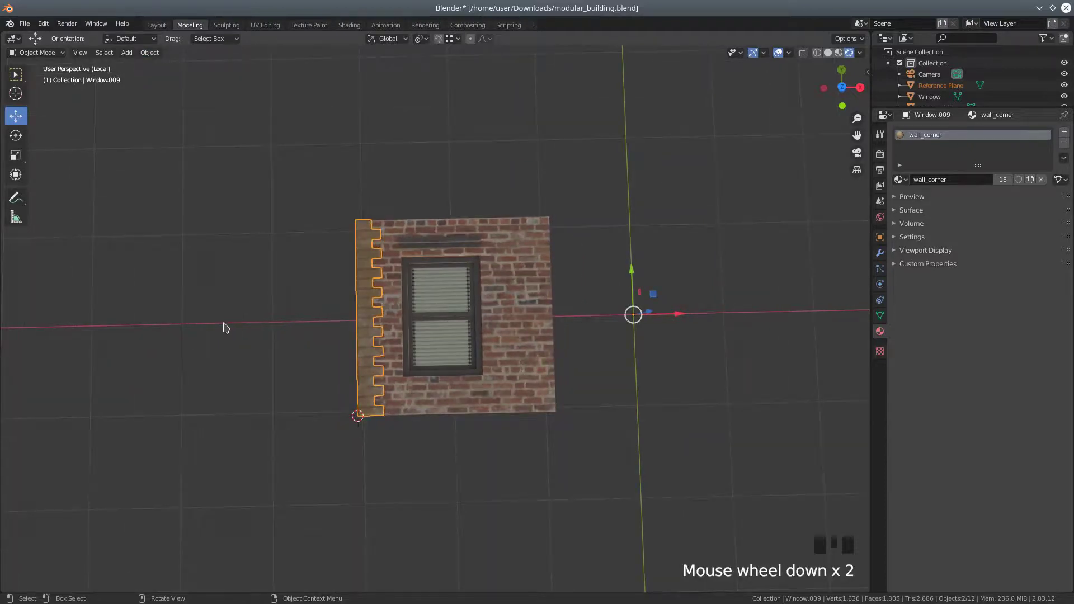
key(KP_Divide)
key(KP_Divide)
key(KP_Divide)
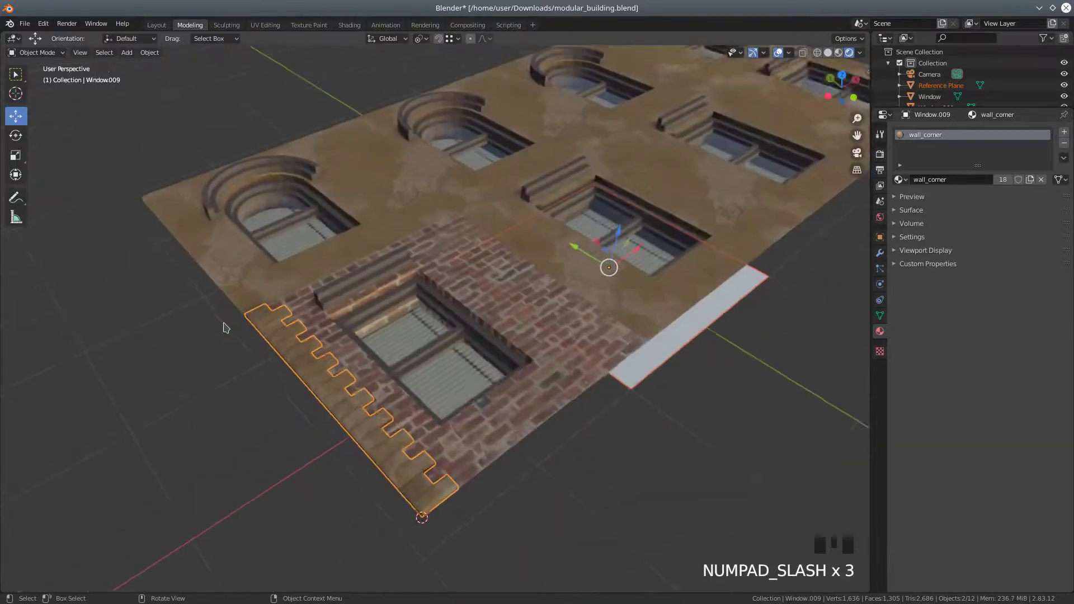
scroll(402, 394, down, 3)
middle_drag(487, 372, 473, 374)
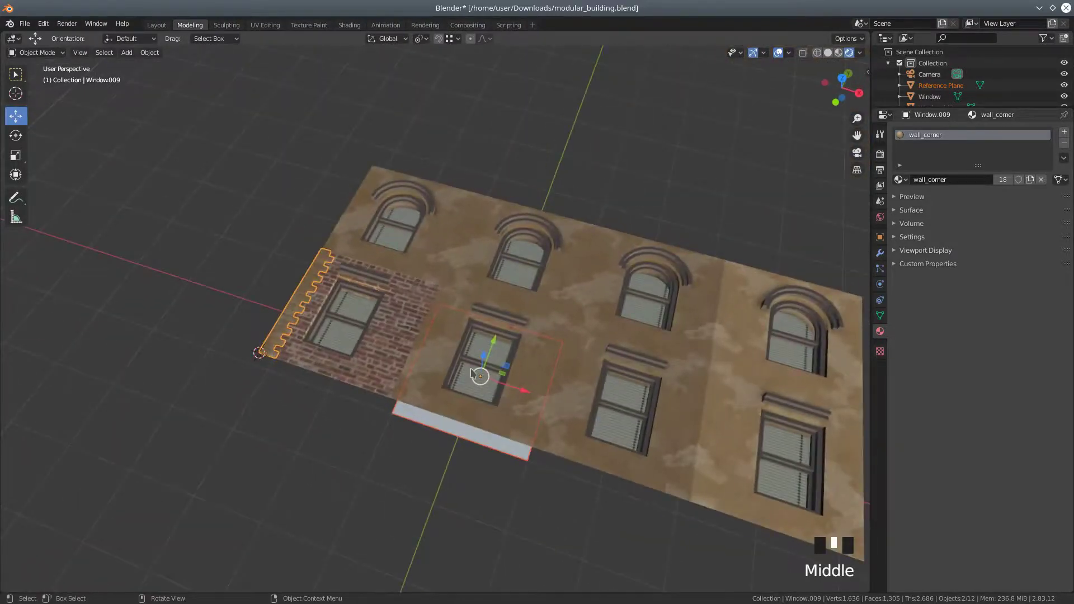
Check the material slots of the second arched window module, and select the brick window module with its wall material
click(551, 308)
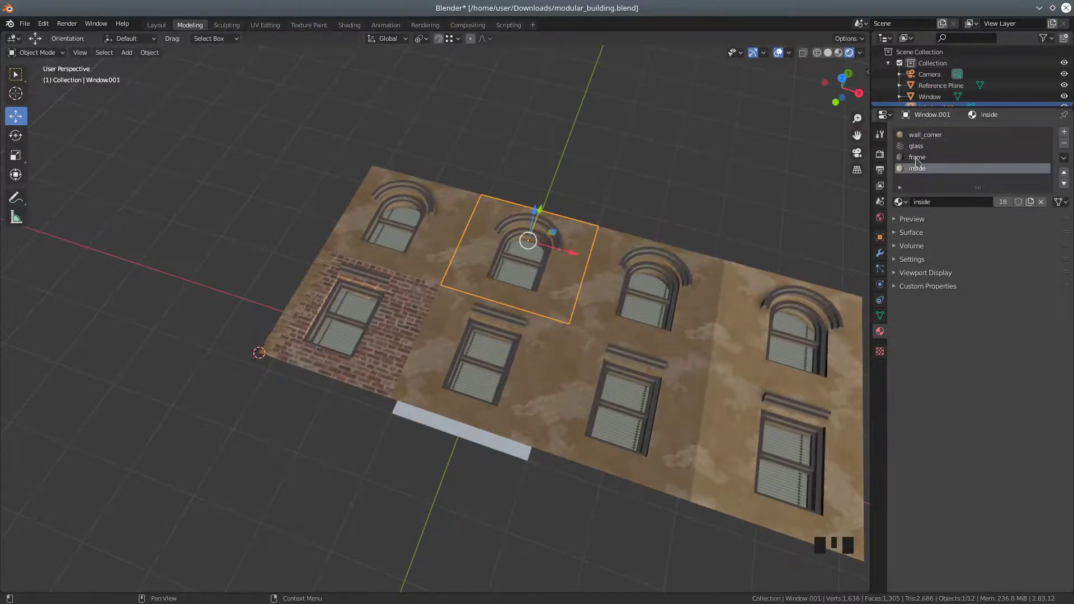
click(390, 347)
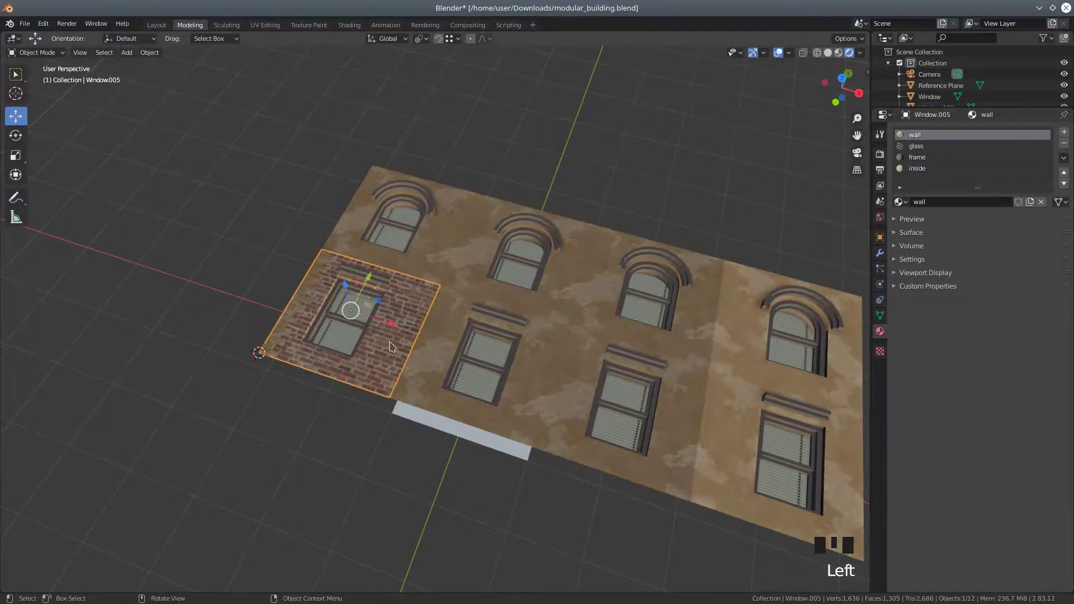
right_click(918, 137)
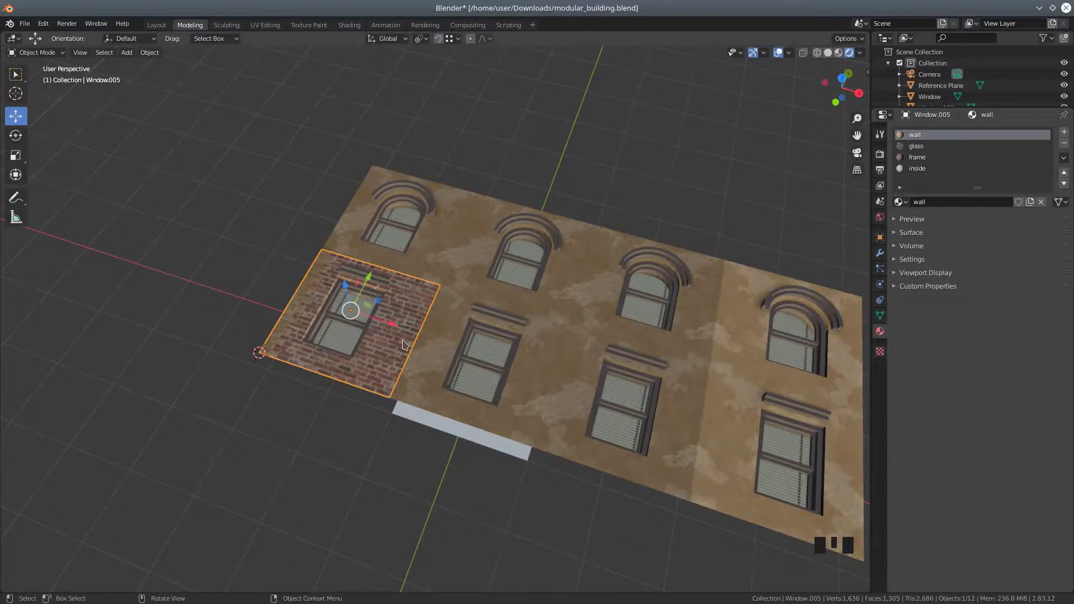
scroll(403, 344, up, 2)
mouse_move(412, 318)
middle_down()
mouse_move(415, 283)
mouse_move(416, 303)
mouse_move(429, 310)
middle_up()
scroll(442, 310, down, 2)
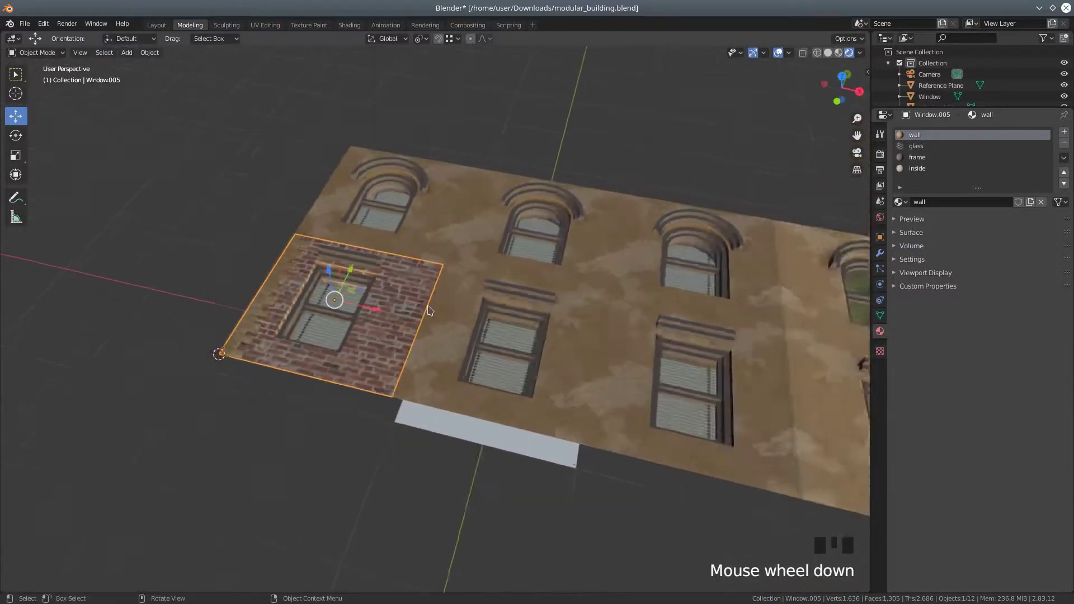
mouse_move(654, 344)
middle_down()
mouse_move(659, 366)
mouse_move(670, 350)
middle_up()
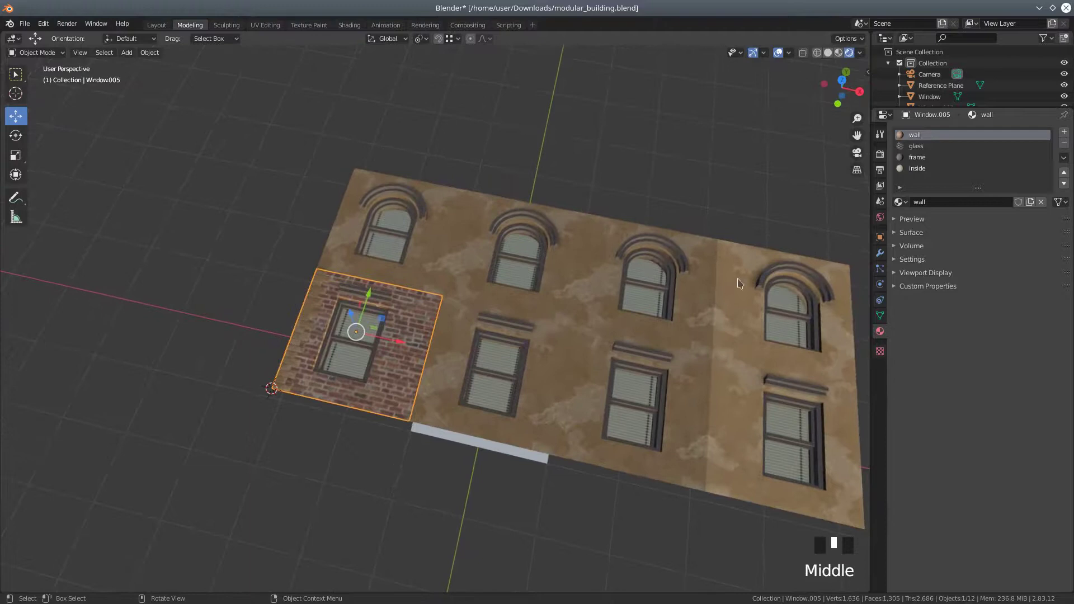
Check the link options of the brick module's wall material slot and keep it linked to Data
right_click(914, 138)
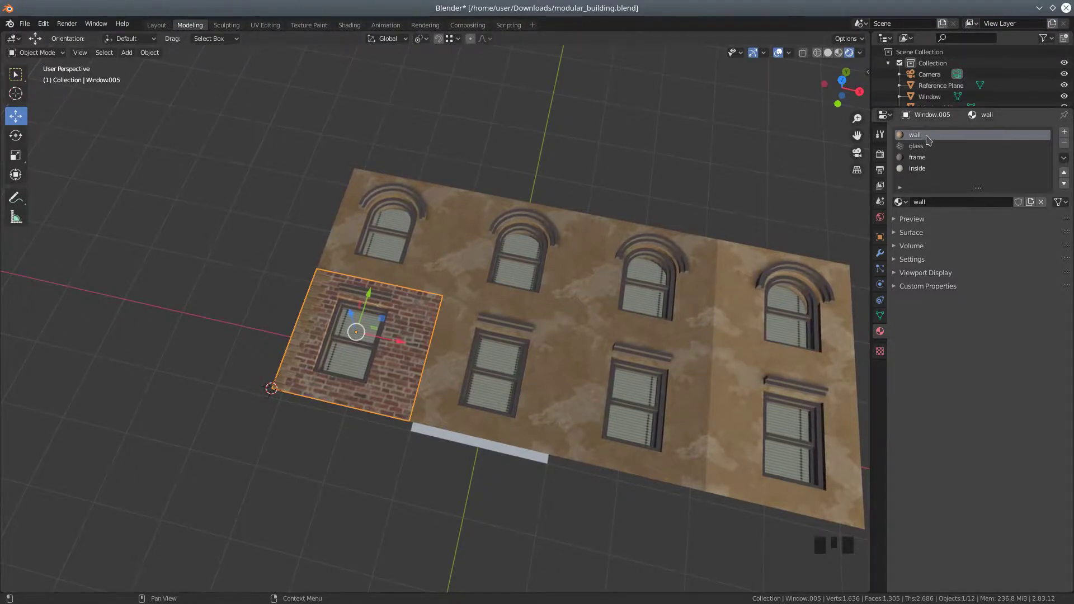
click(1065, 203)
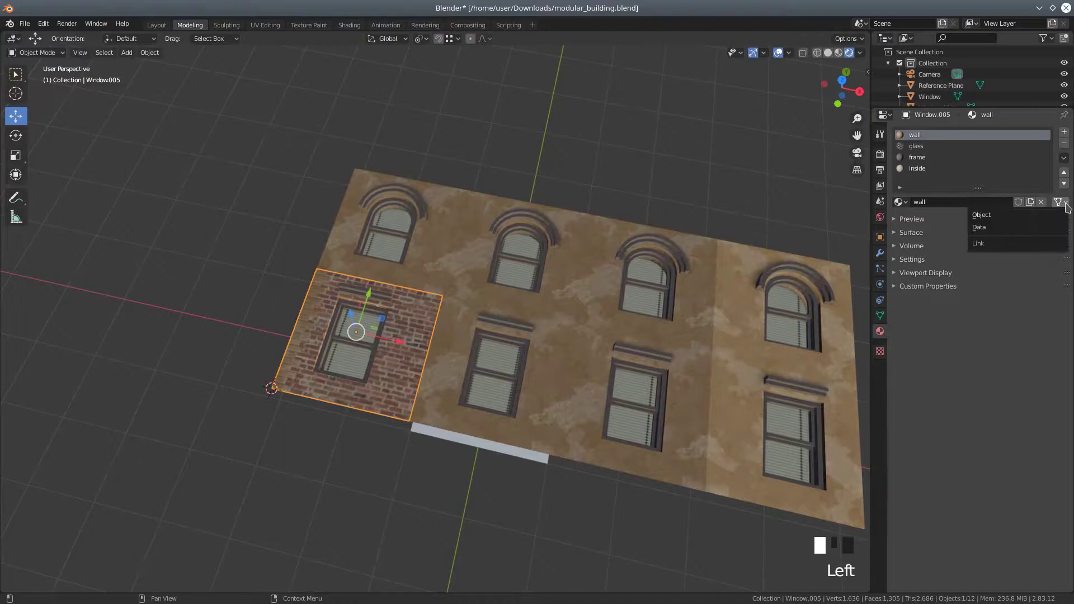
click(984, 228)
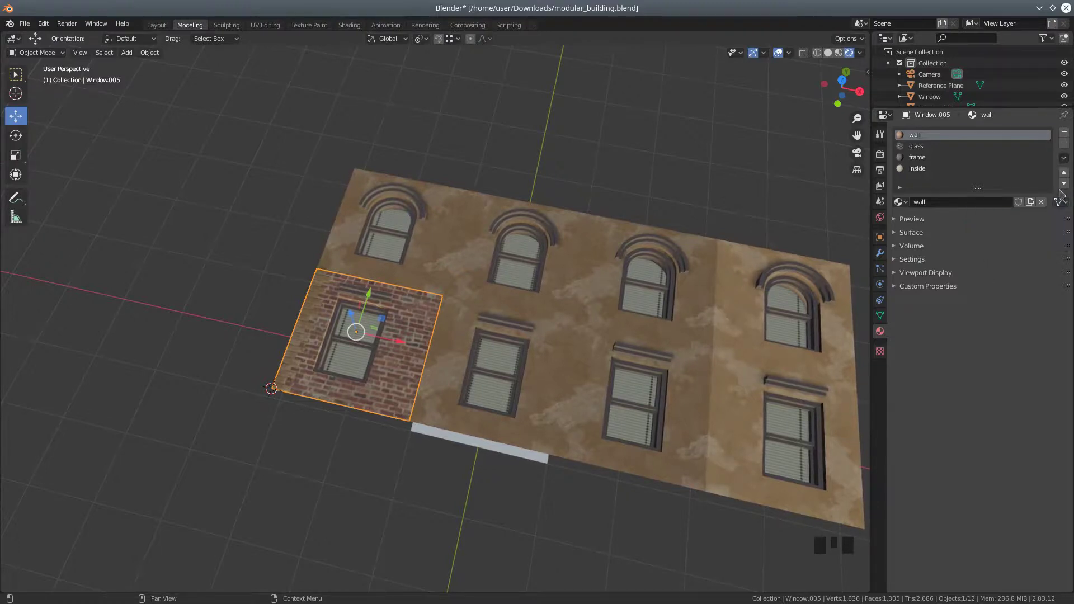
click(1065, 158)
Copy the brick window module's materials to the reference plane, with the brick module as the active object
middle_drag(639, 270, 617, 302)
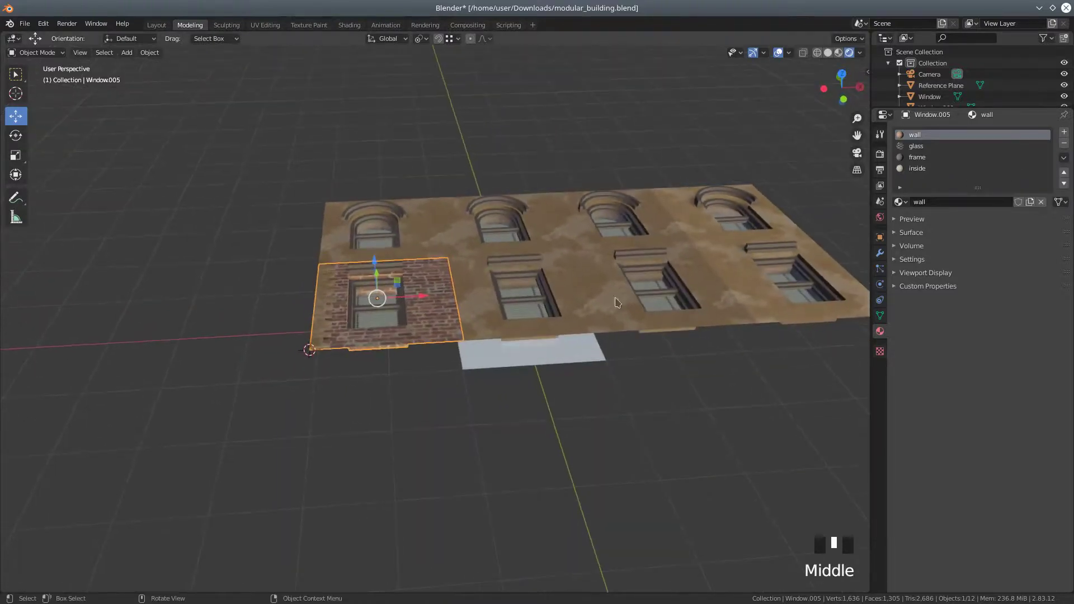
click(589, 354)
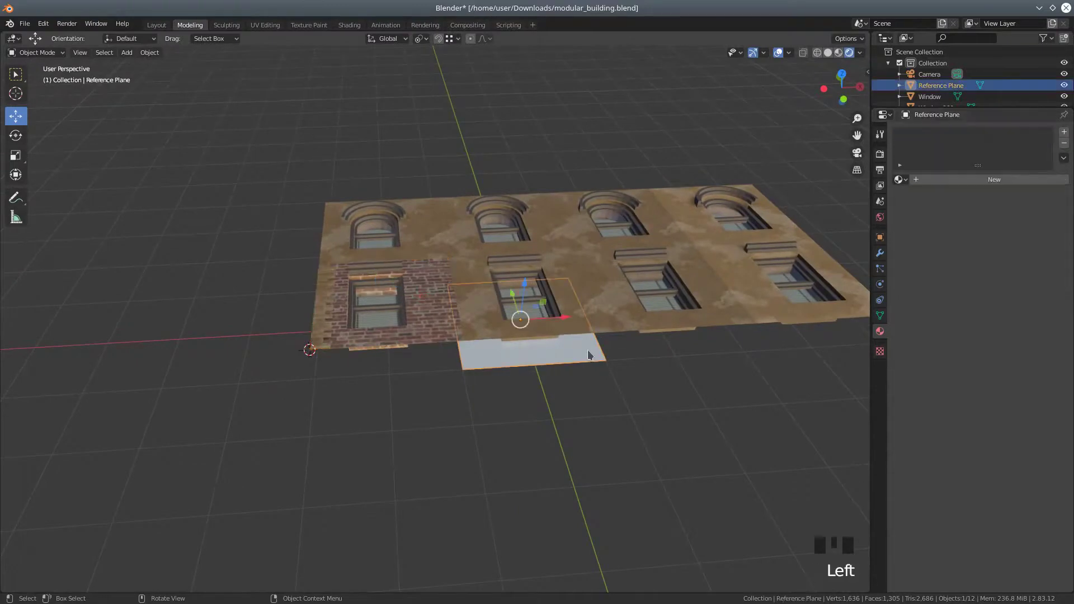
click(437, 325)
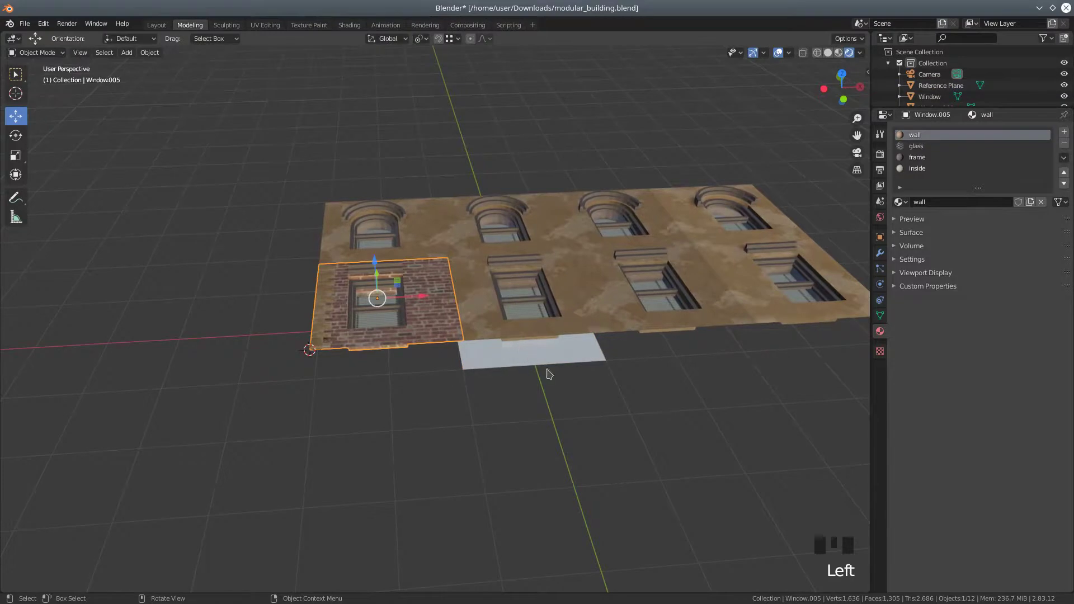
shift+click(547, 371)
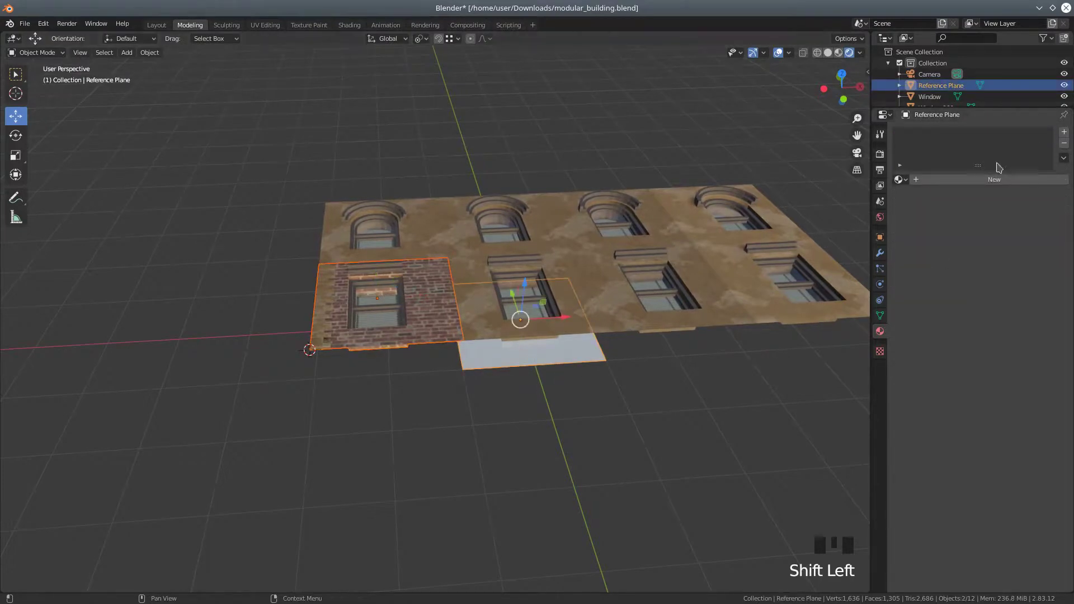
shift+click(430, 319)
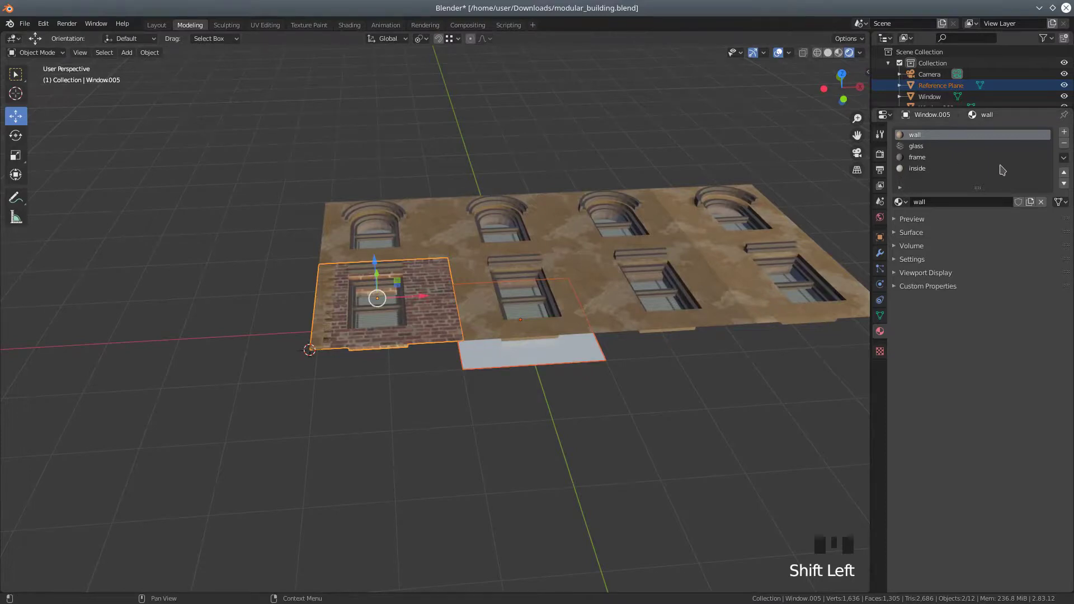
click(1063, 158)
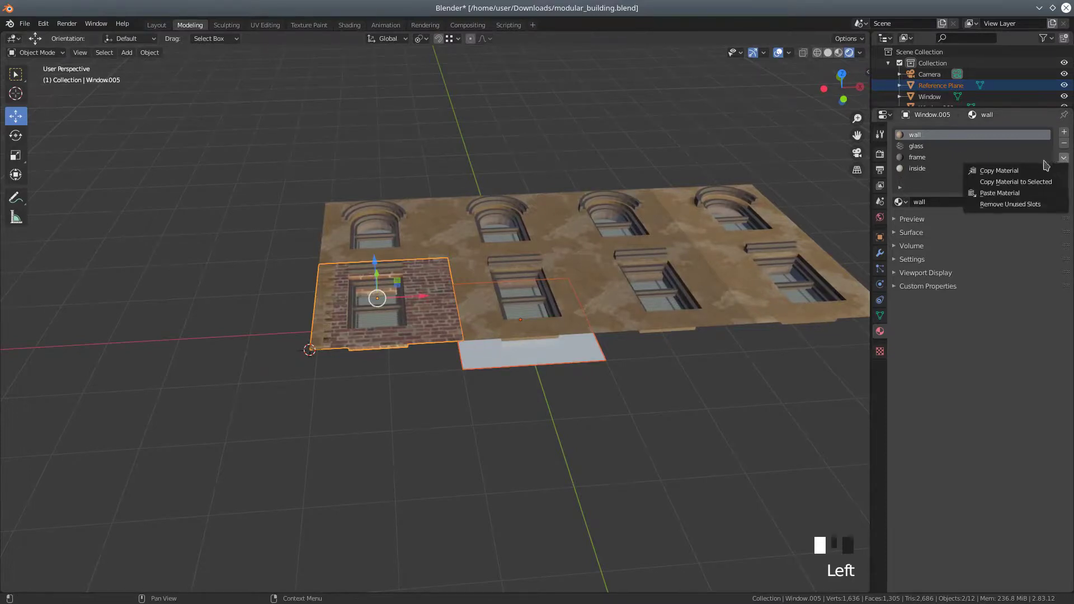
click(1029, 182)
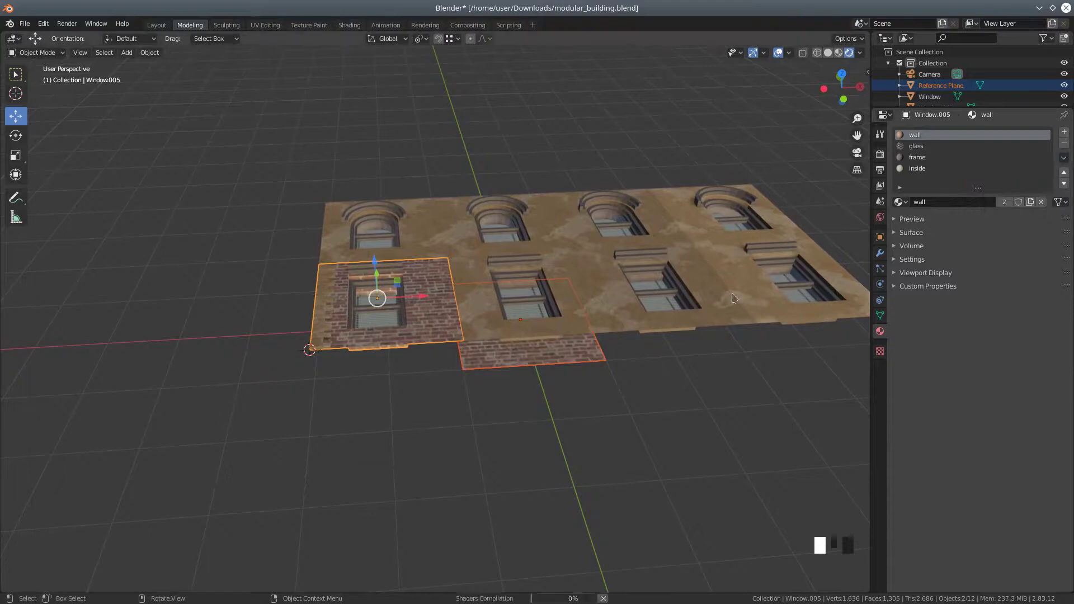
middle_drag(576, 358, 606, 368)
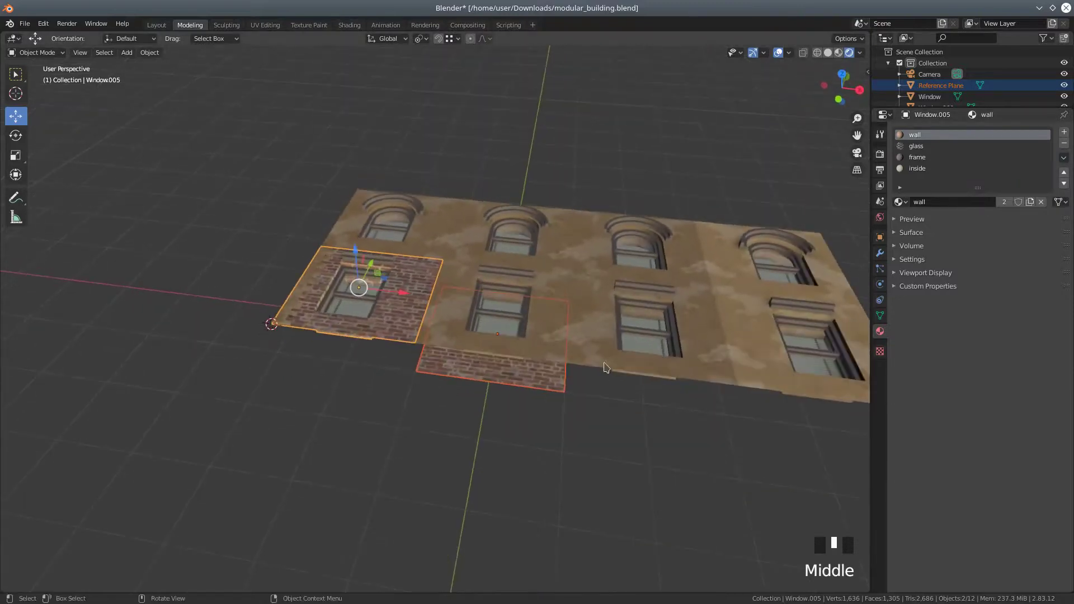
Copy the reference plane's materials to the seven remaining plaster window modules, with the plane as the active object
click(578, 314)
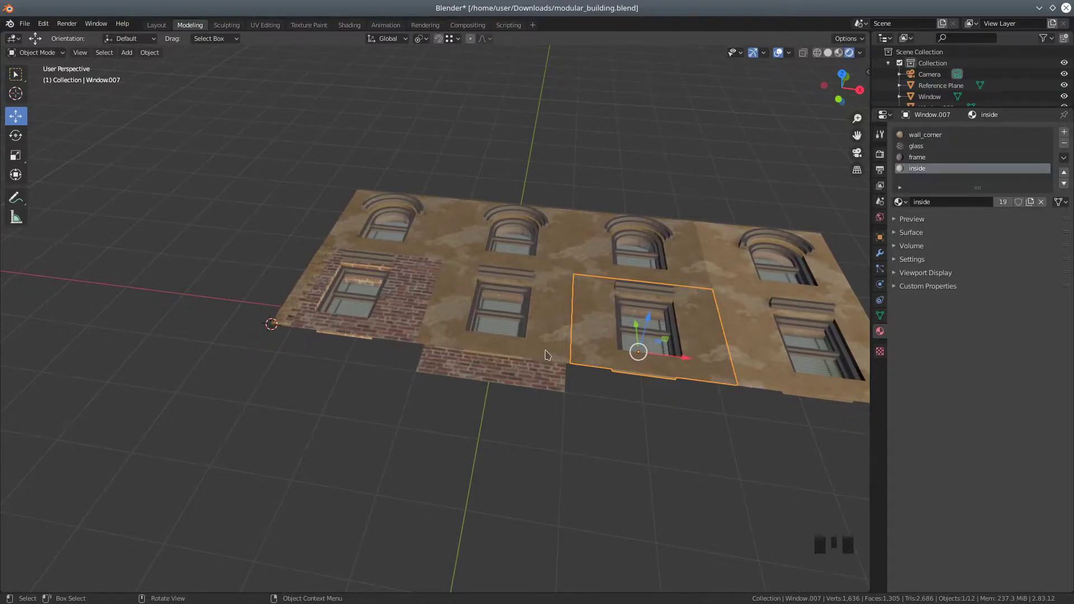
click(547, 355)
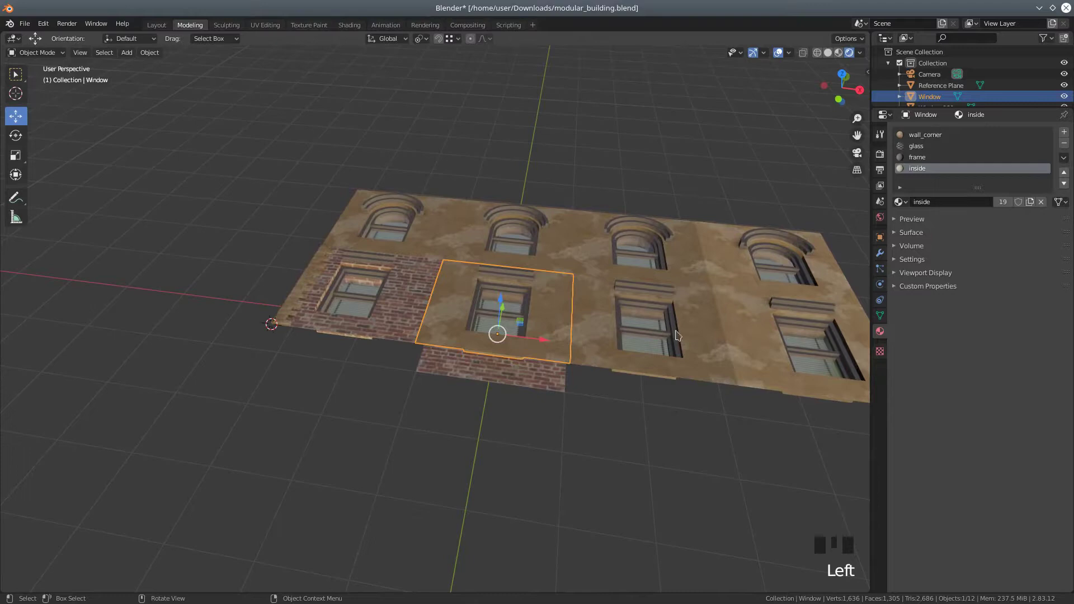
shift+click(718, 373)
shift+click(760, 374)
shift+click(737, 255)
shift+click(569, 247)
shift+click(398, 221)
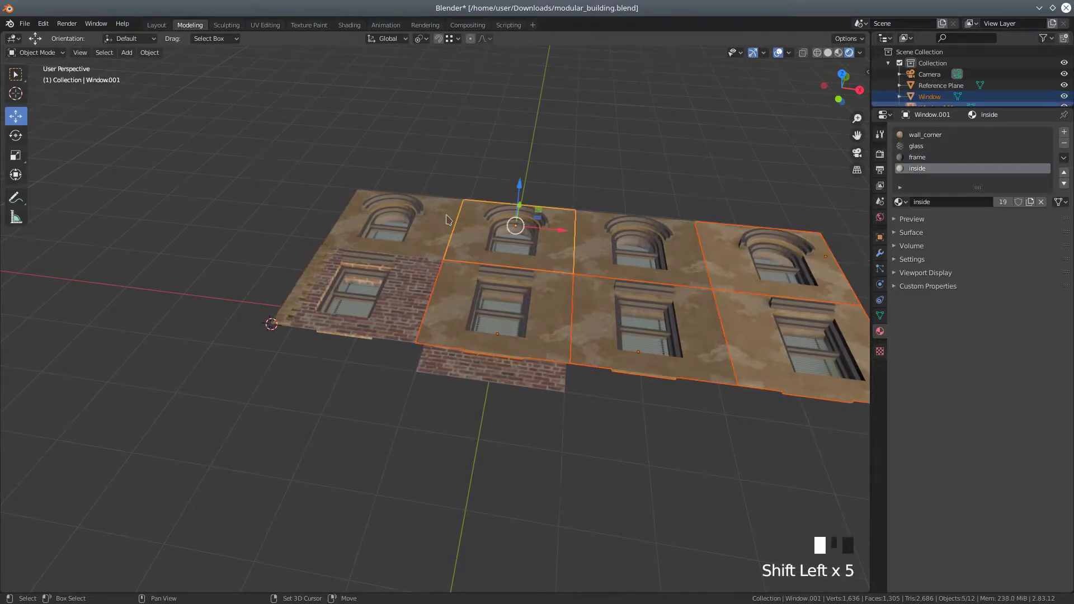
shift+click(602, 236)
shift+click(550, 377)
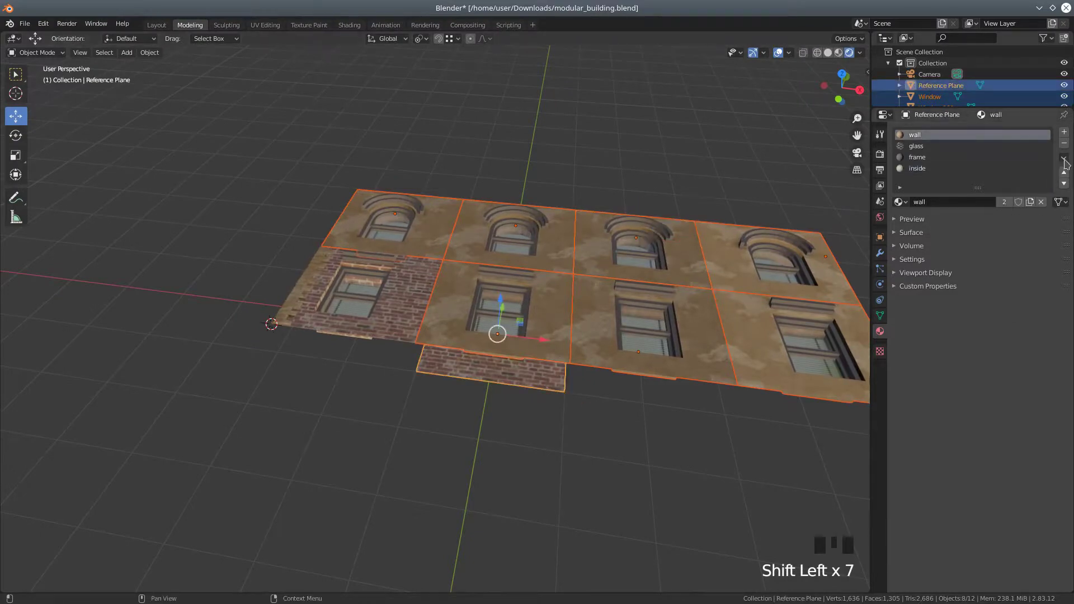
click(1064, 159)
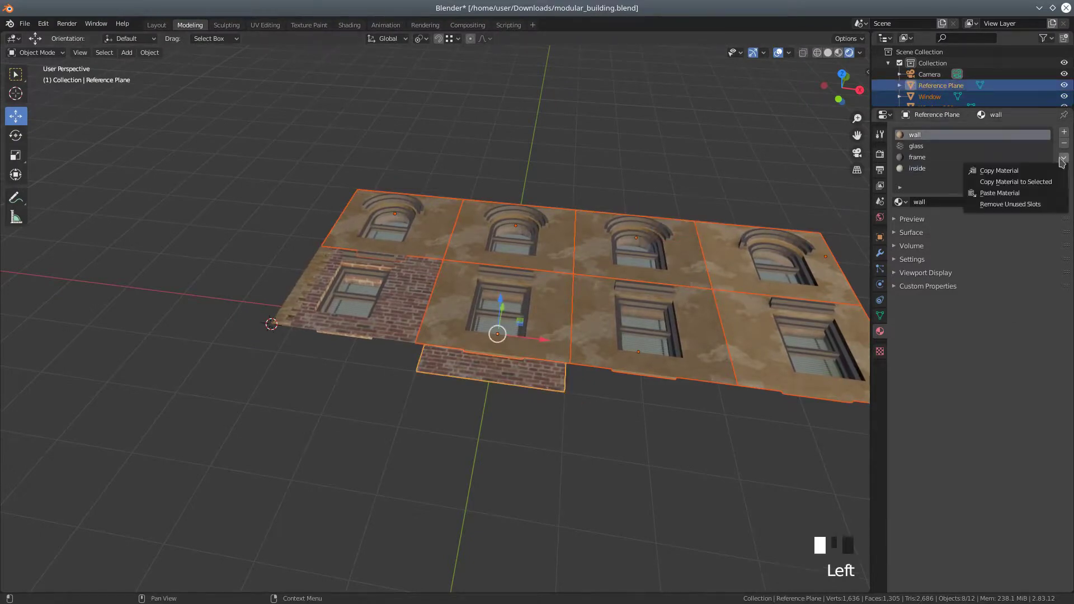
click(1028, 182)
middle_drag(542, 148, 555, 267)
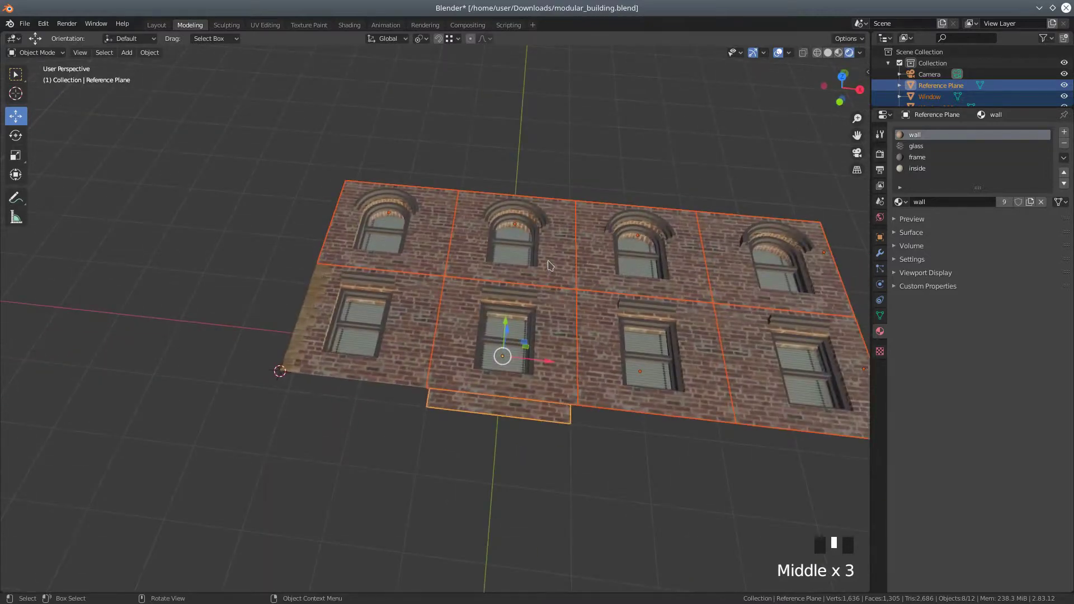
Select only the reference plane and remove the copied material slots from it
click(693, 449)
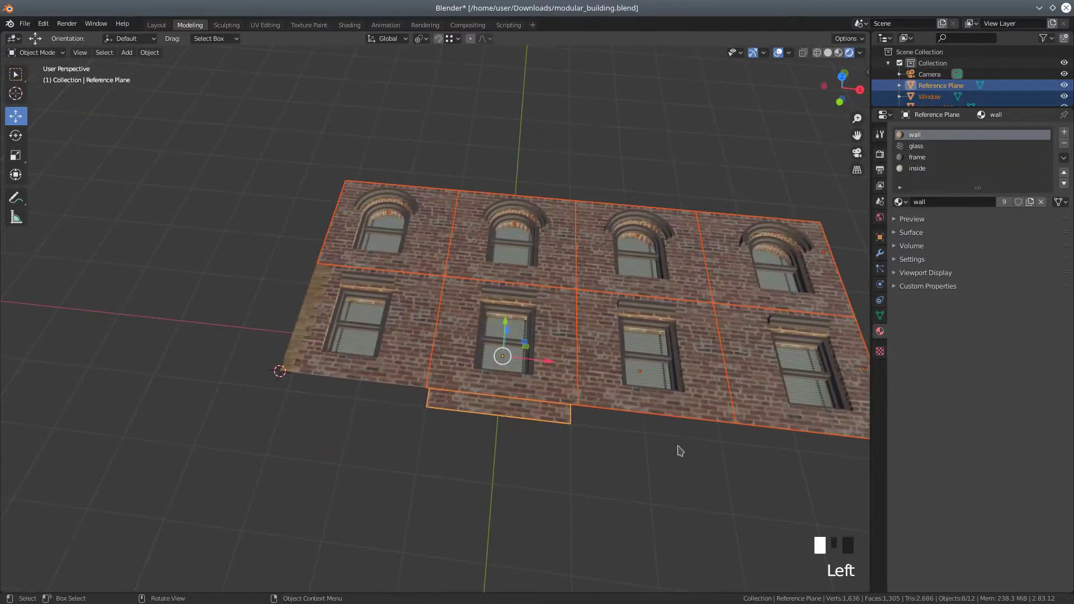
click(564, 385)
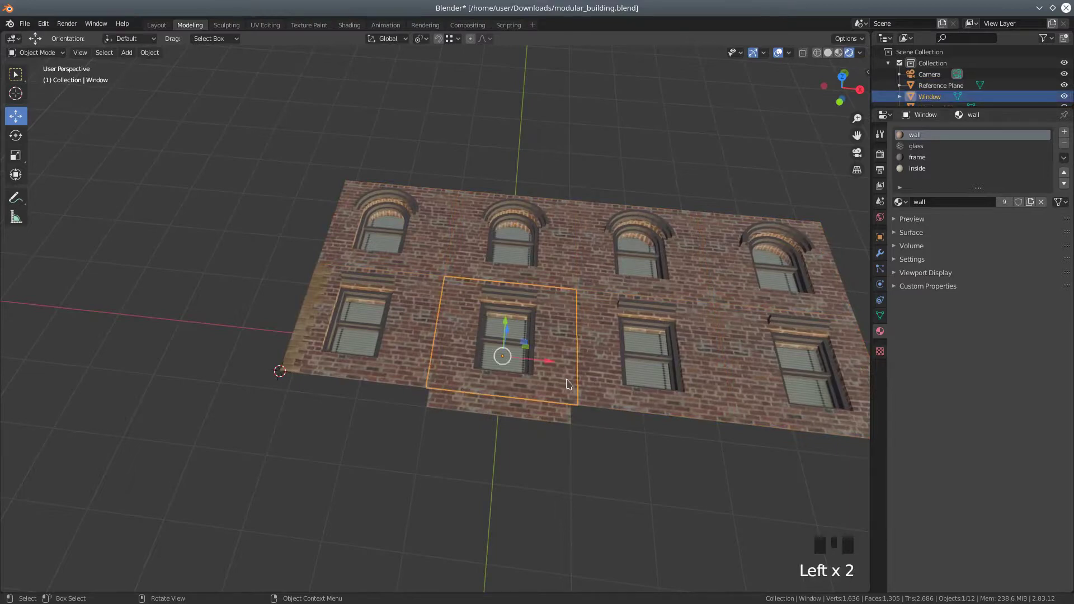
click(553, 421)
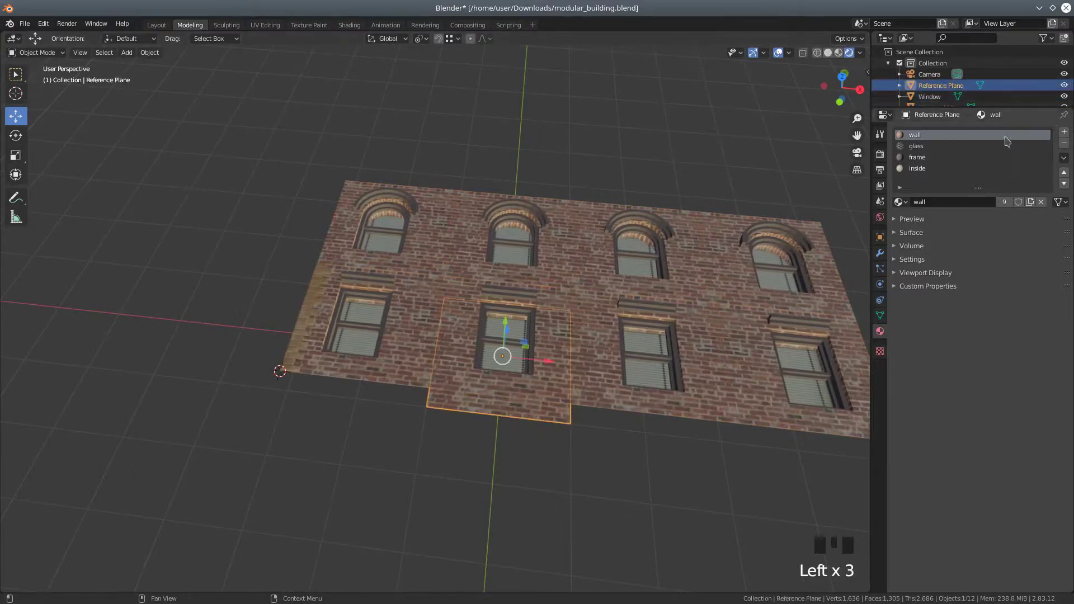
click(1065, 145)
click(1066, 145)
click(1066, 146)
click(1066, 145)
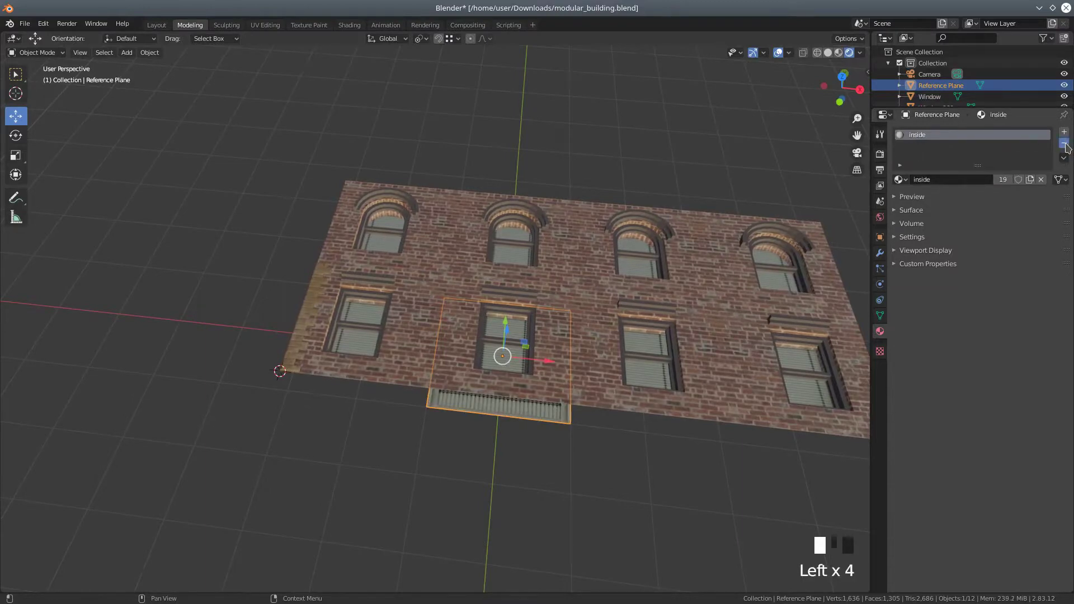
Turn on snapping and duplicate the lower corner strip in place
middle_drag(608, 258, 727, 267)
scroll(561, 400, up, 3)
click(636, 364)
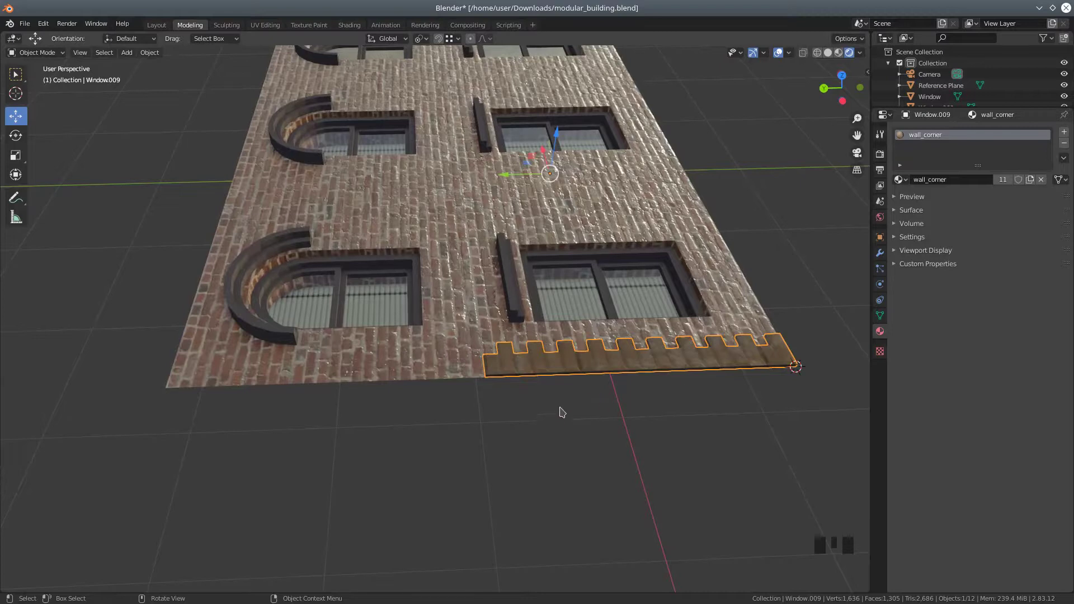
scroll(562, 418, up, 1)
scroll(562, 419, down, 1)
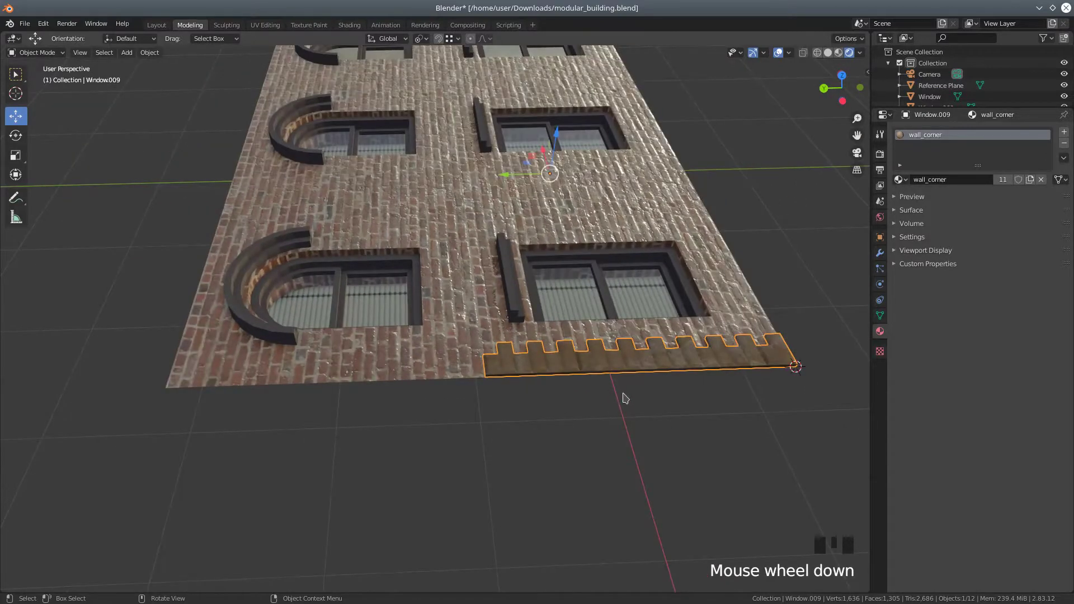
click(440, 39)
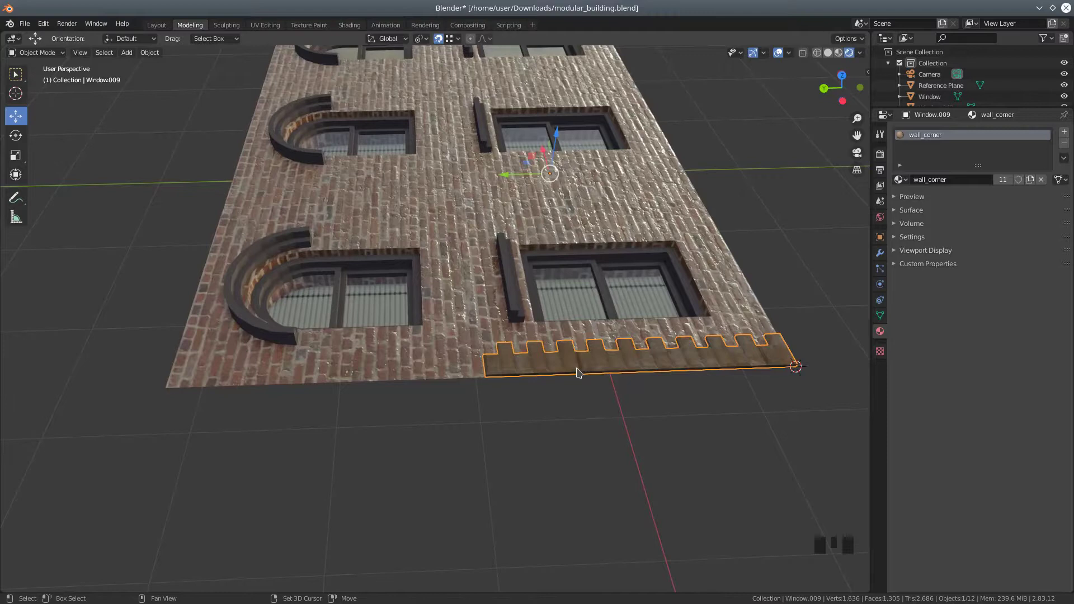
key(shift+d)
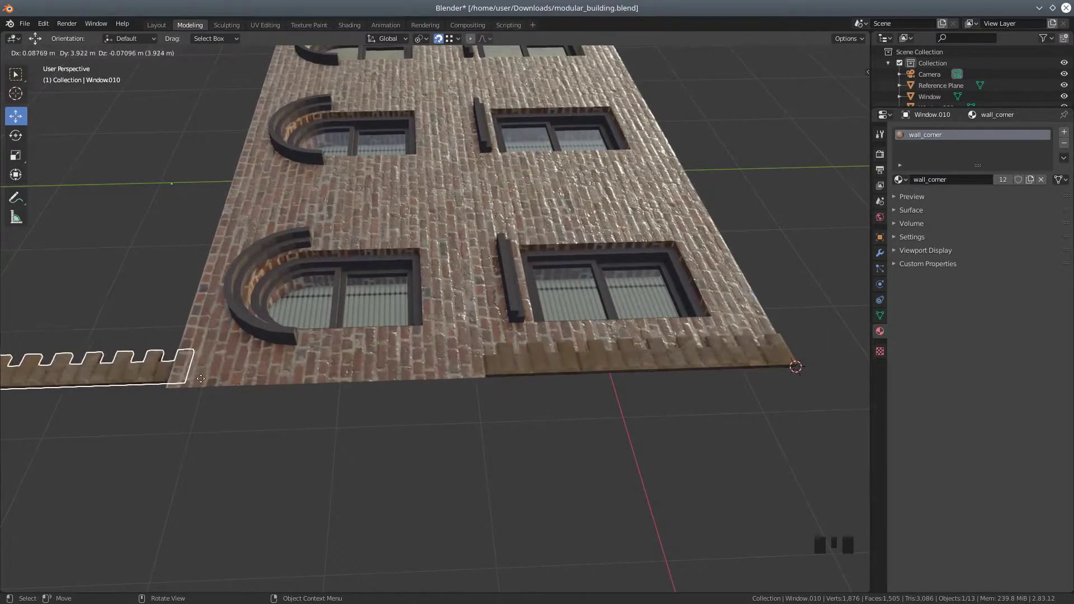
key(Escape)
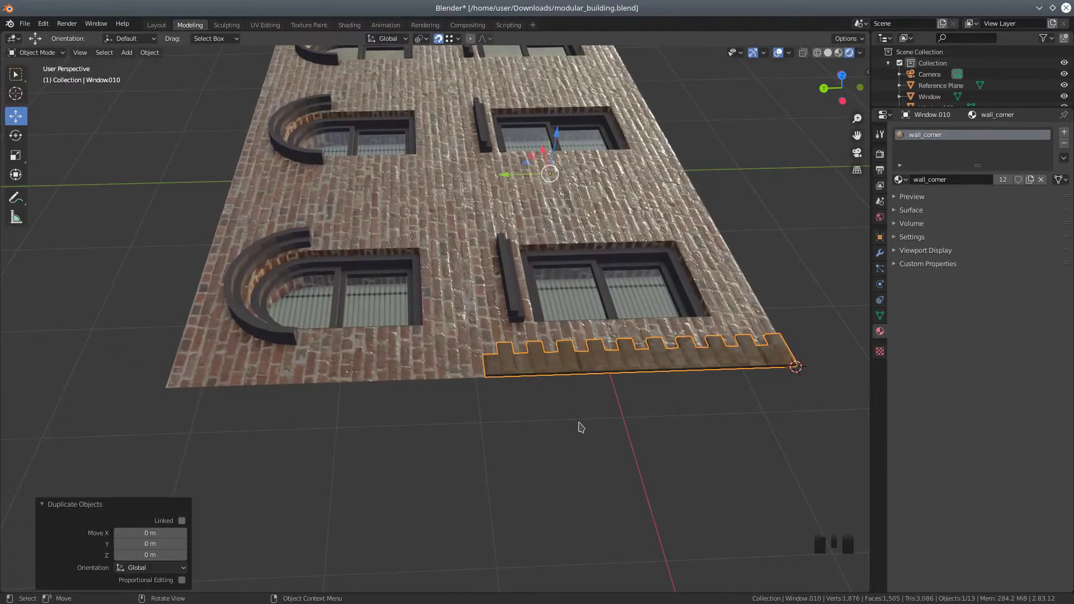
Move the duplicated corner strip about 2.13 m along the Y axis, up beside the arched window module
scroll(579, 427, up, 2)
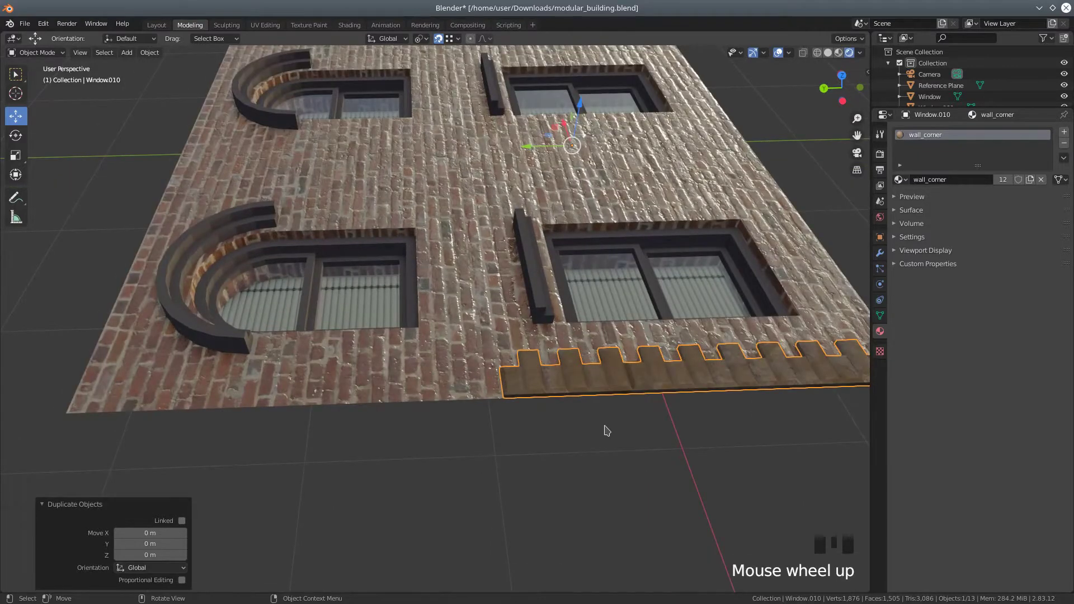
key(g)
key(y)
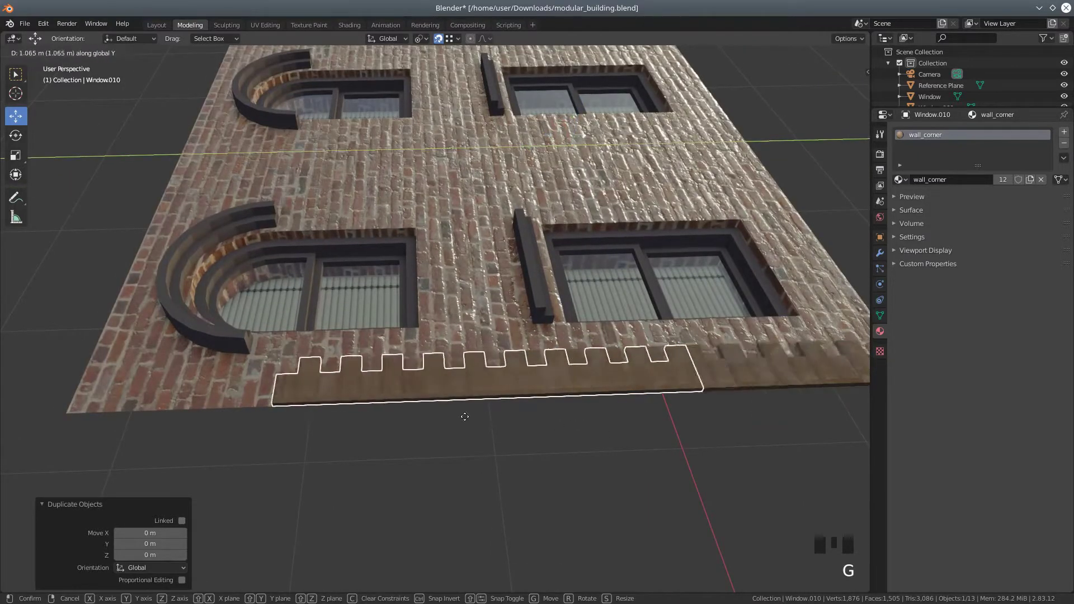
click(360, 407)
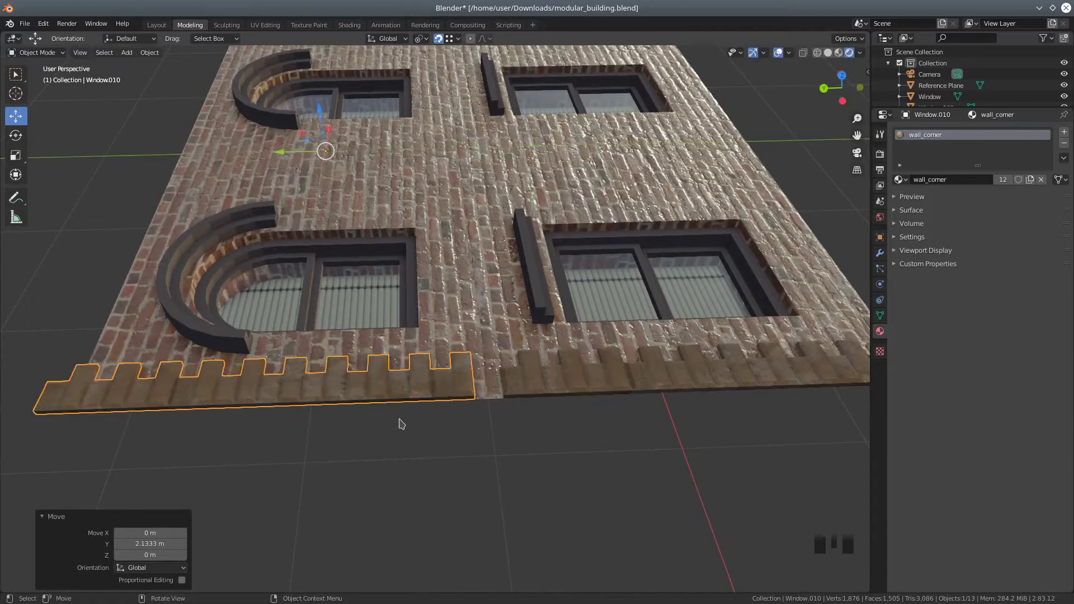
Close the gap between the two corner strips by snapping the duplicate -0.13334 m along Y onto the lower strip's end
scroll(423, 446, up, 3)
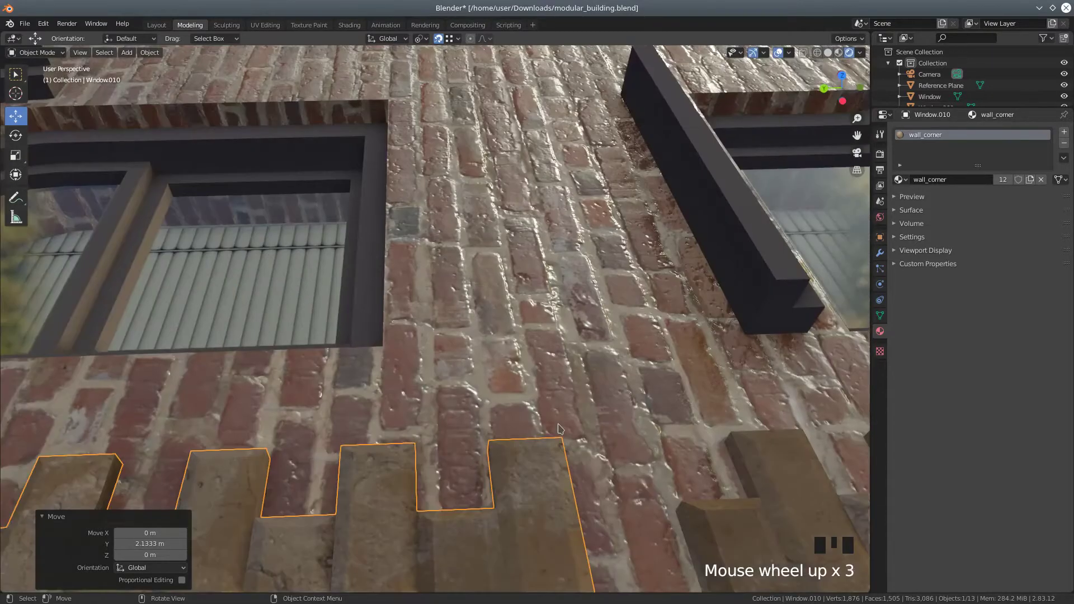
scroll(555, 431, down, 2)
middle_drag(555, 432, 542, 421)
scroll(466, 432, up, 2)
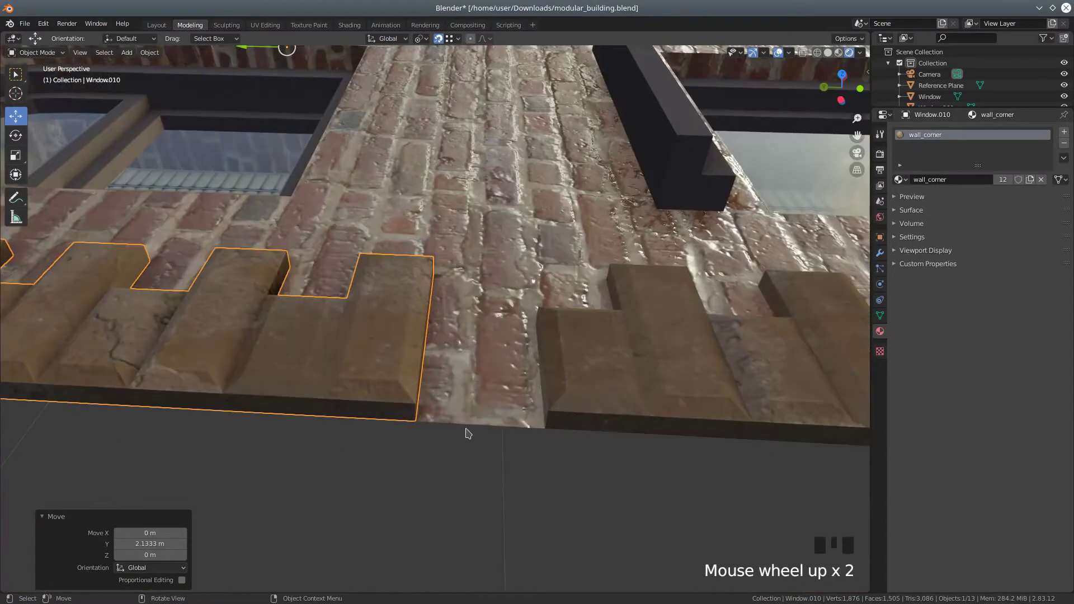
key(g)
key(y)
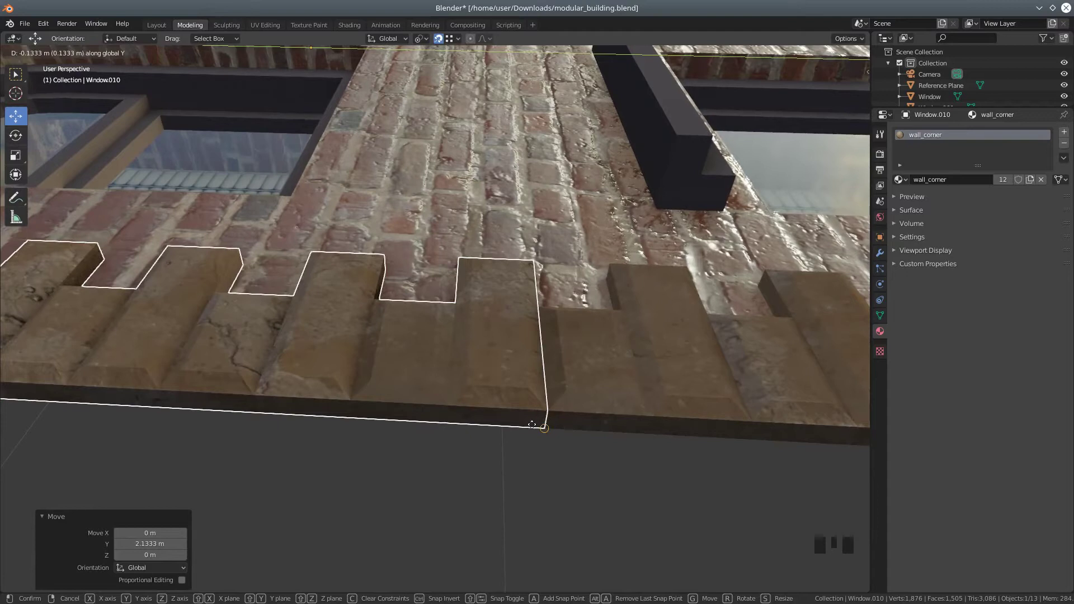
click(558, 423)
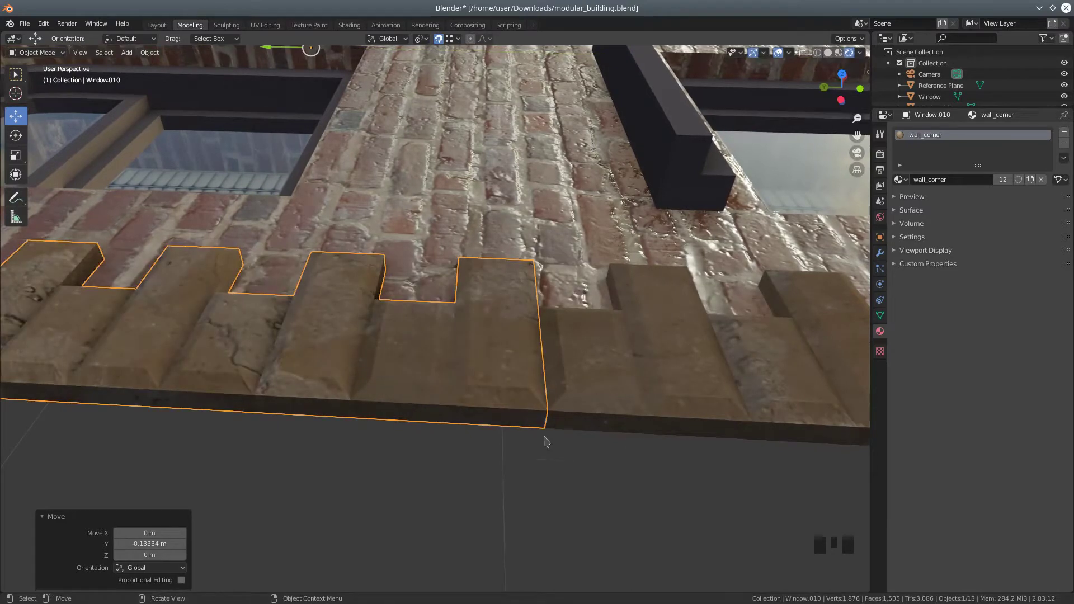
scroll(547, 439, down, 6)
middle_drag(606, 427, 394, 383)
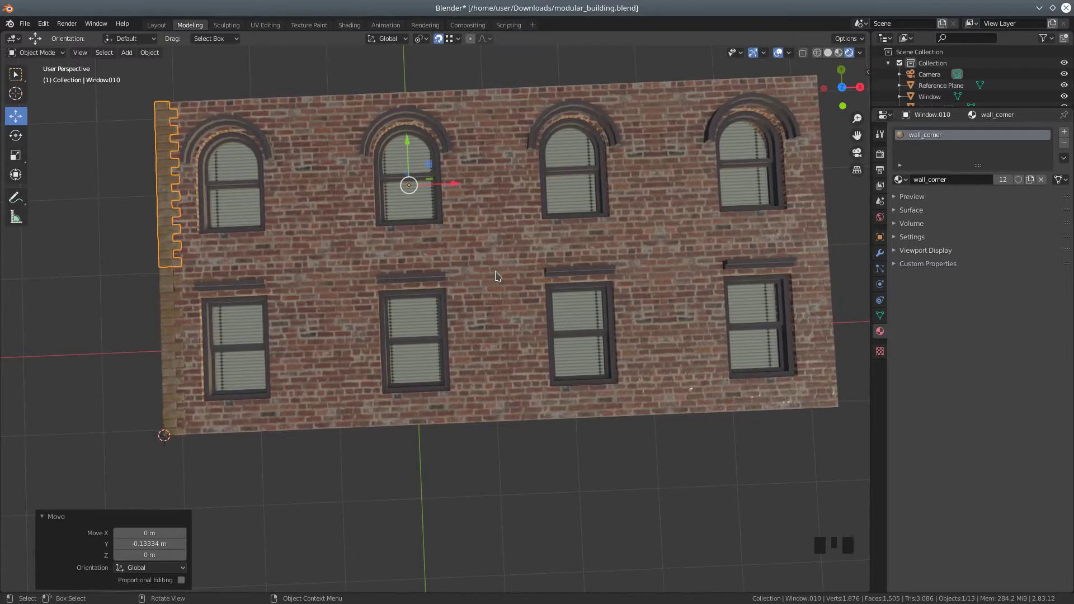
middle_drag(493, 284, 514, 278)
shift+middle_drag(396, 279, 397, 341)
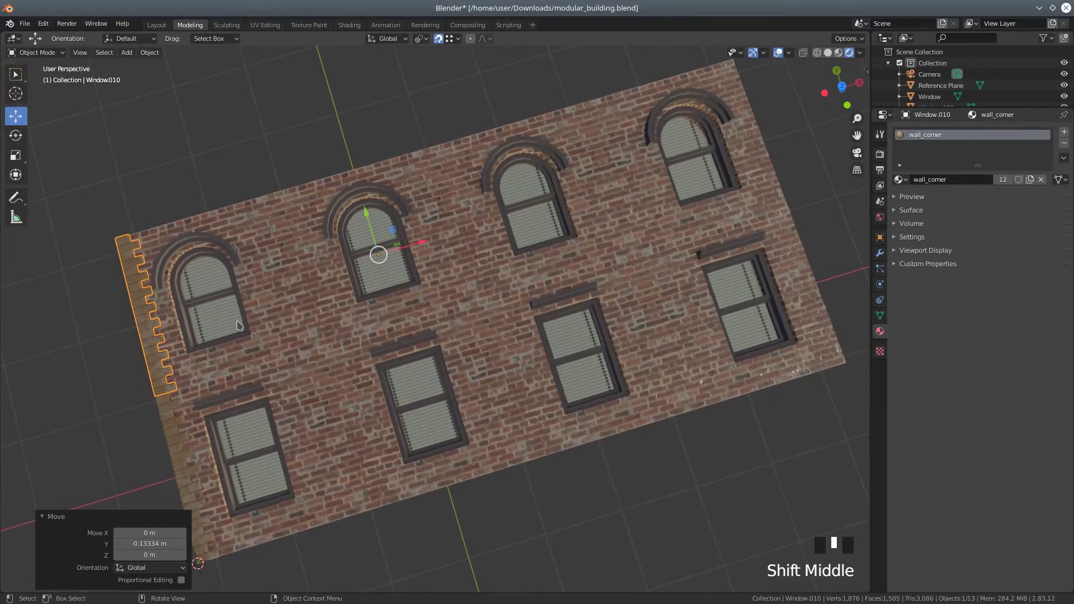